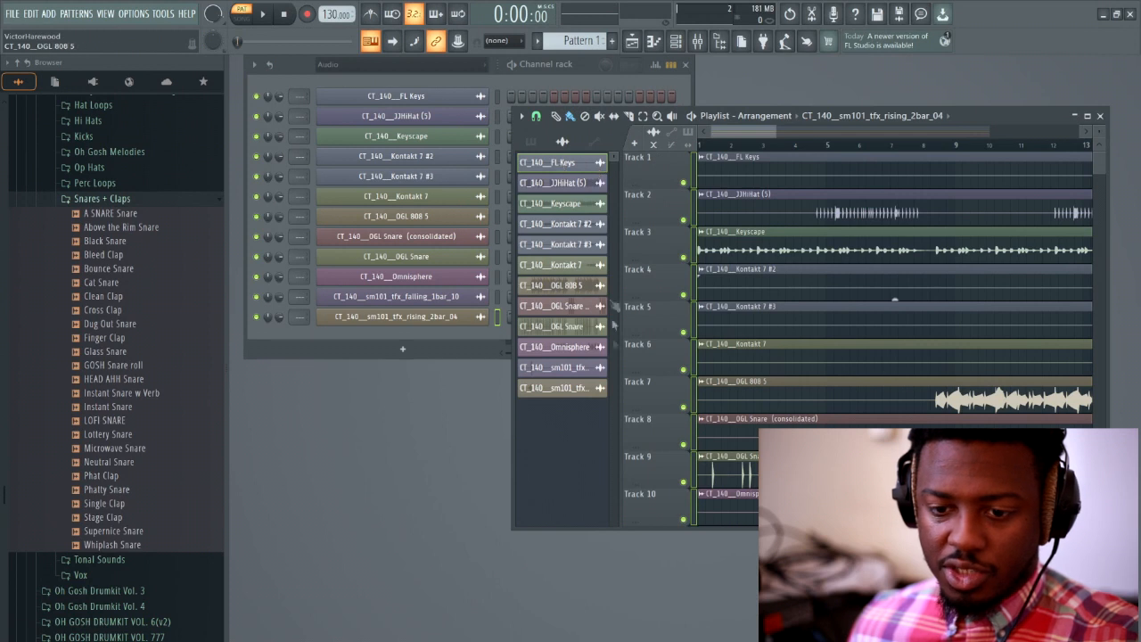
Select all the CT_140 audio clips, from FL Keys through sm101_tfx_rising_2bar_04, and delete their channels.
left_click(568, 395, "shift")
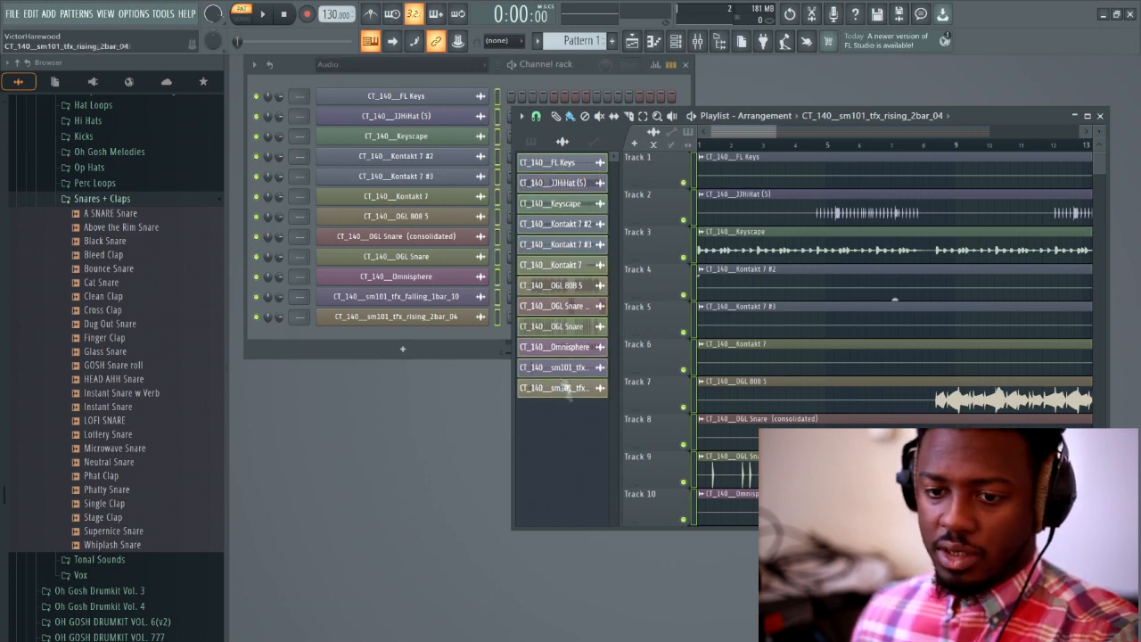
right_click(562, 345)
left_click(614, 469)
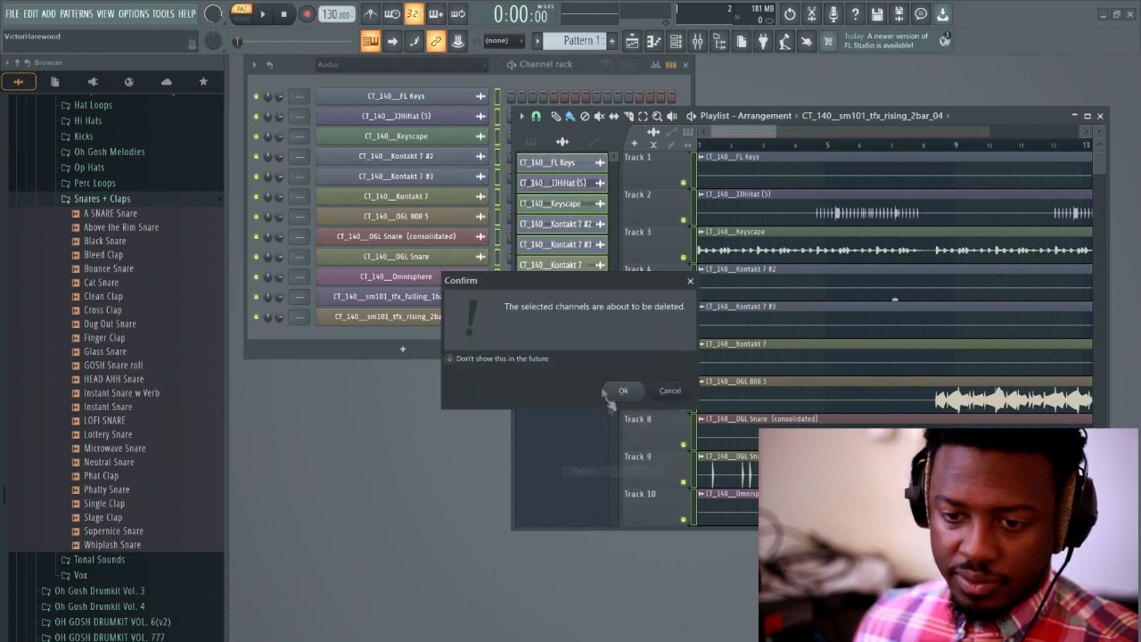
left_click(622, 393)
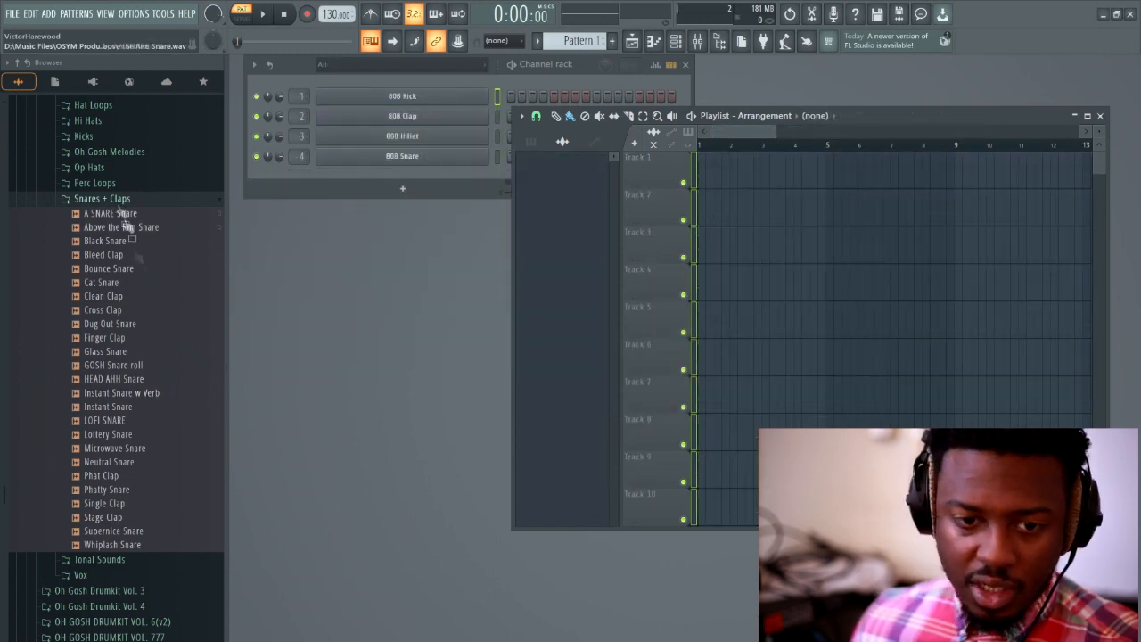
Find the Class Trap Mix 140 BPM folder inside Summer and open it in its own browser tab.
left_click(123, 199)
scroll(151, 383, "down", 10)
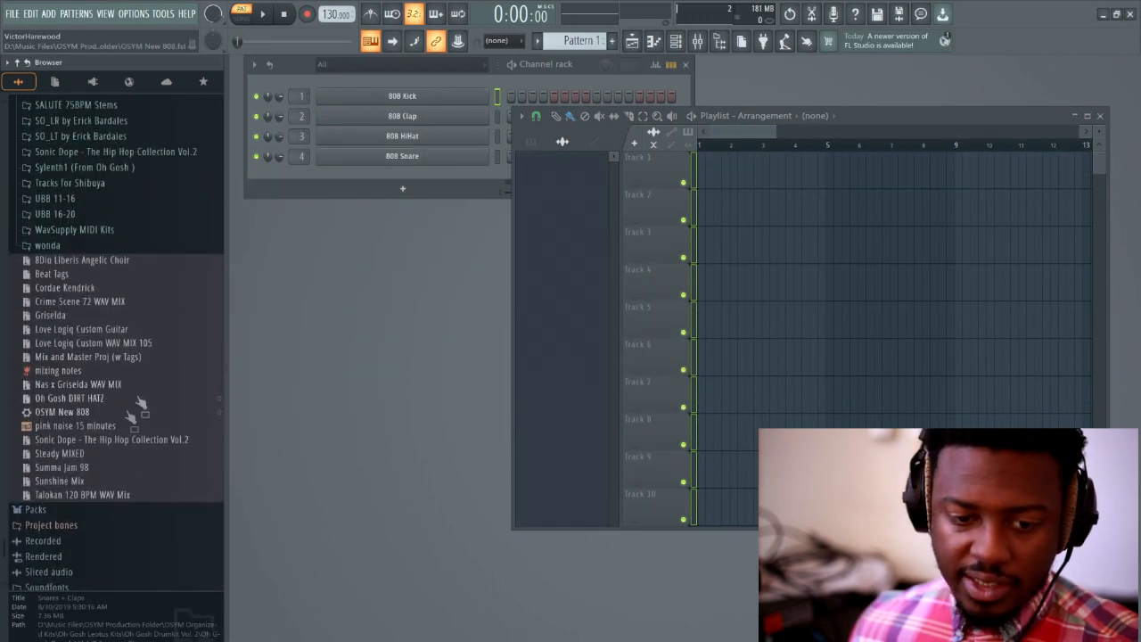
scroll(129, 411, "up", 4)
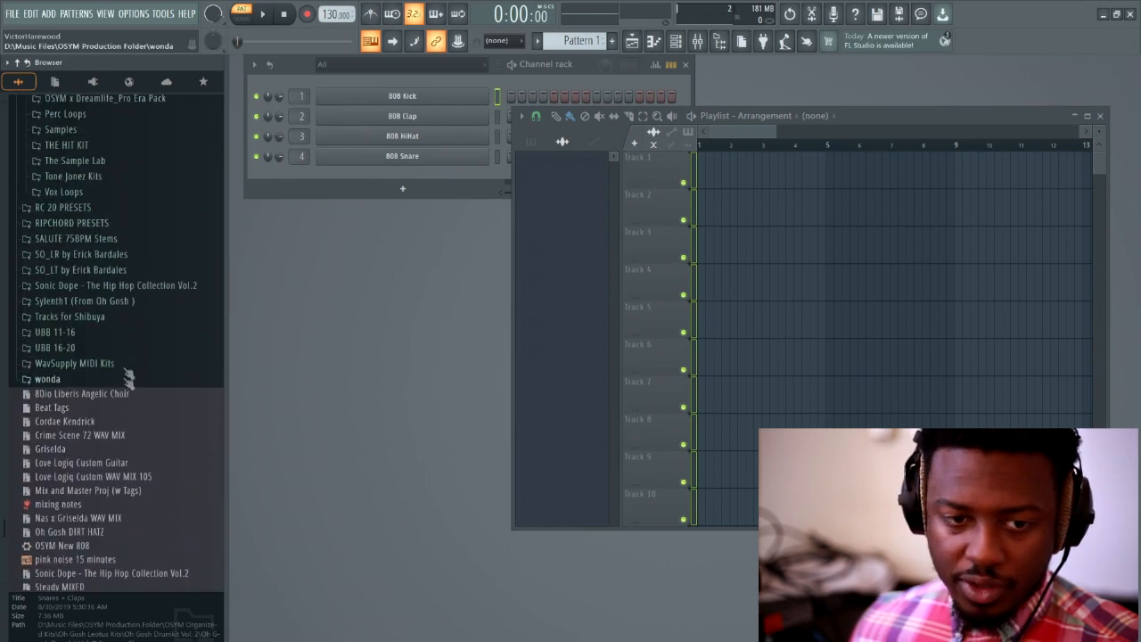
left_click(129, 381)
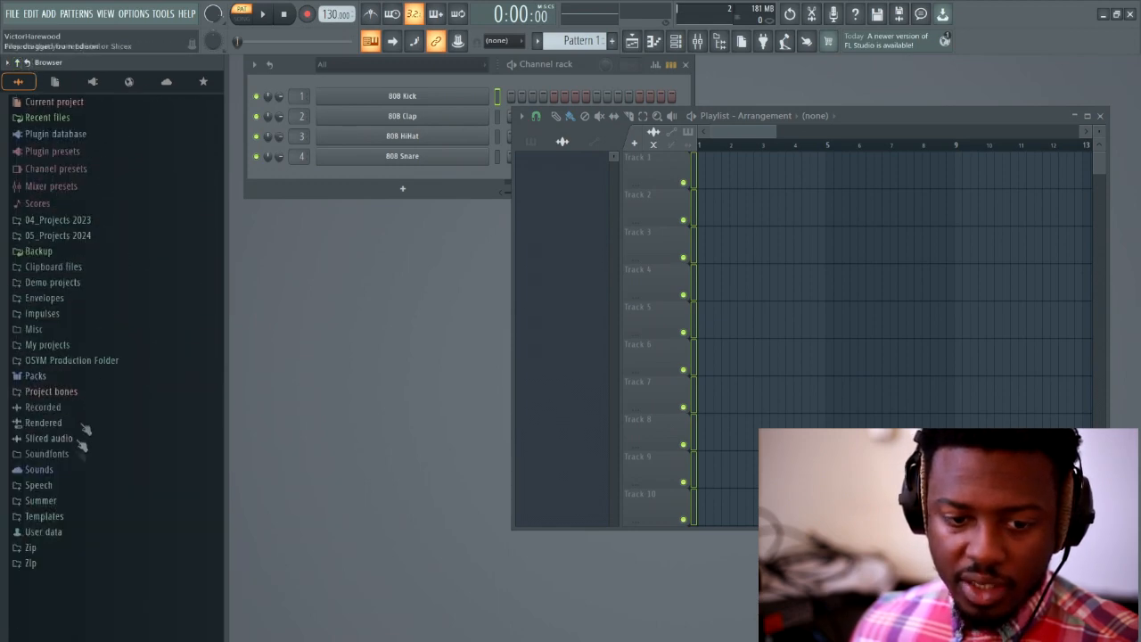
left_click(64, 502)
left_click(114, 535)
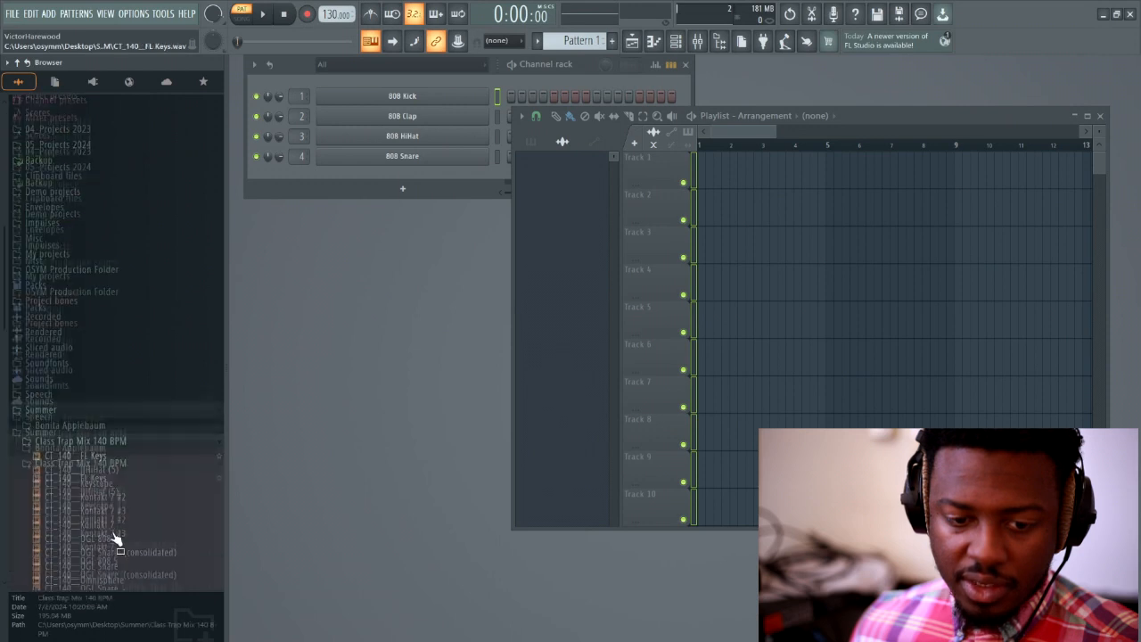
scroll(122, 408, "down", 3)
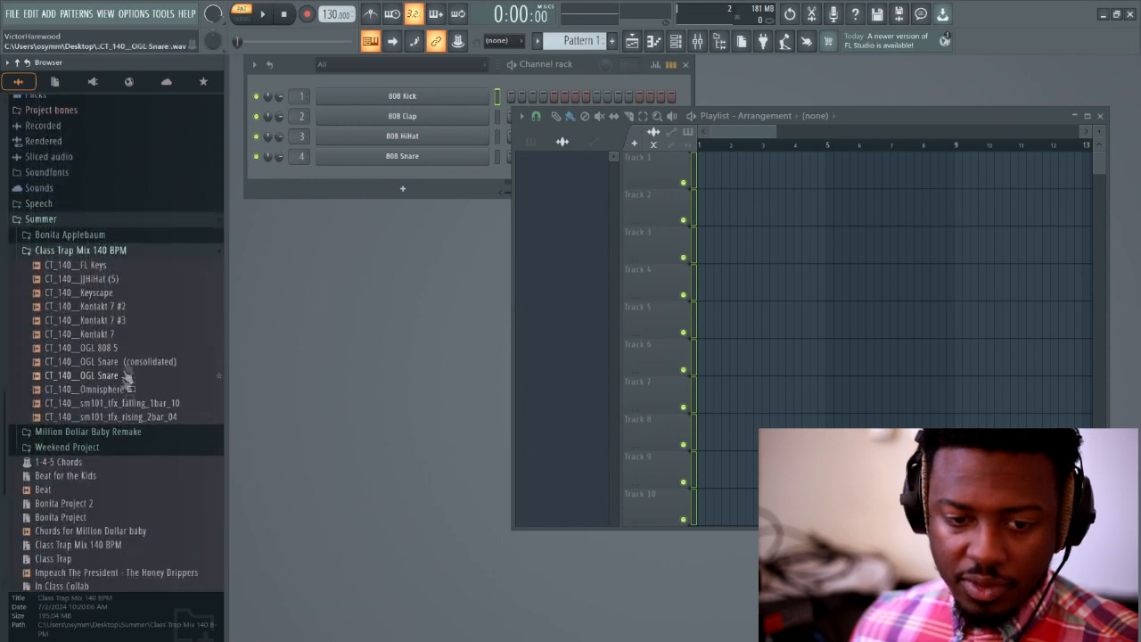
right_click(94, 255)
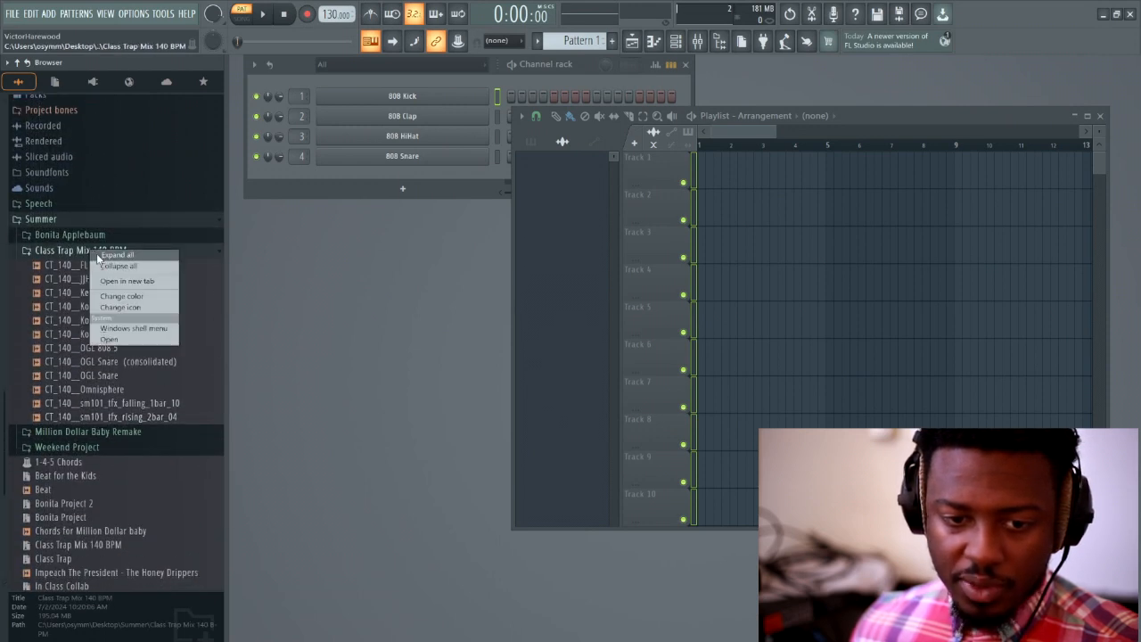
left_click(126, 281)
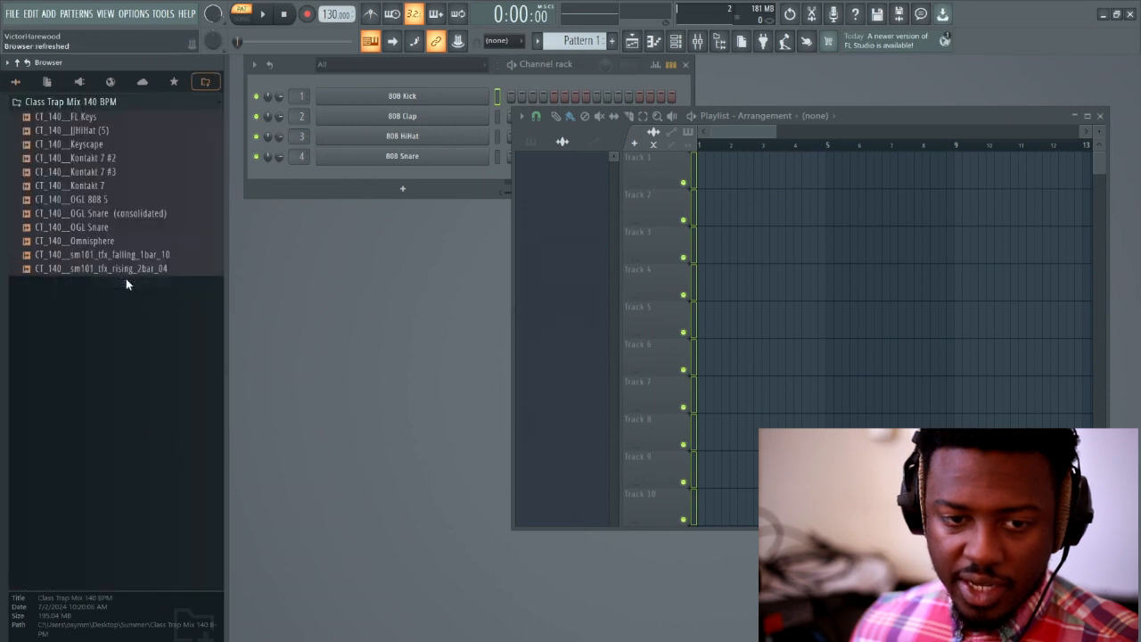
Open the Class Trap Mix 140 BPM folder in File Explorer, select all its stems and close the window.
right_click(86, 104)
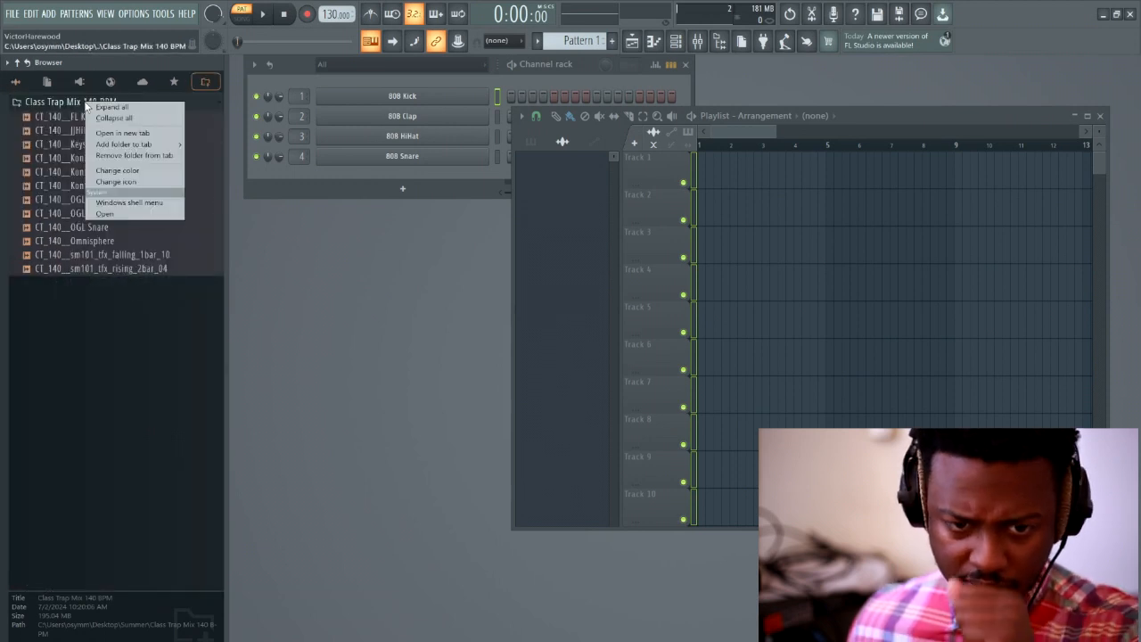
left_click(156, 203)
left_click(160, 215)
left_click_drag(229, 543, 231, 279)
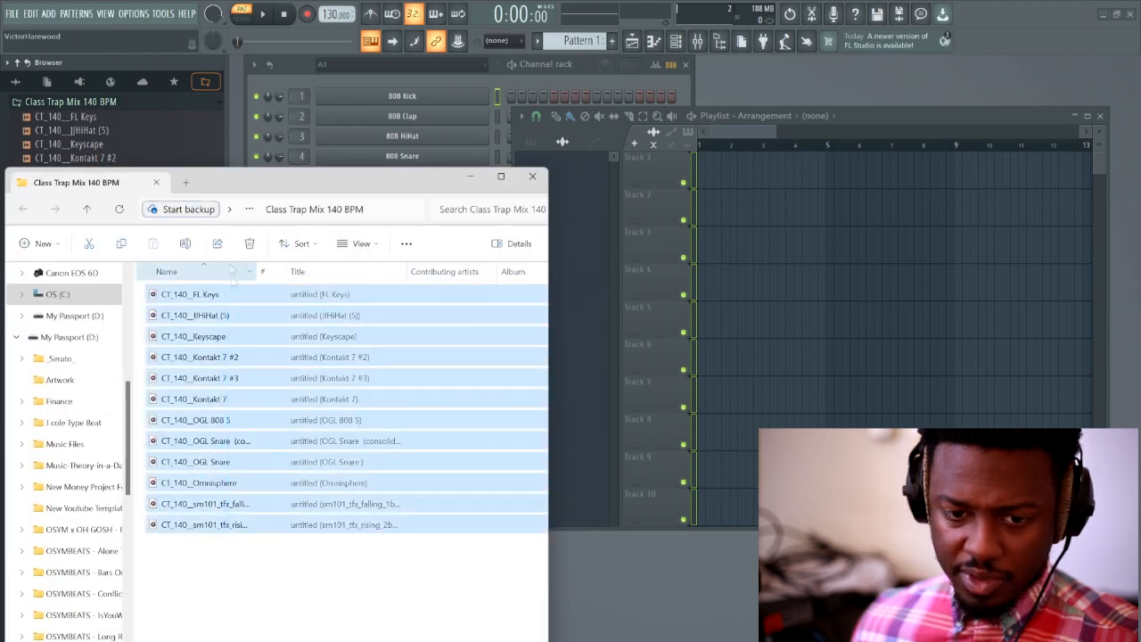
left_click(533, 175)
Try placing only the CT_140__FL Keys stem on Track 1, and delete its clip and channel.
left_click_drag(69, 119, 731, 182)
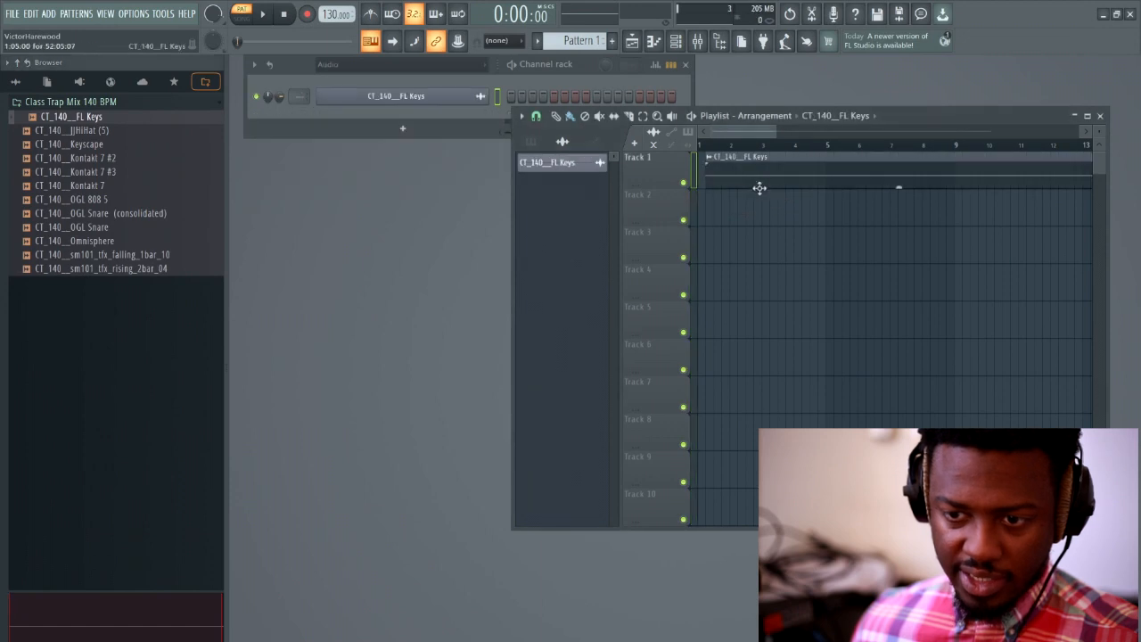
right_click(759, 188)
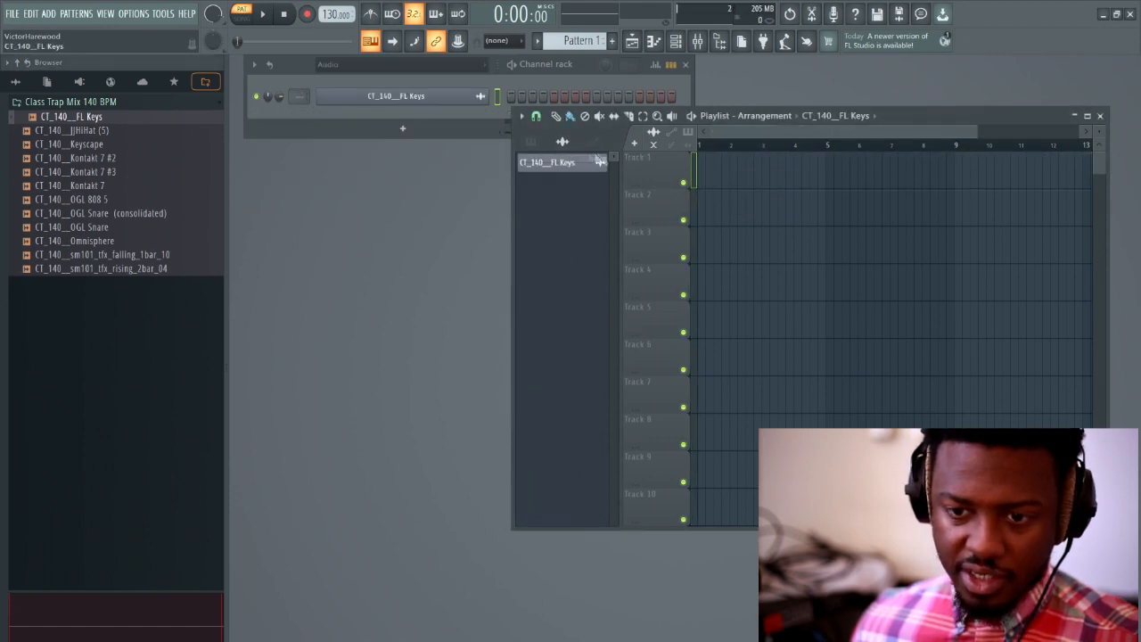
right_click(568, 164)
left_click(620, 291)
left_click(614, 392)
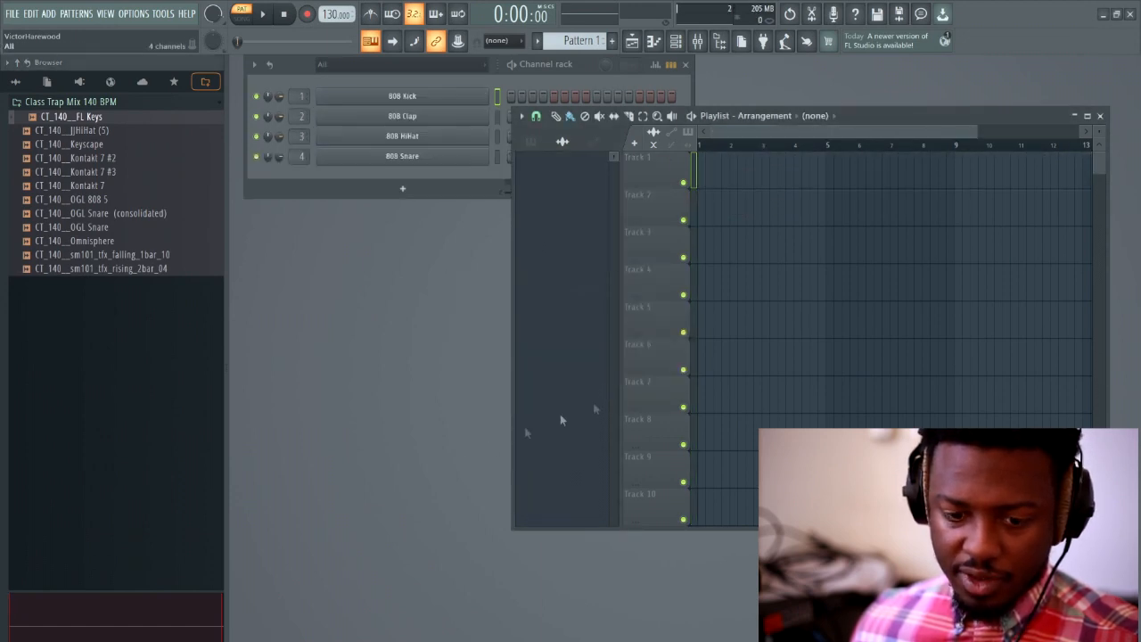
Switch to File Explorer, place all the selected stems in the playlist from Track 1 at bar 1, and select every channel.
key("alt+Tab")
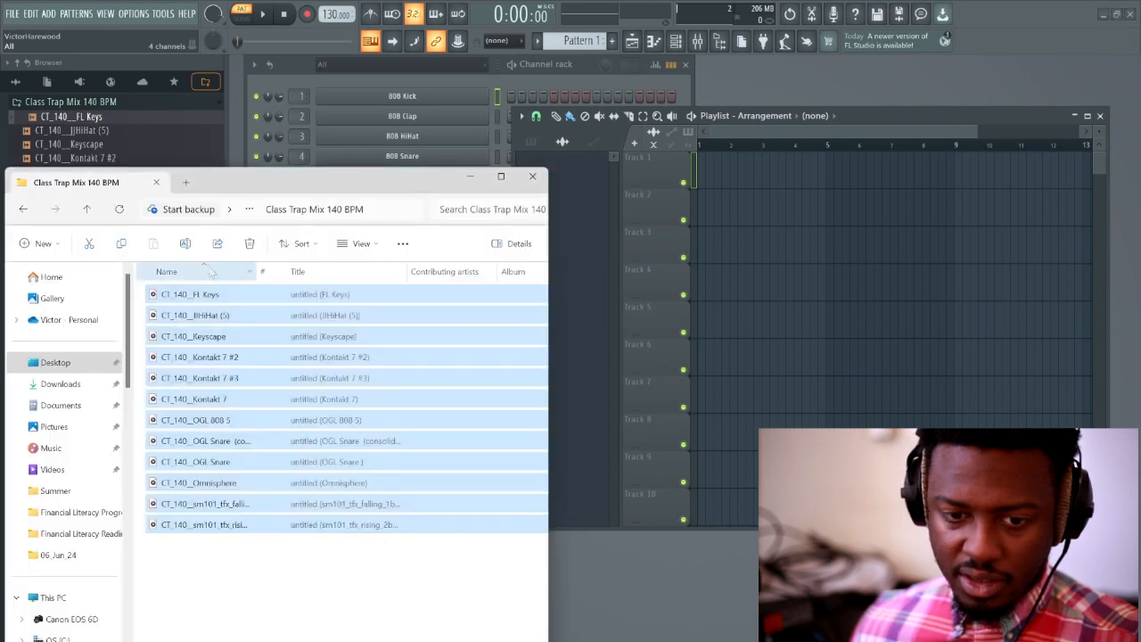
left_click_drag(697, 189, 704, 175)
left_click_drag(768, 136, 989, 135)
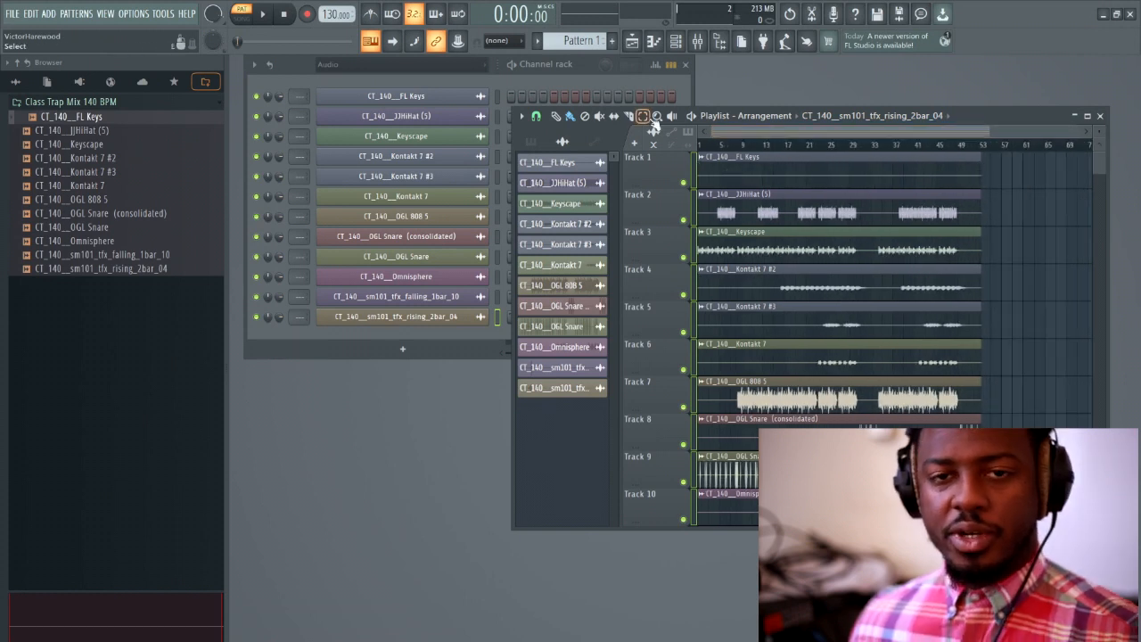
left_click(496, 102)
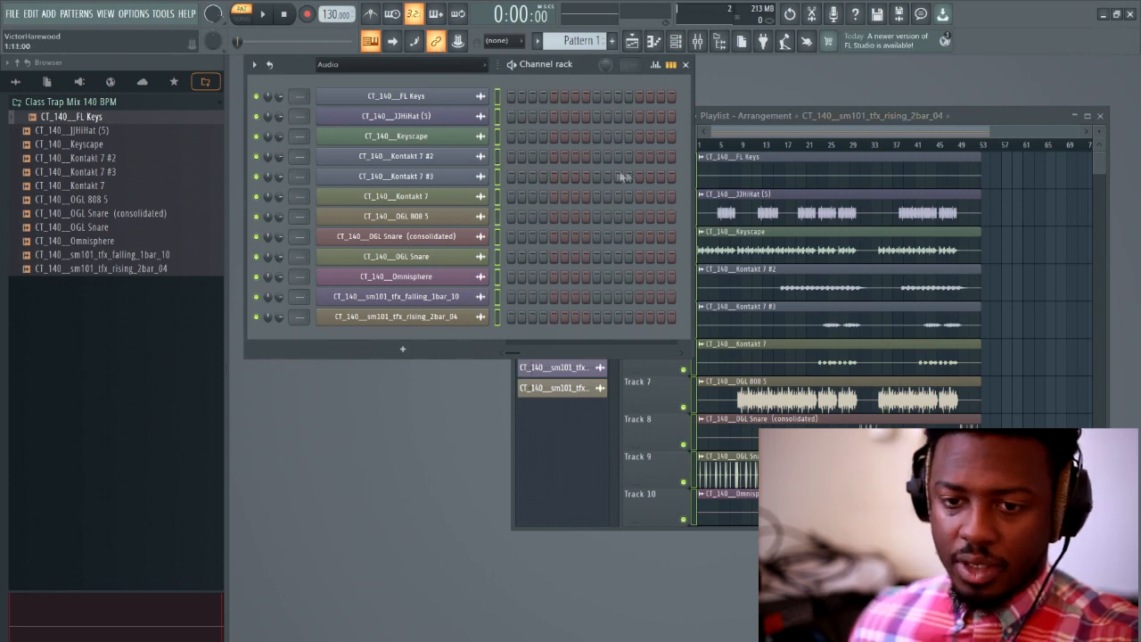
Normalize the CT_140__FL Keys and CT_140__JJHiHat (5) audio clips on Tracks 1 and 2.
left_click(792, 133)
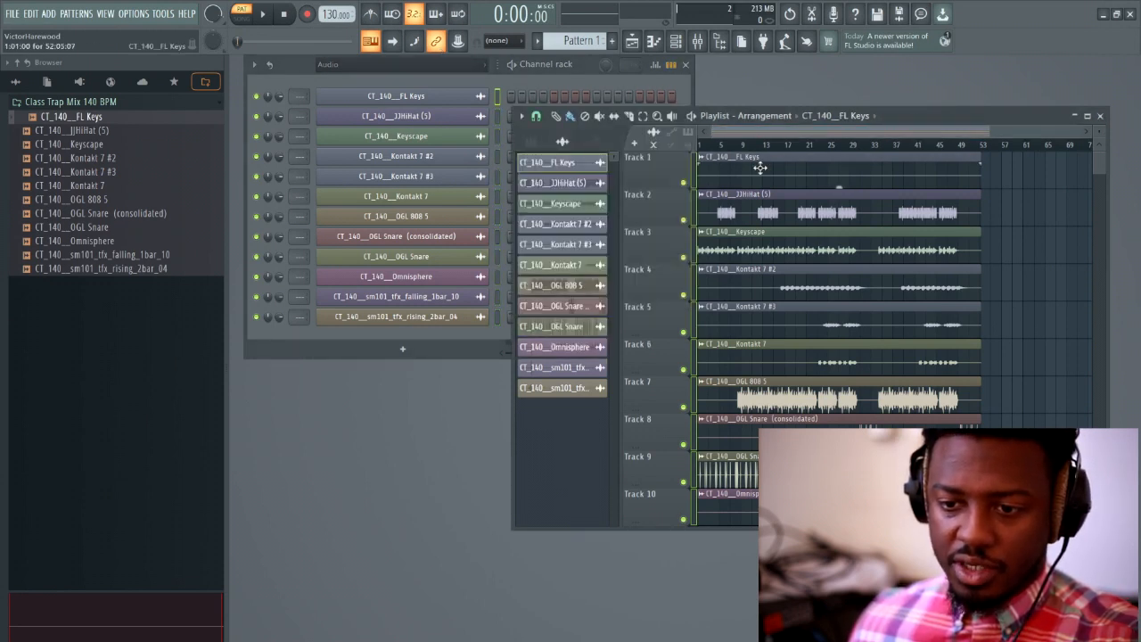
double_click(760, 168)
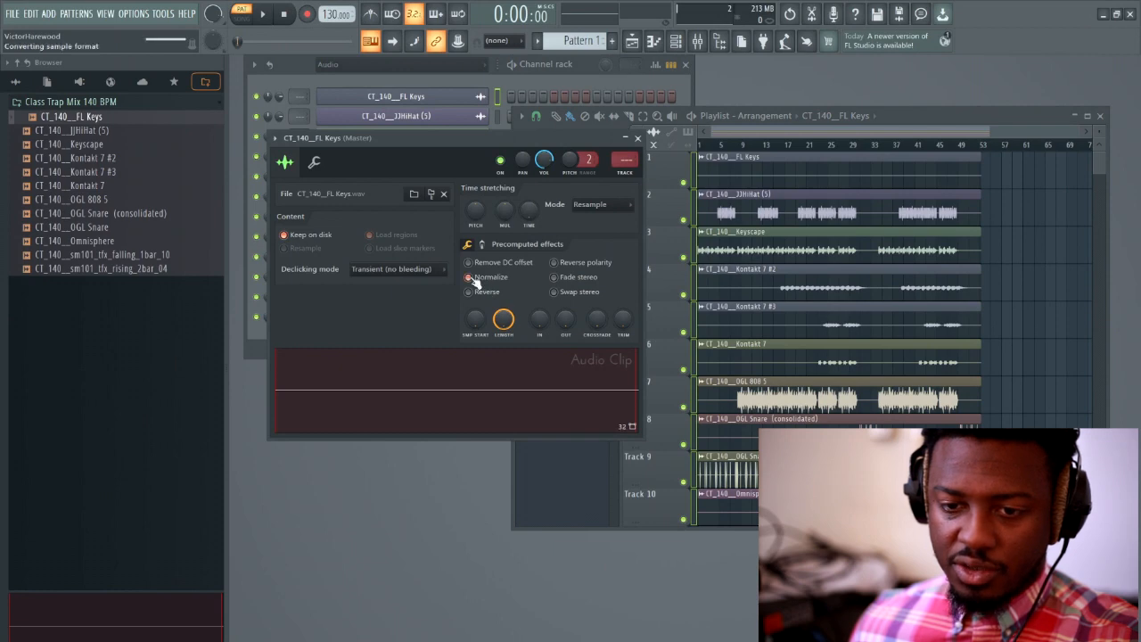
left_click(637, 138)
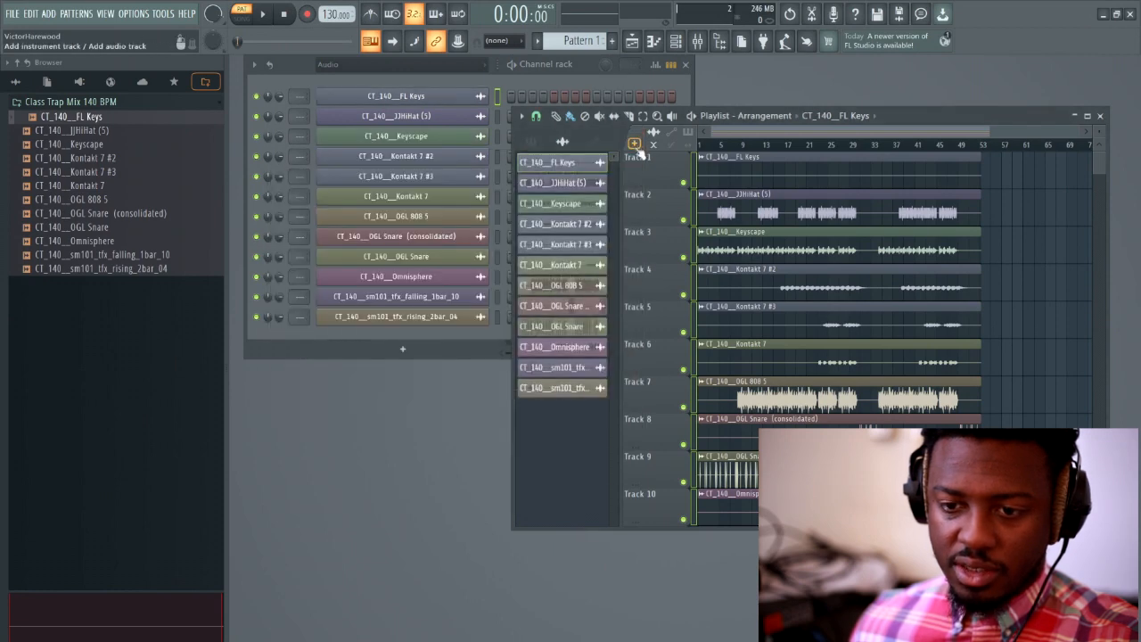
double_click(790, 206)
left_click(486, 295)
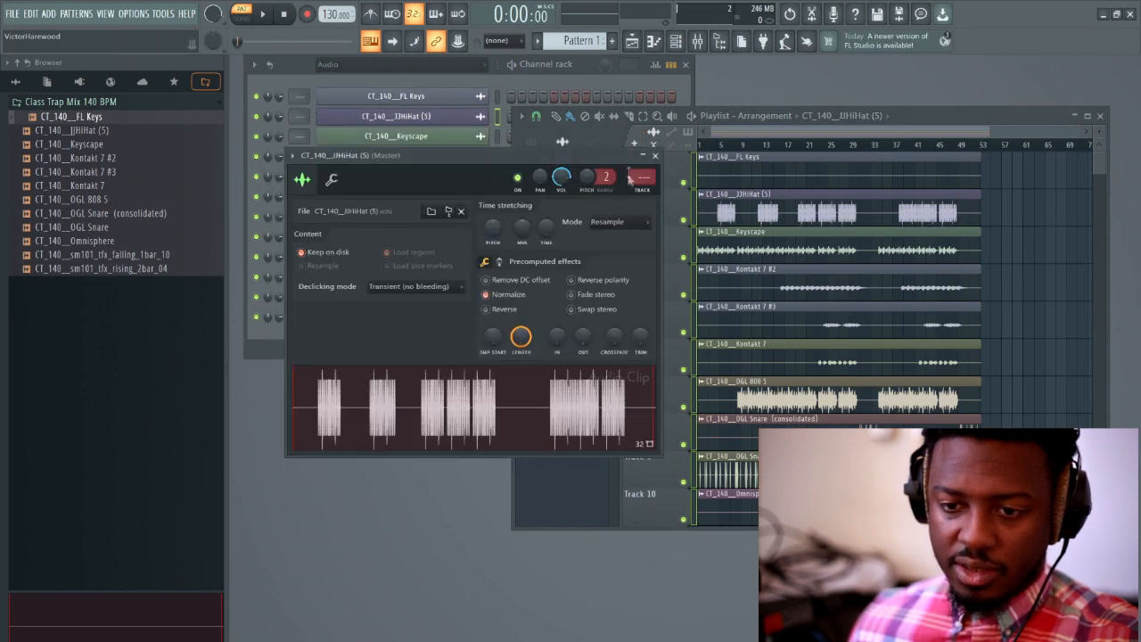
left_click(656, 155)
Set the project tempo to 140 BPM and normalize the CT_140__Keyscape audio clip on Track 3.
left_click_drag(326, 15, 327, 8)
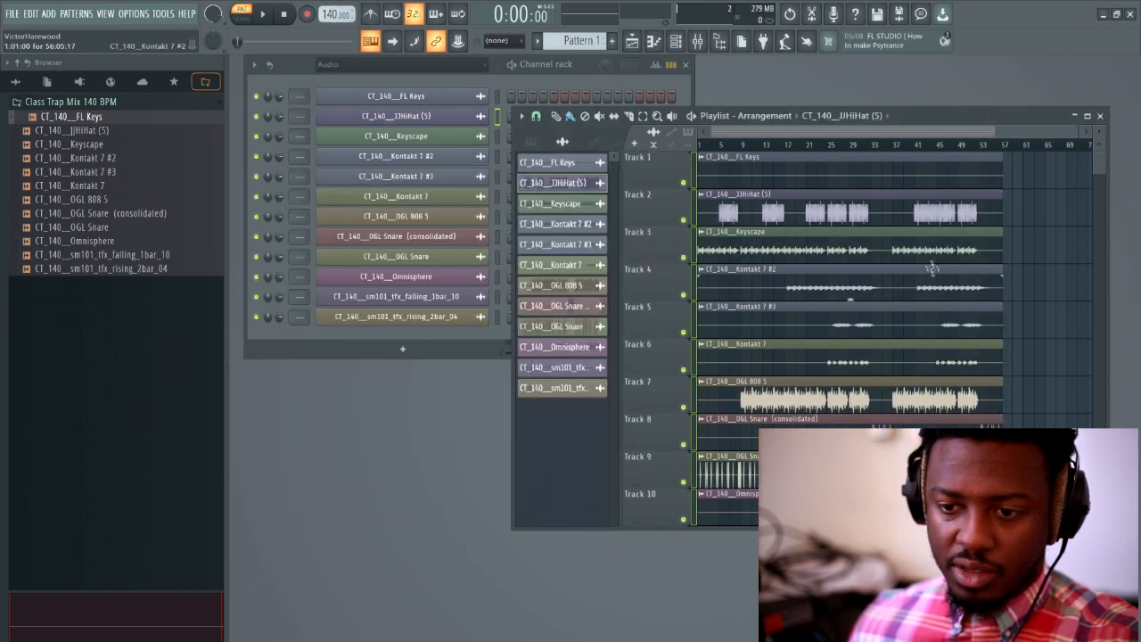
double_click(770, 258)
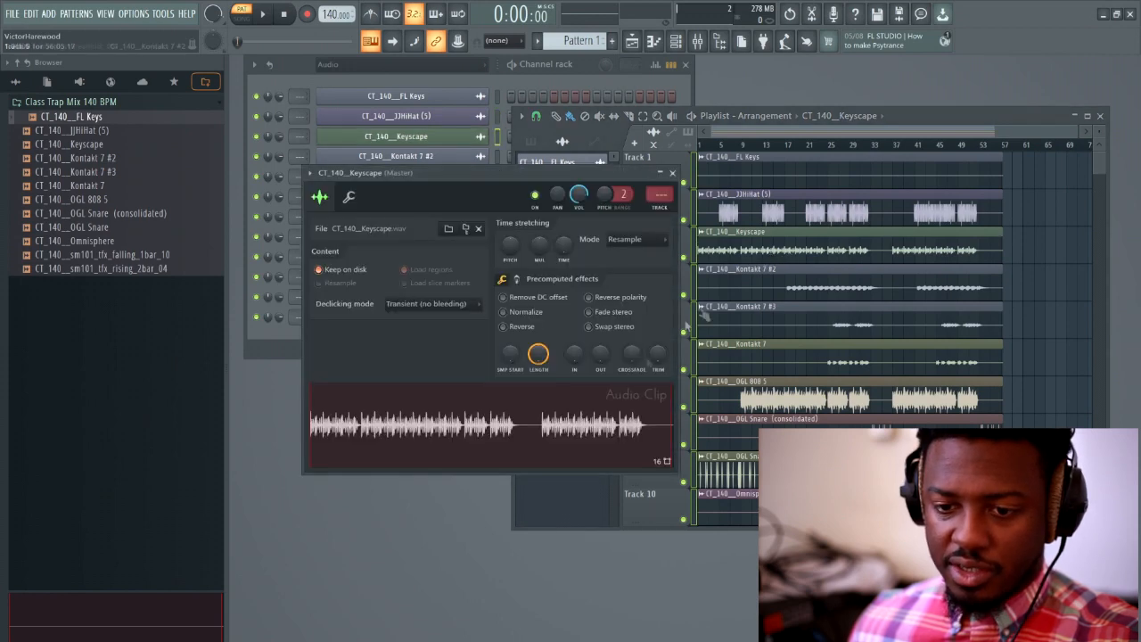
left_click(672, 173)
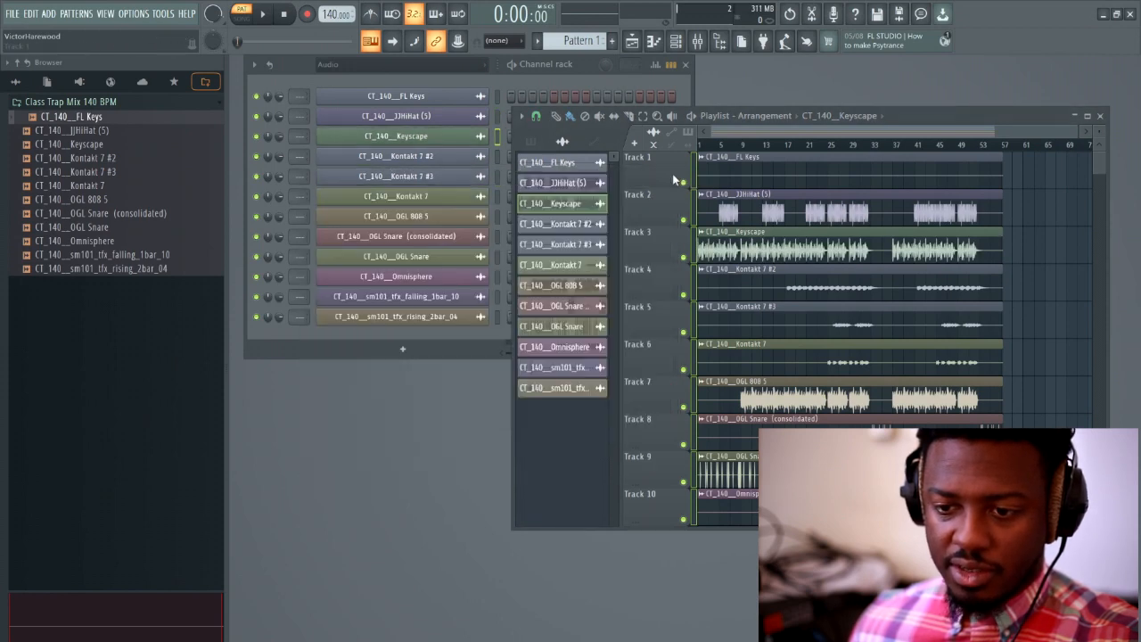
Normalize the CT_140__Kontakt 7 #2 and CT_140__Kontakt 7 #3 audio clips on Tracks 4 and 5.
double_click(794, 288)
left_click(526, 330)
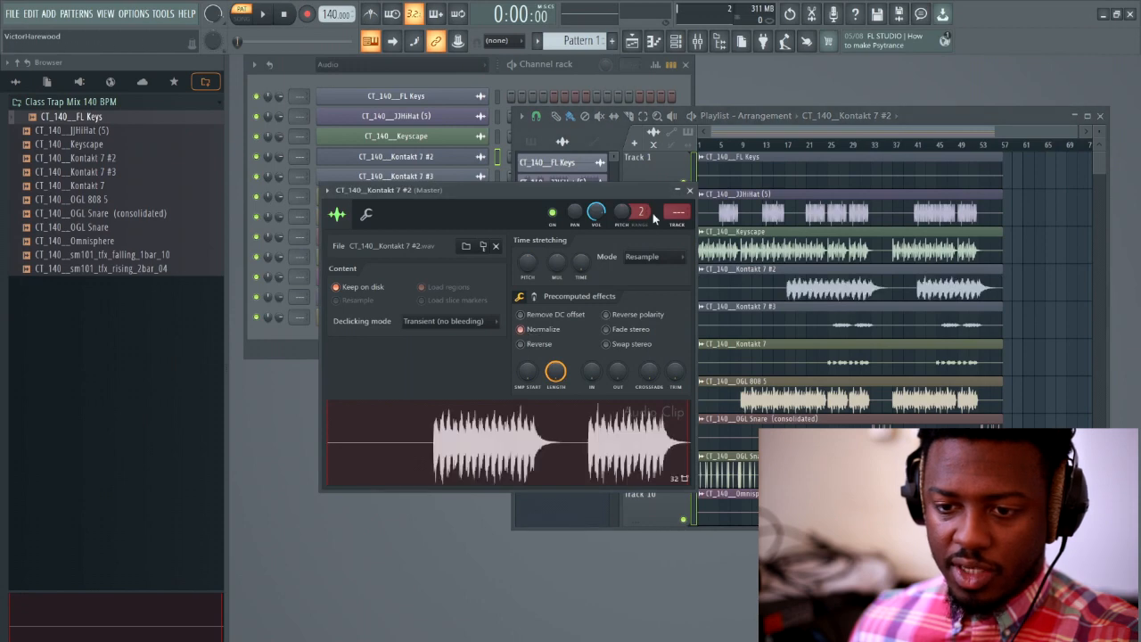
left_click(689, 190)
double_click(772, 316)
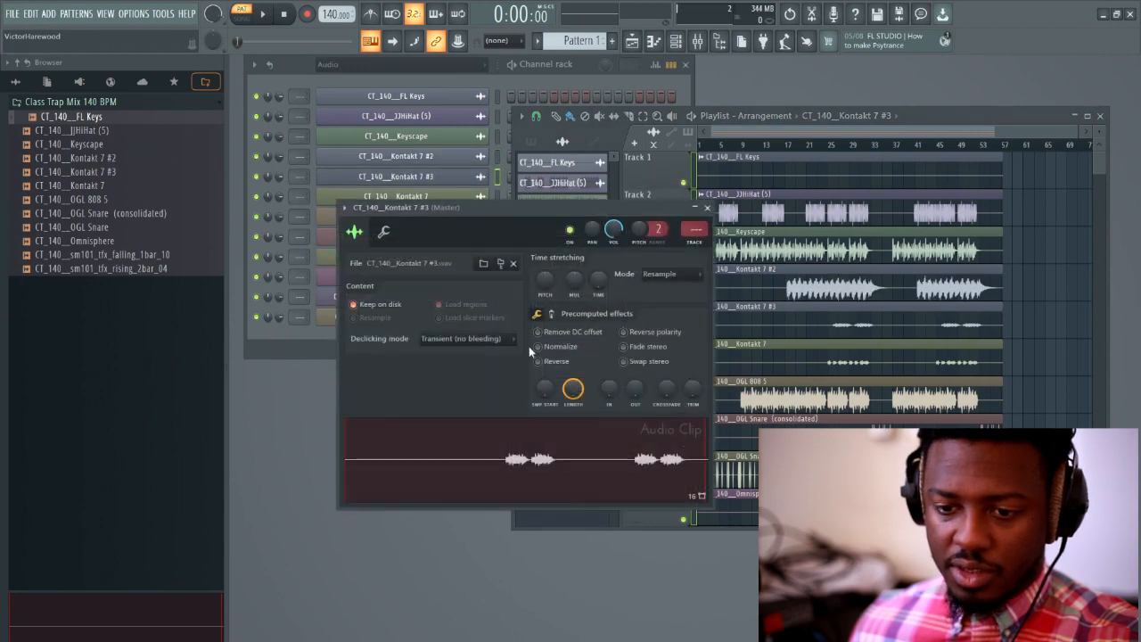
left_click(539, 346)
left_click(707, 208)
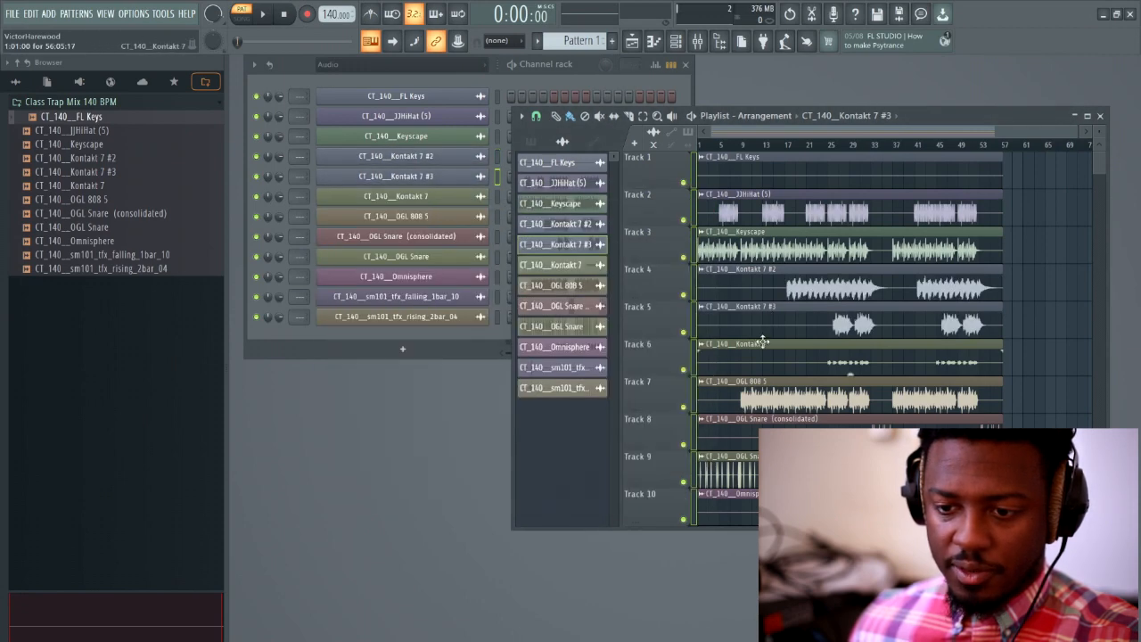
Normalize the CT_140__Kontakt 7 and CT_140__OGL 808 5 audio clips on Tracks 6 and 7.
double_click(756, 332)
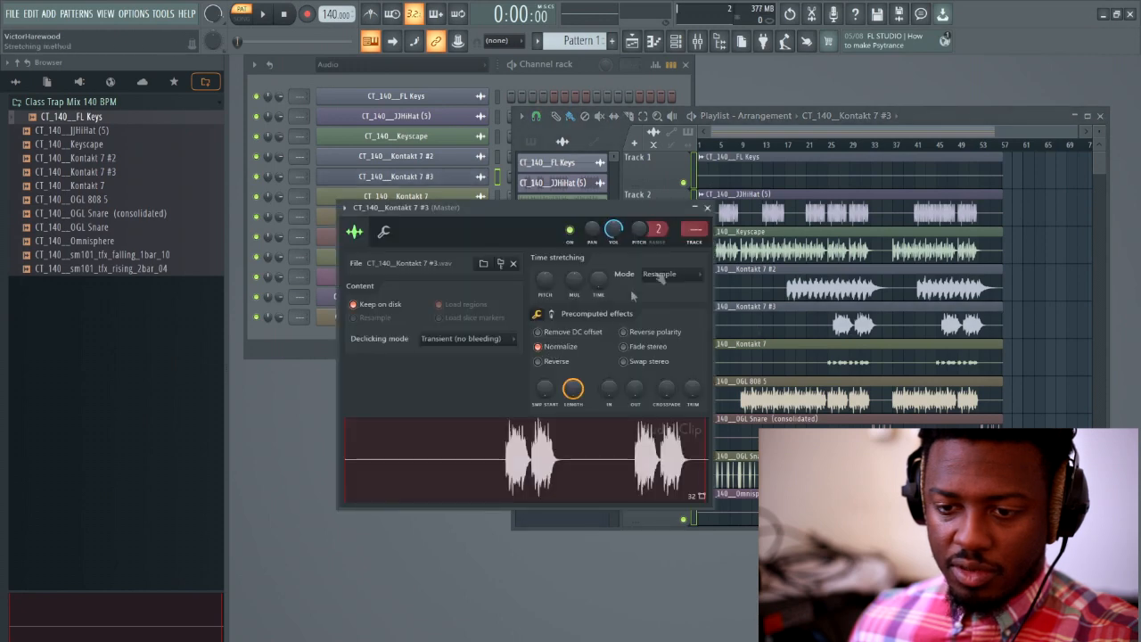
left_click(707, 208)
double_click(759, 365)
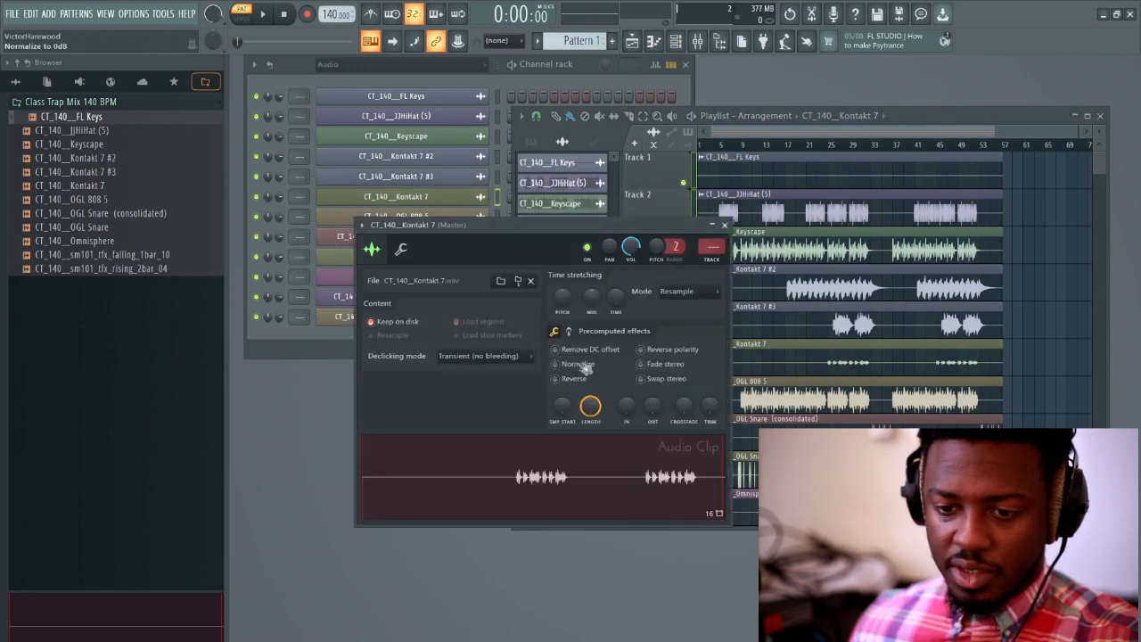
left_click(724, 225)
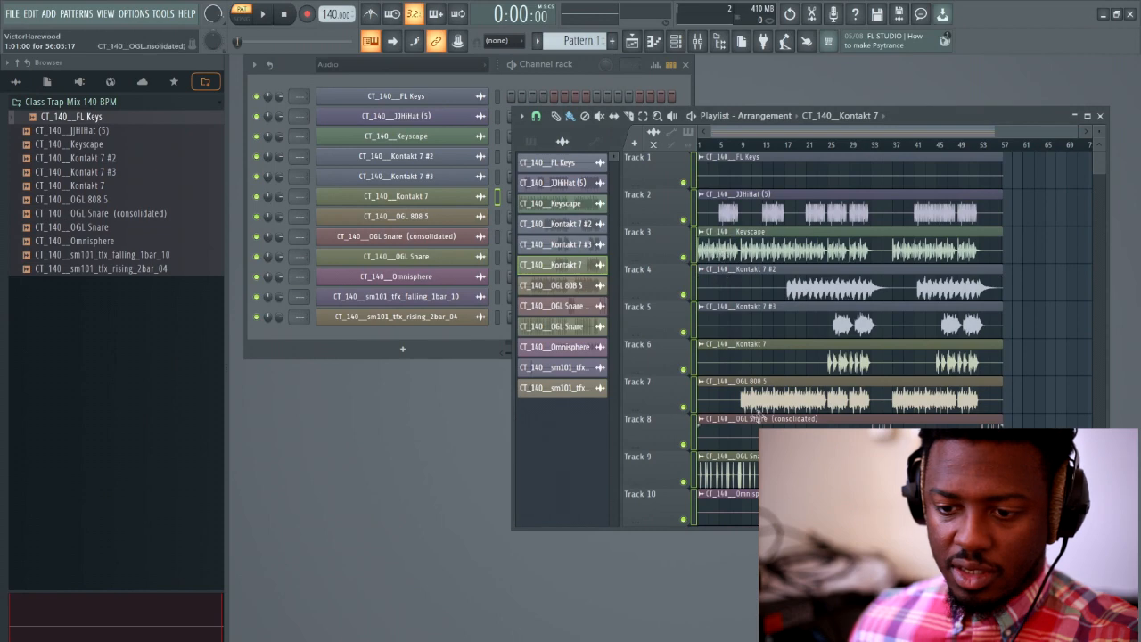
double_click(752, 400)
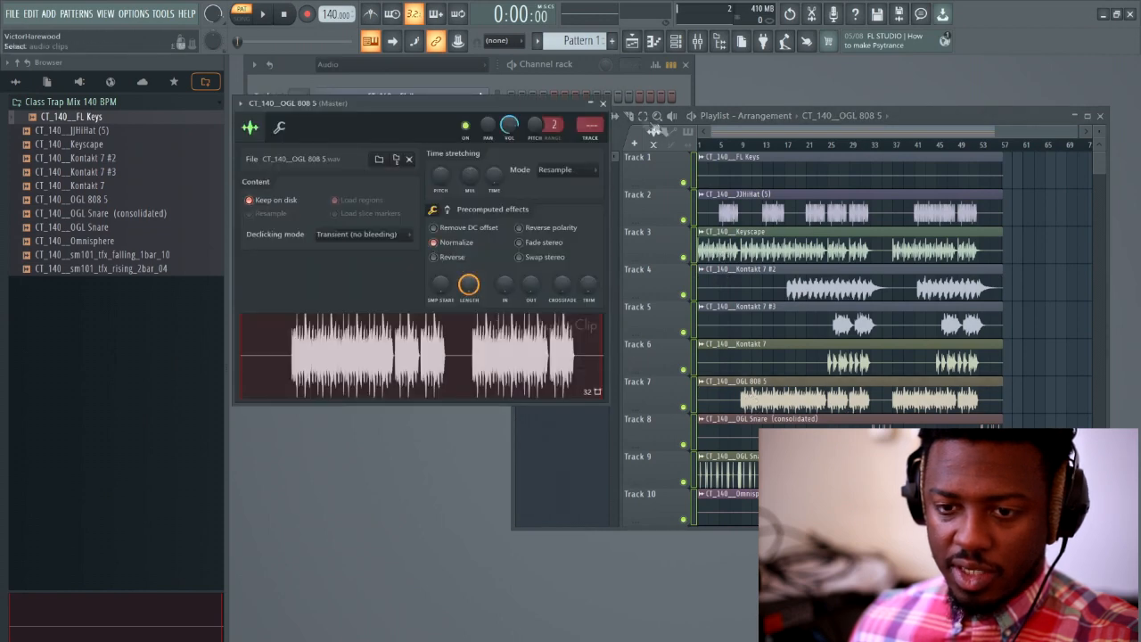
left_click(603, 104)
Normalize the CT_140__OGL Snare (consolidated) audio clip on Track 8 and check the CT_140__OGL Snare clip's settings on Track 9.
scroll(804, 250, "down", 5)
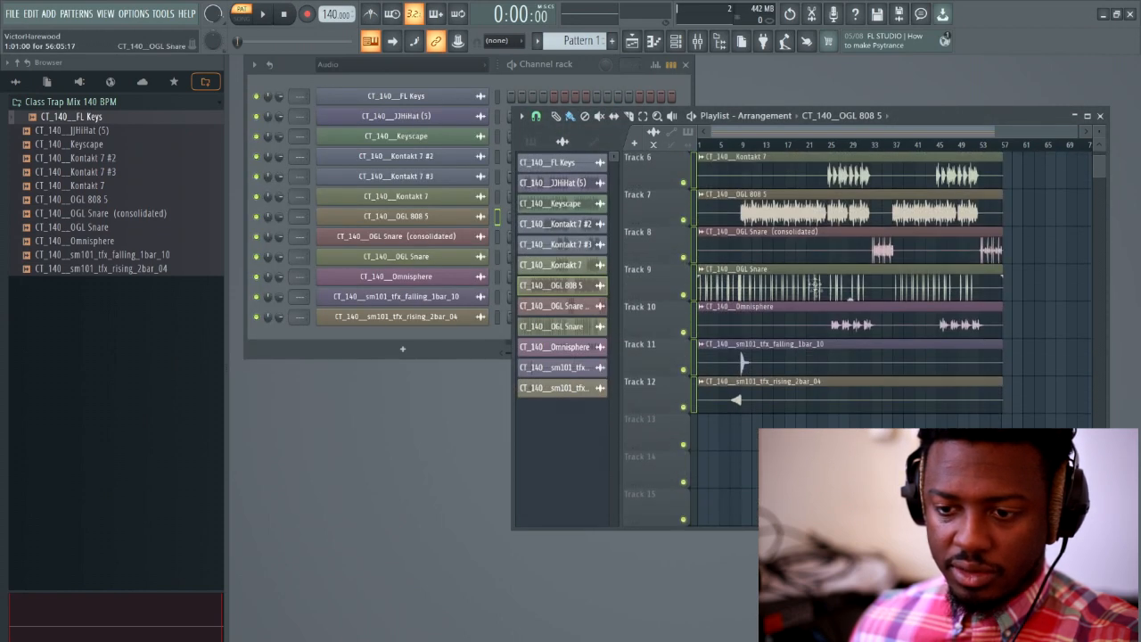
double_click(804, 250)
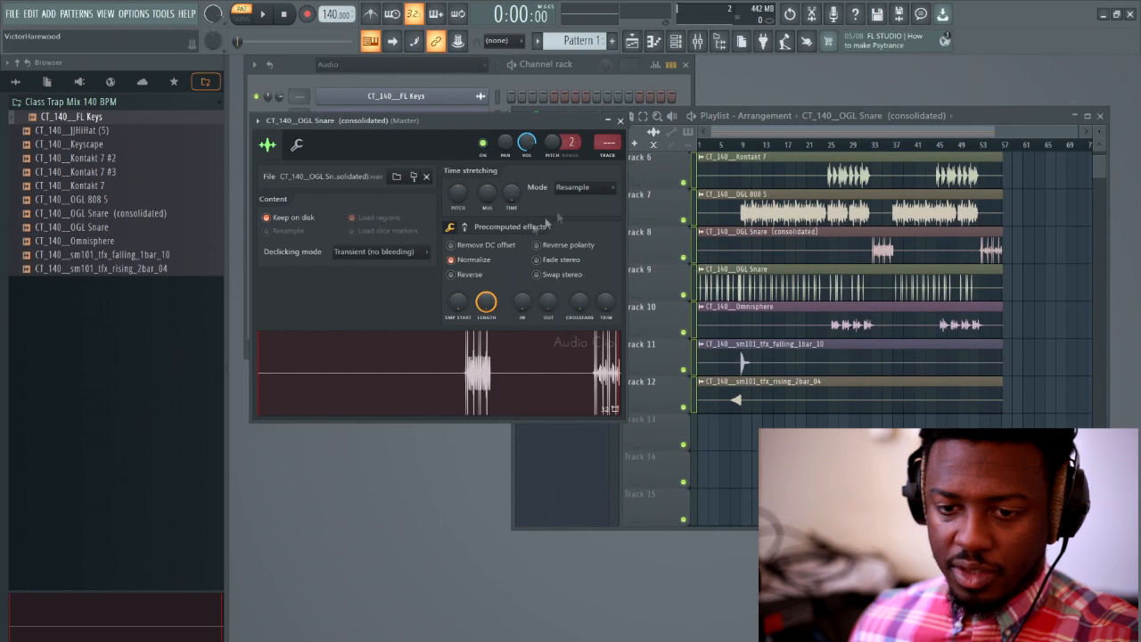
left_click(620, 122)
double_click(729, 294)
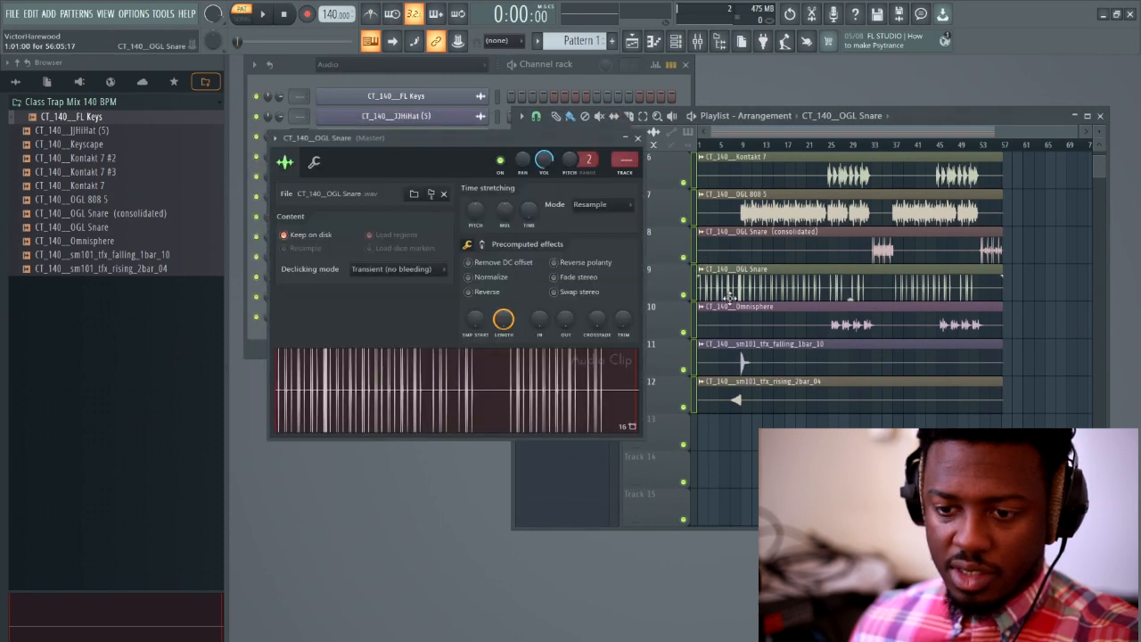
left_click(638, 139)
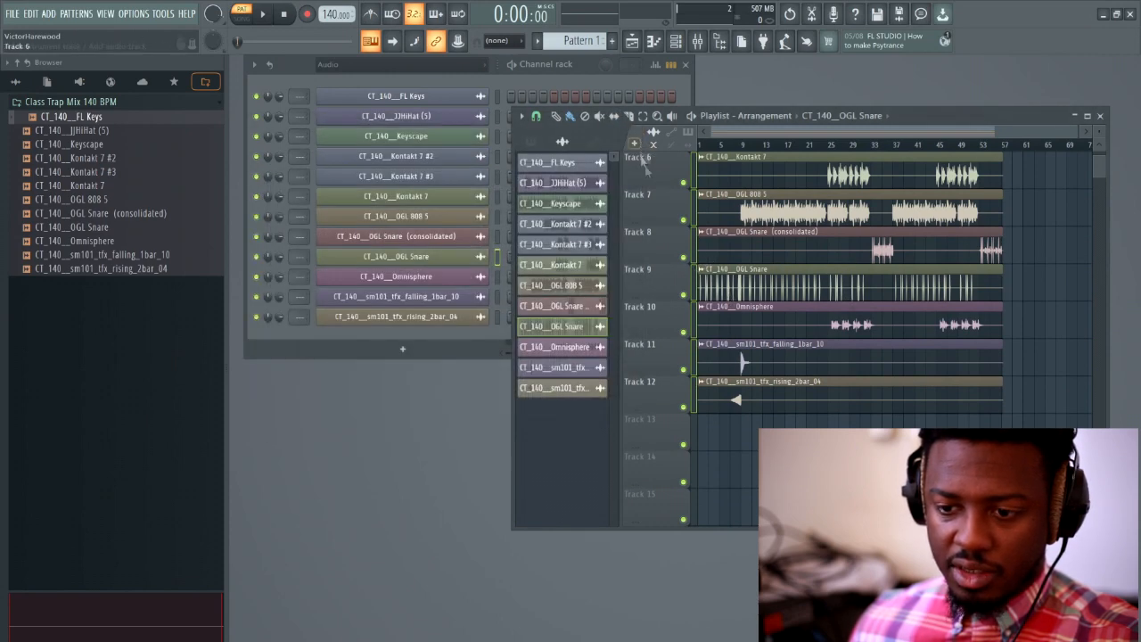
Normalize the CT_140__Omnisphere audio clip on Track 10 and close its channel settings.
double_click(782, 332)
left_click(497, 296)
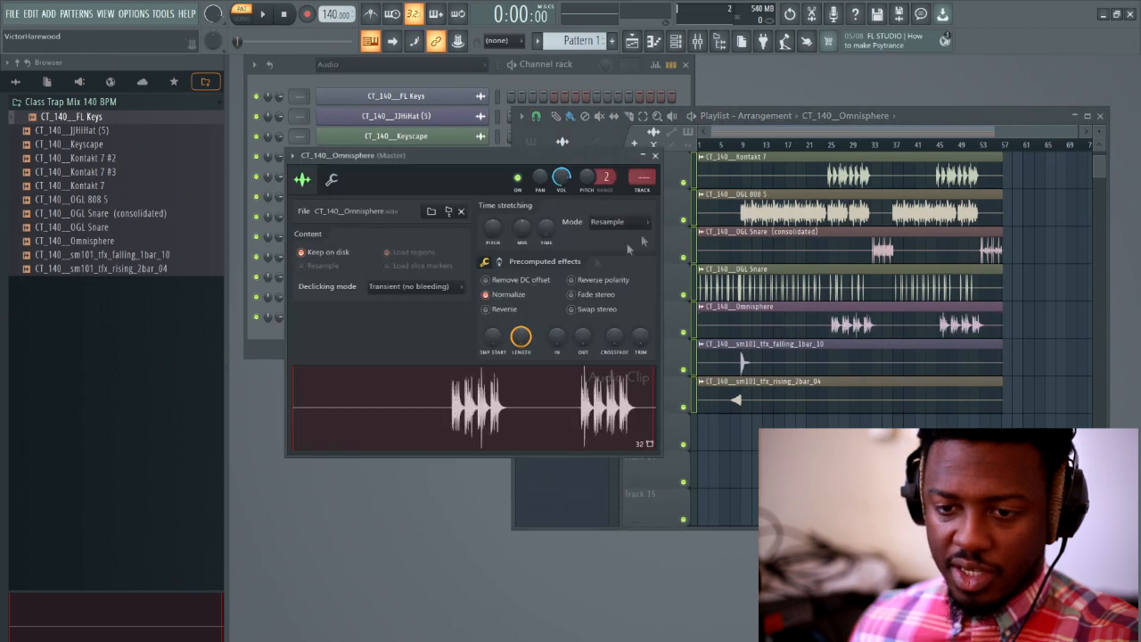
left_click(655, 155)
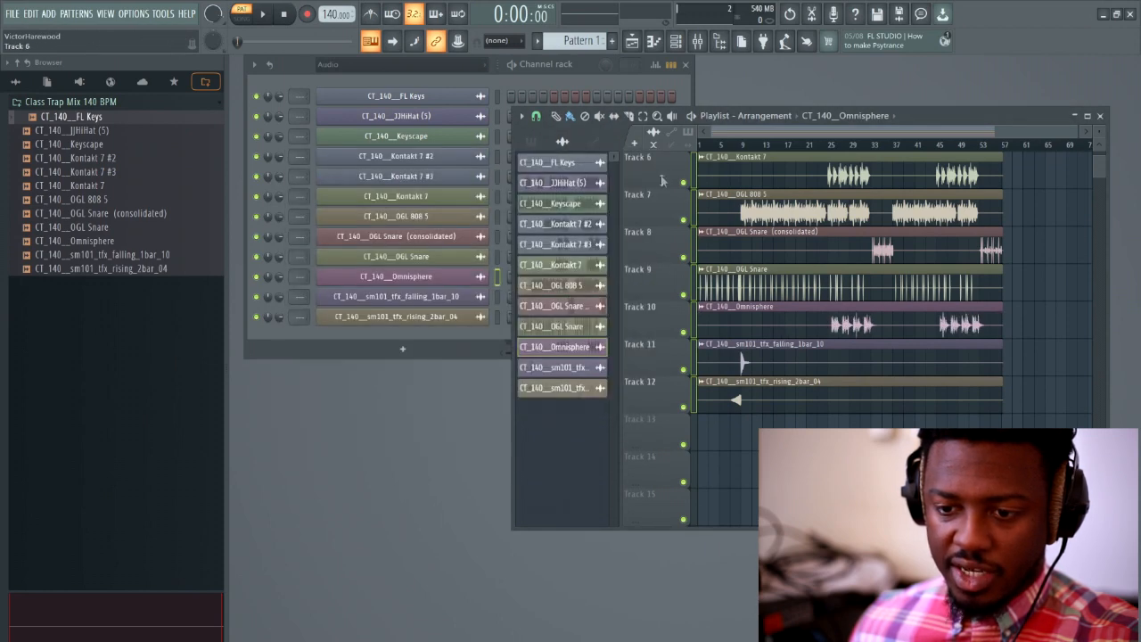
double_click(754, 331)
left_click(656, 155)
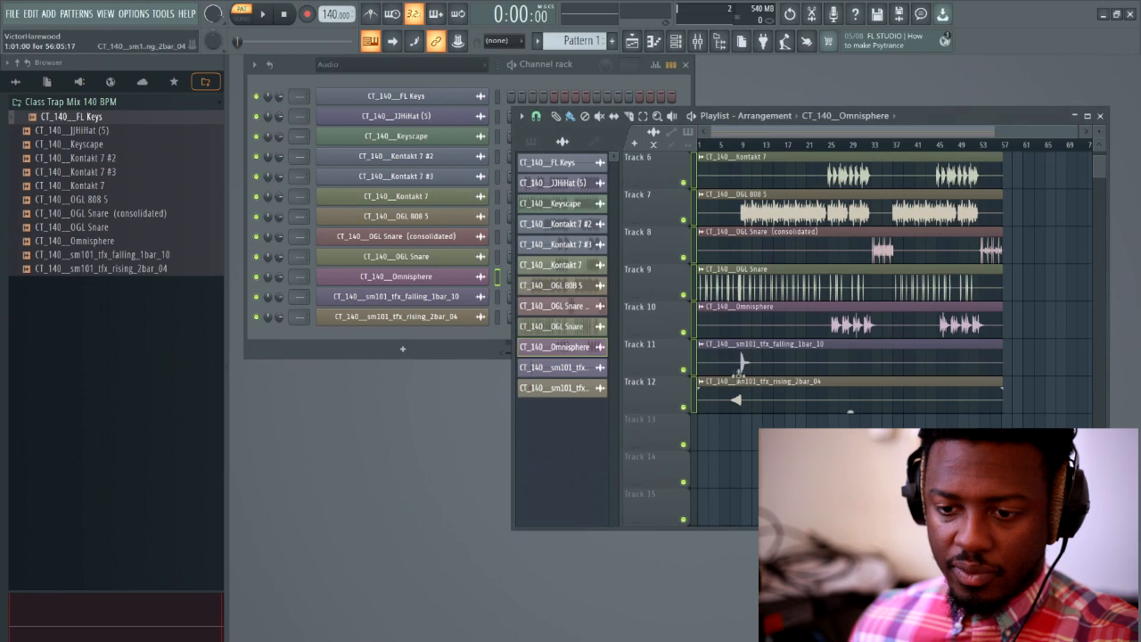
Normalize the CT_140__sm101_tfx_falling_1bar_10 and CT_140__sm101_tfx_rising_2bar_04 audio clips on Tracks 11 and 12.
double_click(741, 362)
left_click(503, 311)
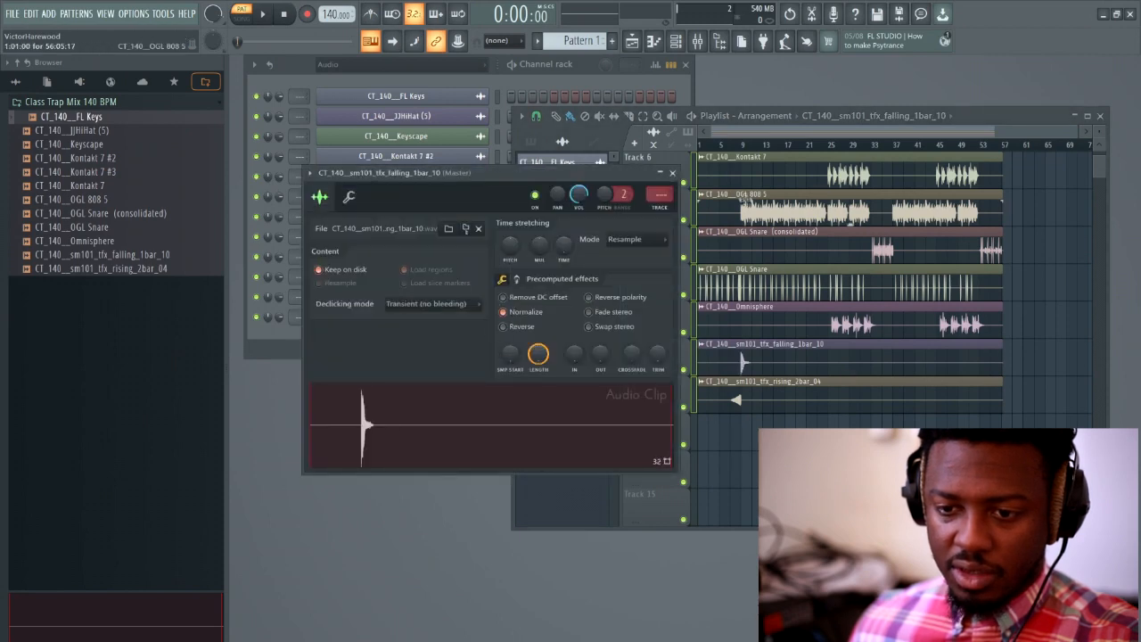
left_click(674, 173)
double_click(764, 401)
left_click(531, 331)
left_click(689, 190)
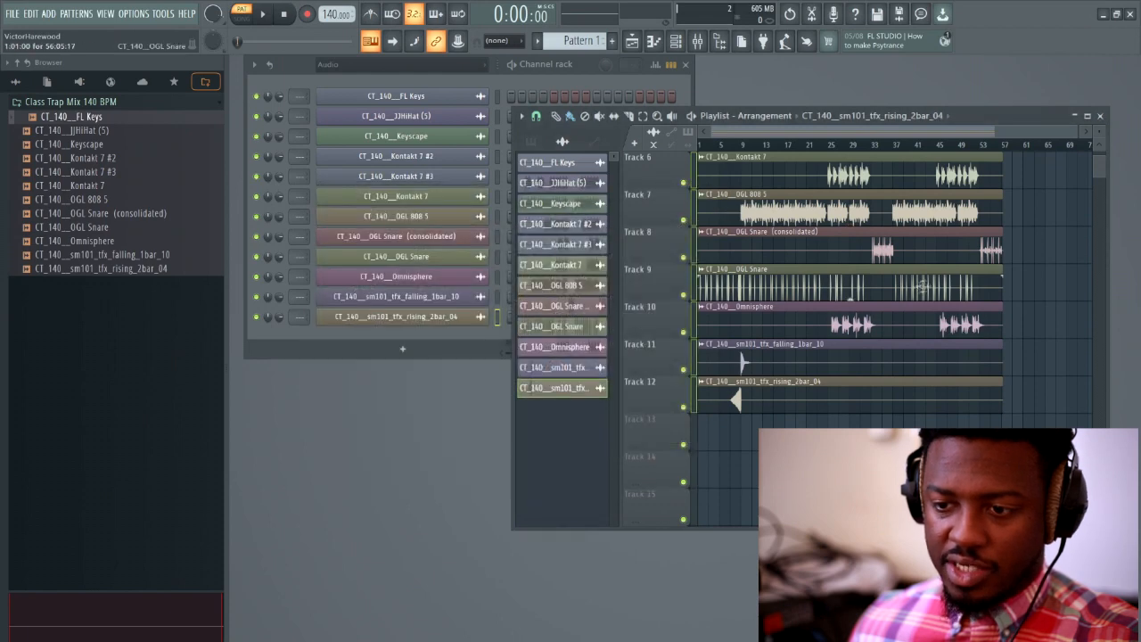
Delete the silent CT_140__FL Keys clip from Track 1 of the playlist and remove its channel from the project.
scroll(902, 292, "up", 4)
scroll(903, 292, "up", 1)
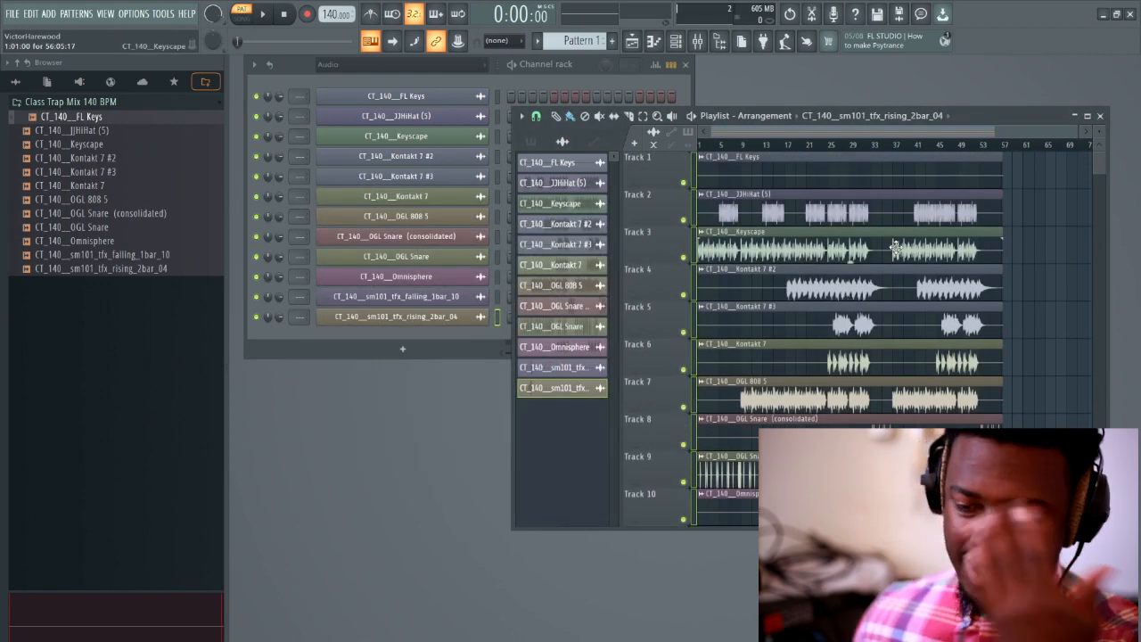
scroll(877, 259, "down", 4)
scroll(880, 268, "up", 4)
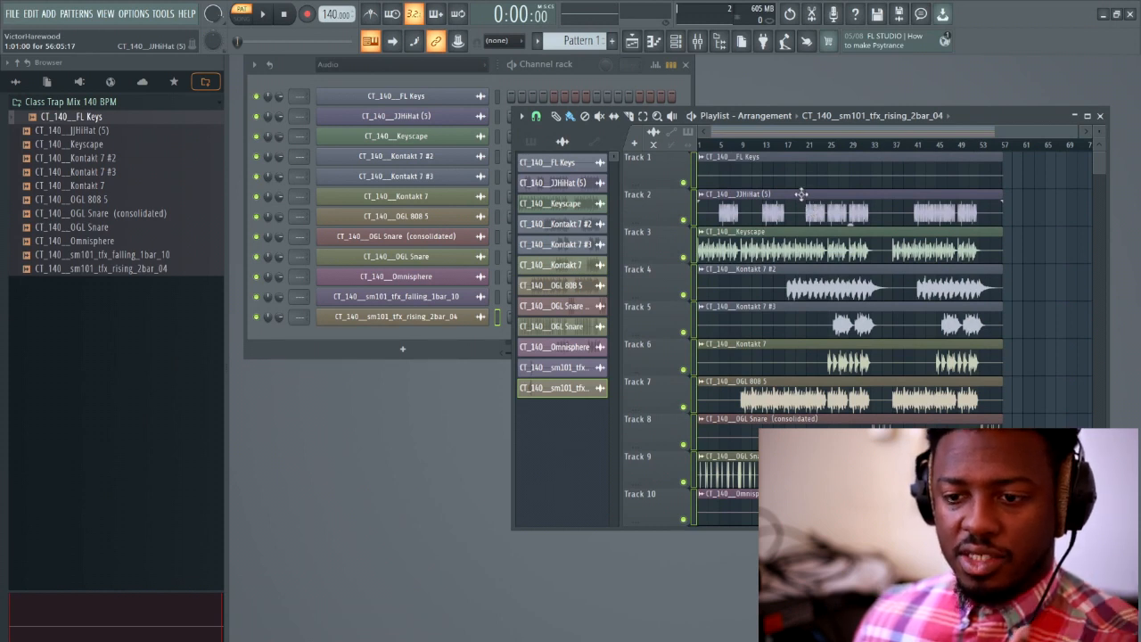
right_click(796, 173)
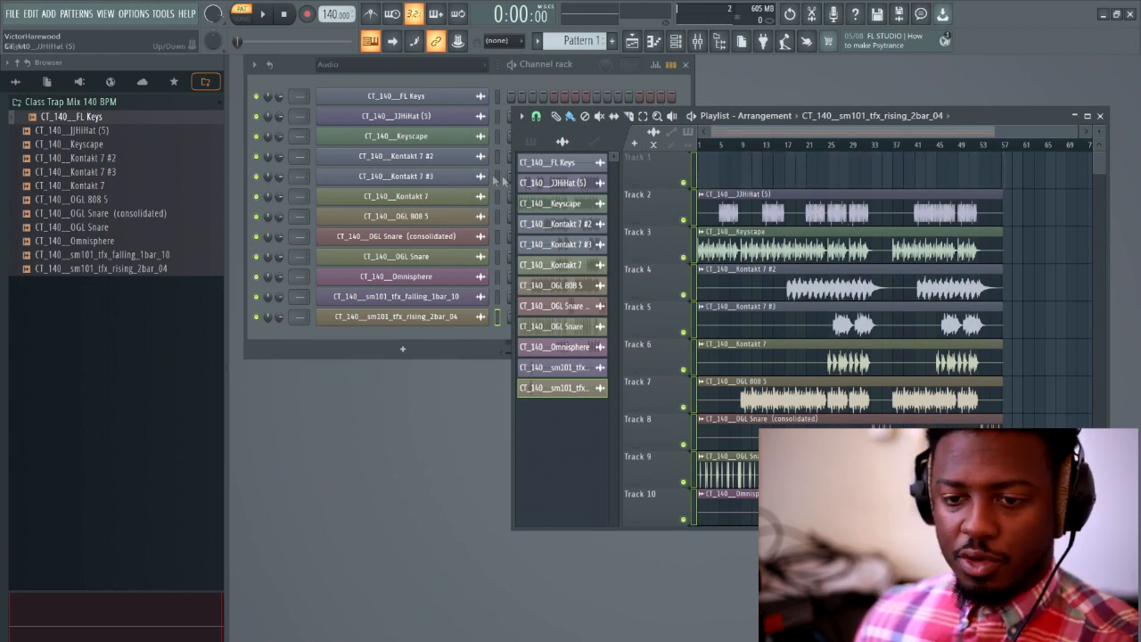
right_click(547, 163)
left_click(588, 291)
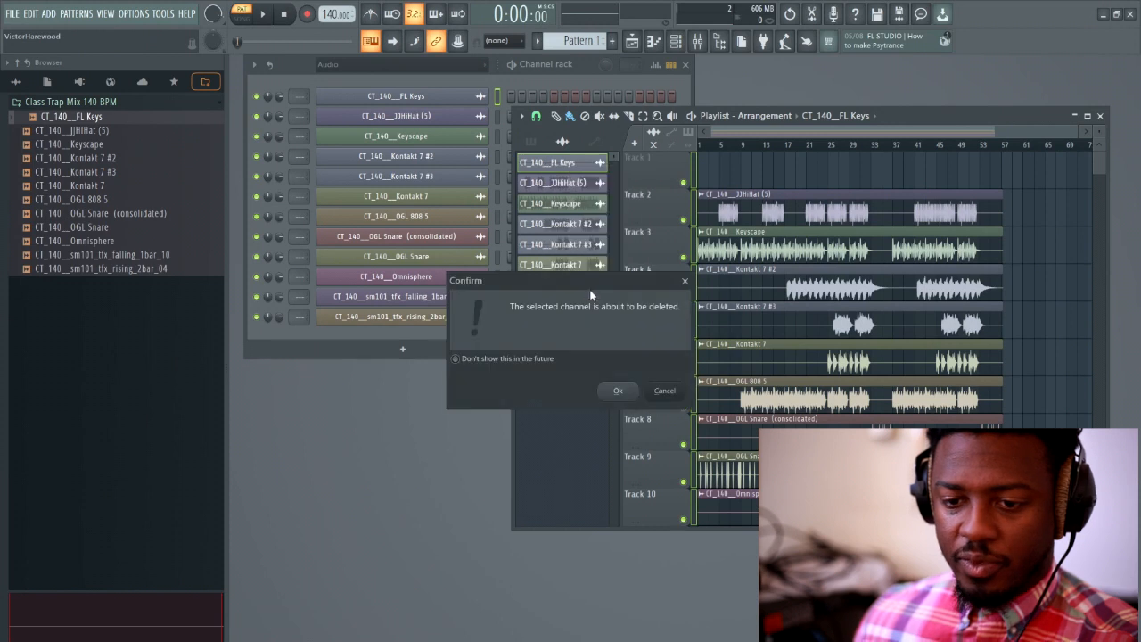
left_click(614, 387)
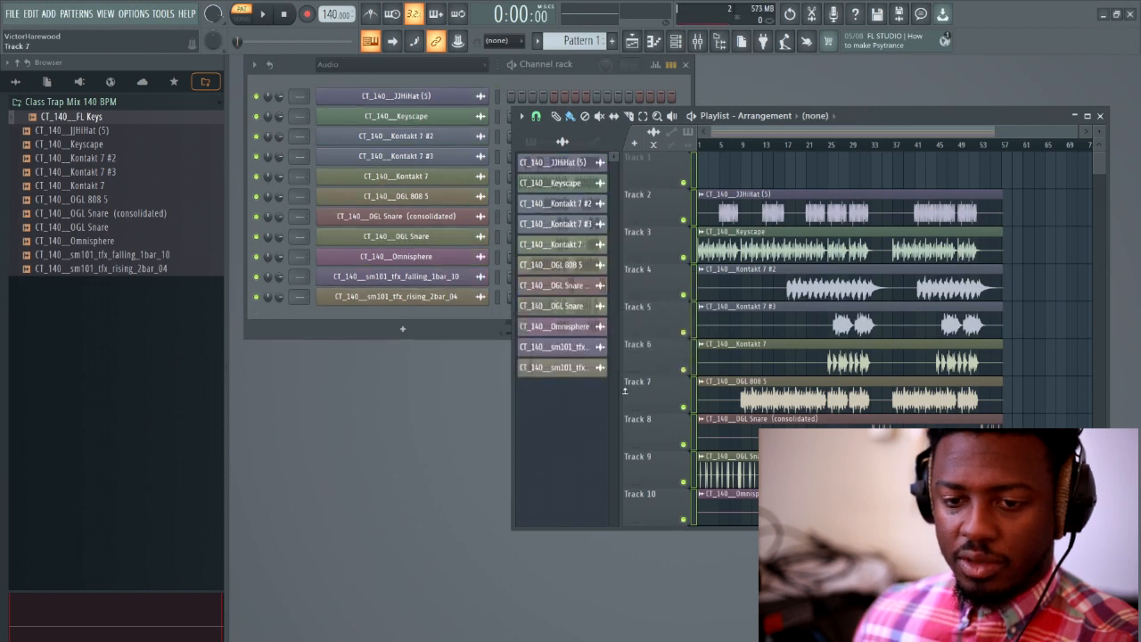
Move the CT_140__OGL 808 5 channel up to the first position in the channel rack.
left_click(493, 81)
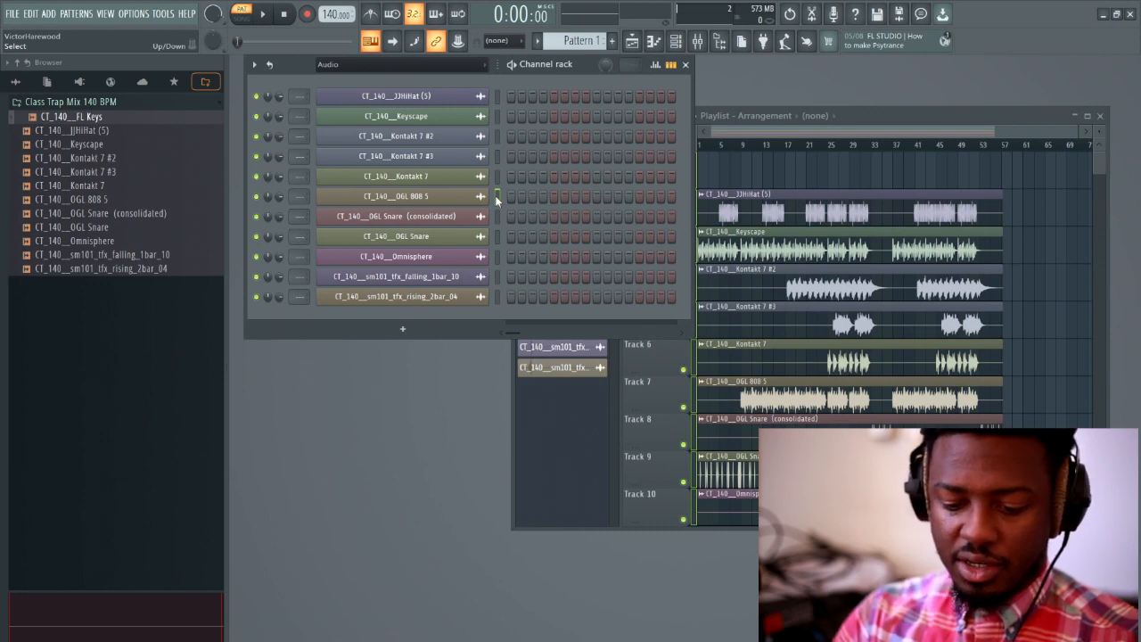
key("alt+Up")
key("alt+Up")
key("alt+Up")
key("alt+Up")
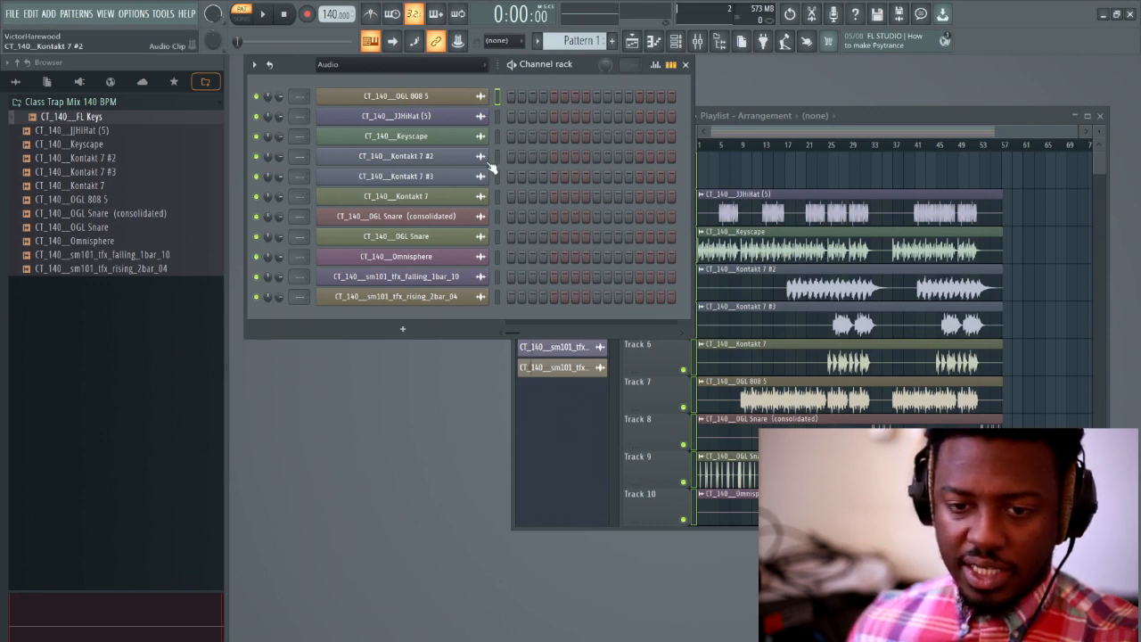
Move the CT_140__OGL Snare (consolidated) and CT_140__OGL Snare channels together to directly below the OGL 808 5 channel.
left_click(497, 235)
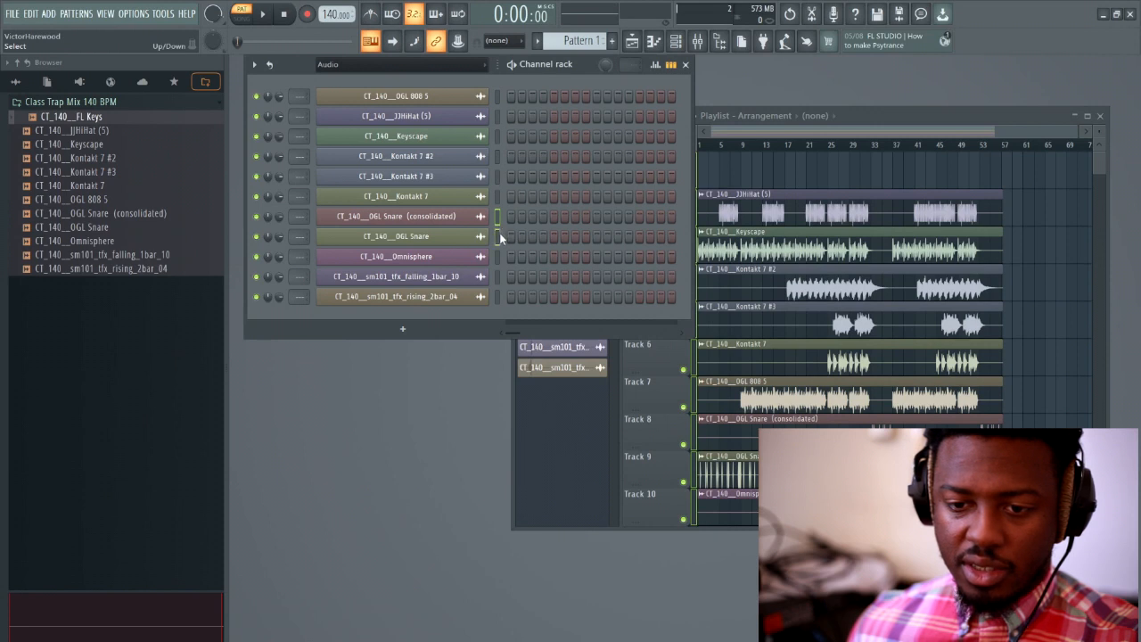
key("alt+Up")
key("alt+Up")
key("alt+Up")
key("alt+Up")
key("alt+Up")
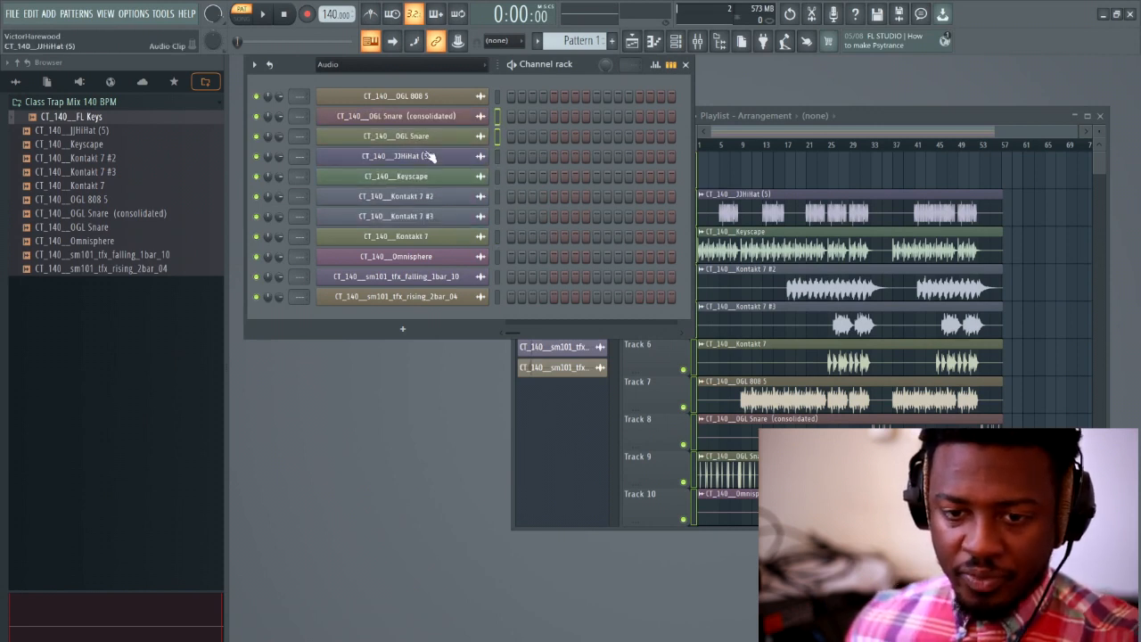
Move the CT_140__sm101_tfx_falling_1bar_10 channel up to directly below the JJHiHat (5) channel.
left_click(499, 276)
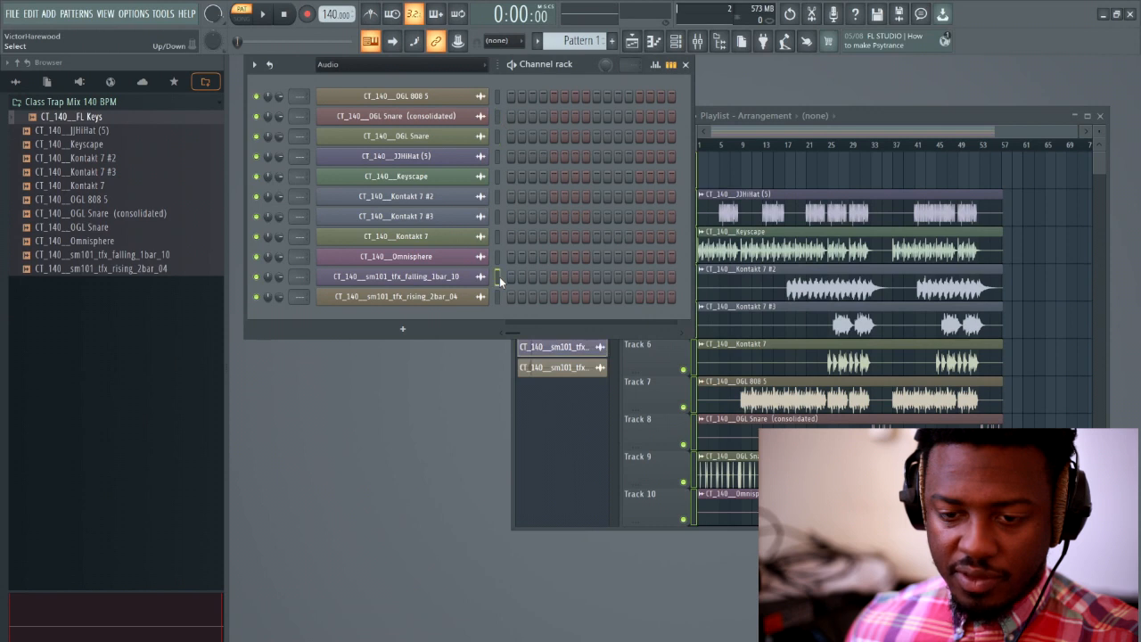
key("alt+Up")
key("alt+Up")
key("alt+Up")
key("alt+Up")
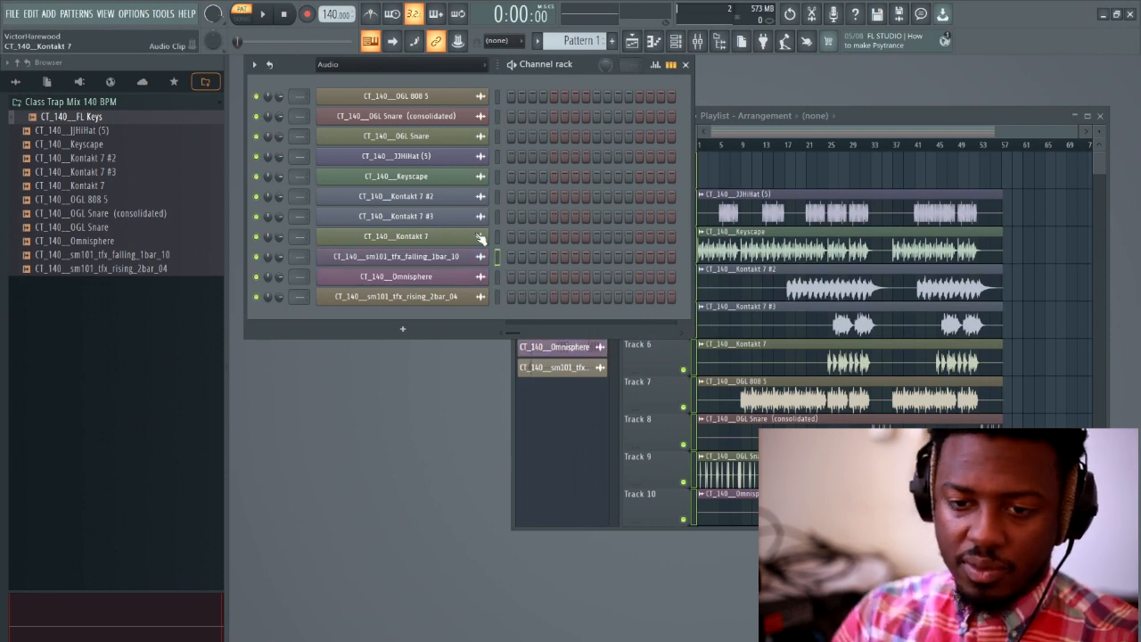
key("alt+Up")
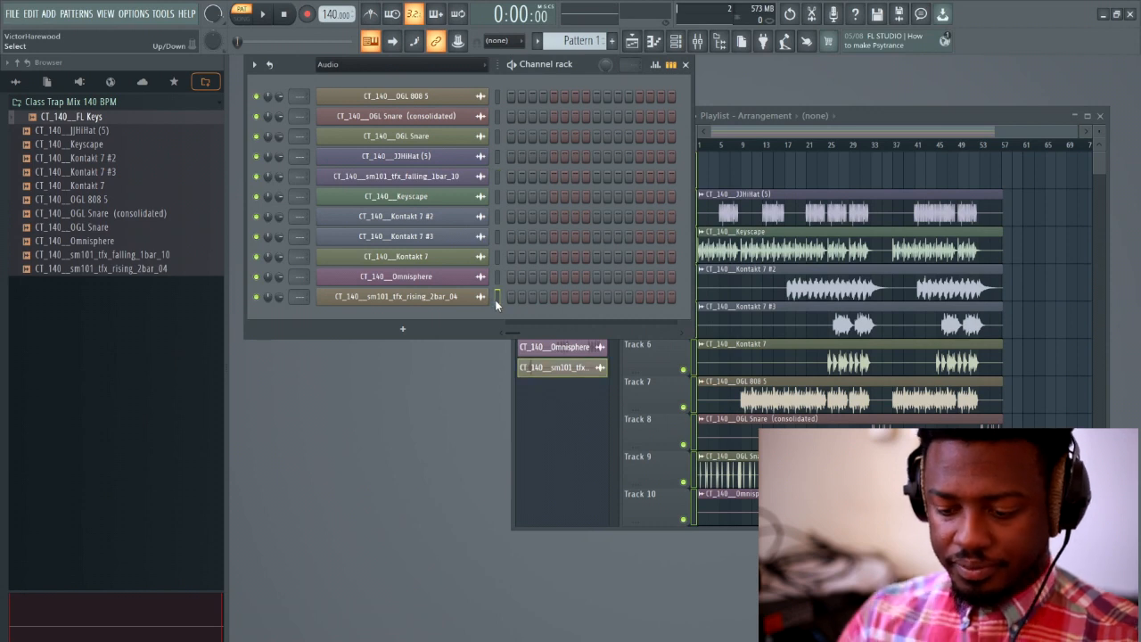
Move the CT_140__sm101_tfx_rising_2bar_04 channel up to directly below the falling effect channel.
key("alt+Up")
key("alt+Up")
key("alt+Up")
key("alt+Up")
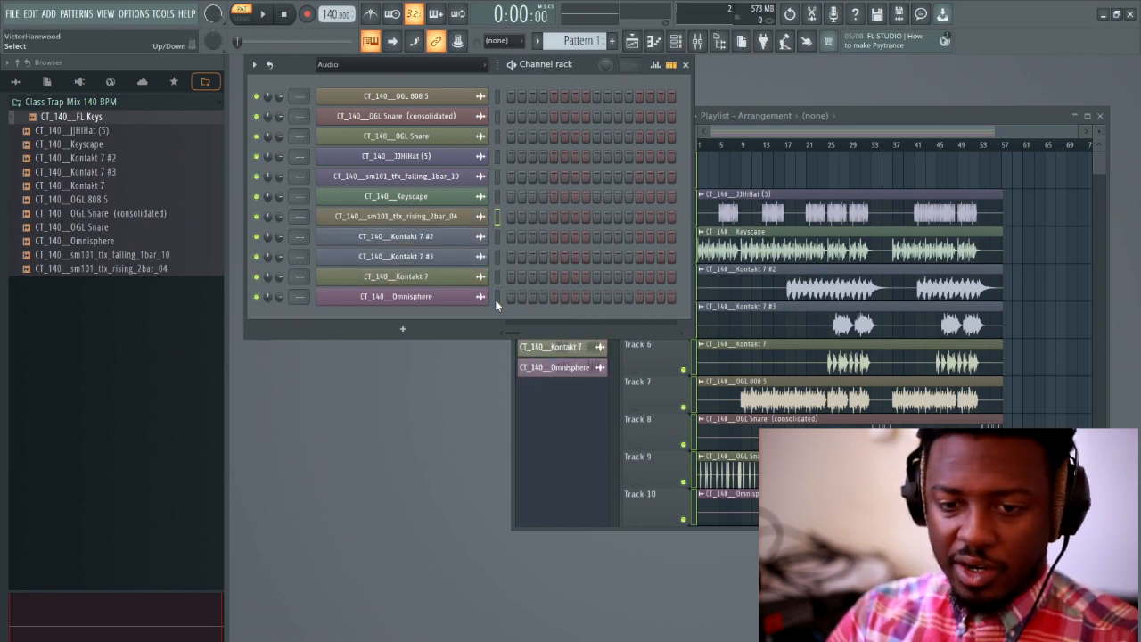
key("alt+Up")
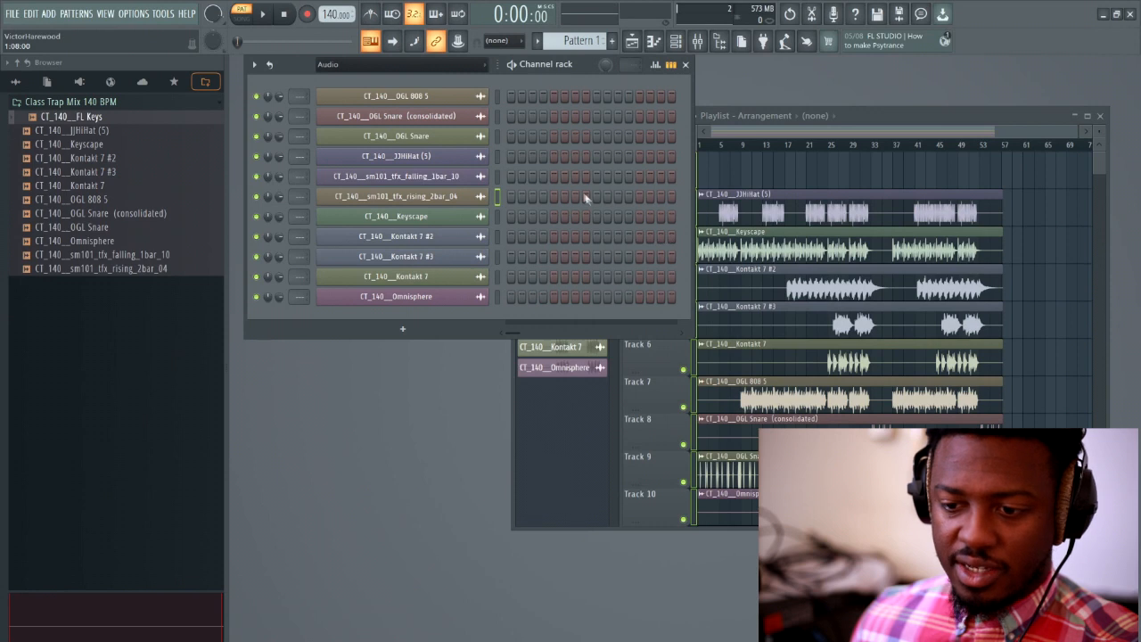
Switch playback to Song mode and listen to the opening of the playlist arrangement.
left_click(774, 133)
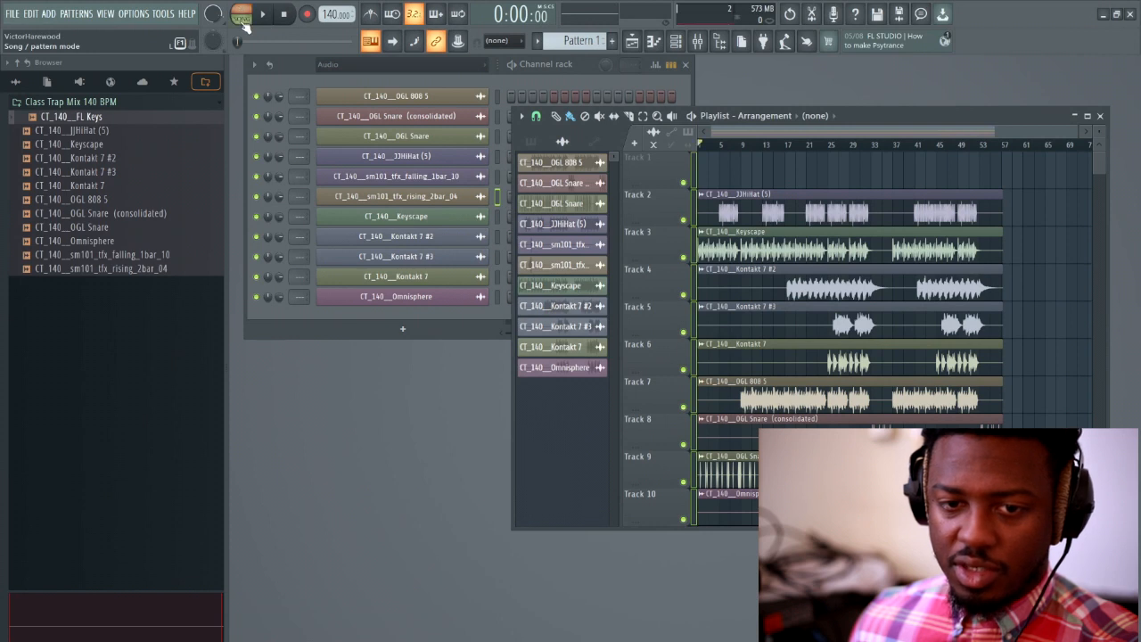
key("space")
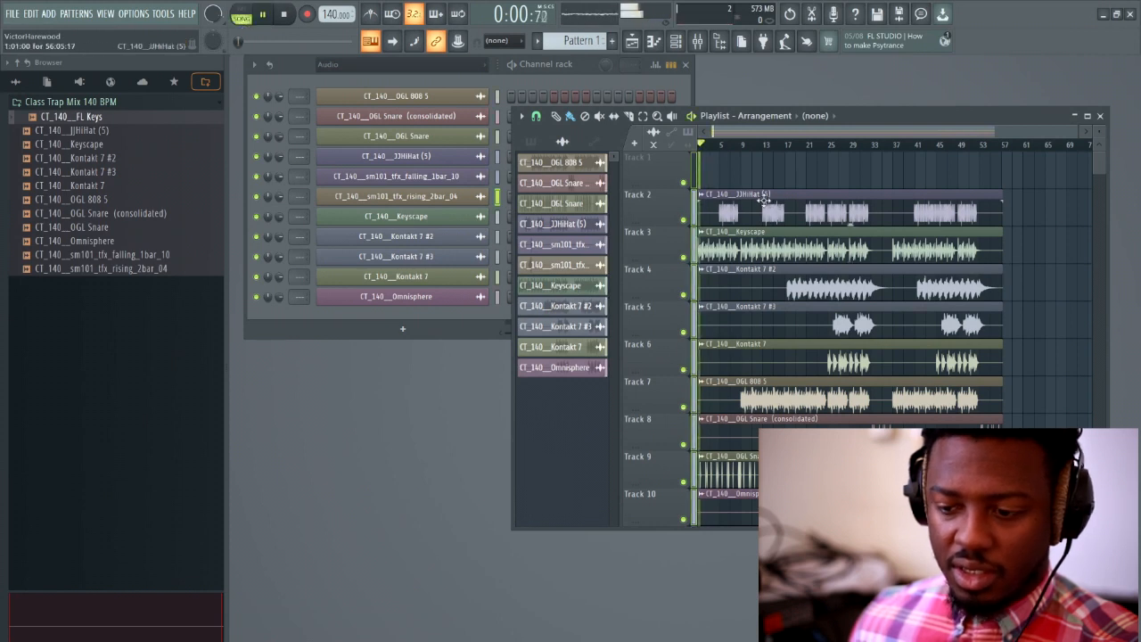
key("space")
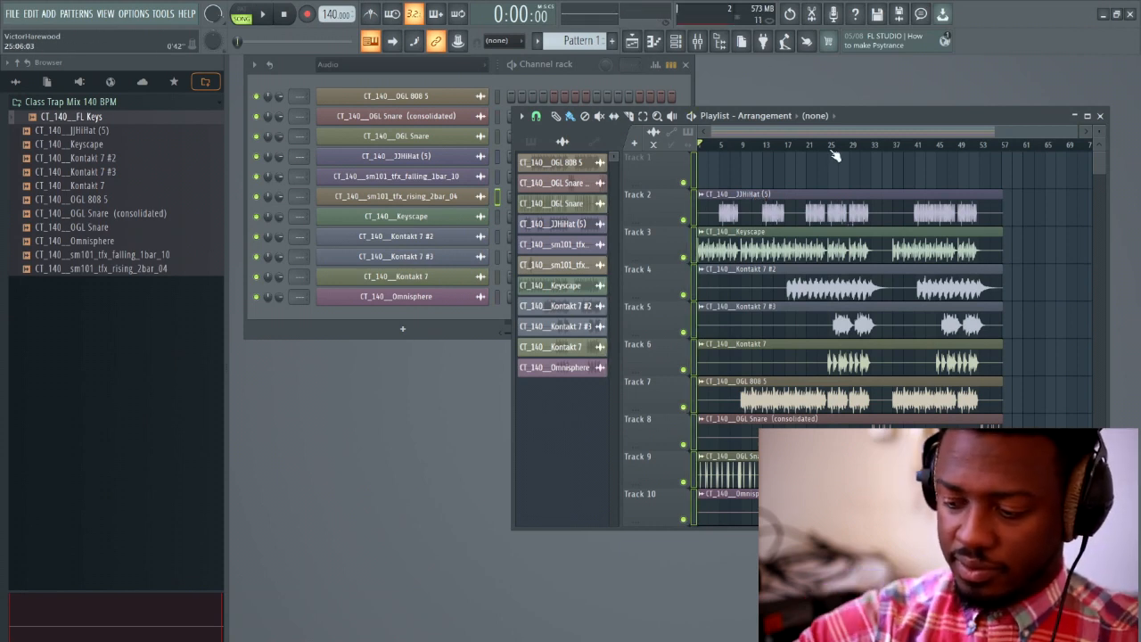
key("space")
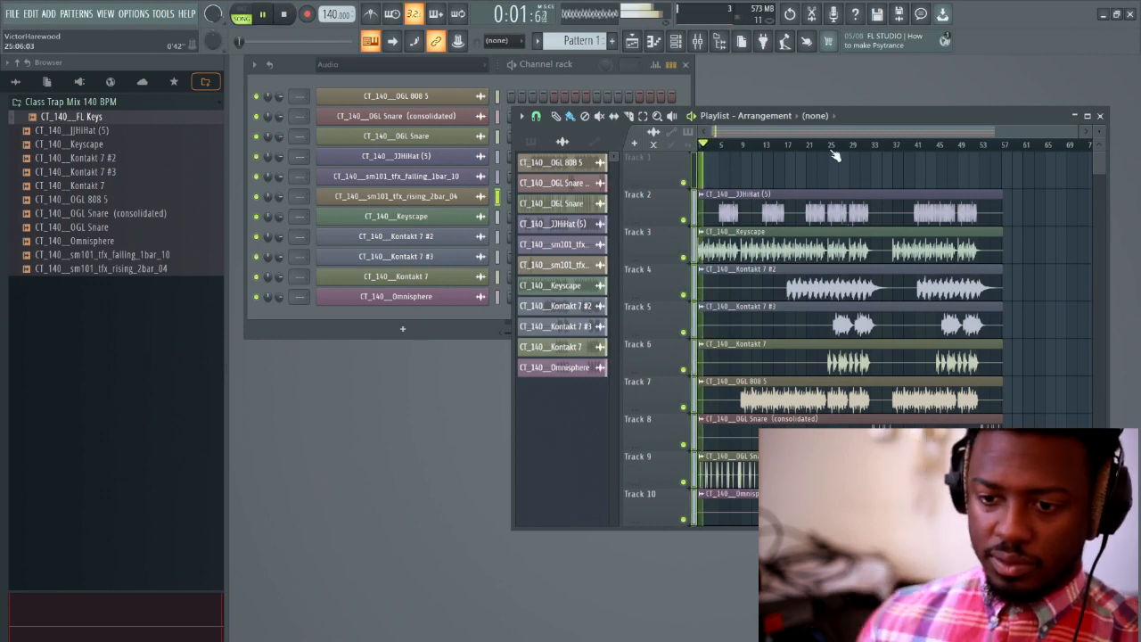
scroll(686, 223, "down", 1)
key("space")
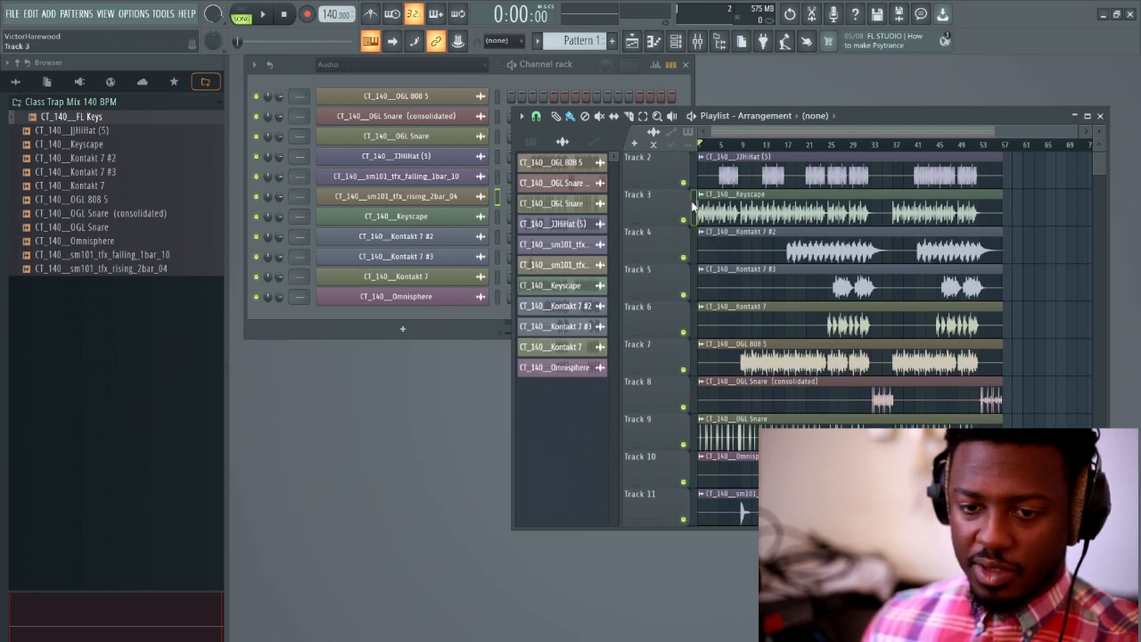
Rename the CT_140__Keyscape channel to Piano.
right_click(411, 215)
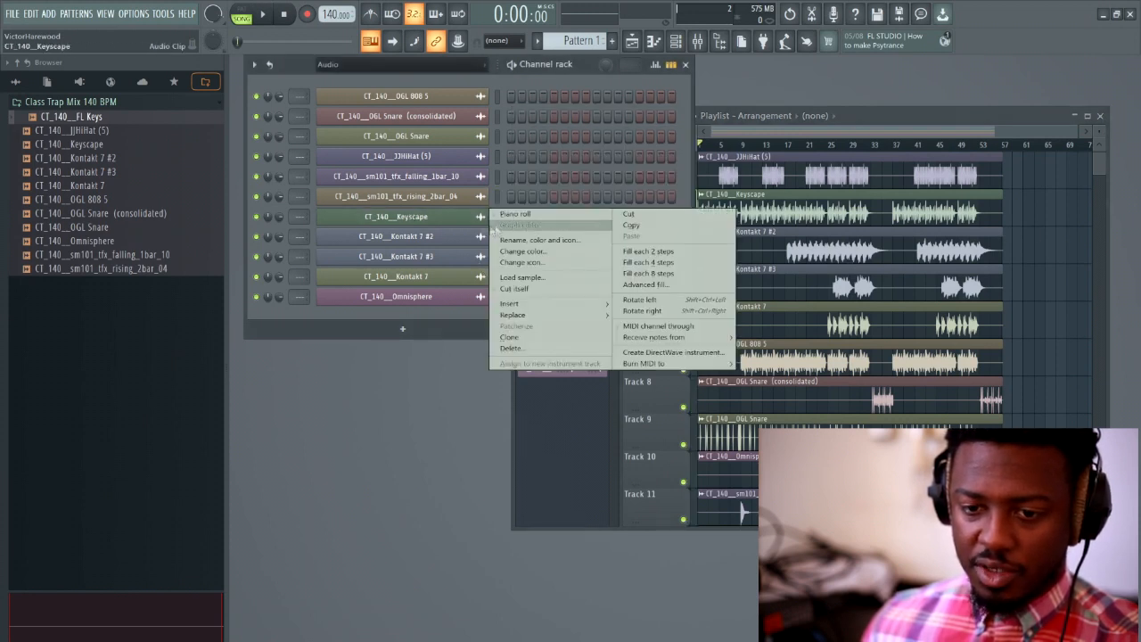
left_click(564, 241)
key("BackSpace")
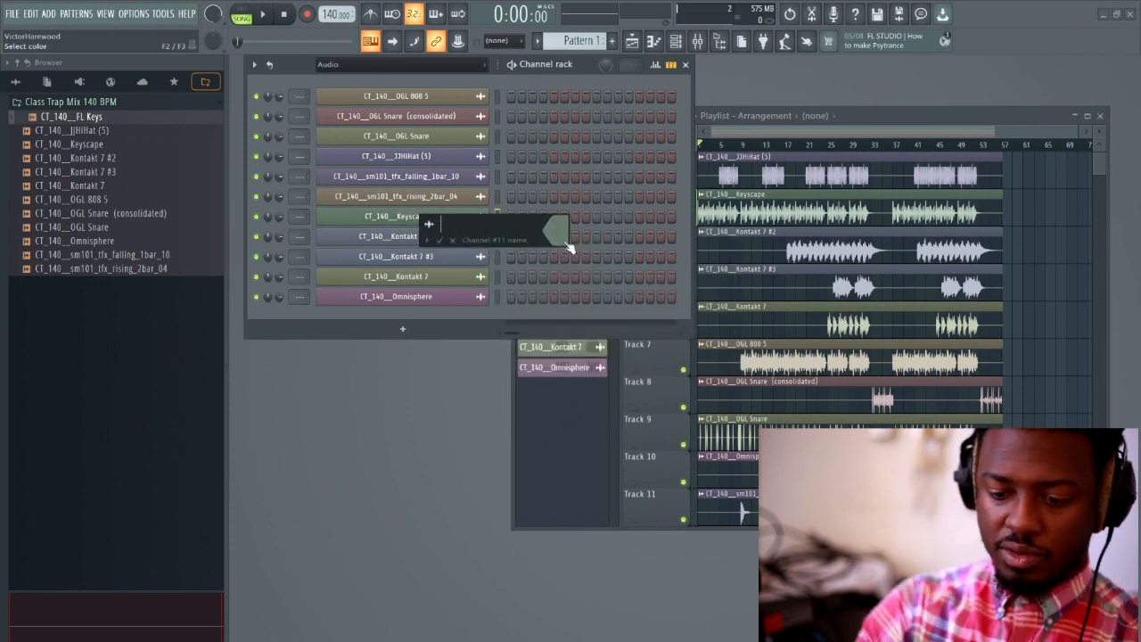
key("Return")
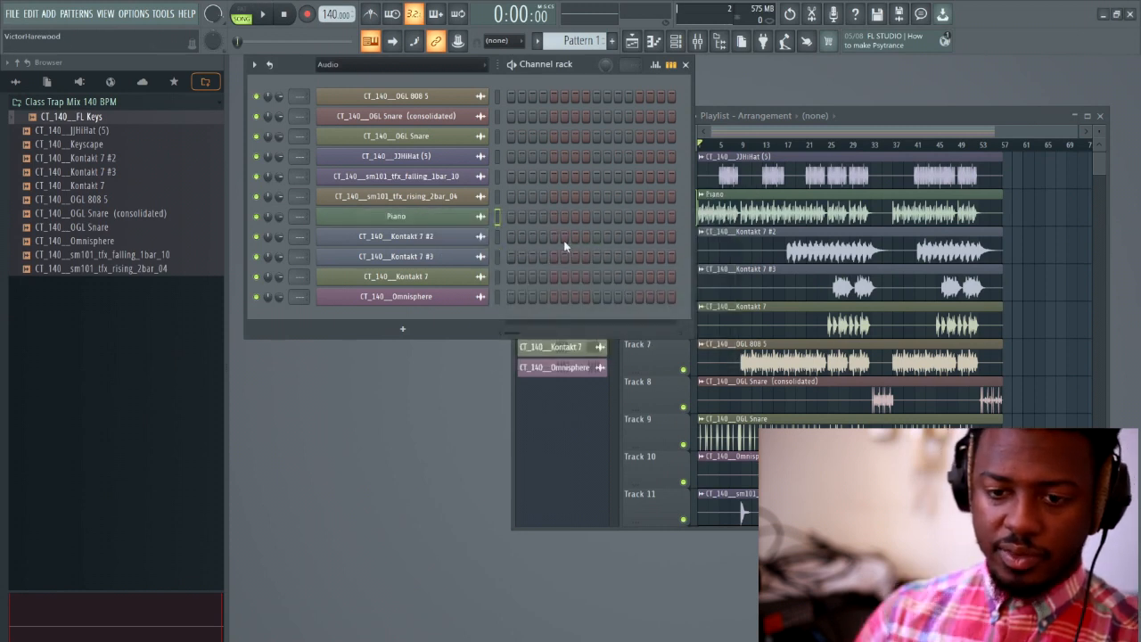
Play the arrangement briefly from the start and check the CT_140__OGL Snare clip's channel settings.
left_click(727, 153)
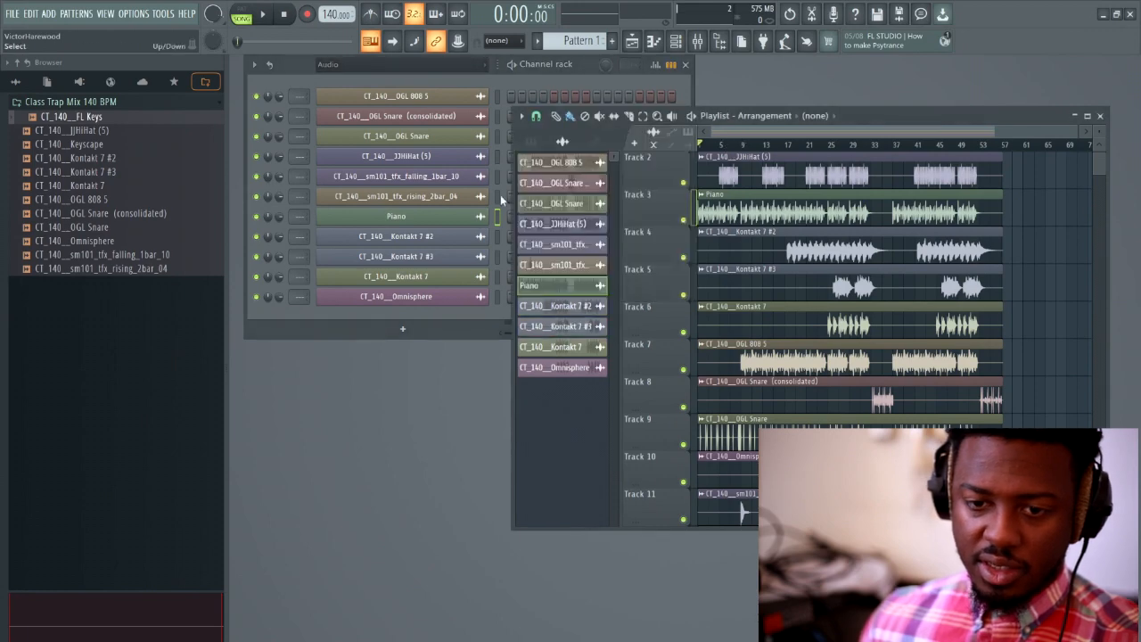
key("space")
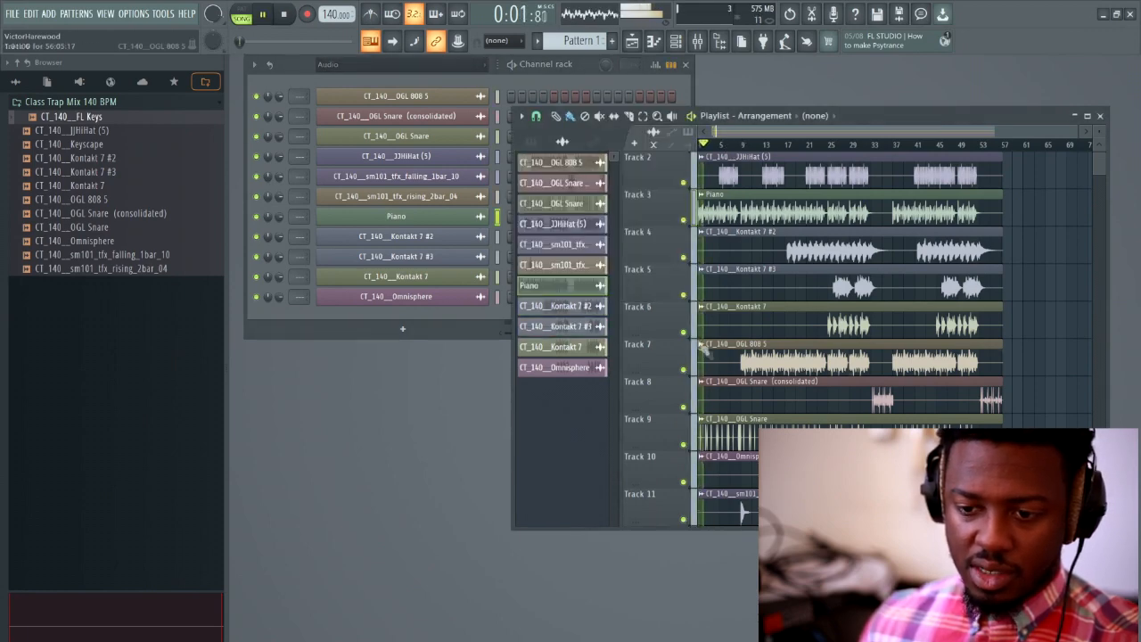
key("space")
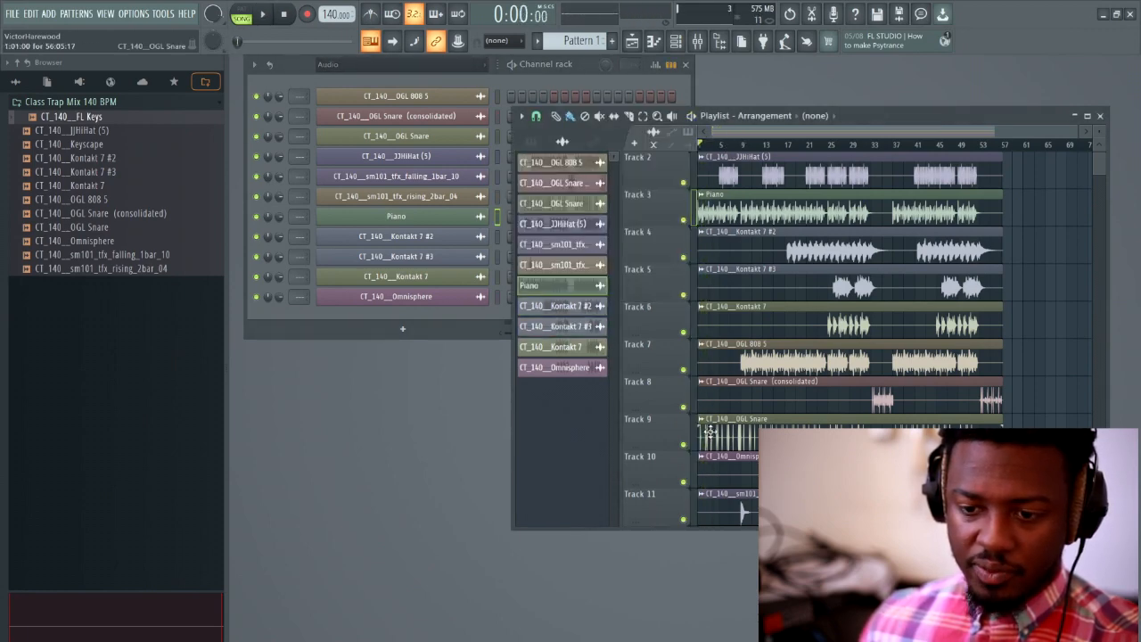
double_click(709, 431)
left_click(644, 143)
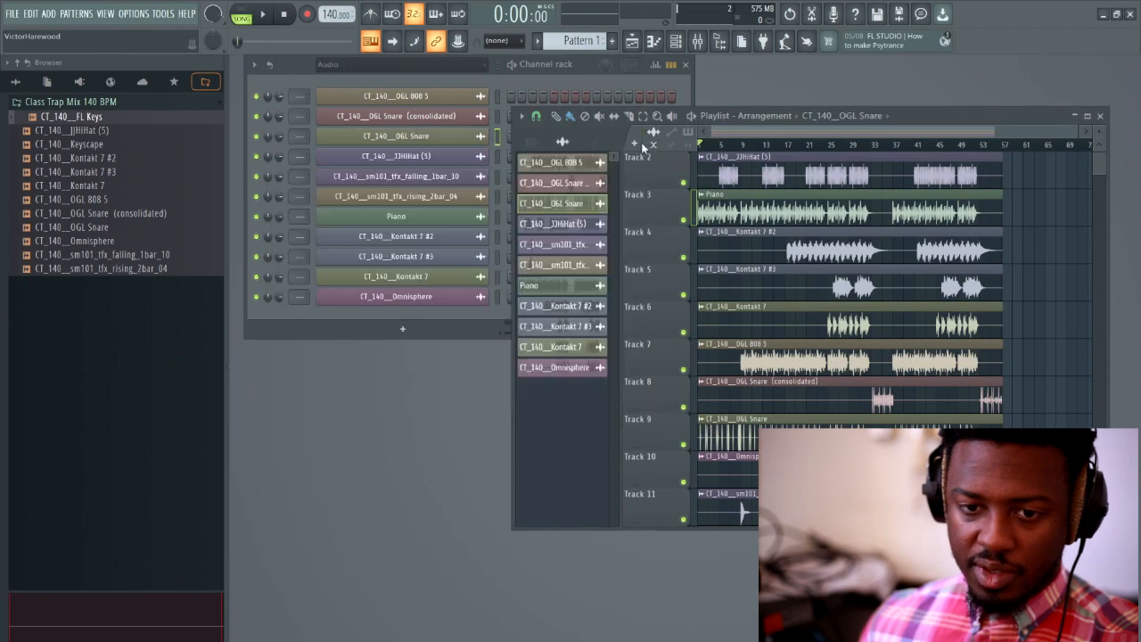
Rename the CT_140__OGL Snare channel to Snare.
right_click(413, 141)
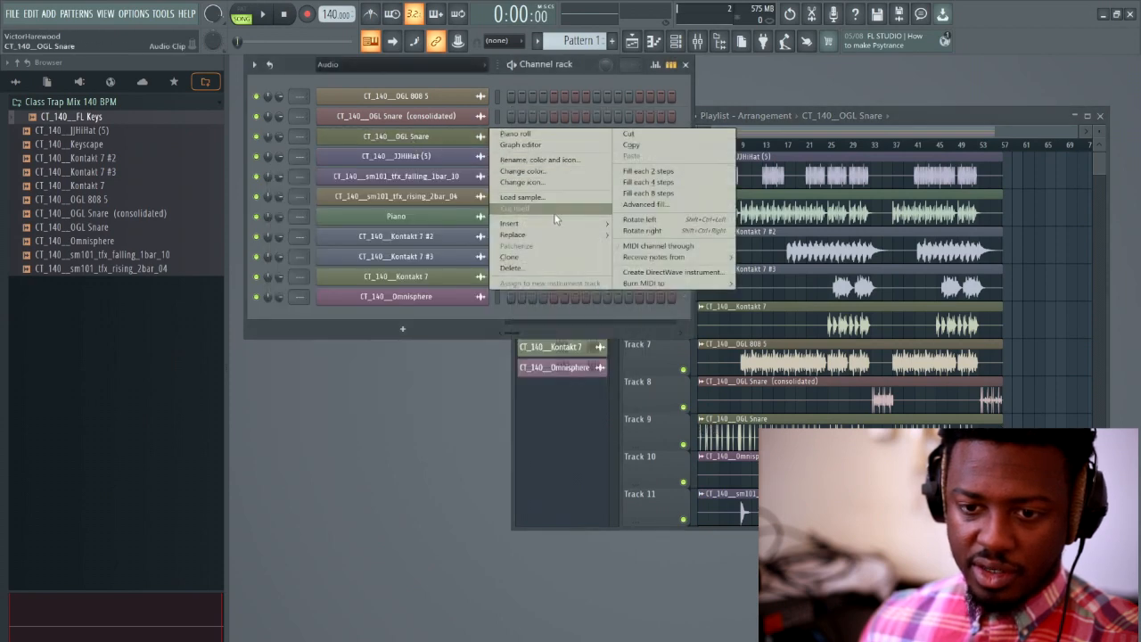
left_click(562, 165)
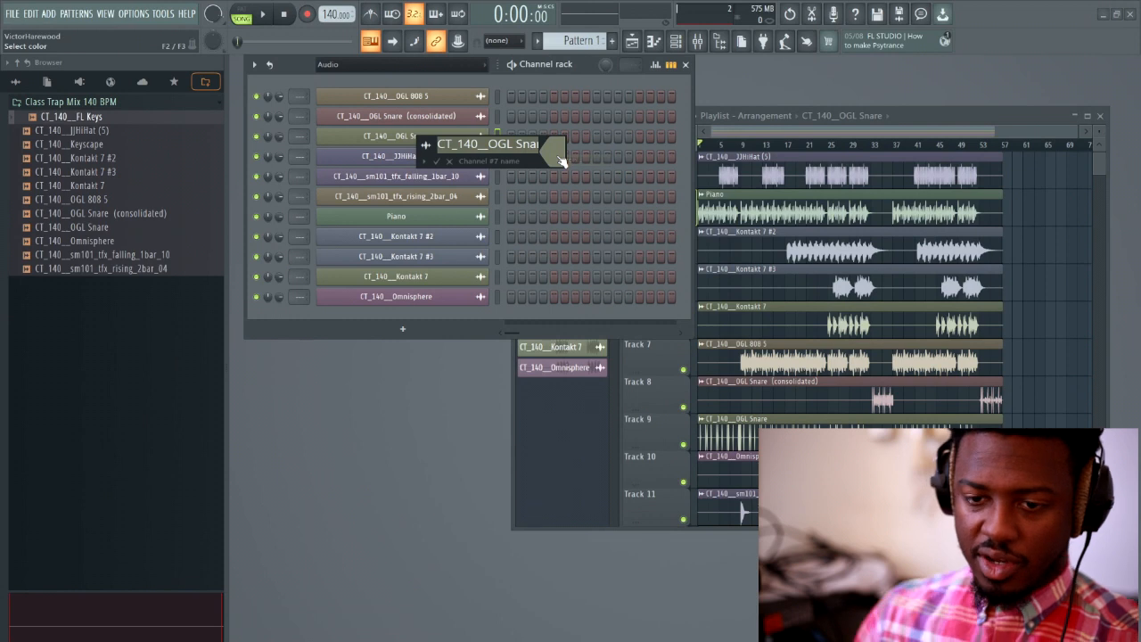
type("S")
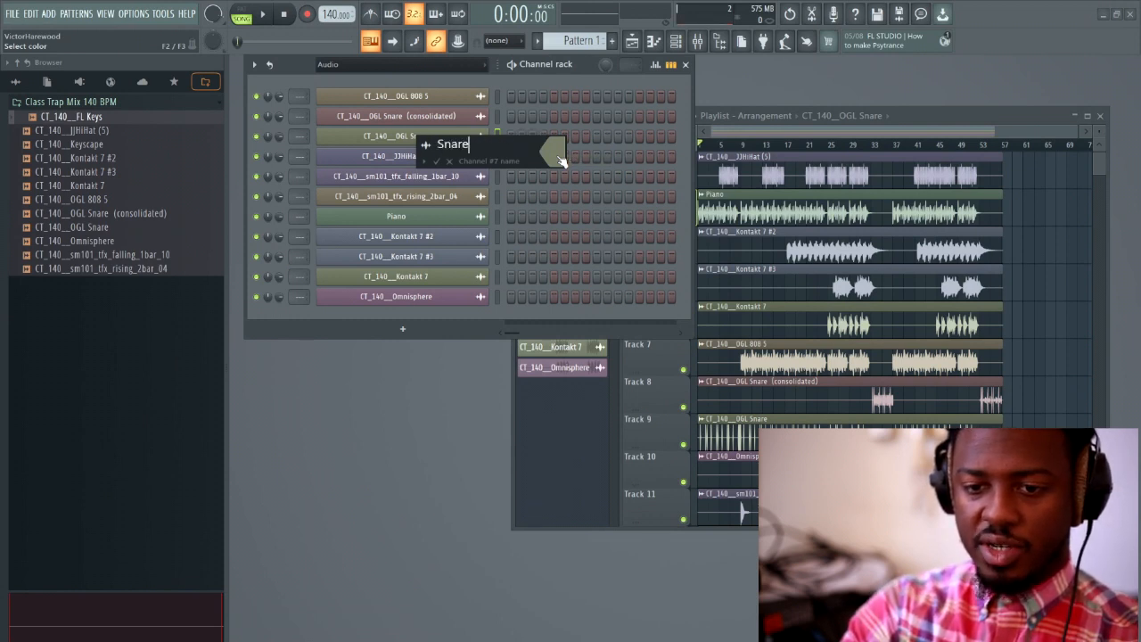
type("nare")
key("Return")
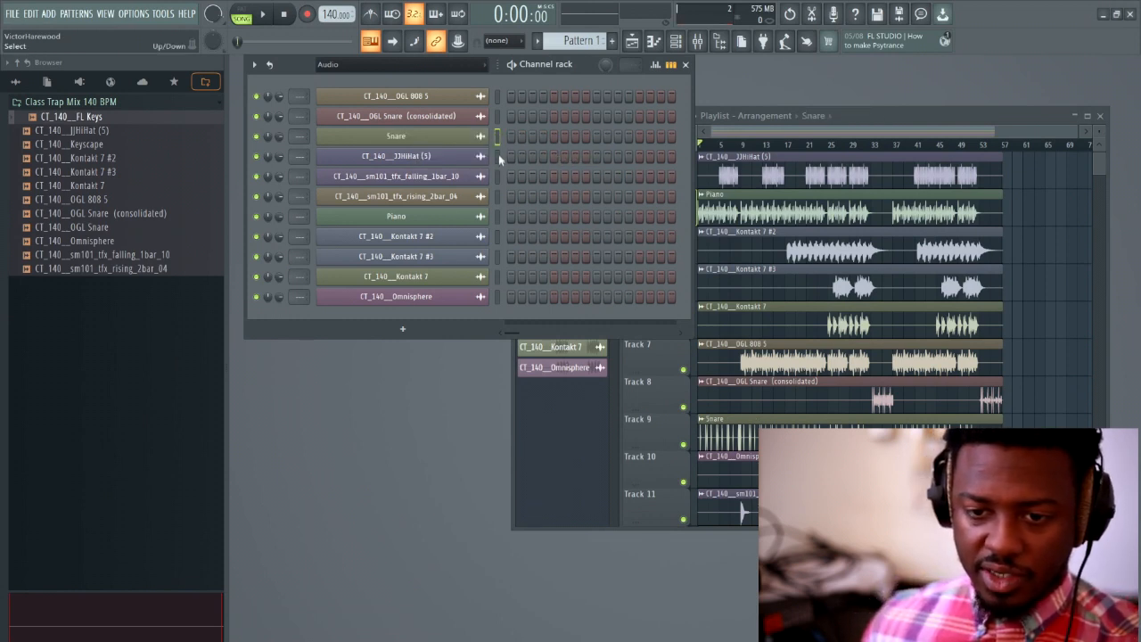
Rename the CT_140__JJHiHat (5) channel to Hihat.
right_click(462, 156)
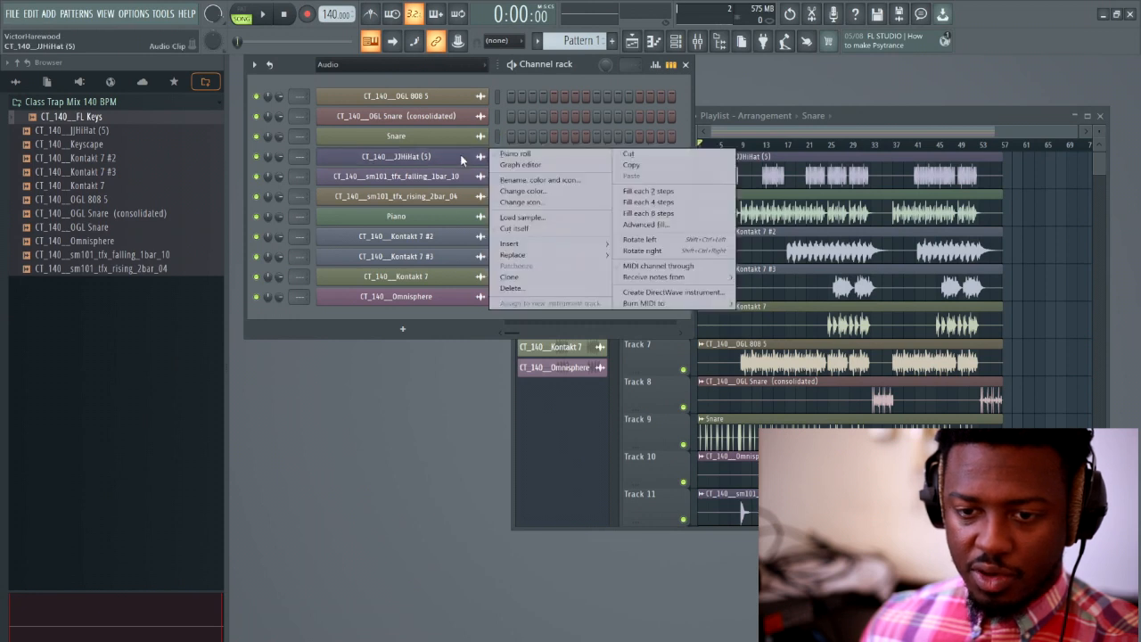
left_click(565, 180)
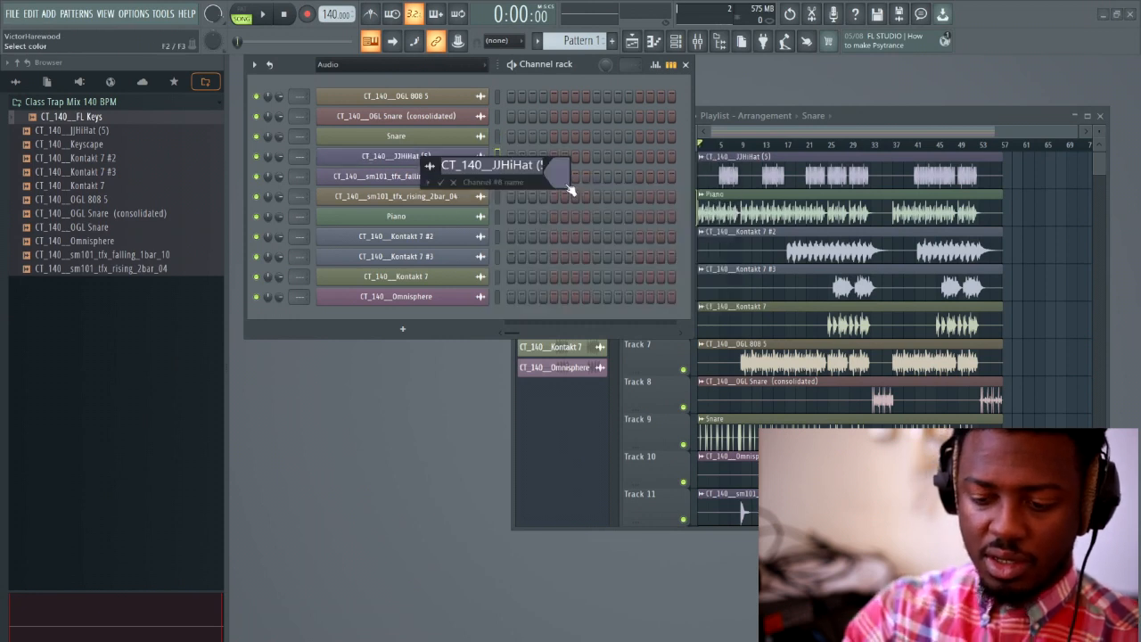
key("BackSpace")
type("Hihat")
key("Return")
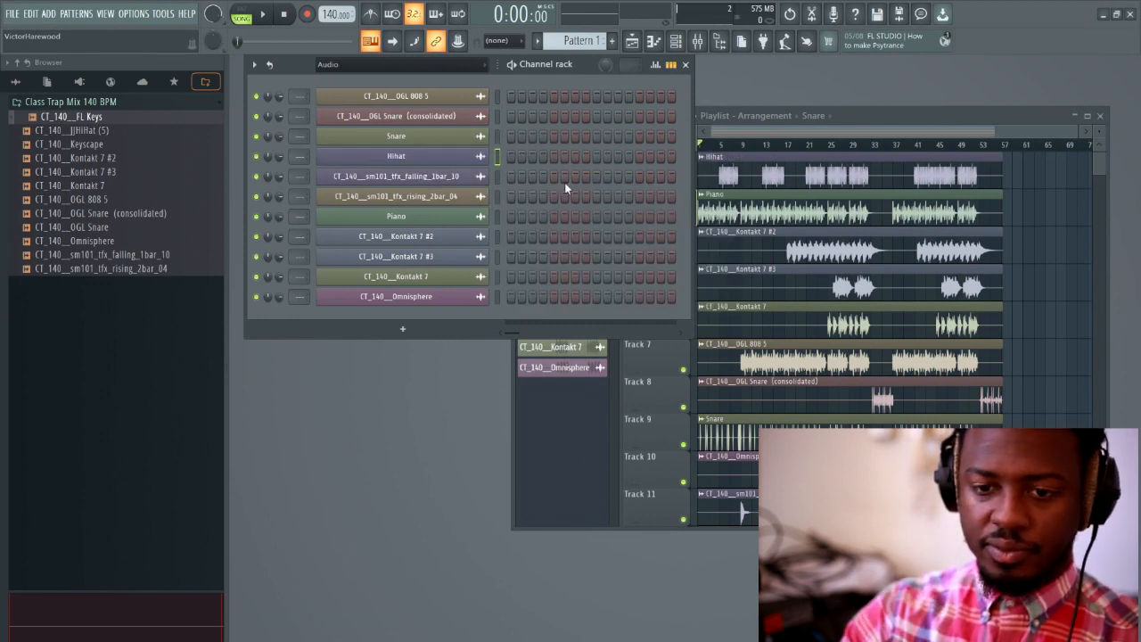
Rename the CT_140__OGL 808 5 channel to 808.
right_click(452, 96)
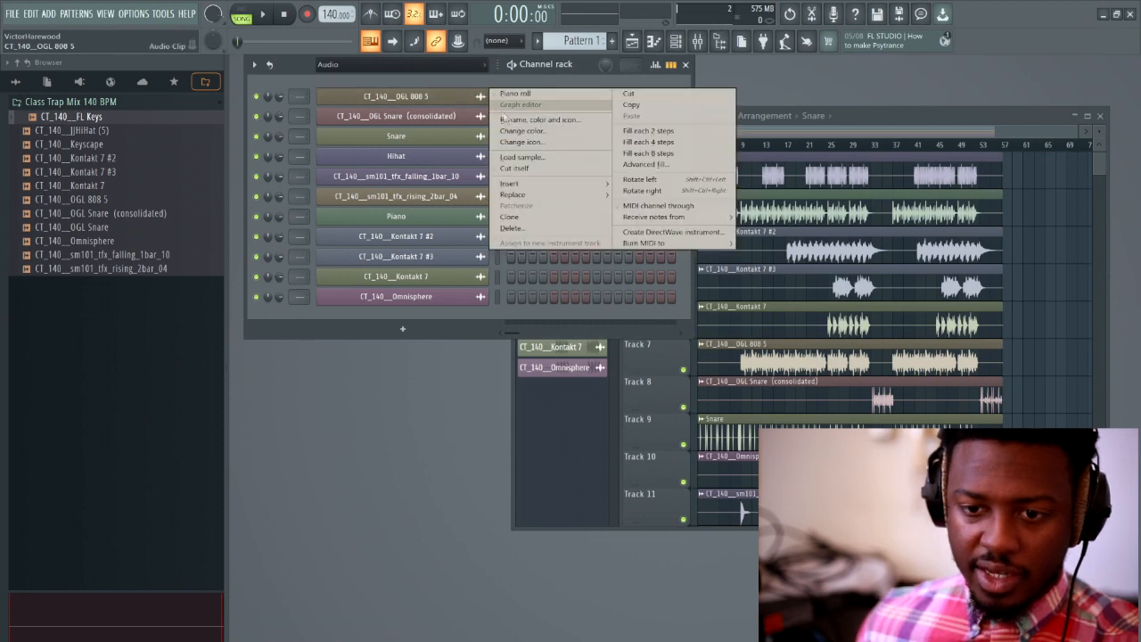
left_click(542, 127)
key("BackSpace")
type("808")
key("Return")
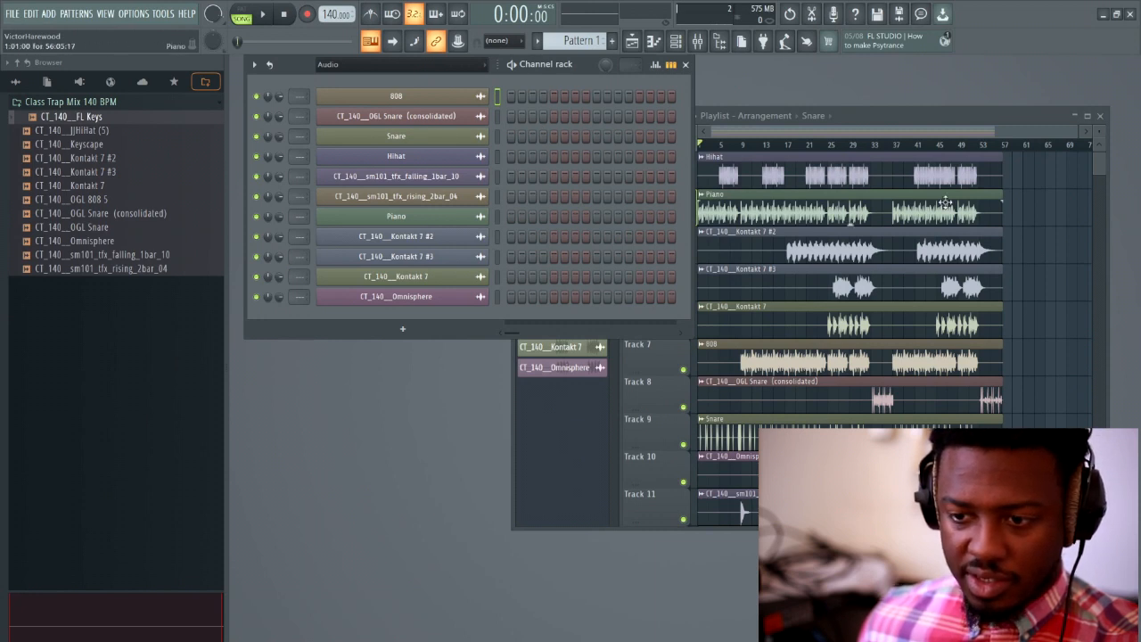
Play the arrangement briefly from where the first CT_140__OGL Snare (consolidated) audio begins.
left_click(874, 147)
key("space")
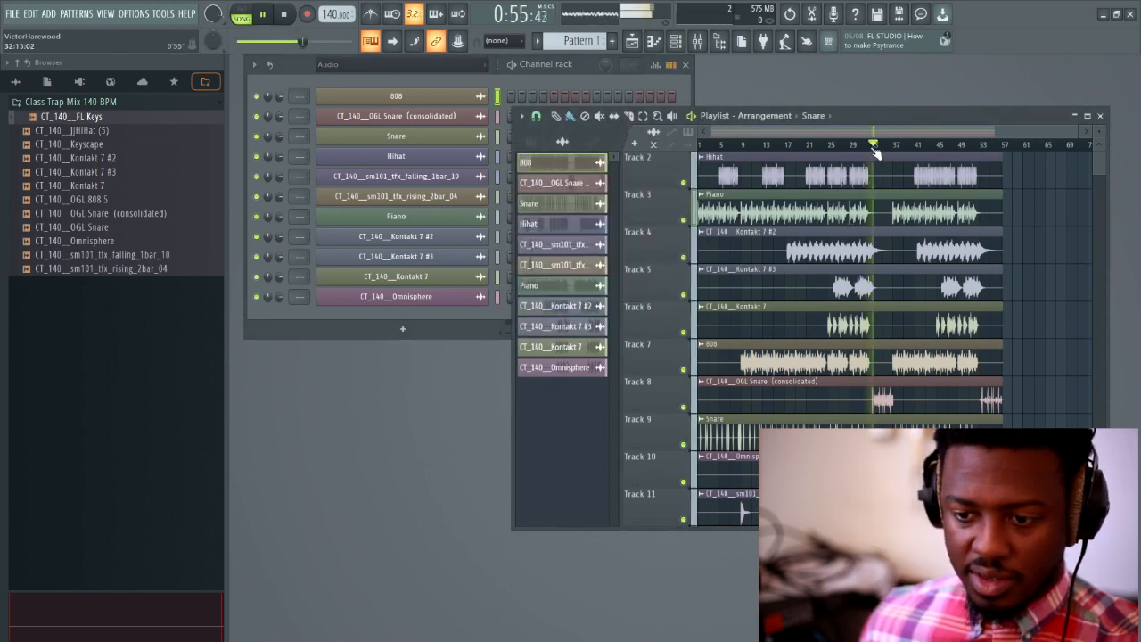
key("space")
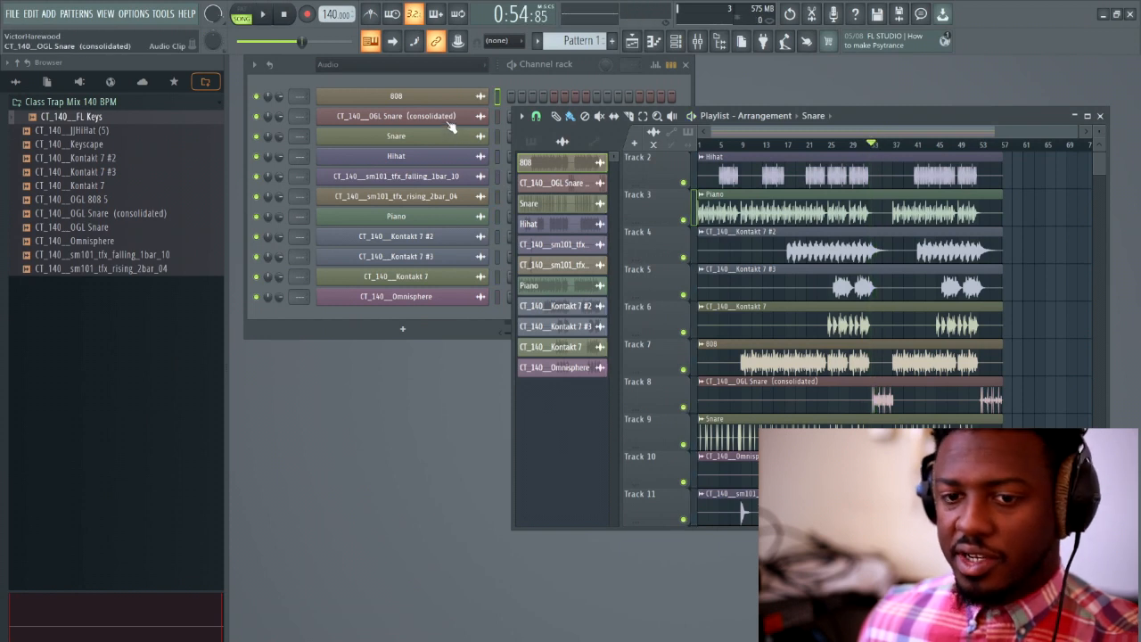
Rename the CT_140__OGL Snare (consolidated) channel to Rev.
right_click(449, 123)
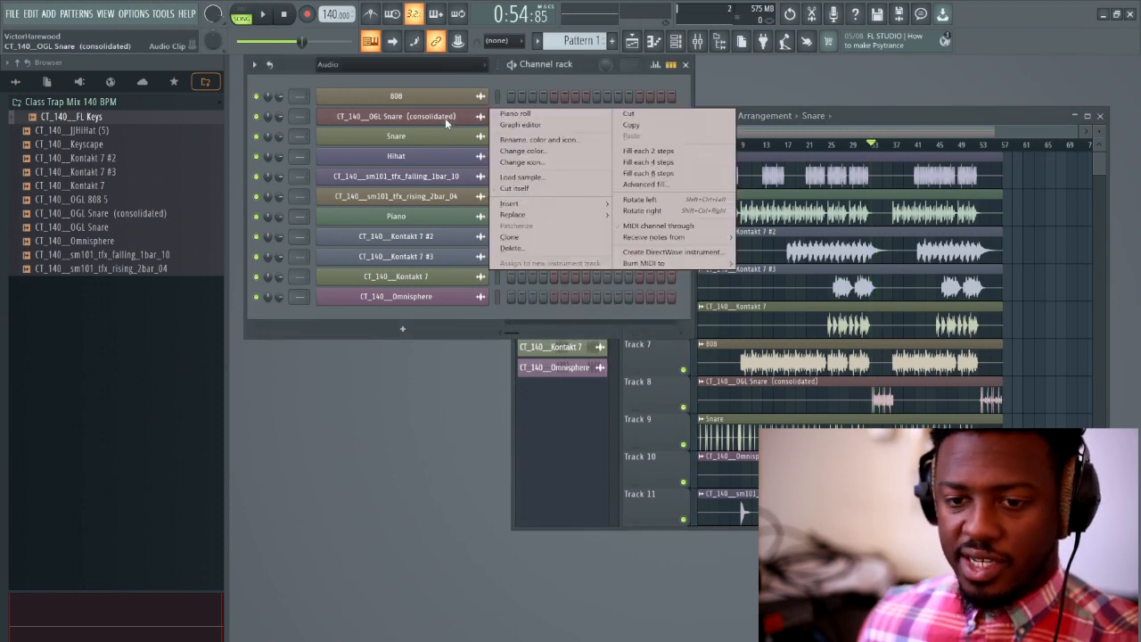
left_click(524, 141)
key("BackSpace")
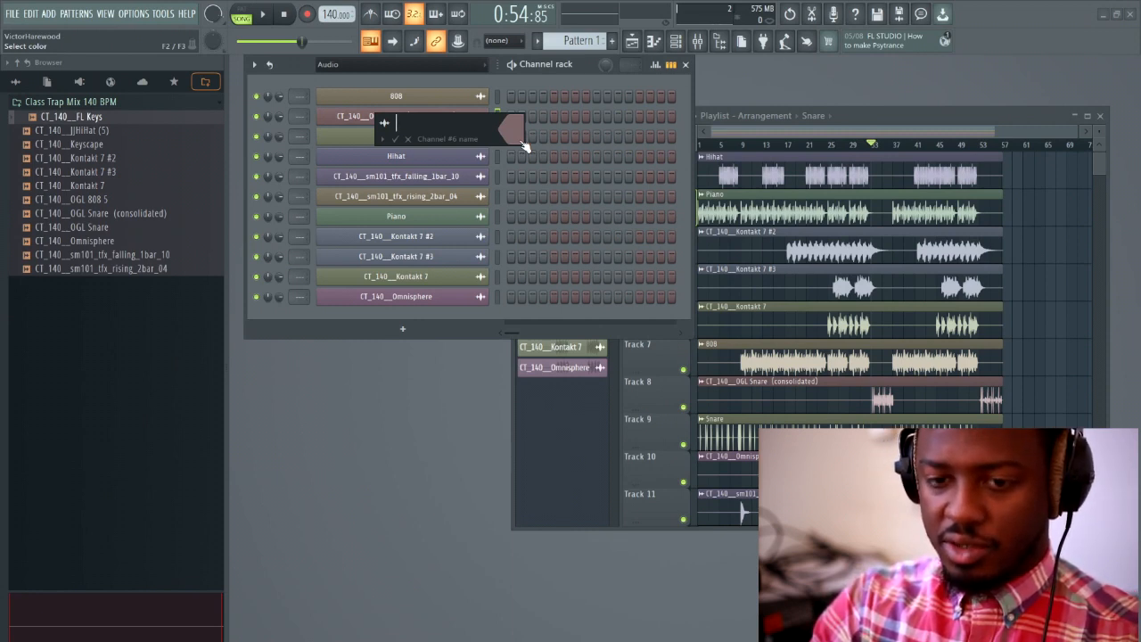
key("Return")
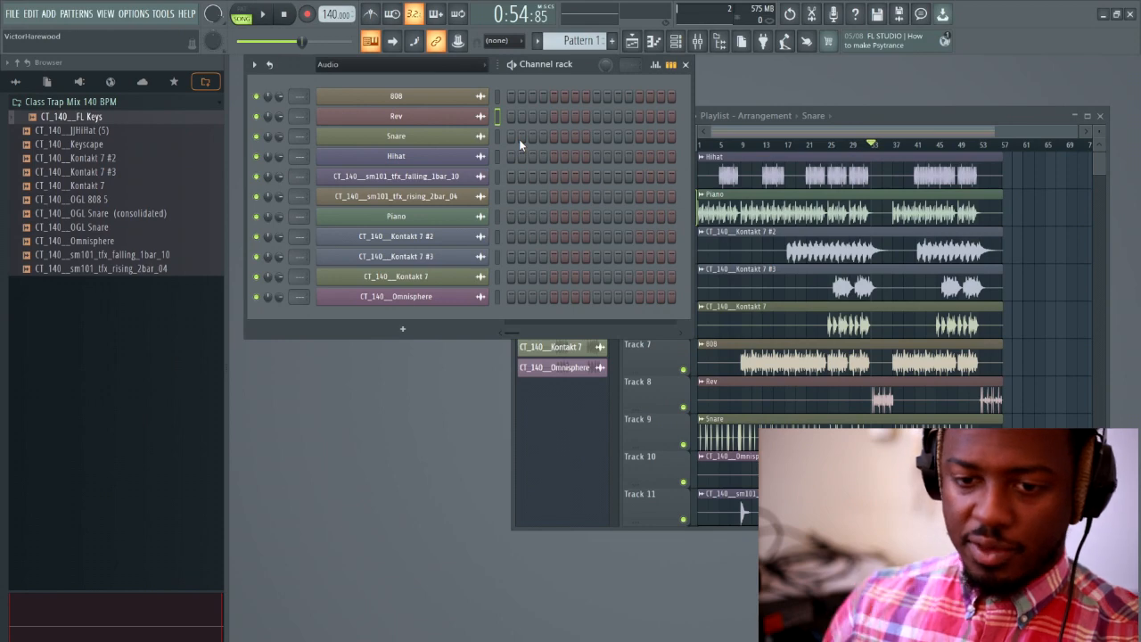
Solo Track 12 and listen to the CT_140__sm101_tfx_rising_2bar_04 clip from just before its rising sound.
right_click(452, 178)
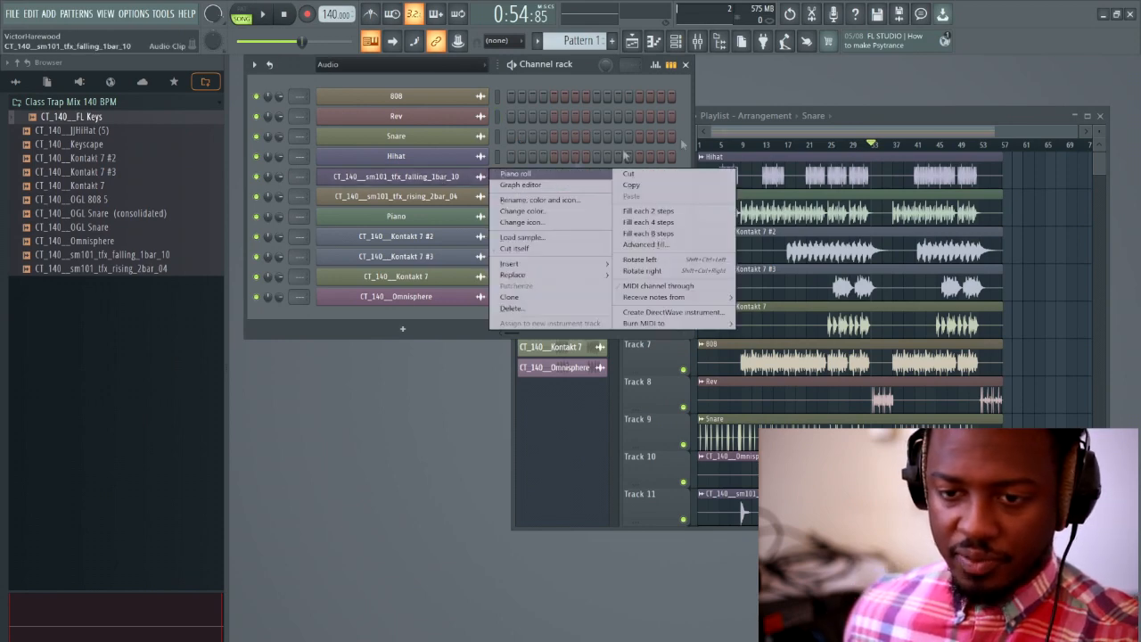
left_click(760, 133)
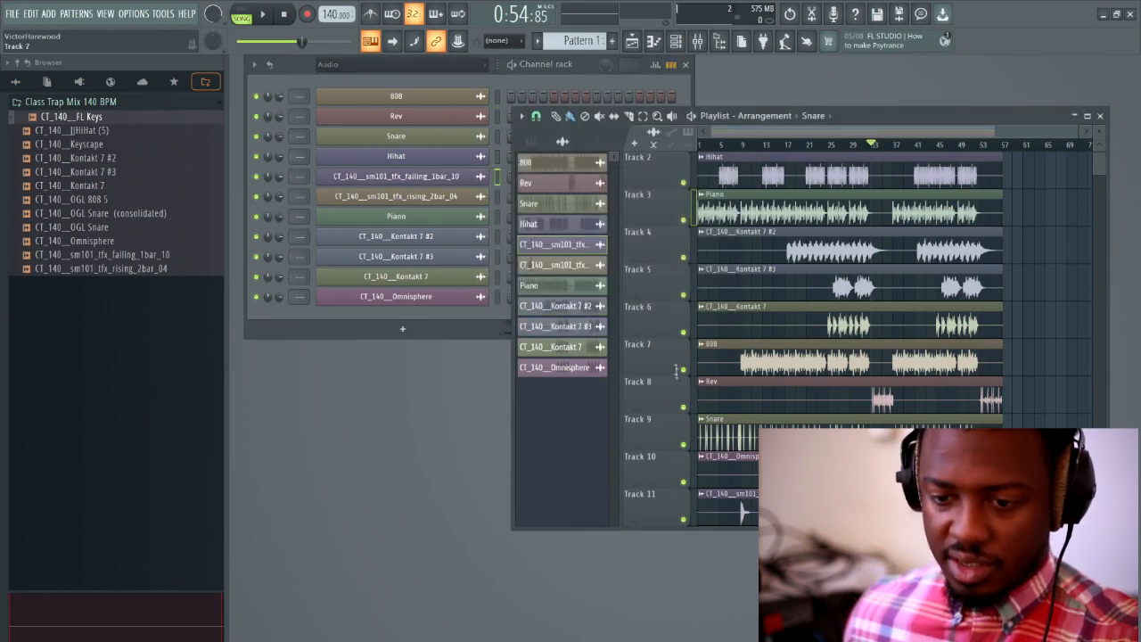
scroll(683, 370, "down", 5)
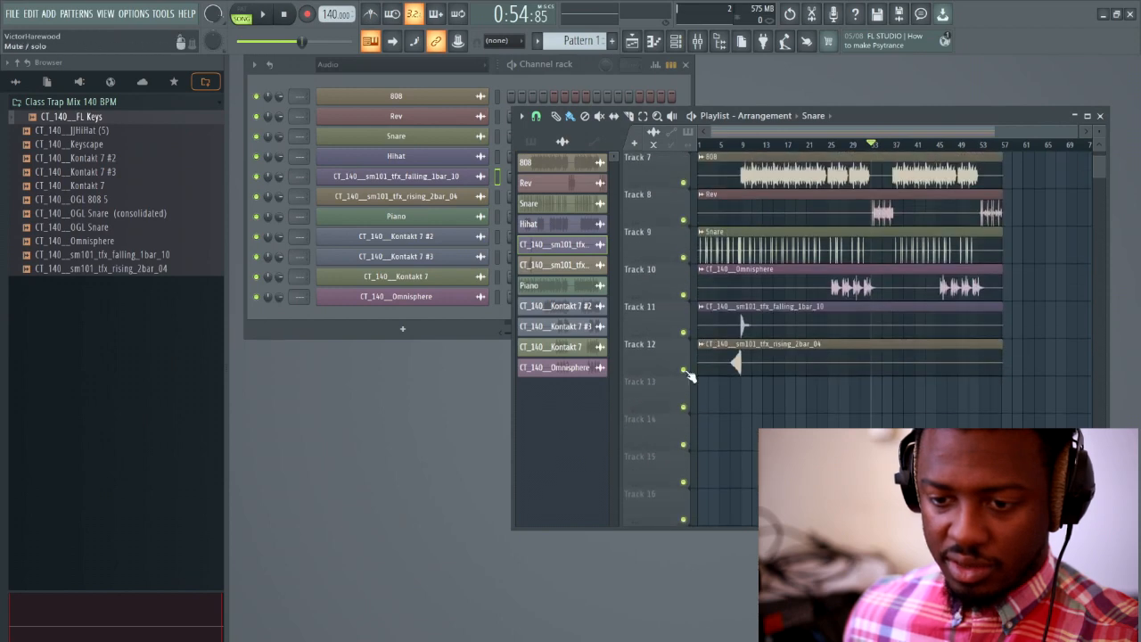
right_click(684, 369)
key("space")
left_click(732, 146)
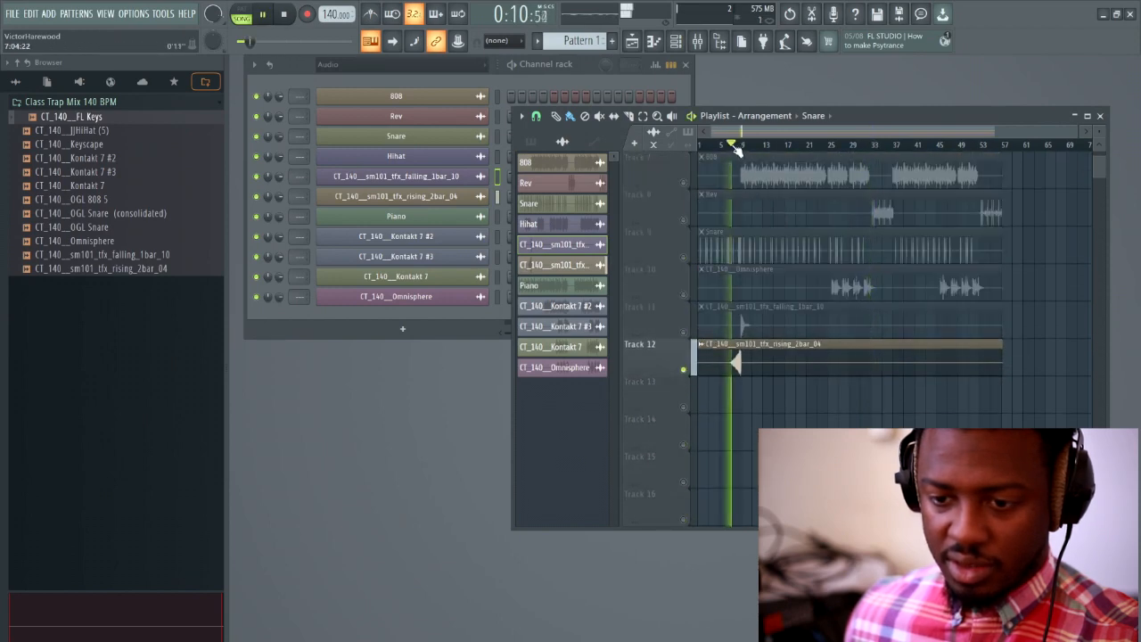
key("space")
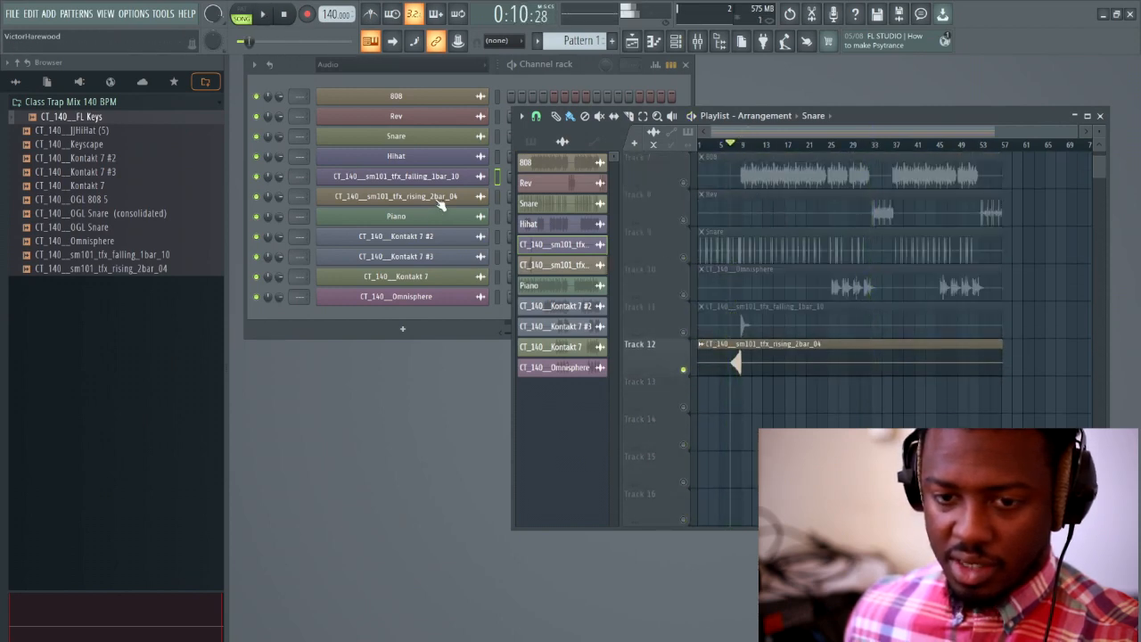
Rename the CT_140__sm101_tfx_rising_2bar_04 channel to Rise FX.
right_click(438, 204)
left_click(543, 230)
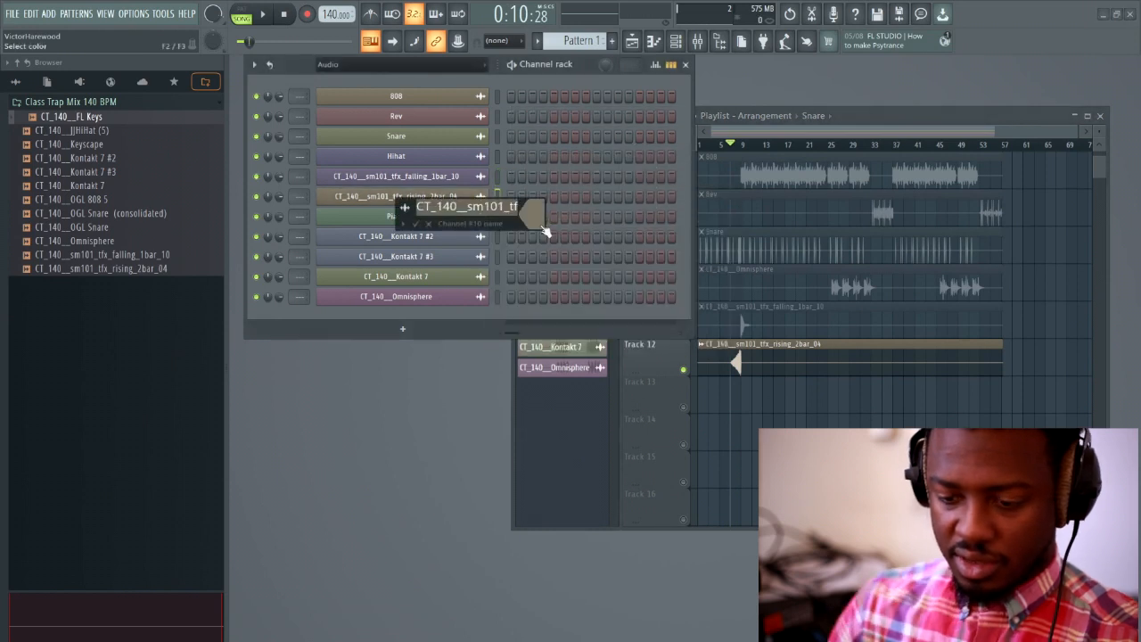
key("BackSpace")
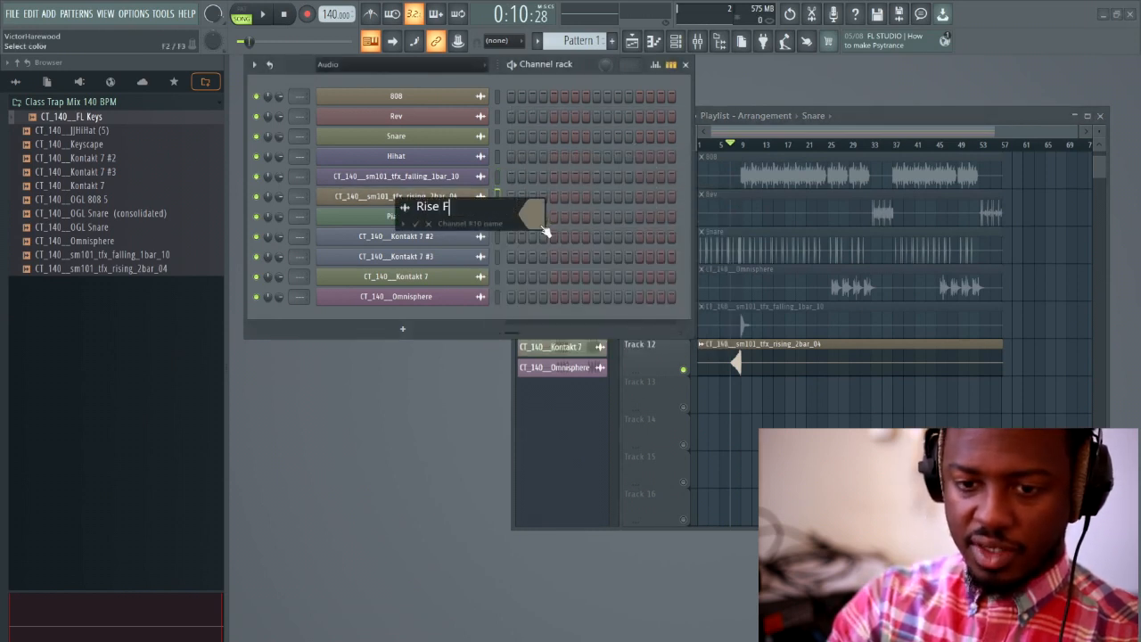
type("Rise FX")
key("Return")
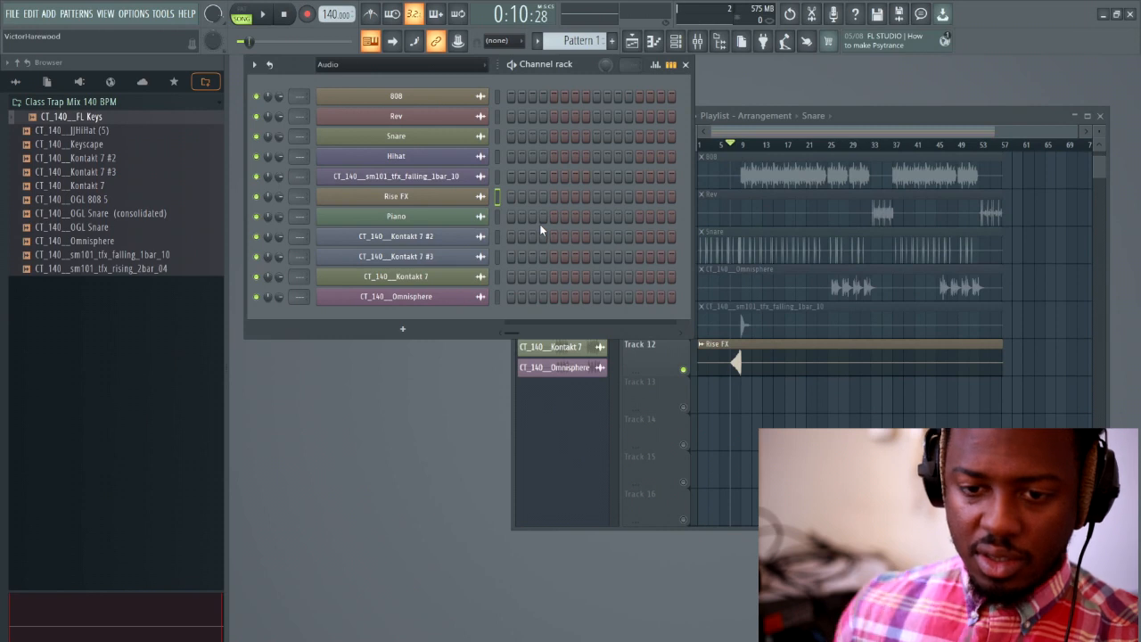
Rename the CT_140__sm101_tfx_falling_1bar_10 channel to Fall FX.
right_click(434, 182)
left_click(539, 209)
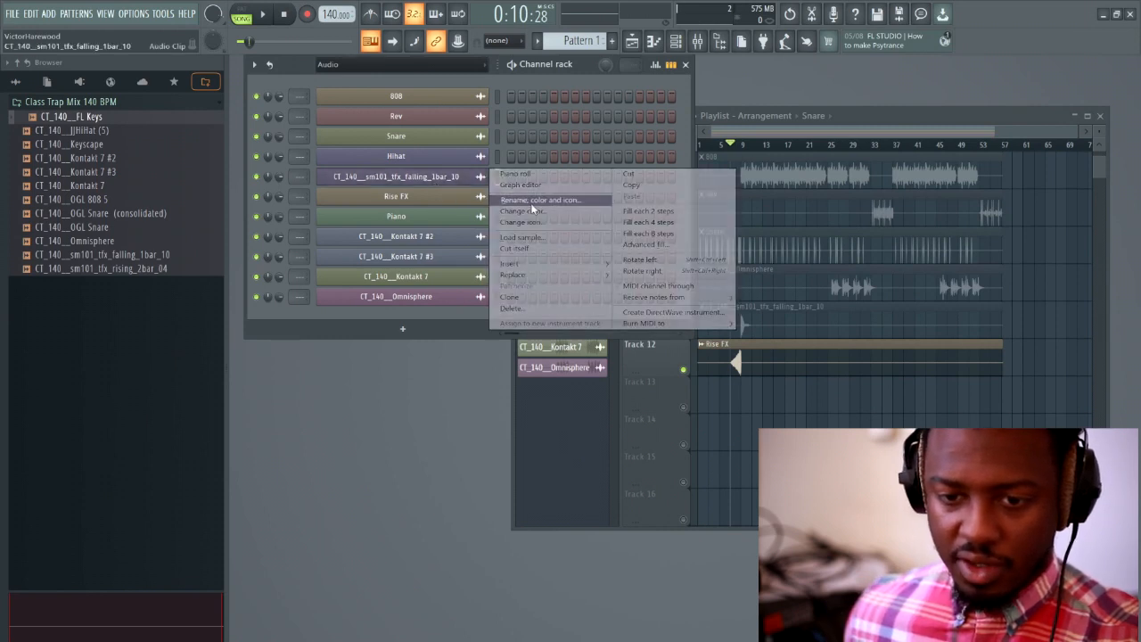
key("BackSpace")
type("FALL")
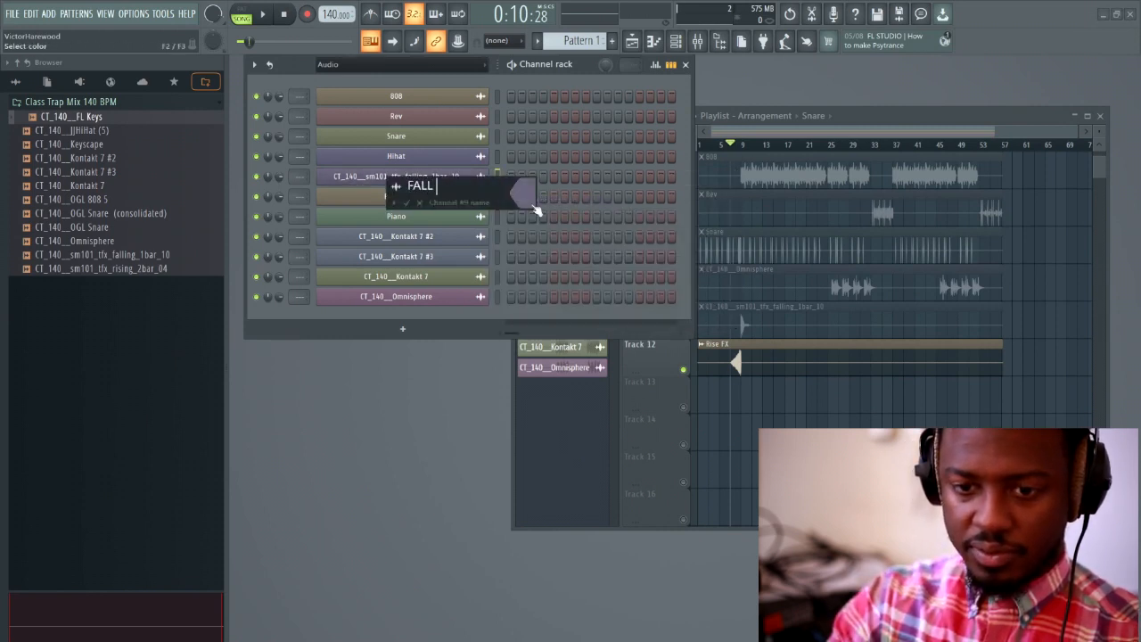
type(" F")
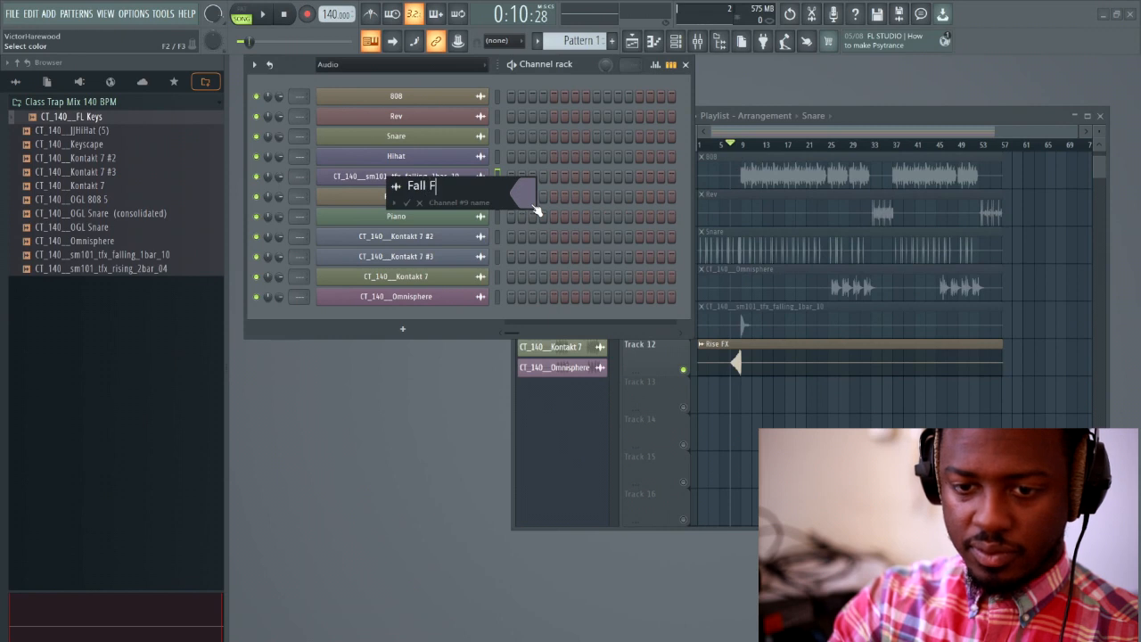
type("X")
key("Return")
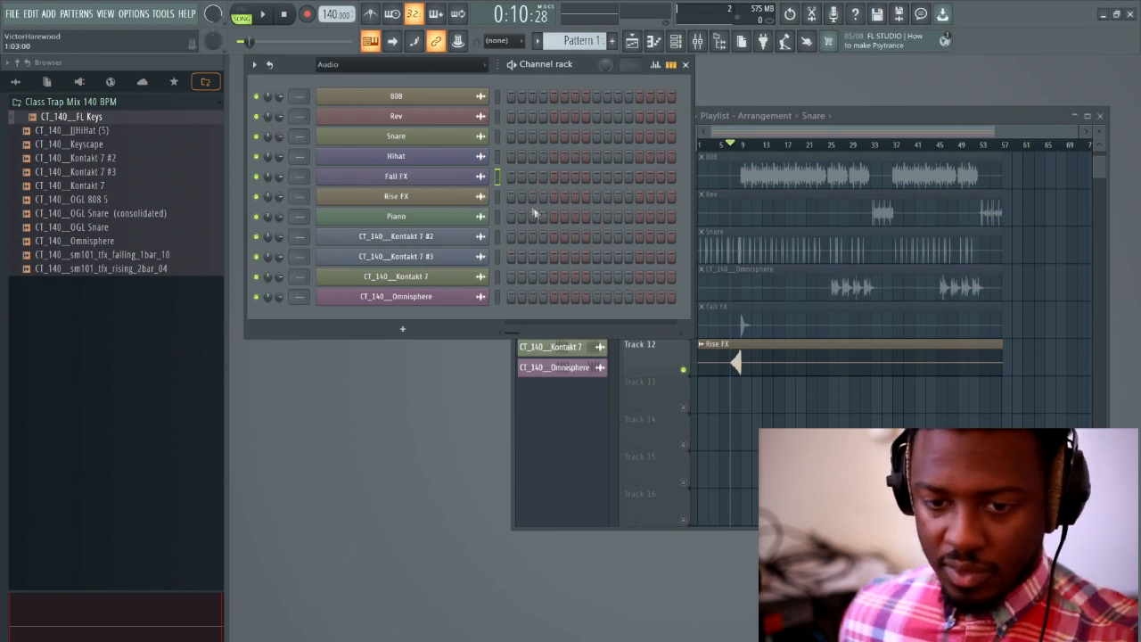
Solo Track 4 and listen to the CT_140__Kontakt 7 #2 clip from where its audio begins.
left_click(724, 133)
scroll(726, 288, "up", 4)
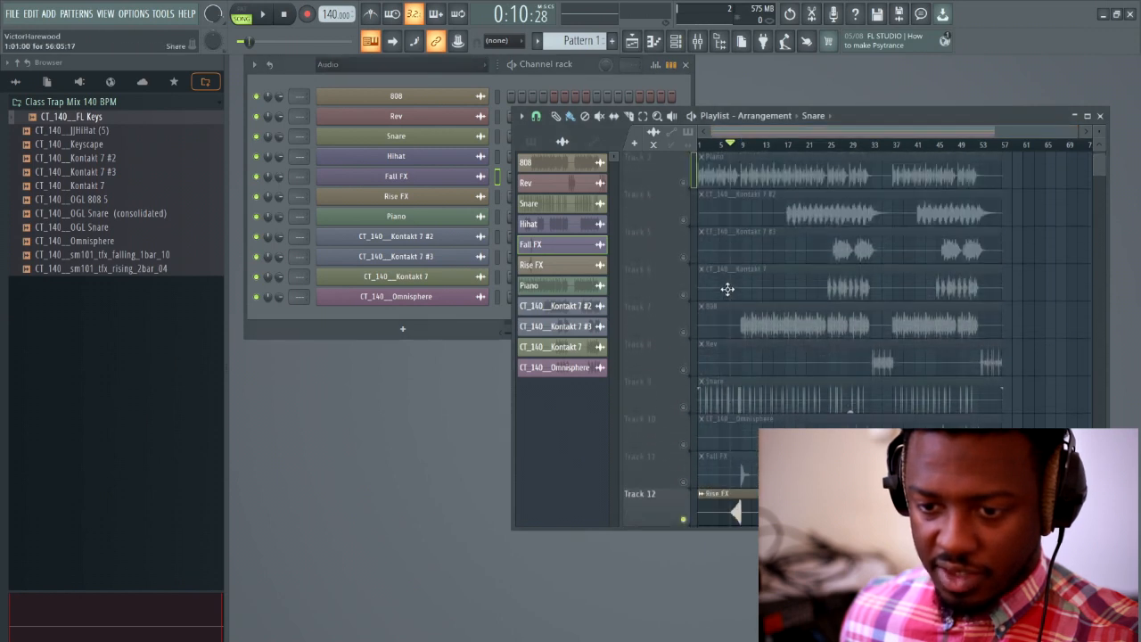
scroll(708, 311, "up", 2)
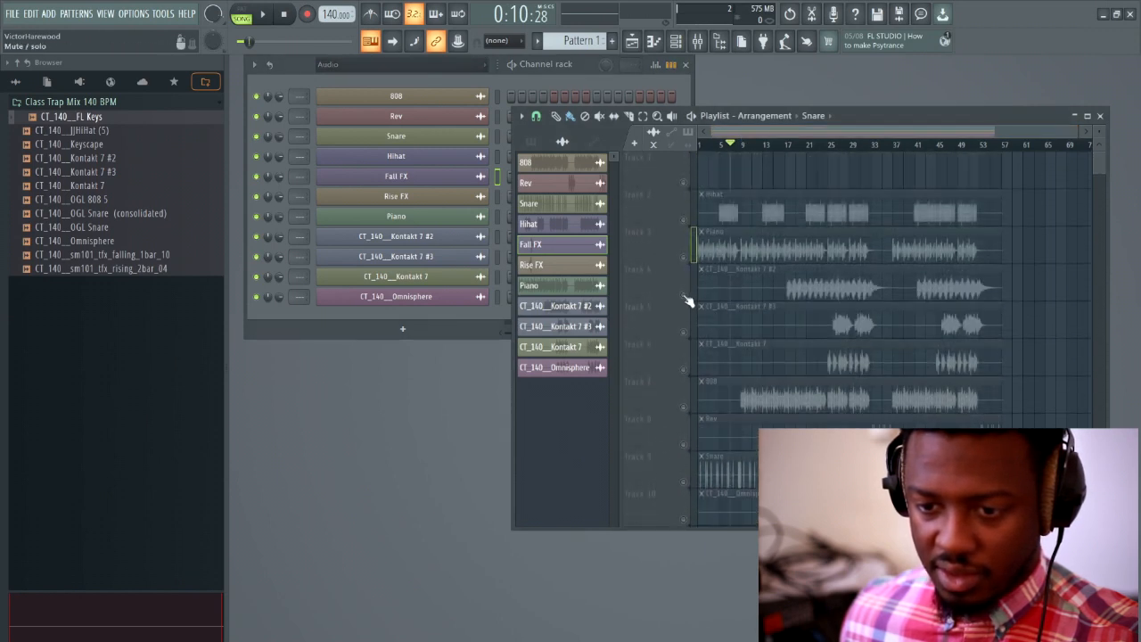
left_click(686, 296)
left_click(785, 147)
key("space")
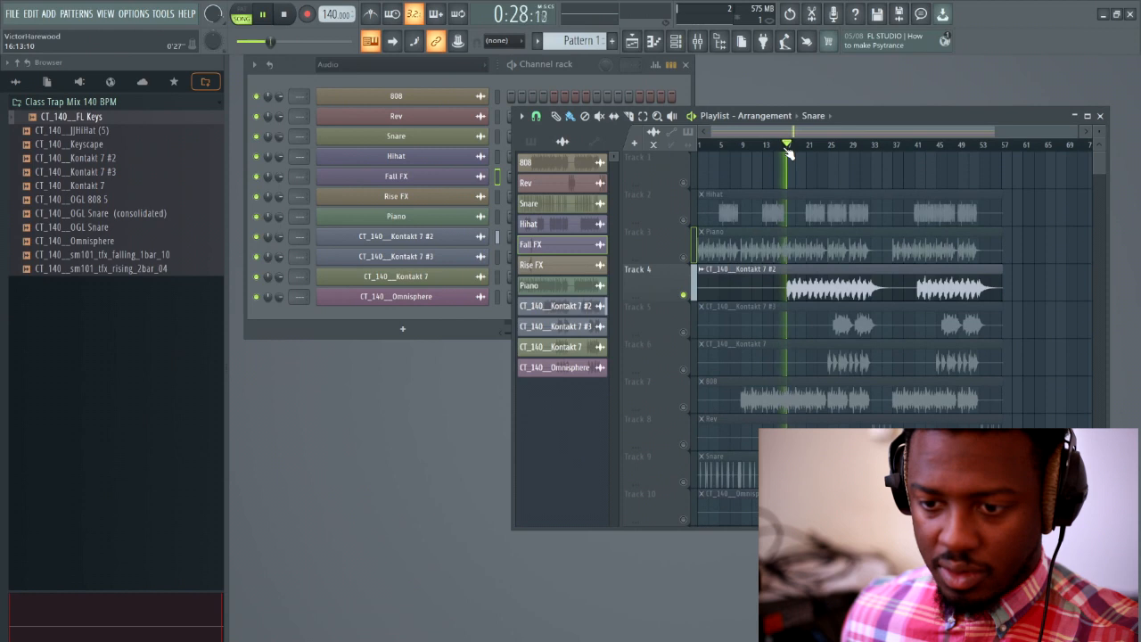
key("space")
Rename the CT_140__Kontakt 7 #2 channel to Poly Lead.
right_click(436, 244)
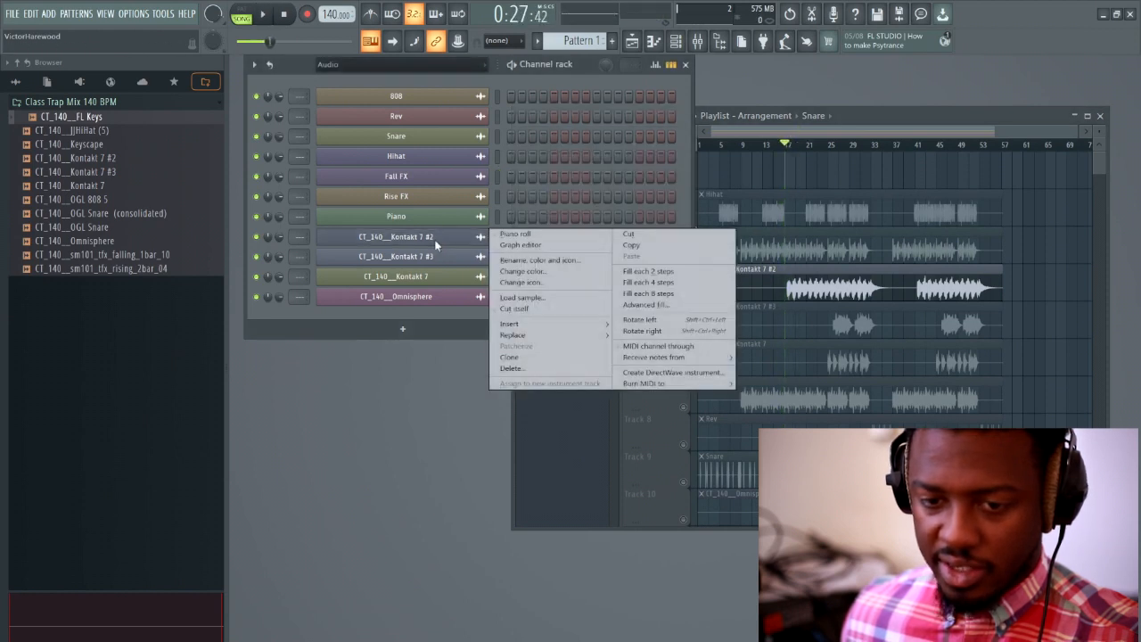
left_click(539, 260)
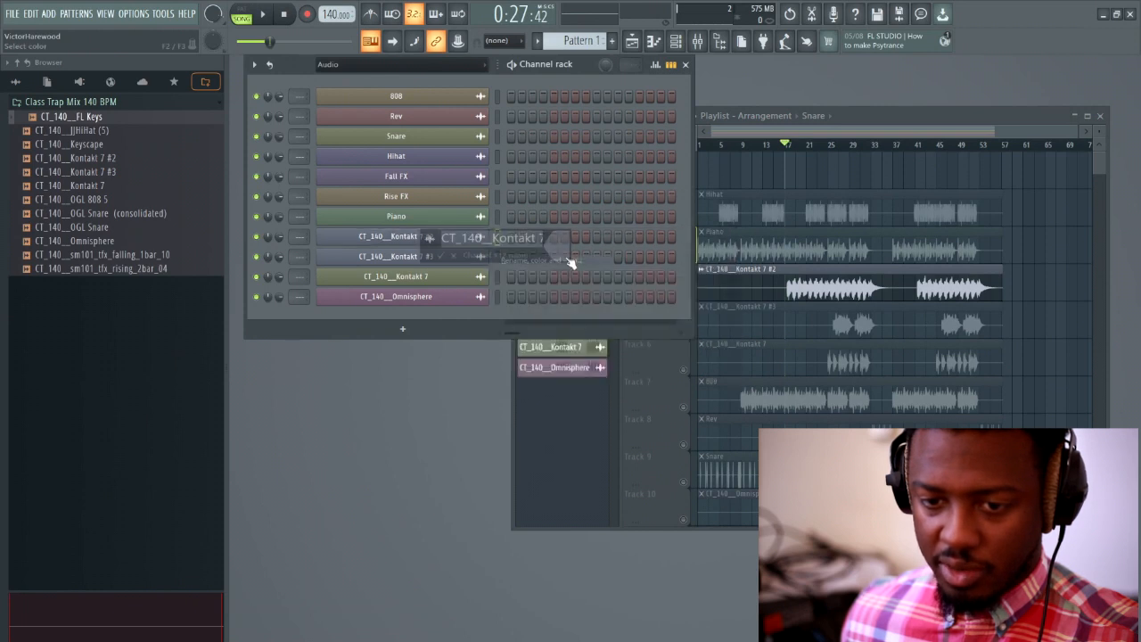
key("BackSpace")
type("Poly")
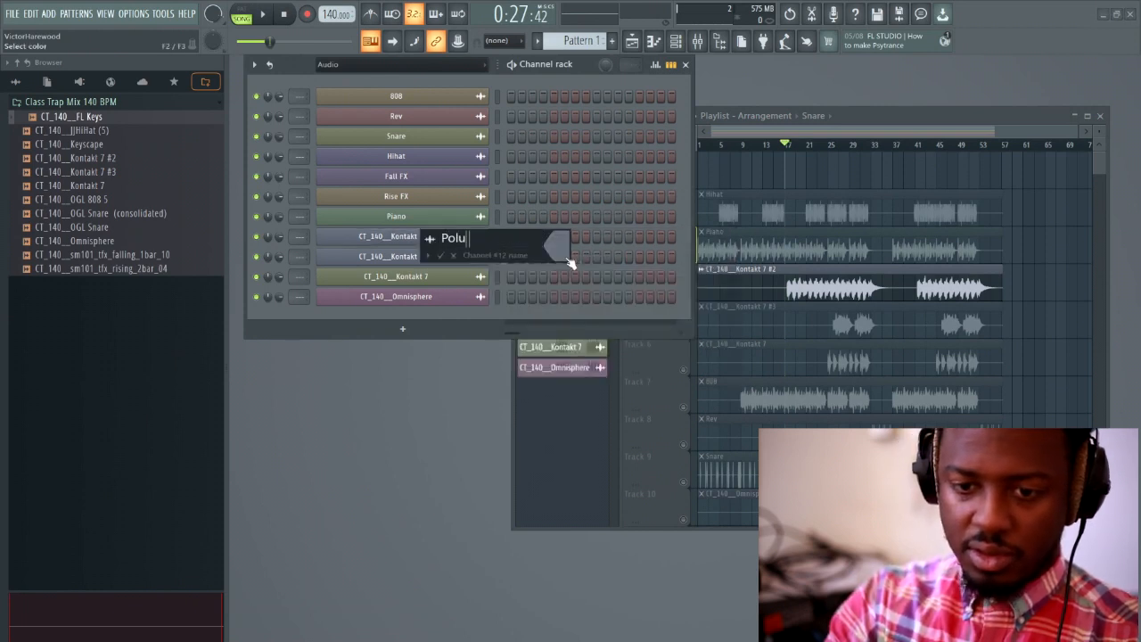
key("BackSpace")
type("y Le")
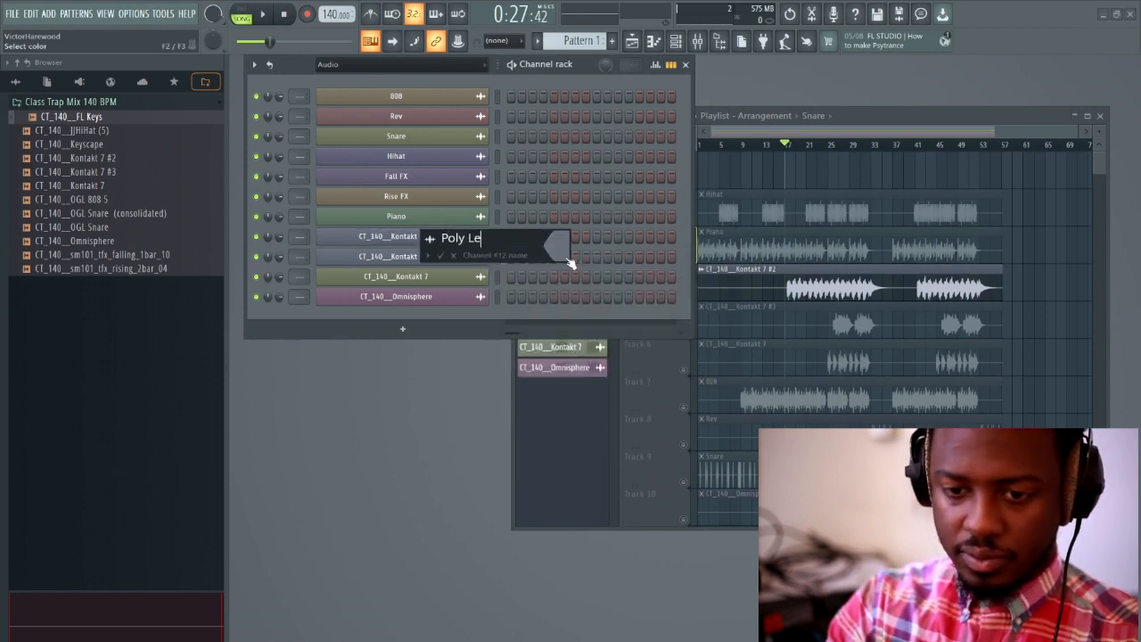
type("ad")
key("Return")
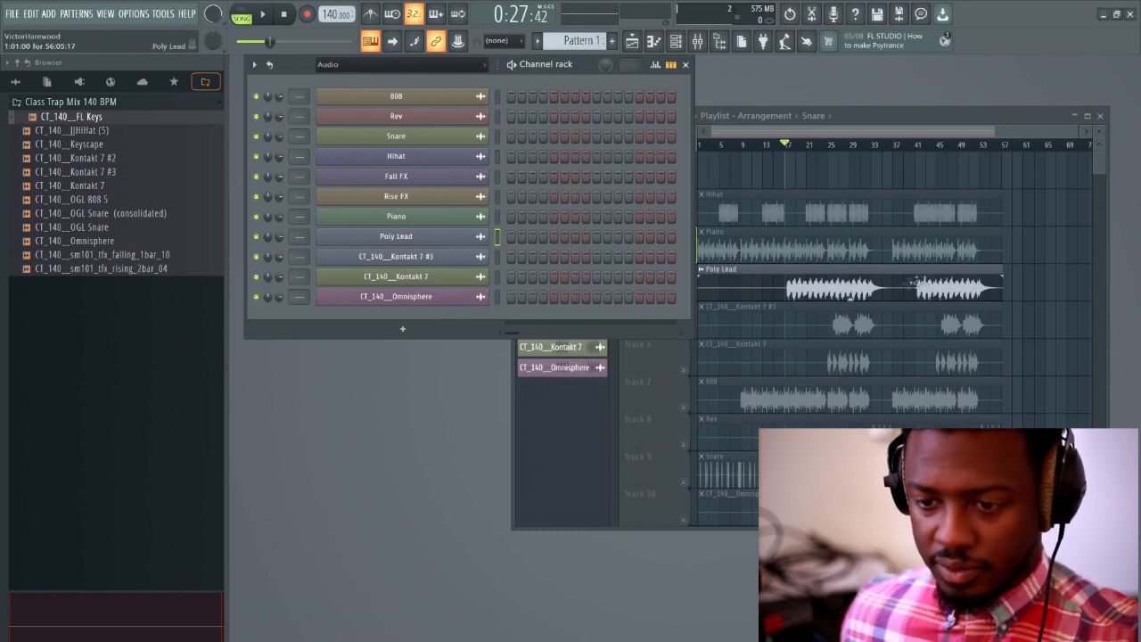
Solo Track 5 to listen to its clip from bar 25 and rename the CT_140__Kontakt 7 #3 channel to Synth.
left_click(832, 143)
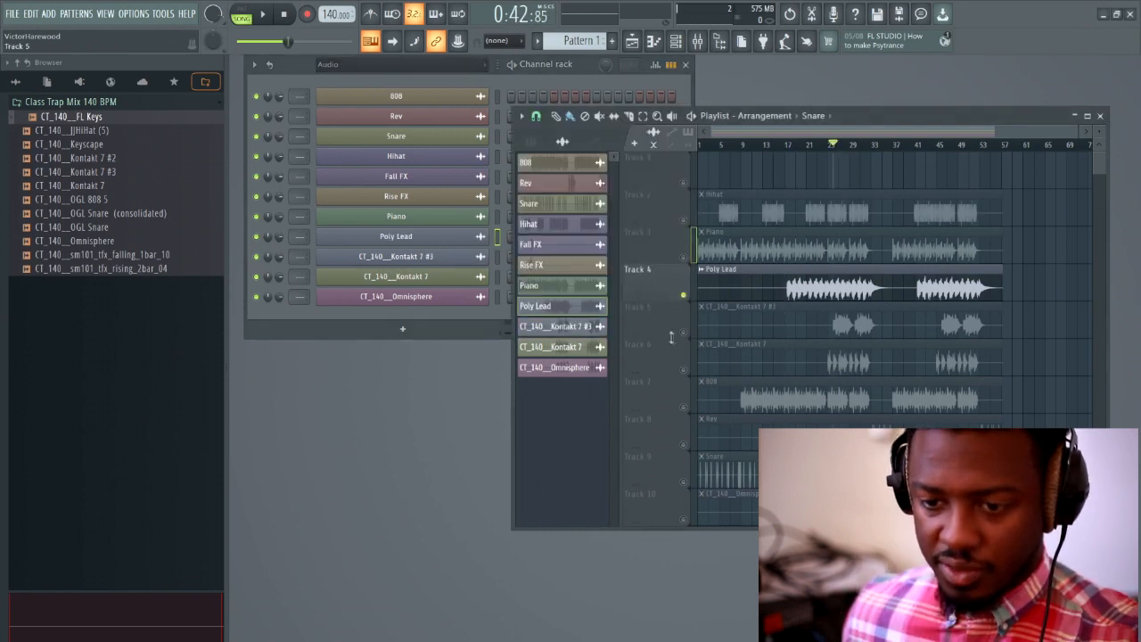
key("space")
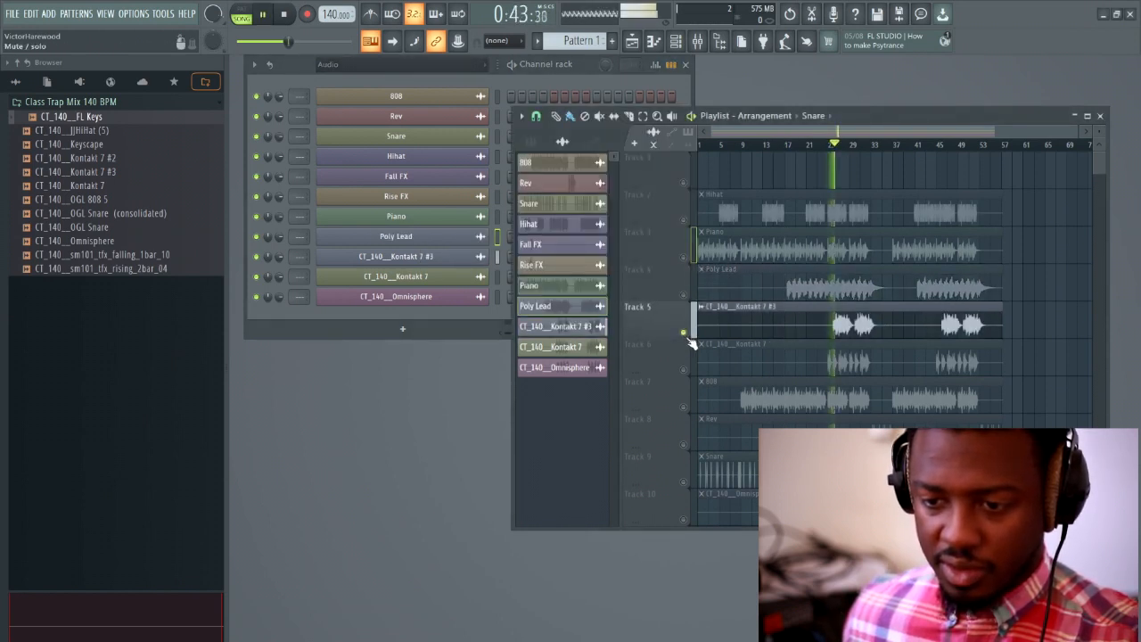
key("space")
right_click(448, 263)
left_click(533, 280)
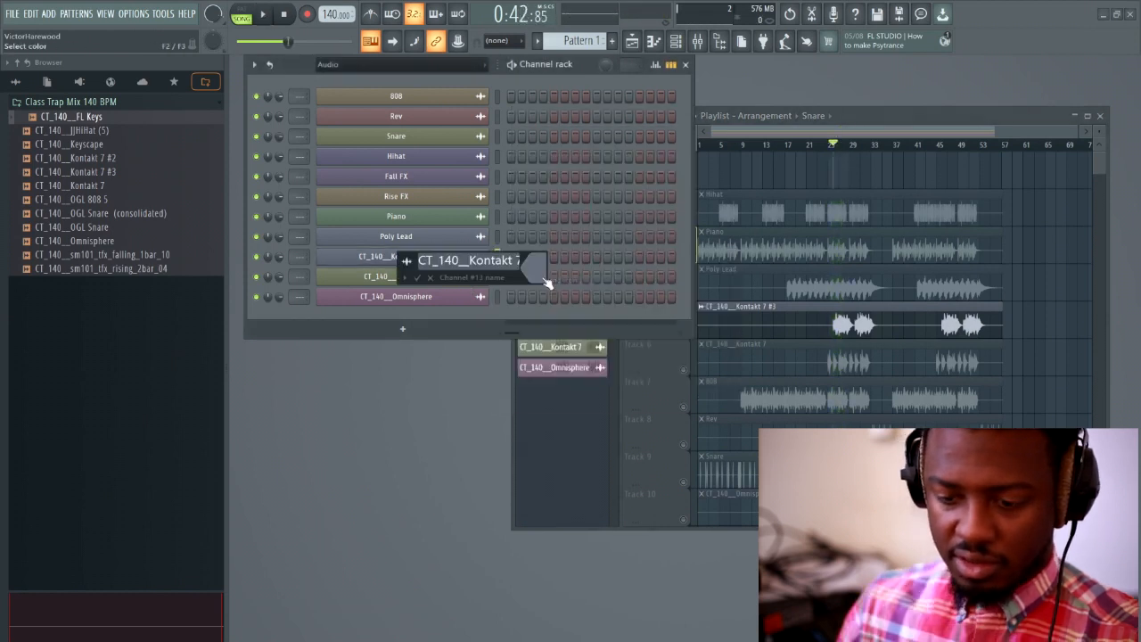
type("Synth")
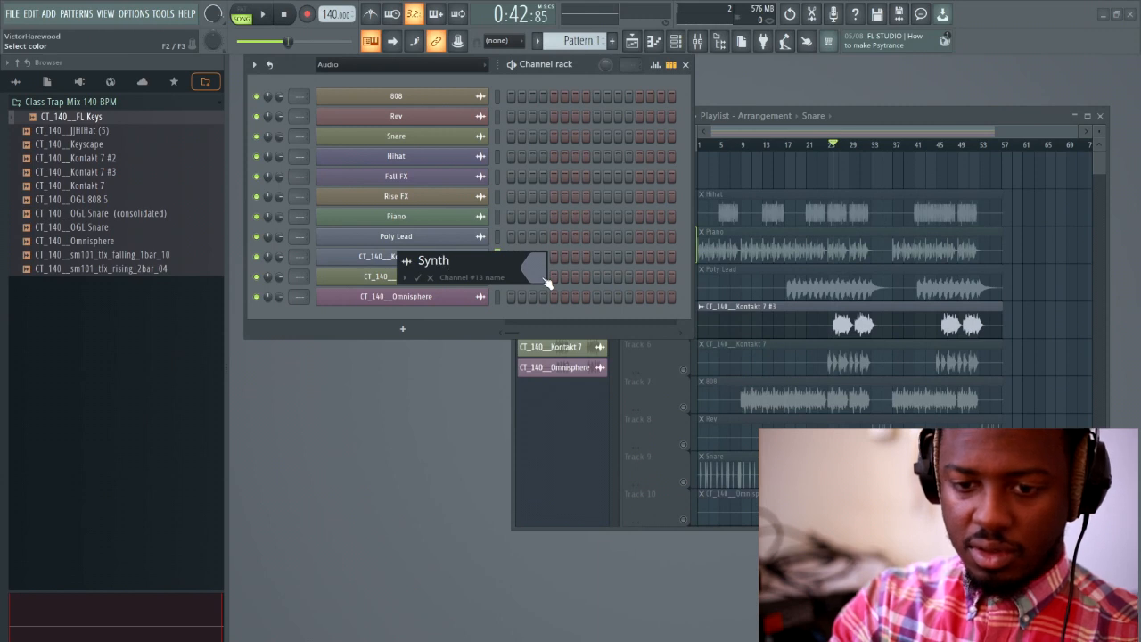
key("Return")
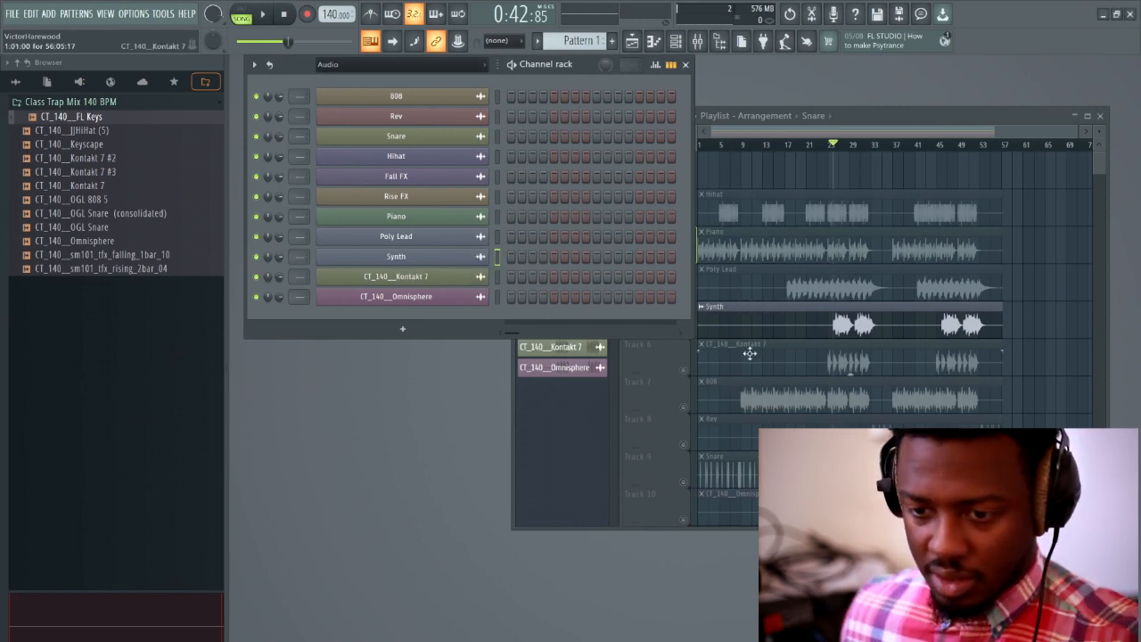
Solo Track 6 to listen to its clip and rename the CT_140__Kontakt 7 channel to Synth Key.
left_click(684, 371)
key("space")
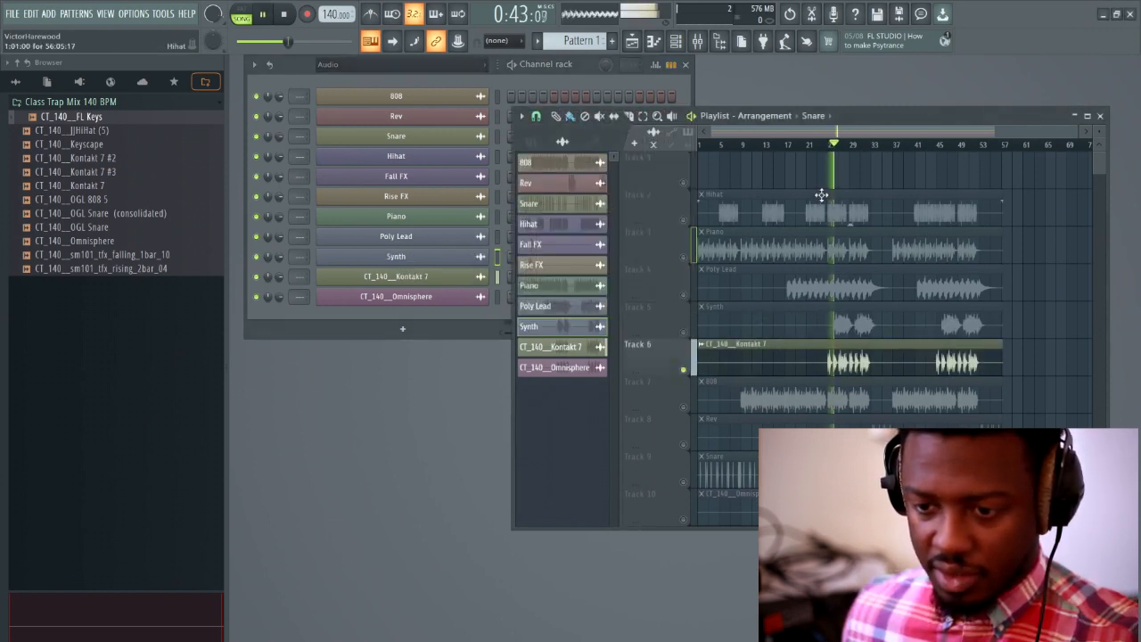
key("space")
right_click(487, 277)
left_click(539, 300)
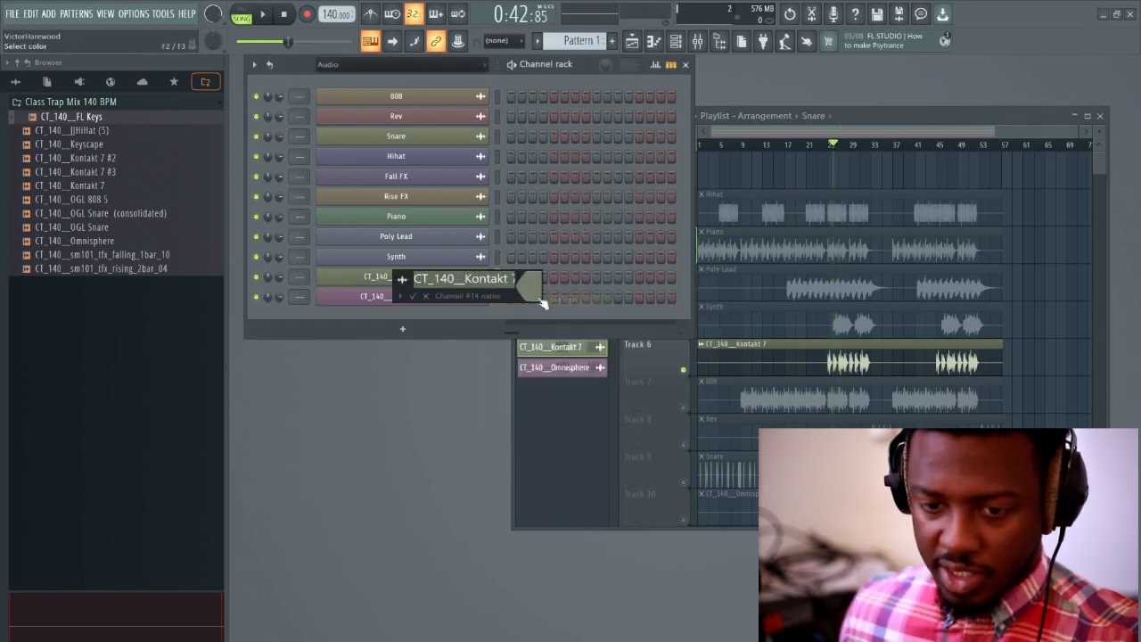
key("BackSpace")
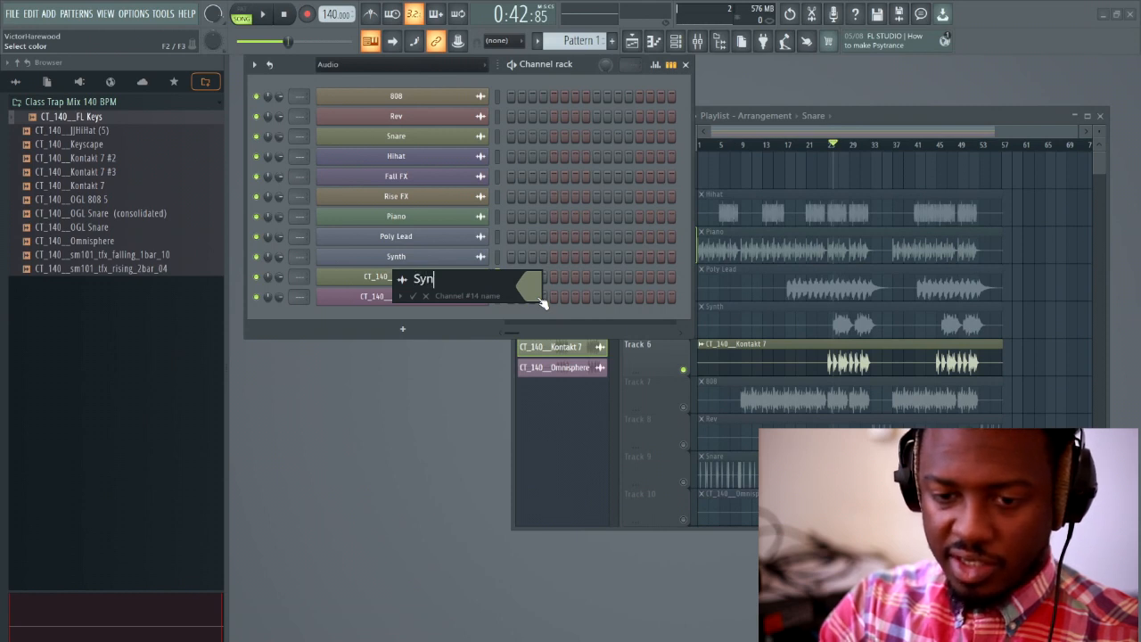
type("Synth Key")
key("Return")
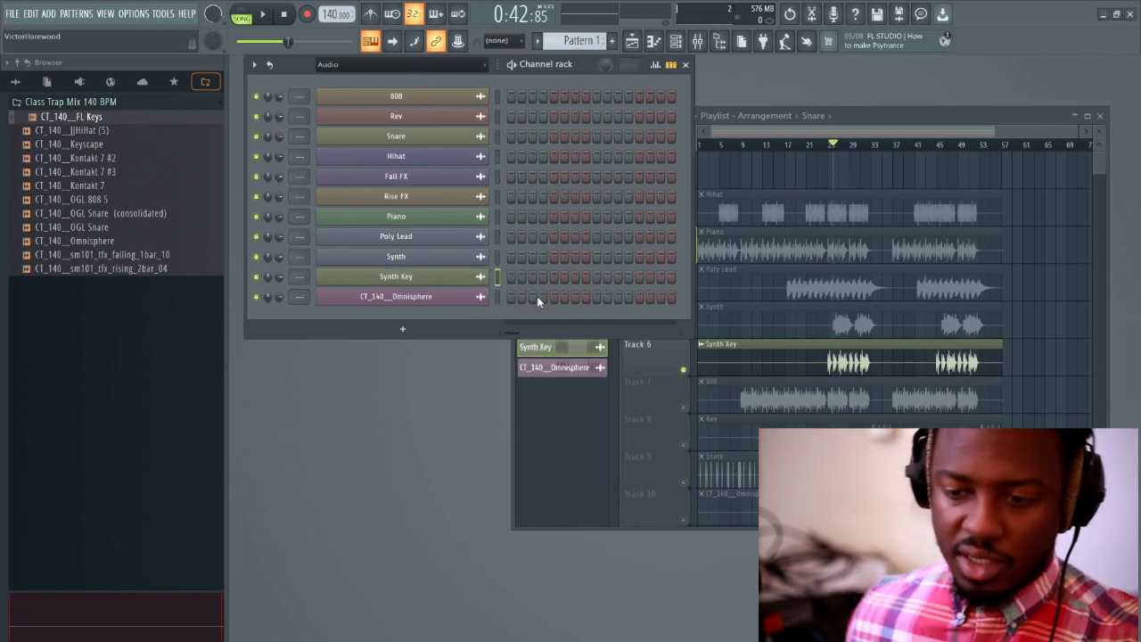
Solo Track 10 and rename the CT_140__Omnisphere channel to Bells.
scroll(759, 387, "down", 4)
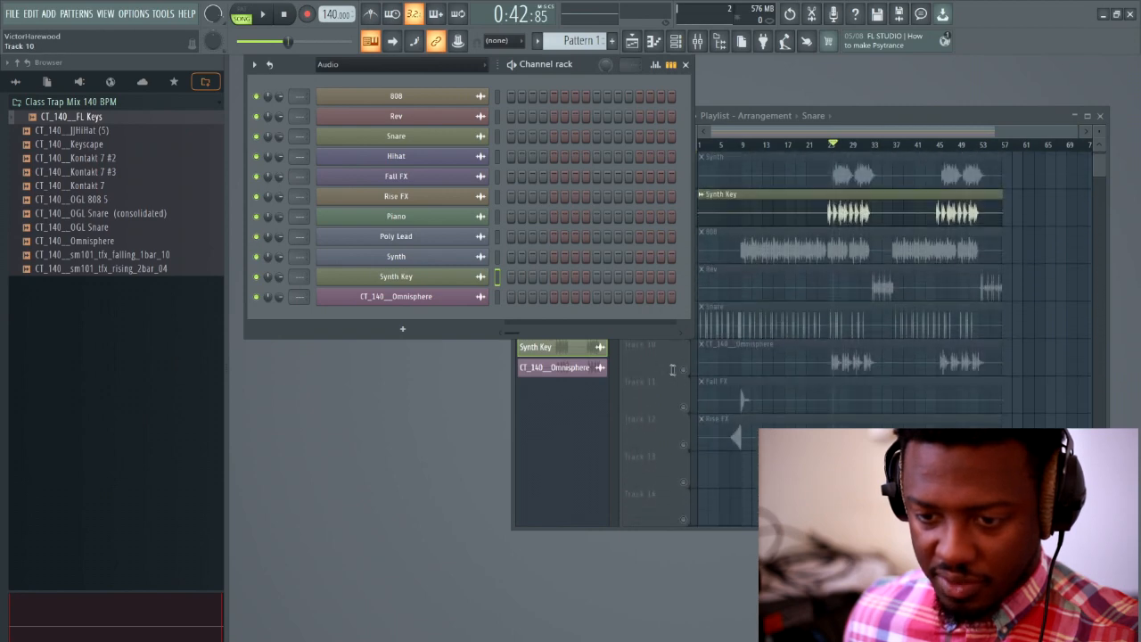
left_click(658, 367)
right_click(463, 303)
left_click(575, 319)
key("BackSpace")
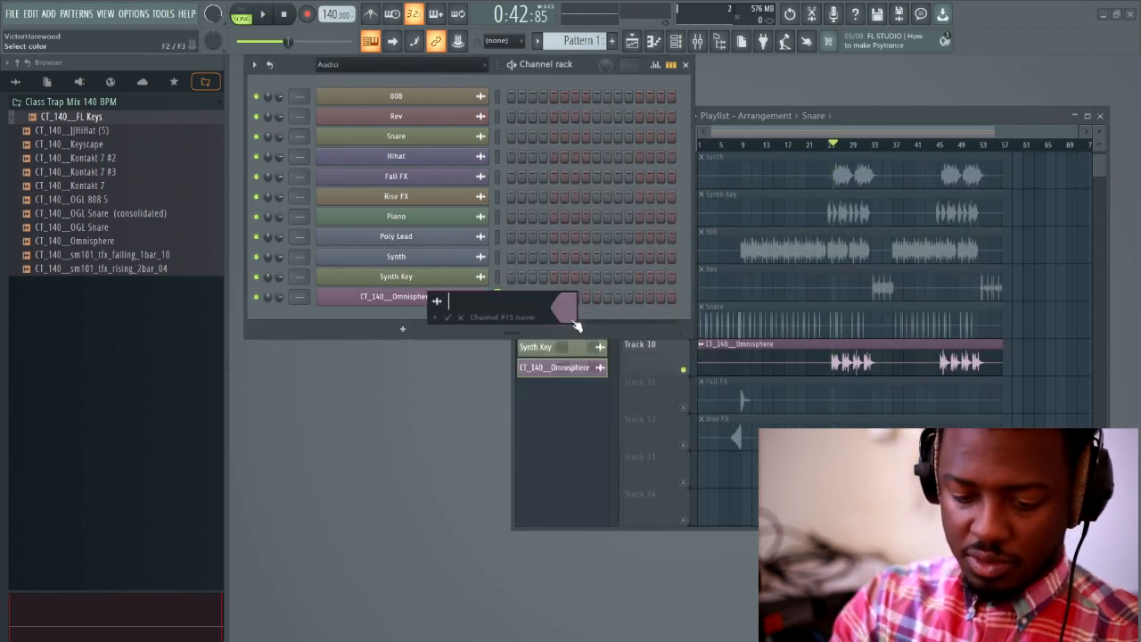
type("Bells")
key("Return")
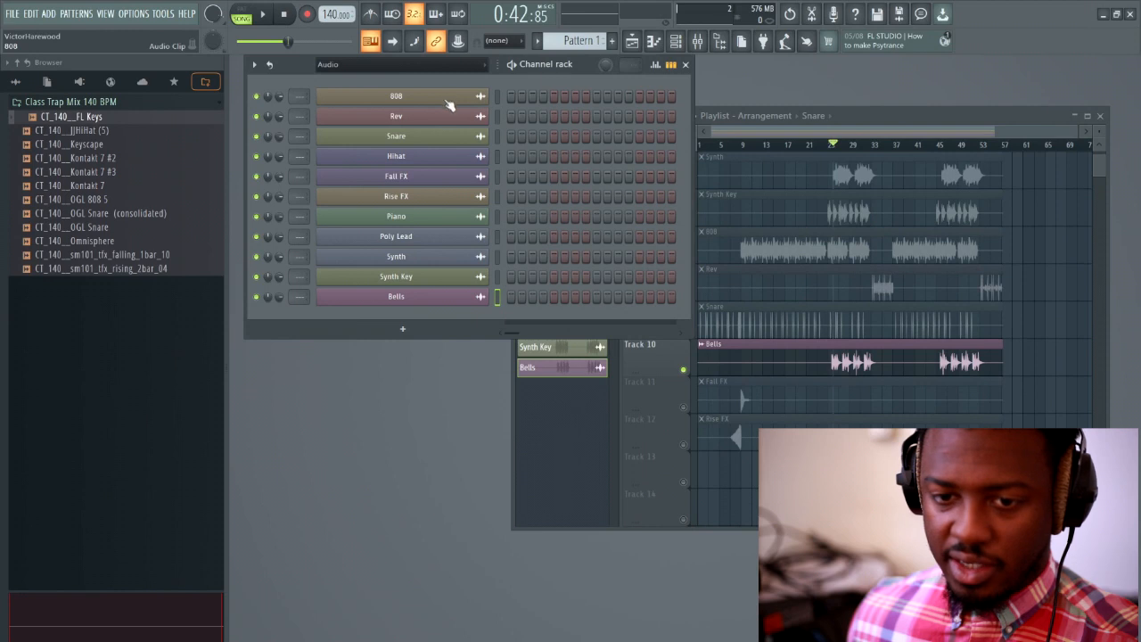
Move the Rev channel down the channel rack so that it sits between Piano and Poly Lead.
left_click(497, 118)
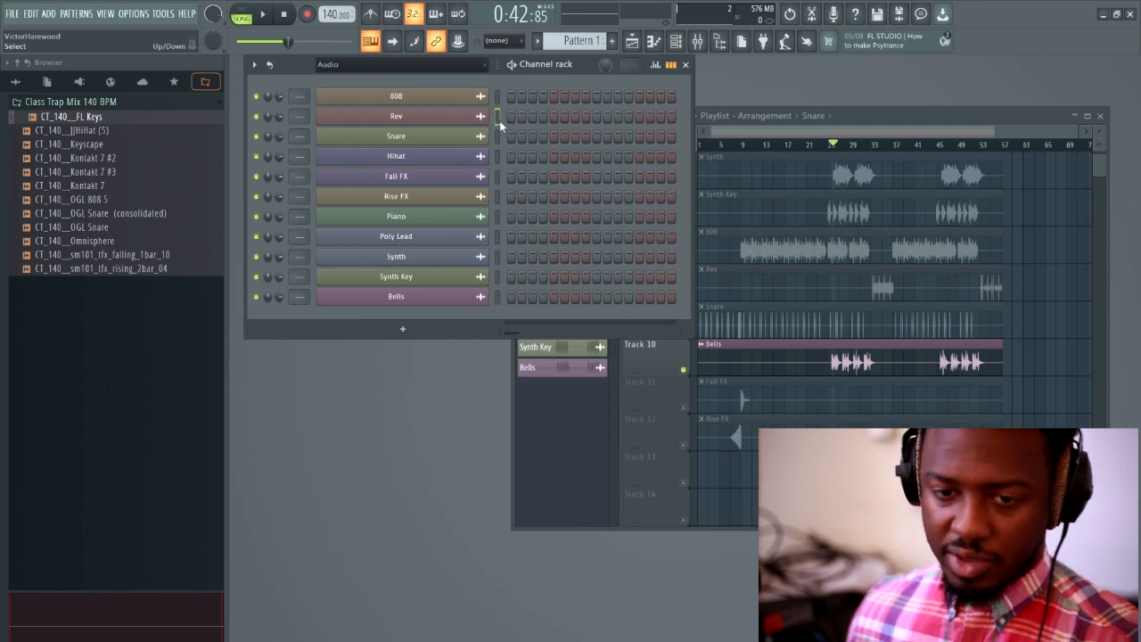
key("alt+Down")
key("alt+Down")
key("alt+Down")
key("alt+Down")
key("alt+Down")
key("alt+Down")
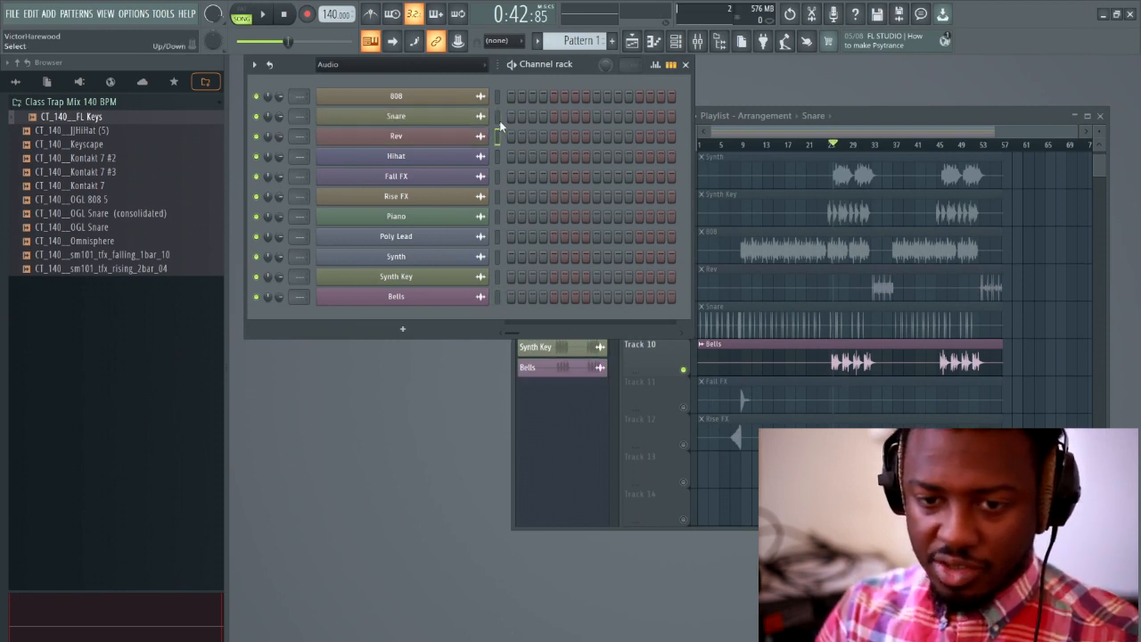
key("alt+Down")
key("alt+Down")
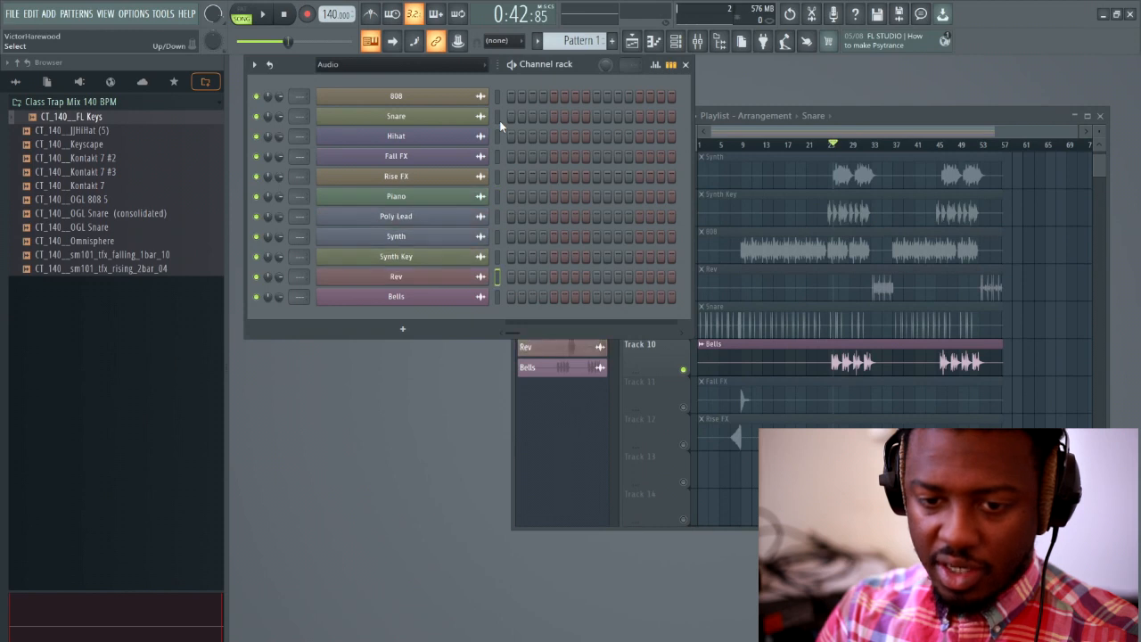
key("alt+Up")
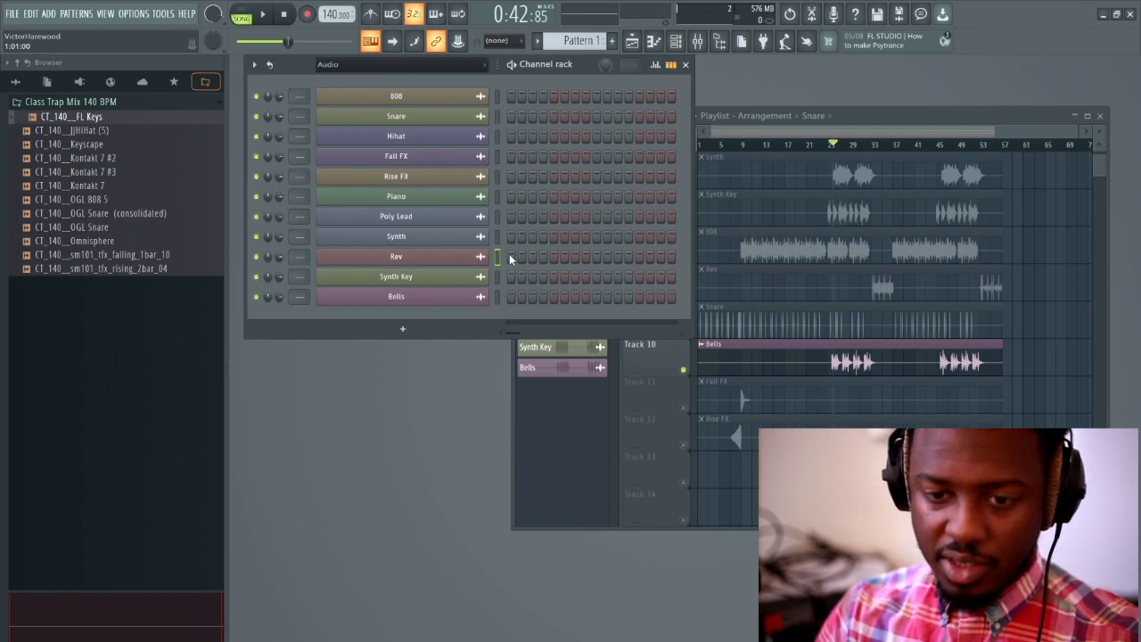
key("alt+Up")
key("alt+Up")
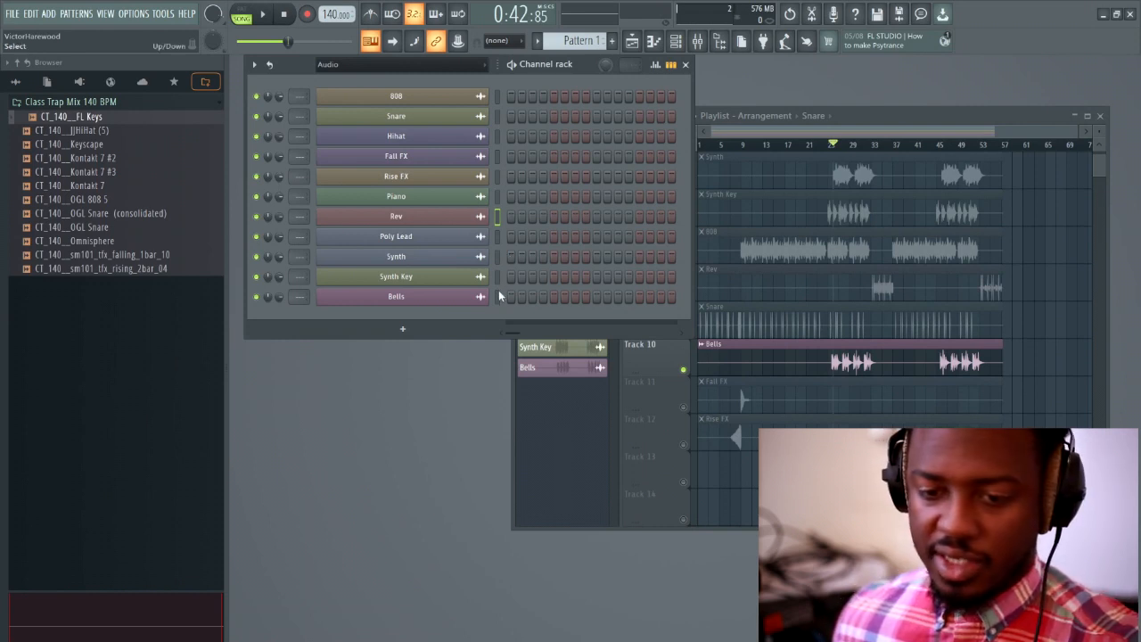
Select all channels and link them to consecutive mixer tracks starting from Insert 1.
left_click(498, 294)
double_click(498, 293)
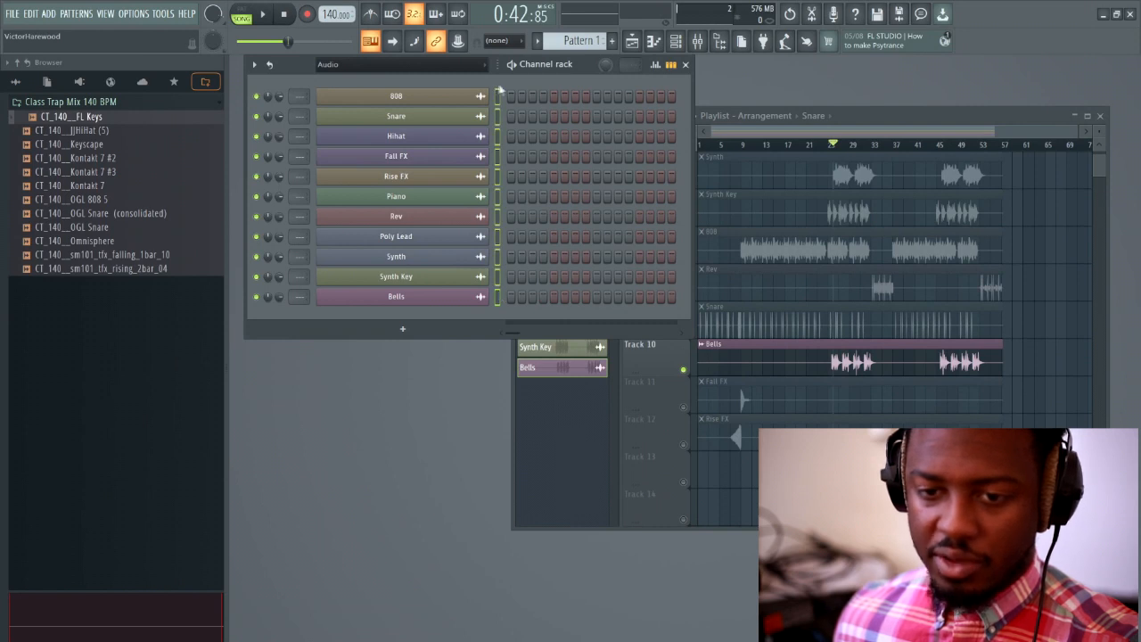
left_click(701, 41)
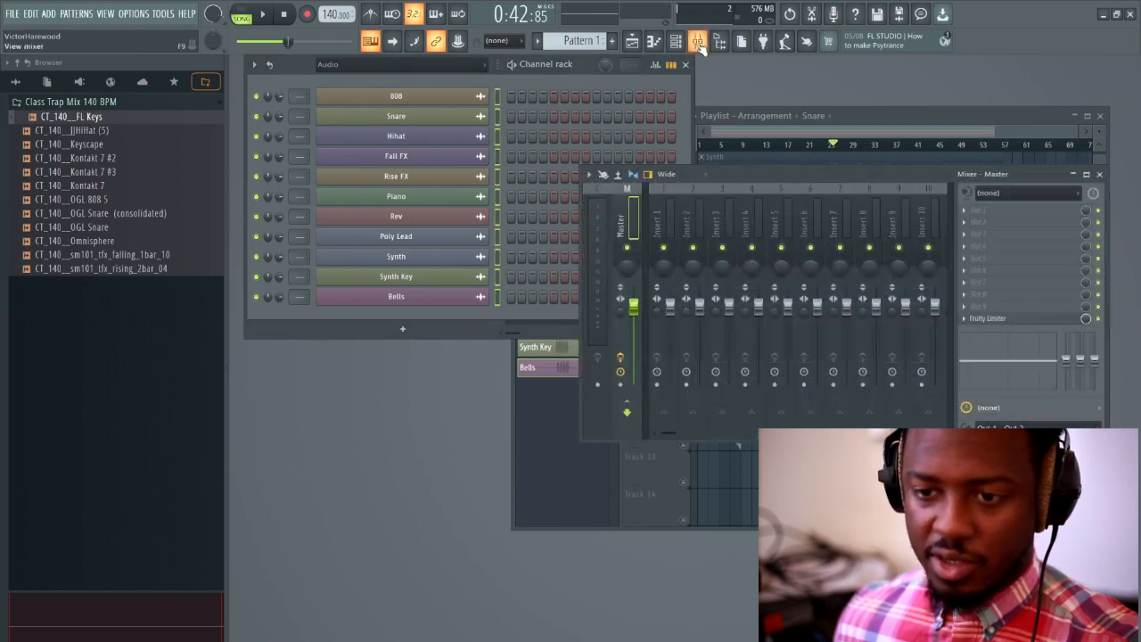
right_click(662, 225)
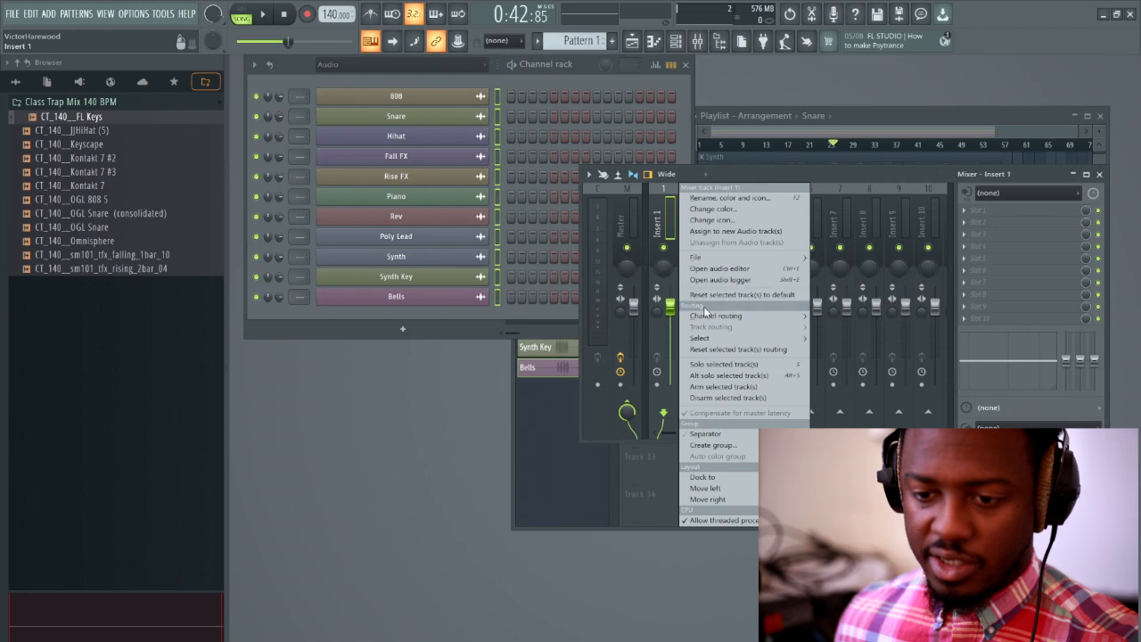
mouse_move(706, 312)
left_click(865, 330)
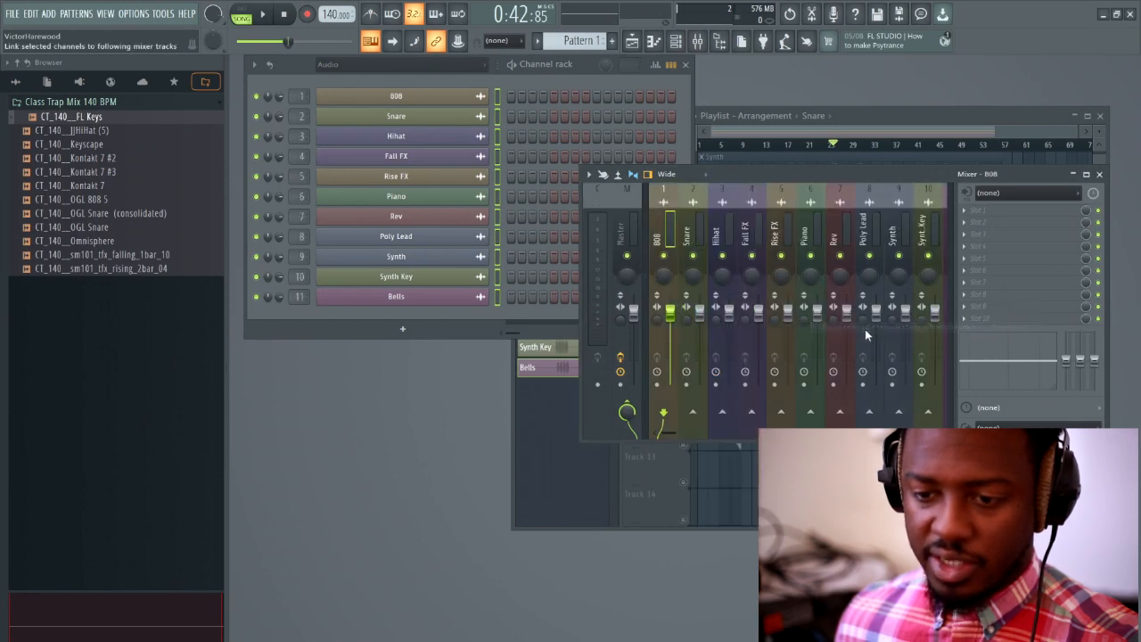
Select the playlist time range starting at bar 25 across all clips and unsolo Track 10 to enable every track.
left_click(775, 134)
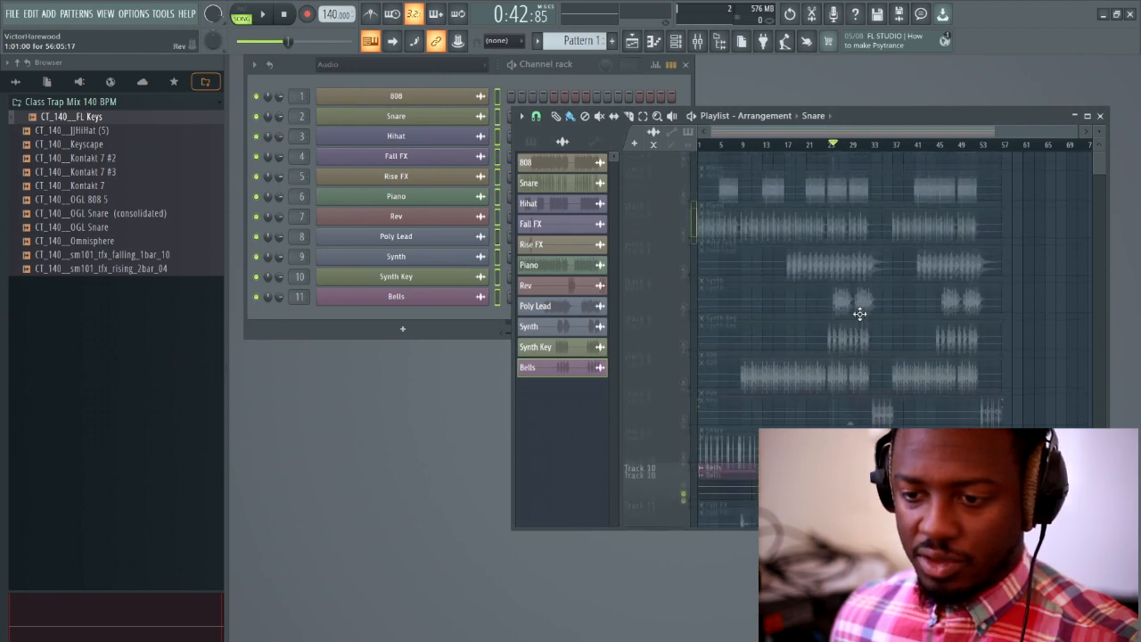
scroll(859, 314, "up", 1)
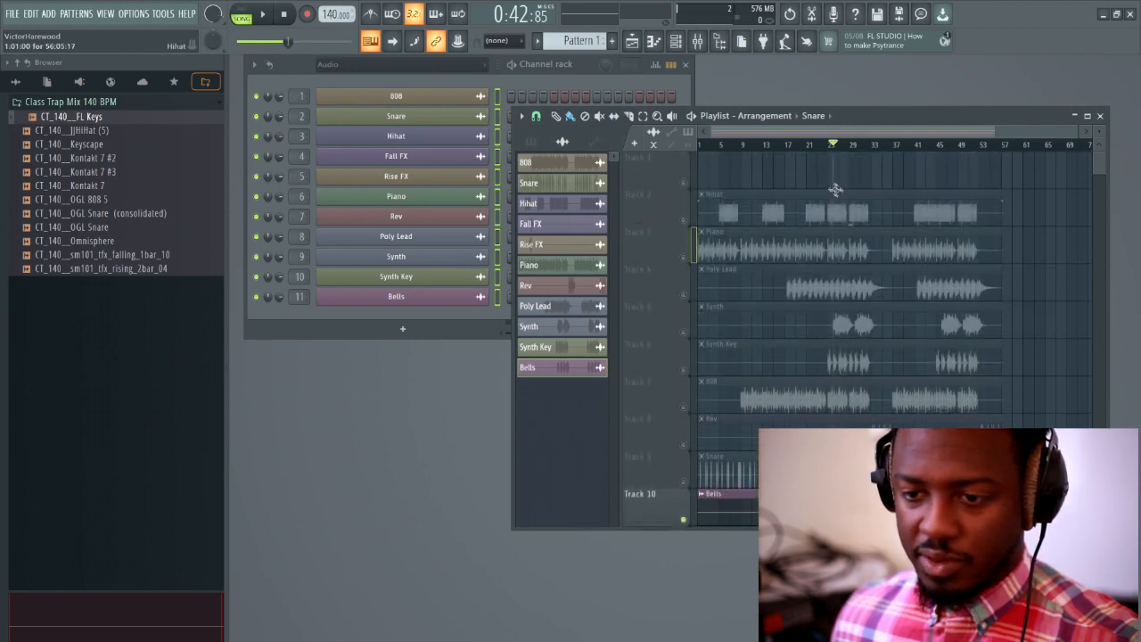
left_click(643, 116)
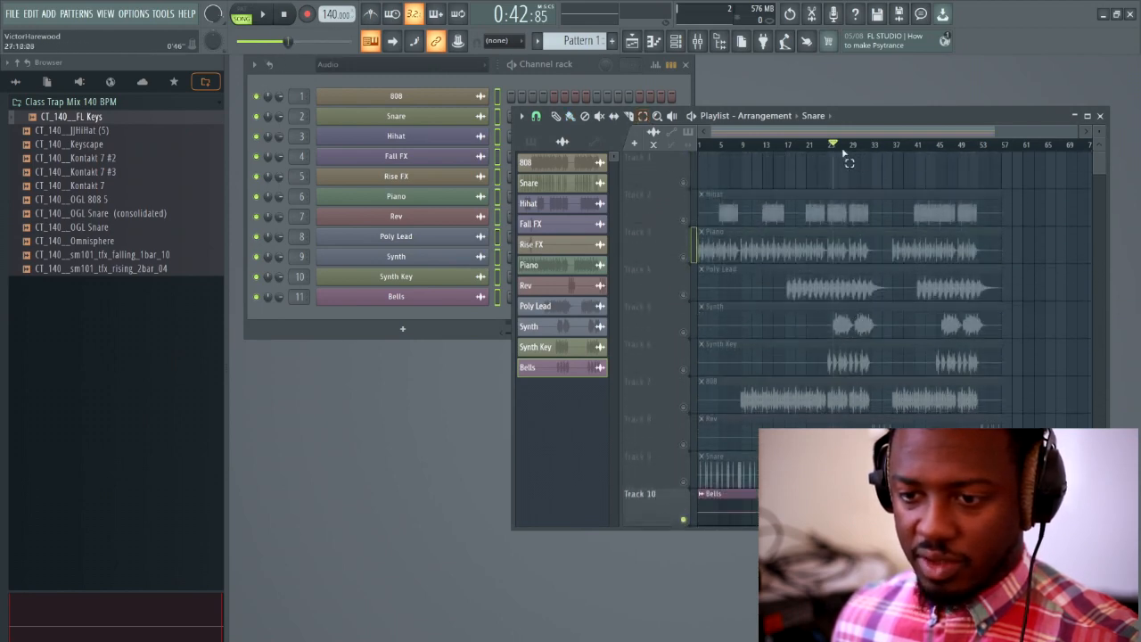
left_click_drag(832, 150, 857, 155)
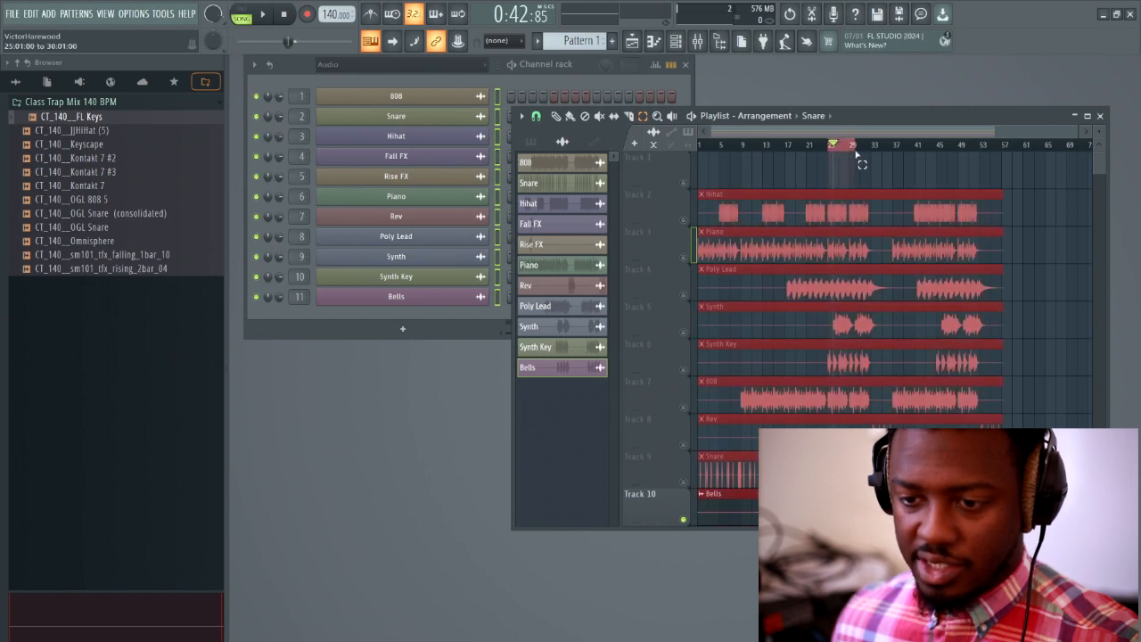
right_click(685, 220)
right_click(685, 220)
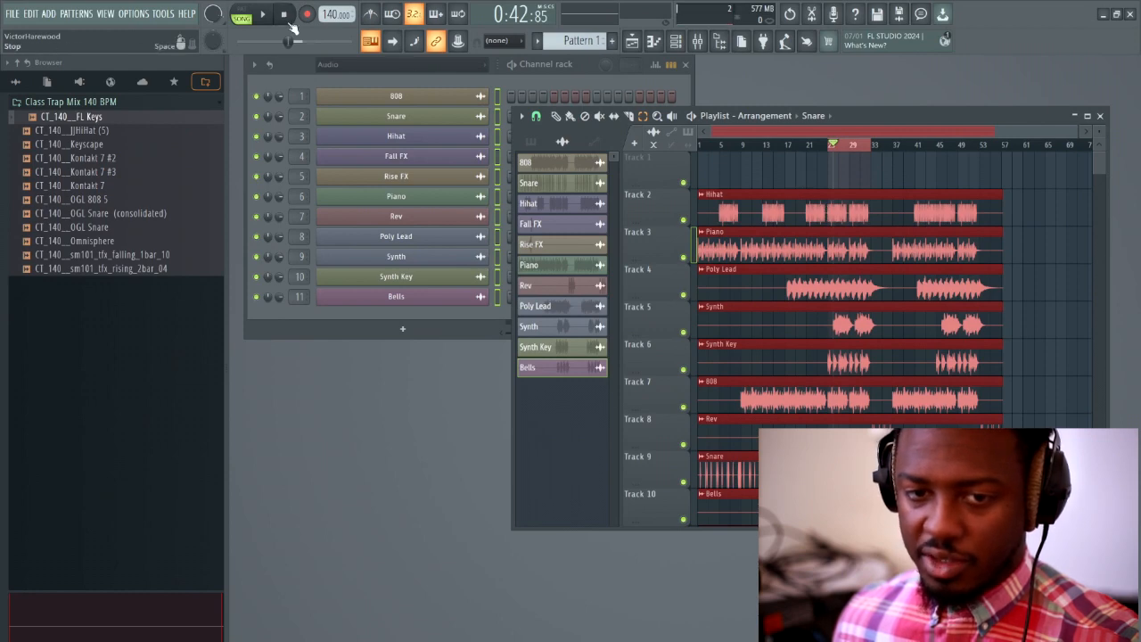
left_click(841, 176)
left_click_drag(835, 193, 884, 547)
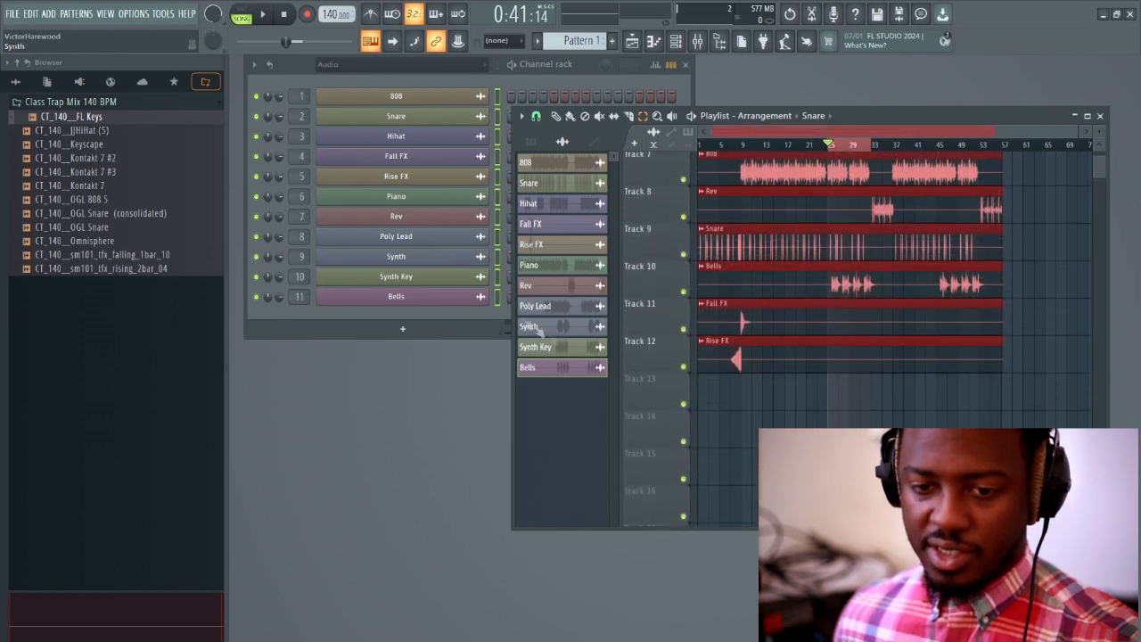
Select only the 808 channel and move the playlist window clear of the channel rack.
left_click(497, 100)
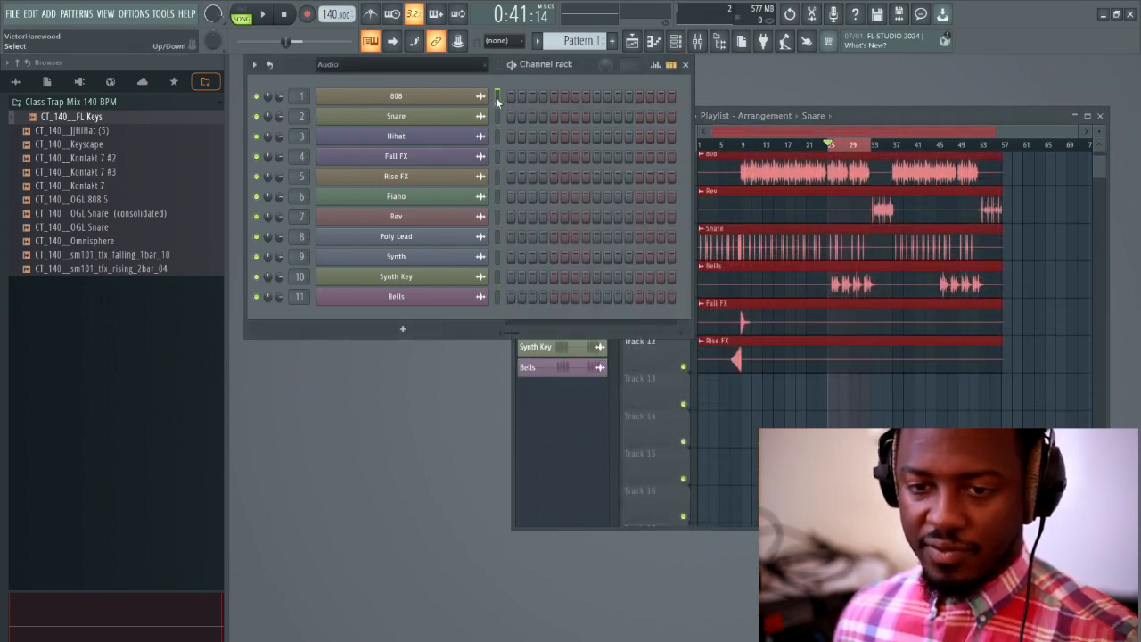
left_click_drag(711, 116, 803, 99)
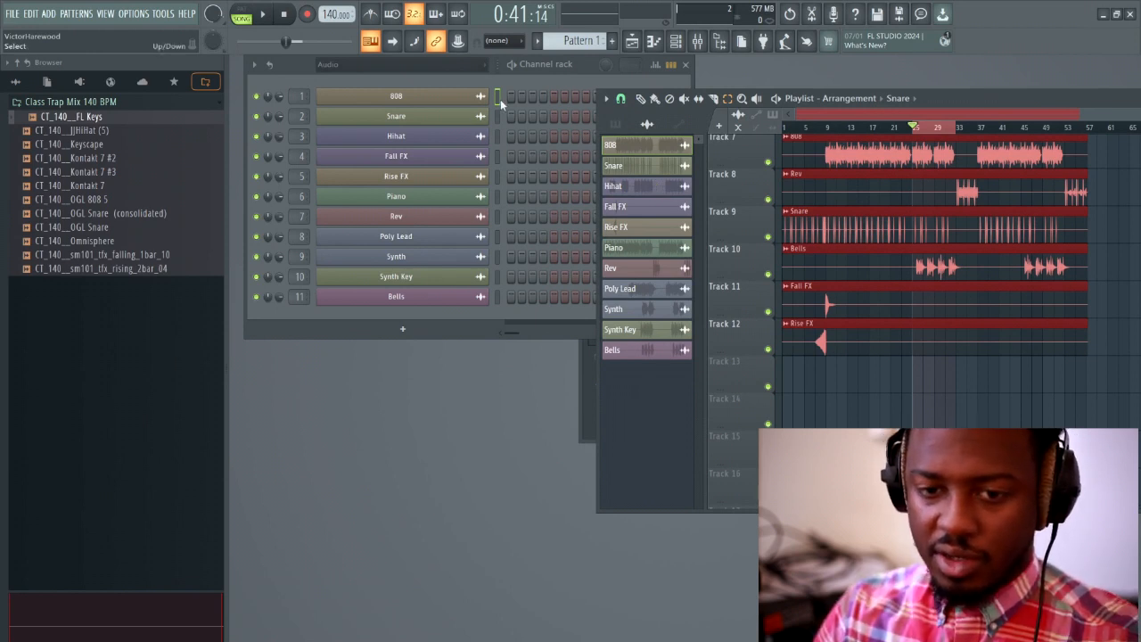
key("Down")
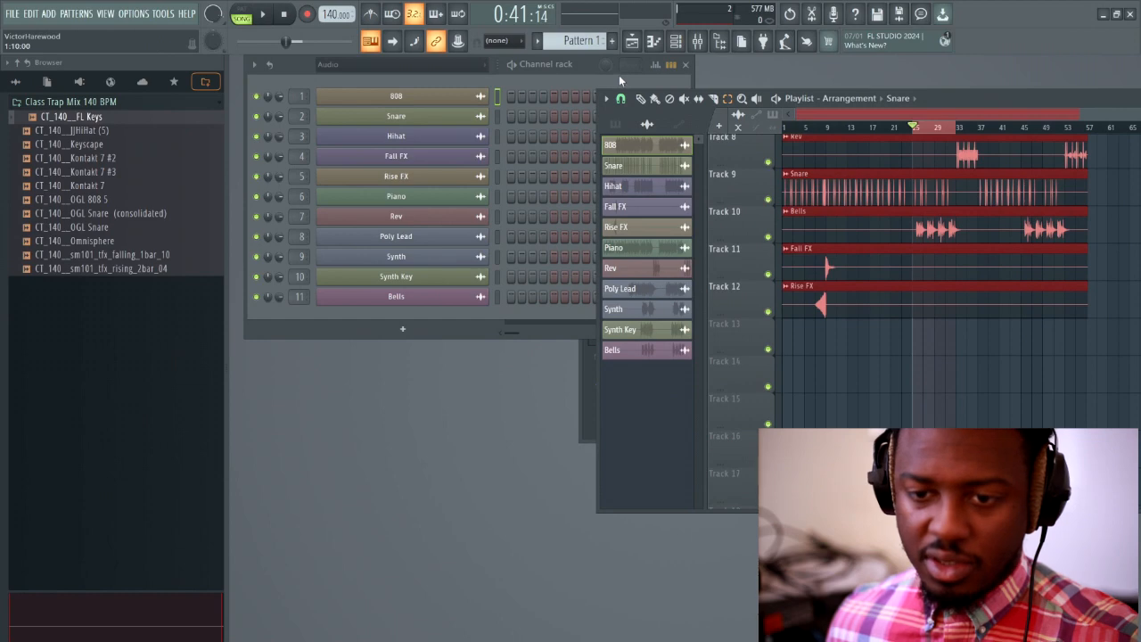
left_click(571, 74)
left_click_drag(952, 93, 1060, 124)
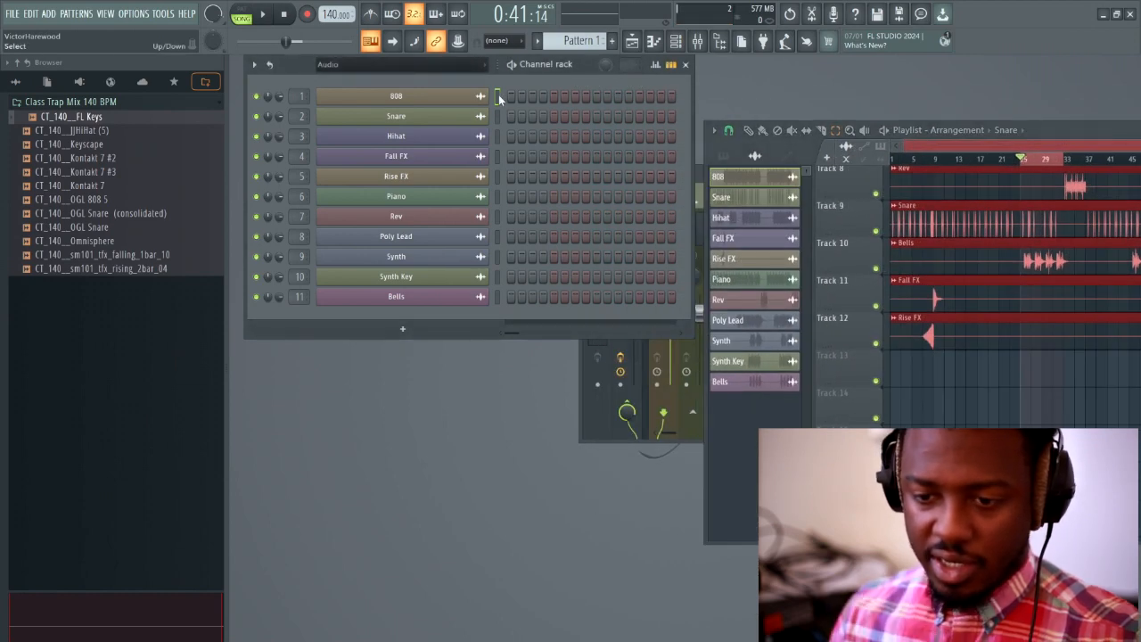
Move the 808 channel below Snare and back to the first position in the channel rack several times.
key("alt+Down")
key("alt+Up")
key("alt+Down")
key("alt+Up")
key("alt+Down")
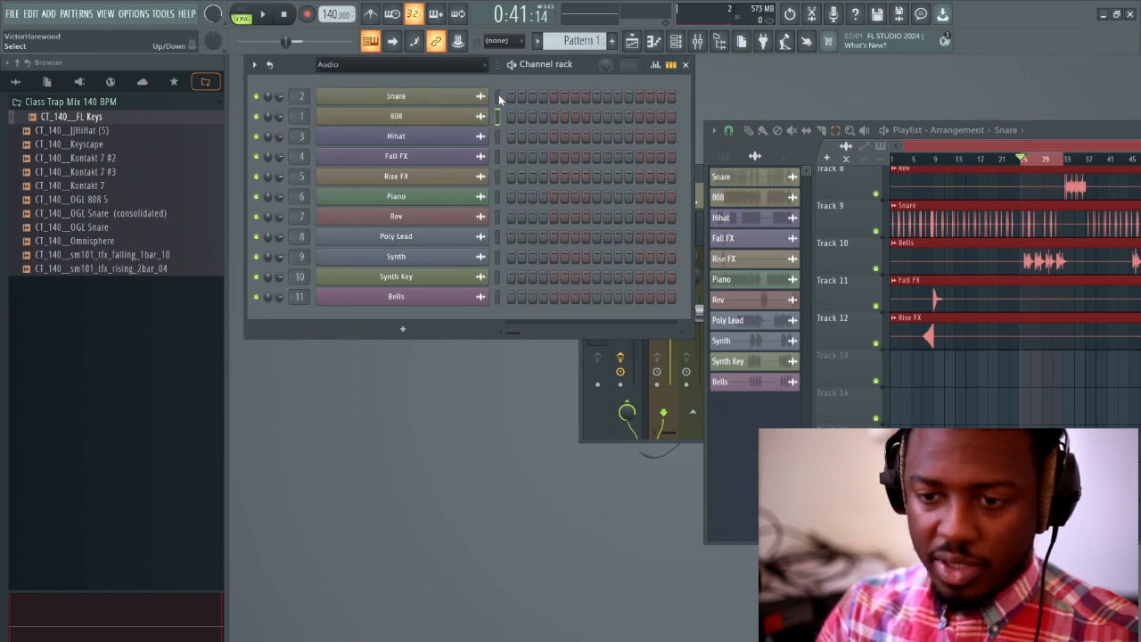
key("alt+Up")
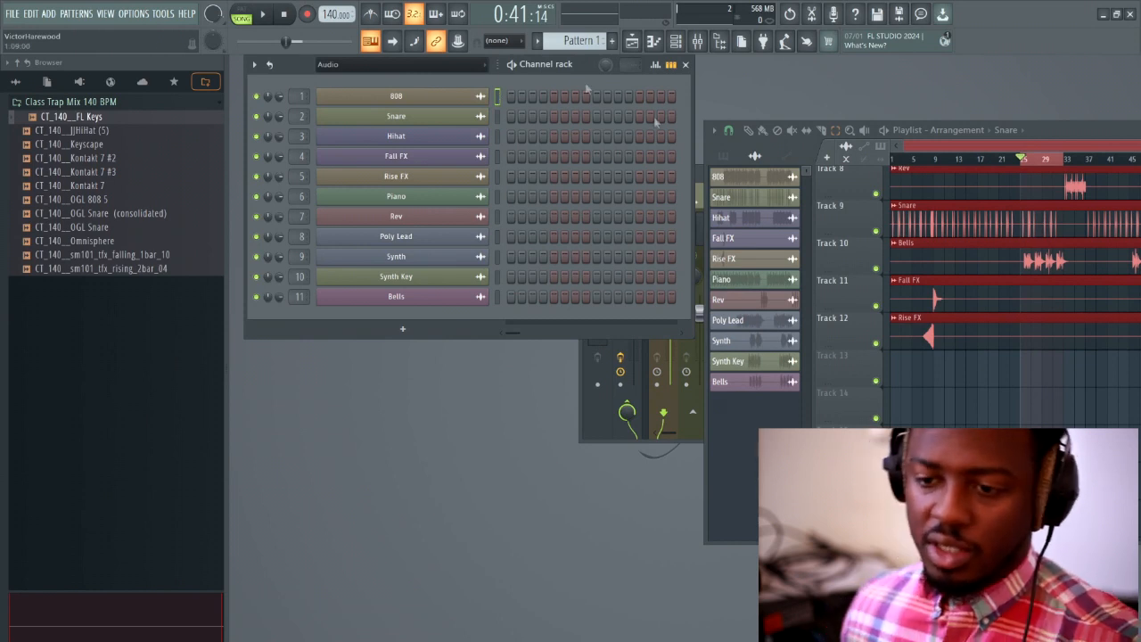
Reposition the playlist window and delete all the selected audio clips from the arrangement.
scroll(1077, 341, "up", 1)
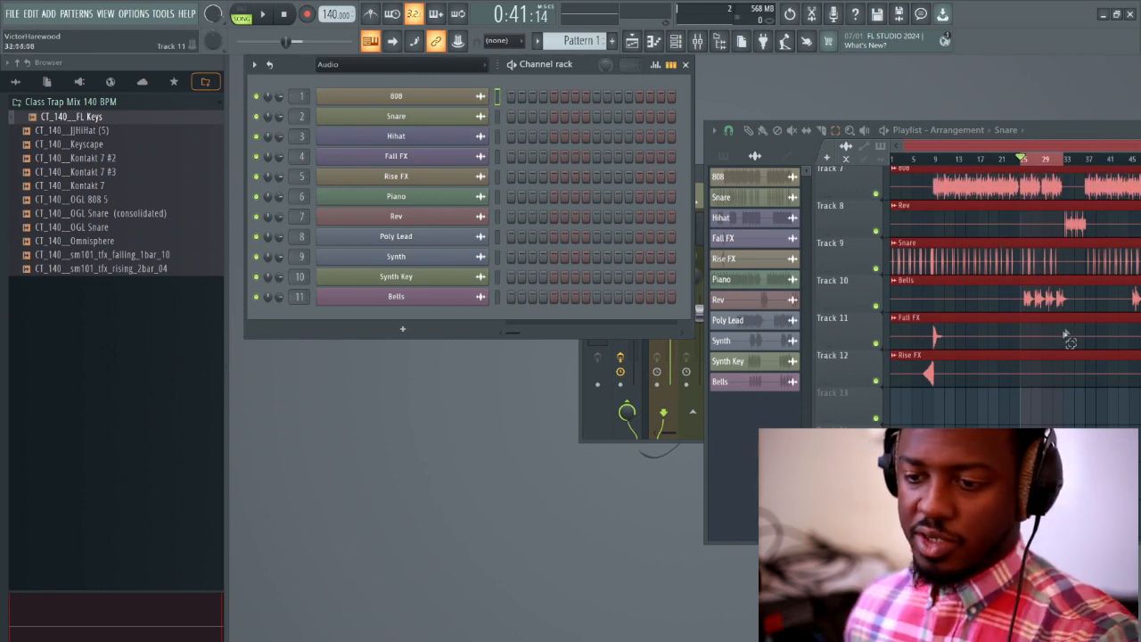
left_click_drag(1078, 137, 917, 162)
key("Delete")
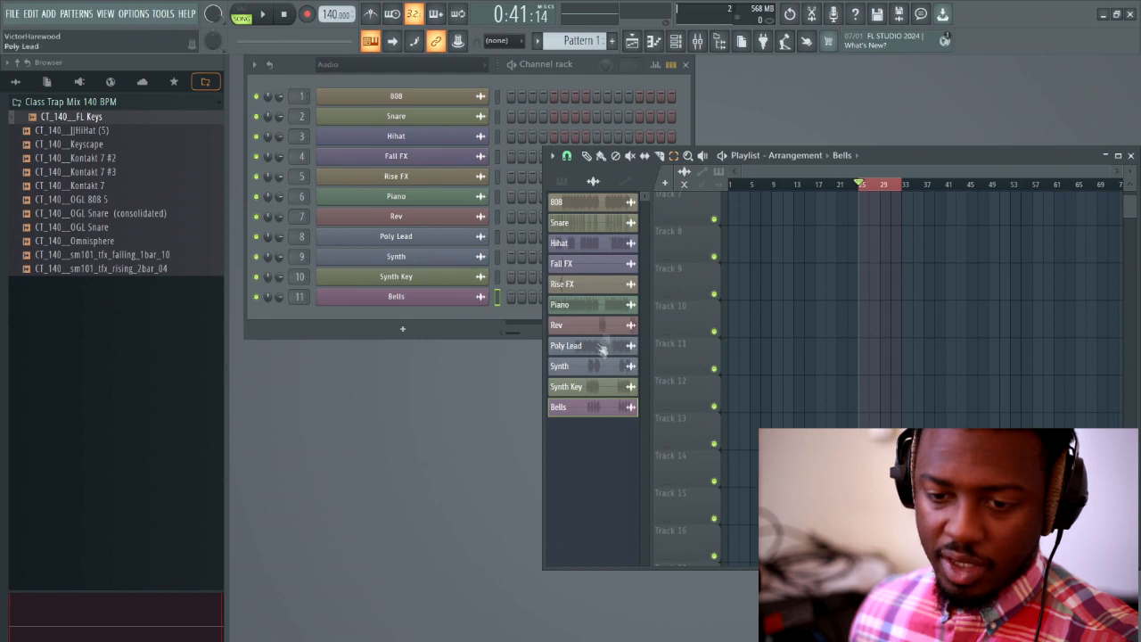
Place all eleven audio clips from the picker into the playlist at bar 1, stacked from Track 1 downward.
left_click(610, 203)
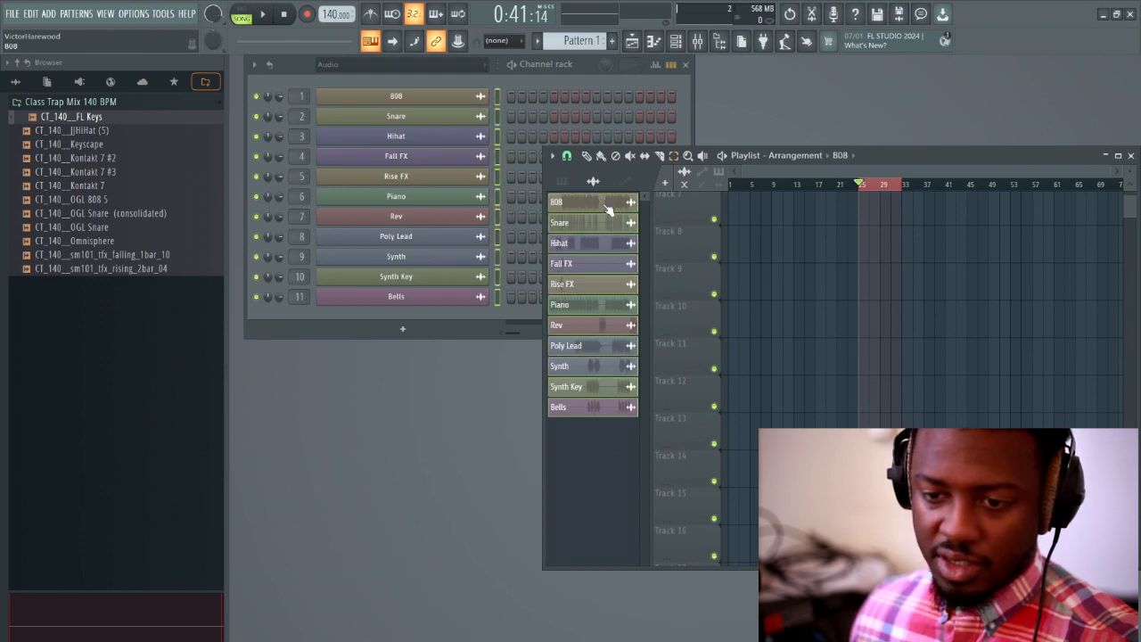
scroll(878, 218, "up", 3)
left_click_drag(603, 206, 727, 210)
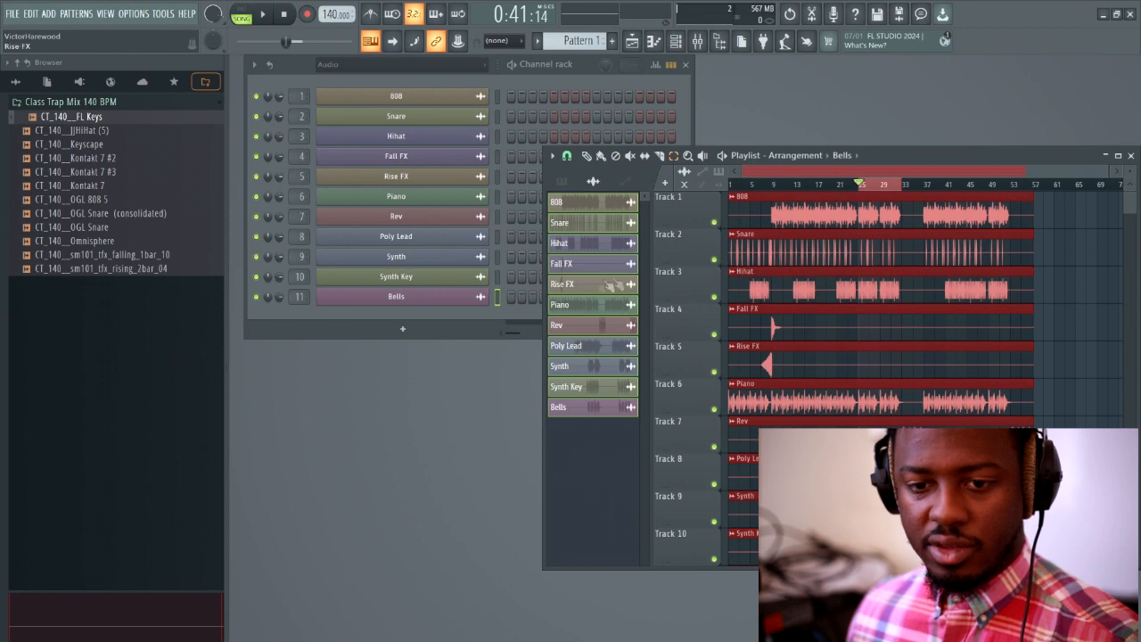
left_click(1047, 216)
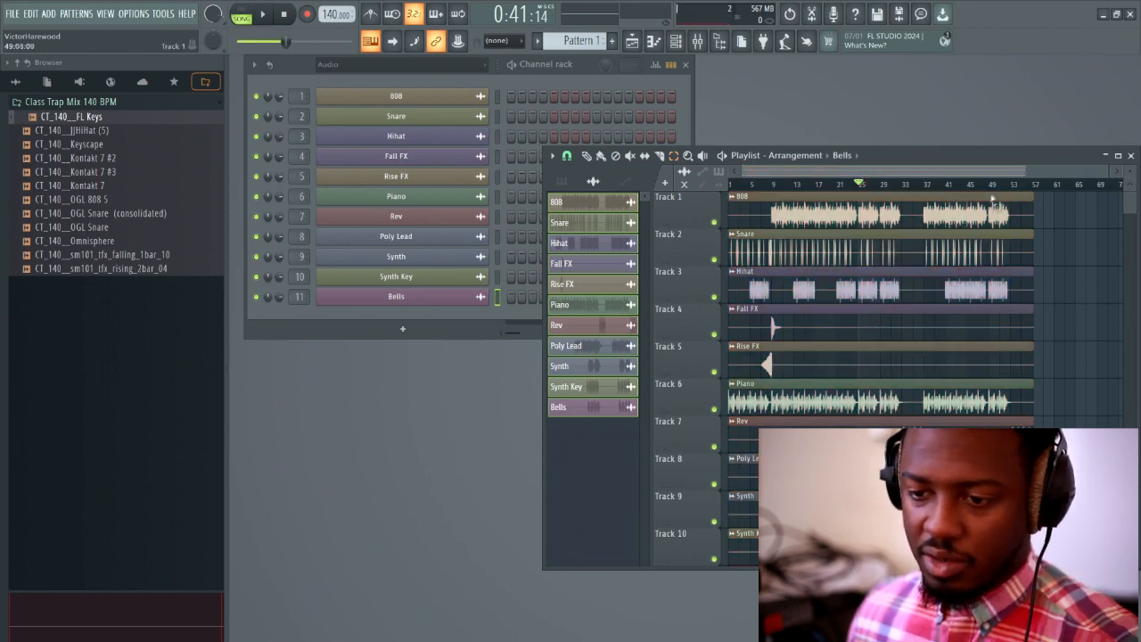
left_click_drag(1105, 171, 949, 168)
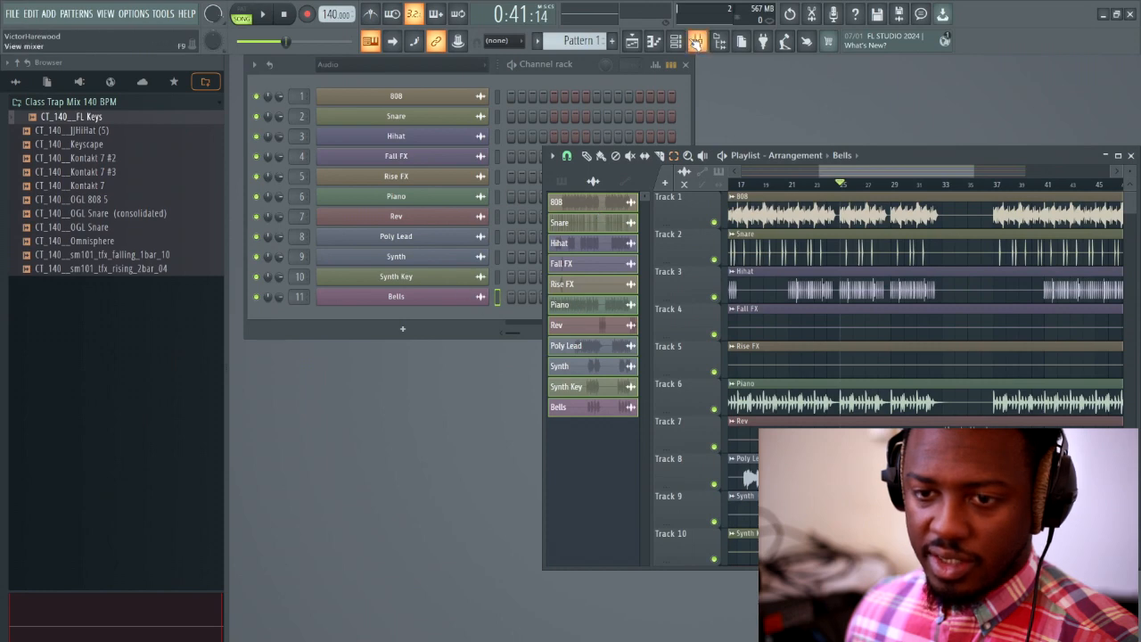
Check the track colors in the mixer and delete all the placed audio clips from the playlist.
left_click(696, 42)
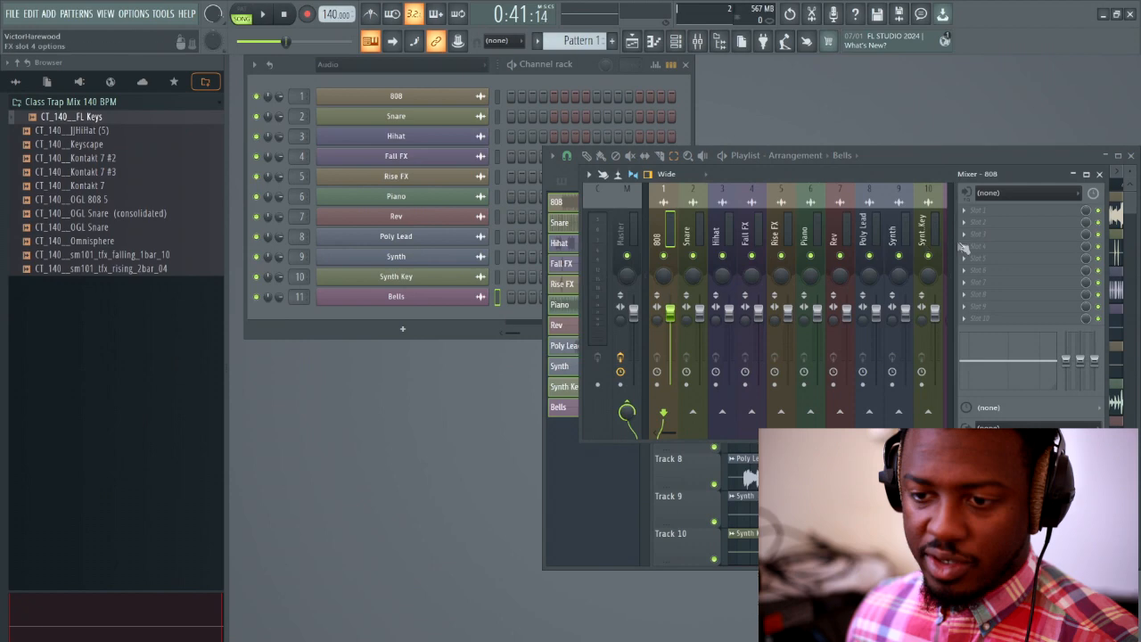
left_click(900, 159)
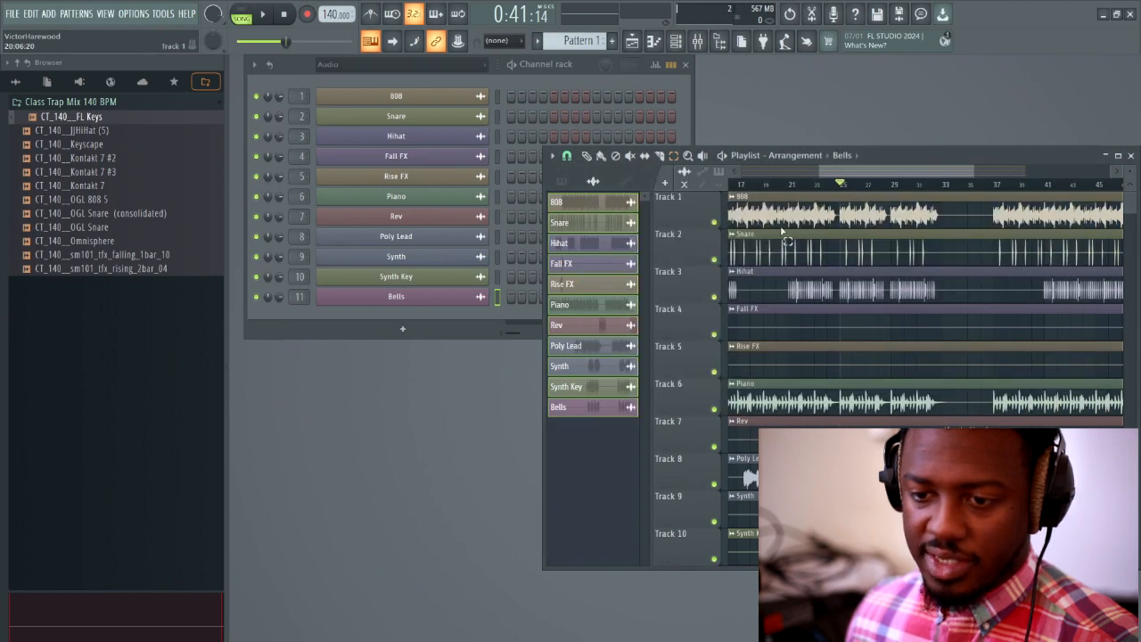
scroll(887, 350, "down", 4)
left_click_drag(887, 352, 880, 8)
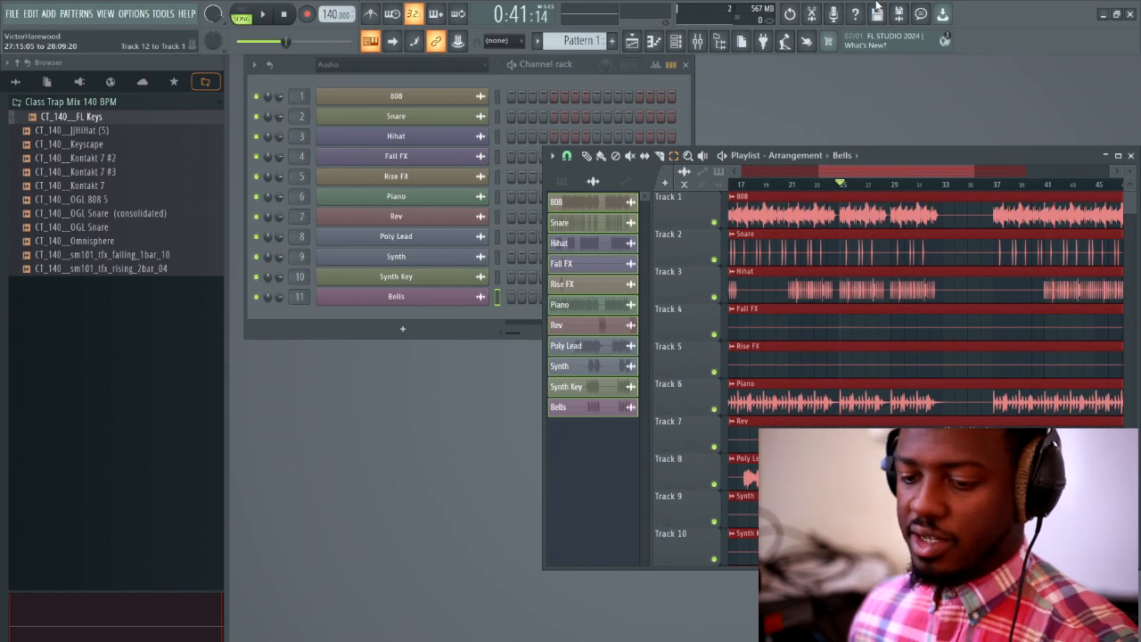
key("Delete")
Select the 808 through Rise FX channels and set their color gradient's start to Dark Salmon.
left_click(615, 202)
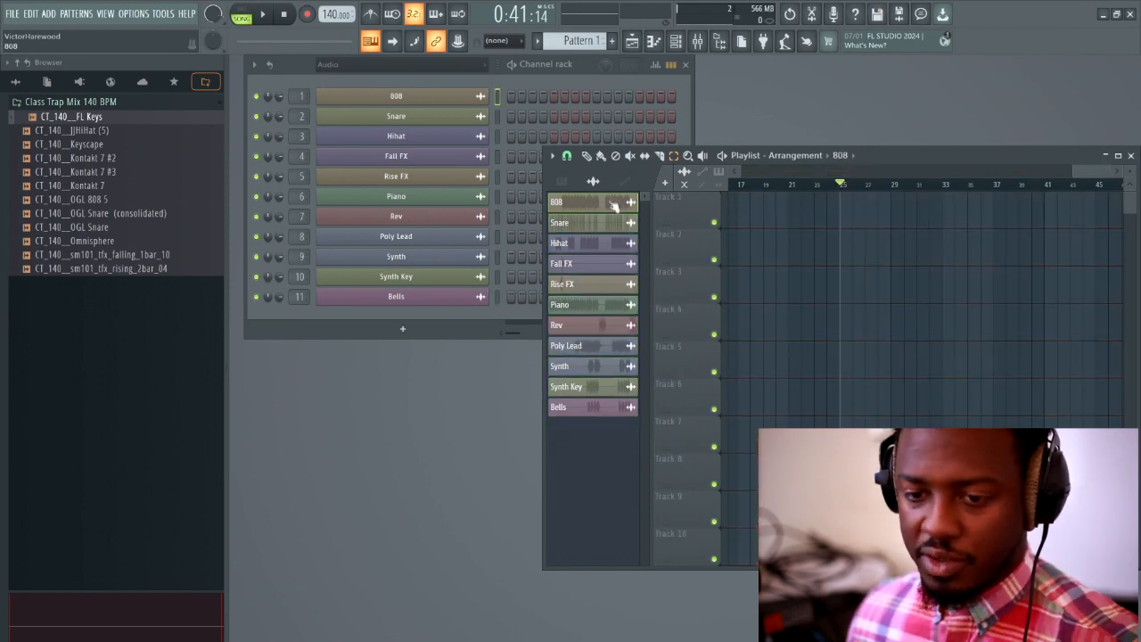
right_click(597, 292)
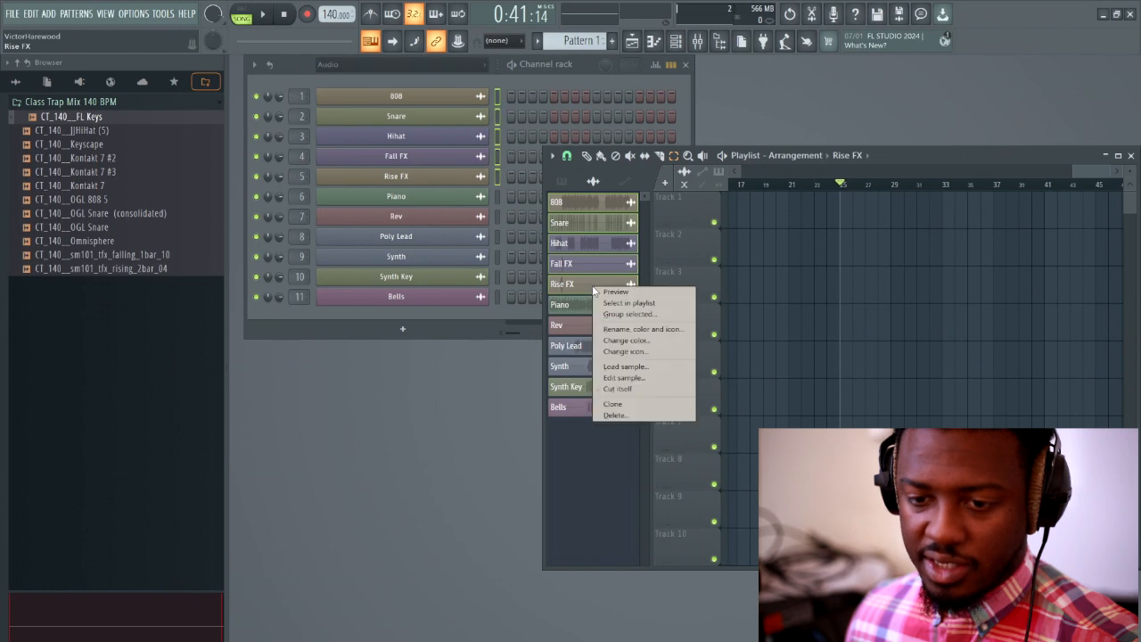
left_click(630, 342)
left_click(595, 345)
left_click(764, 411)
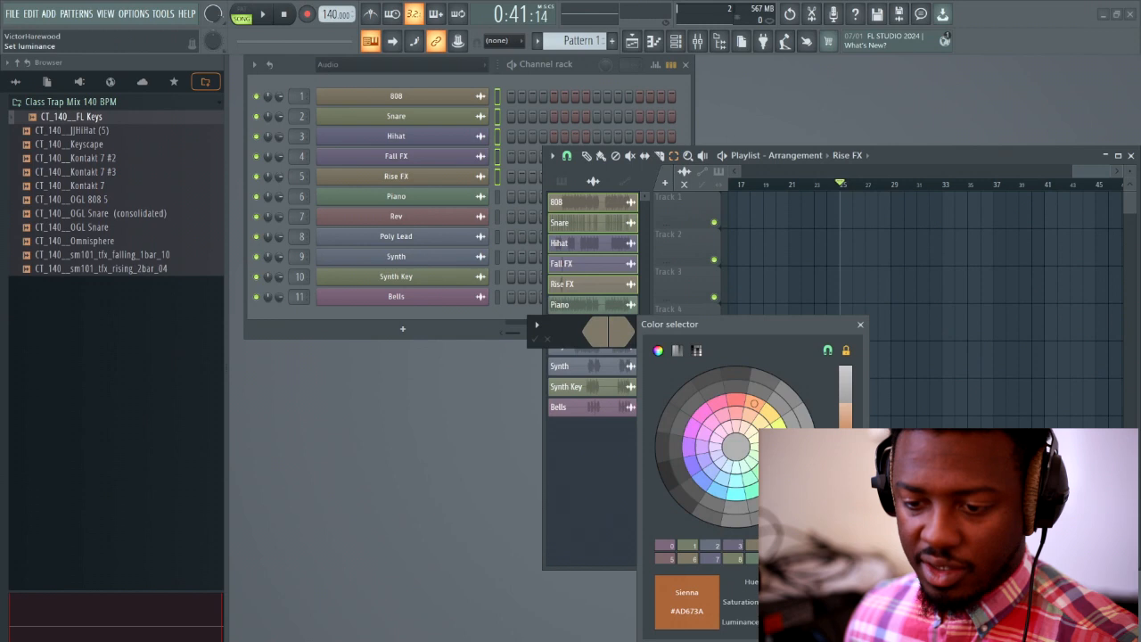
left_click_drag(799, 622, 810, 622)
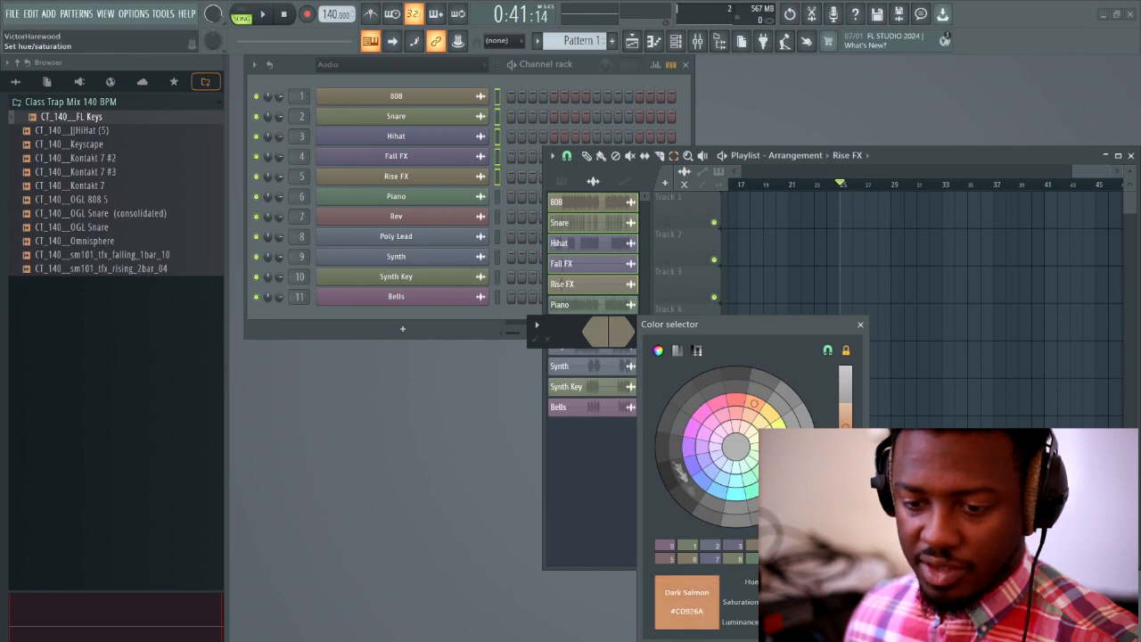
left_click(842, 615)
Set the gradient's end color to Earth Red #CC6A67 and apply it to the 808 through Rise FX channels.
left_click(624, 331)
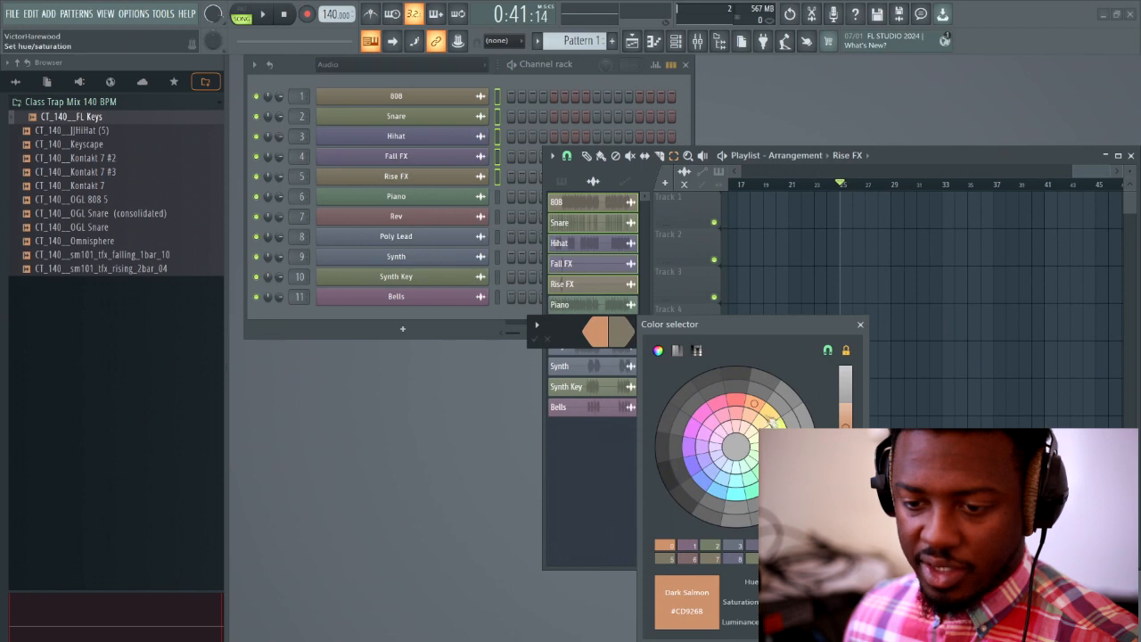
left_click(740, 403)
left_click_drag(846, 421, 846, 428)
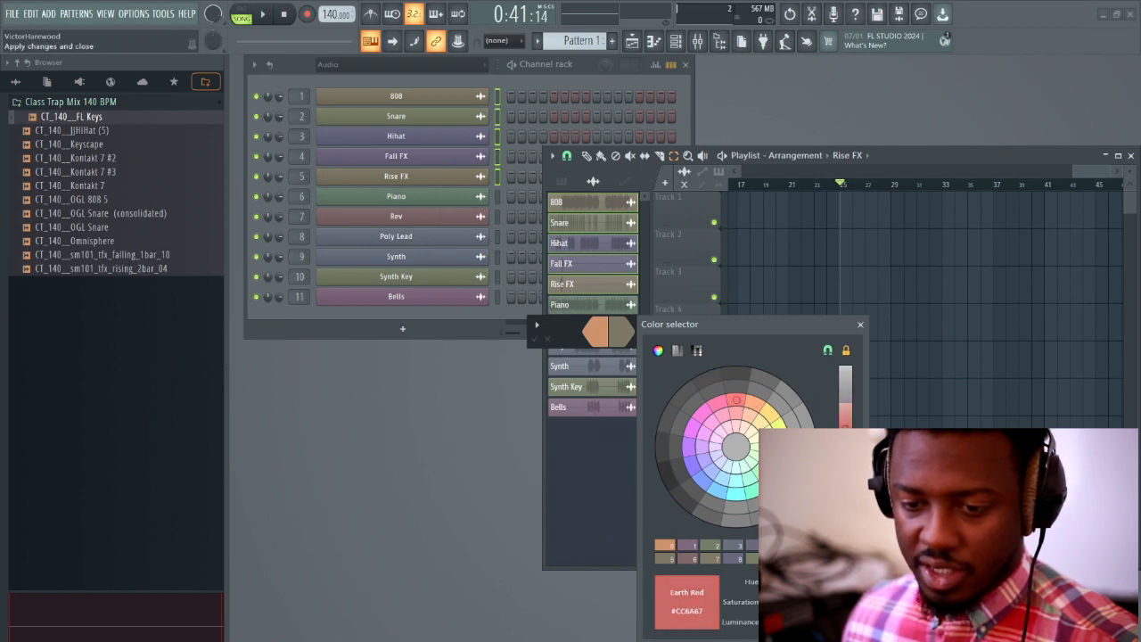
left_click(842, 615)
left_click(535, 340)
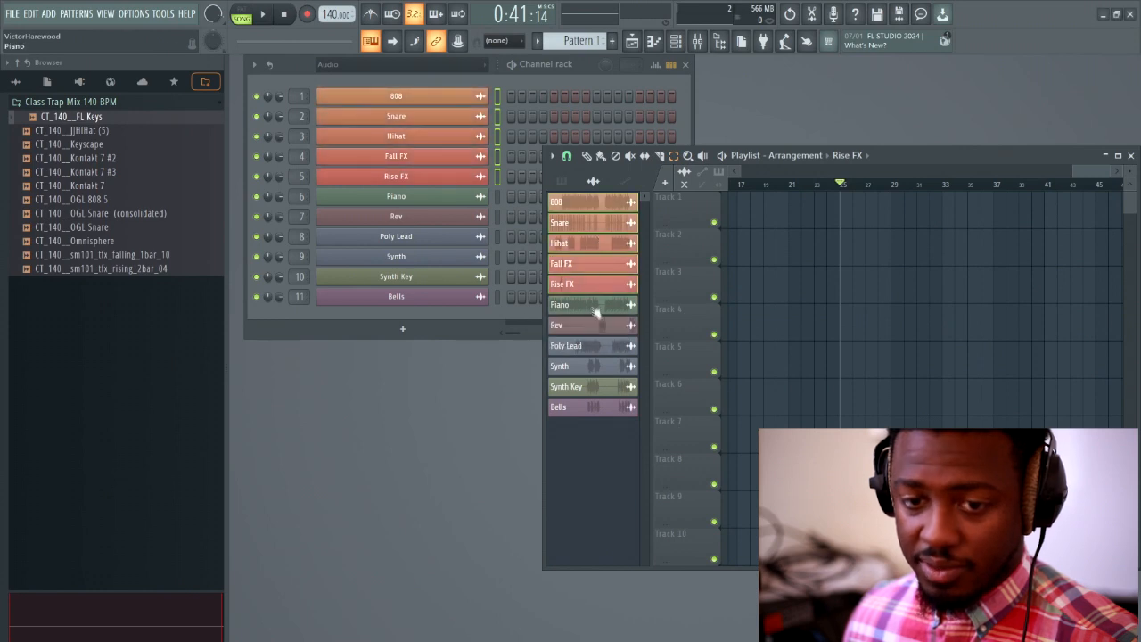
Select the Piano through Bells channels and set their color gradient's start to Bright Blue #403194.
left_click(610, 311)
left_click(590, 413, "shift")
right_click(592, 416)
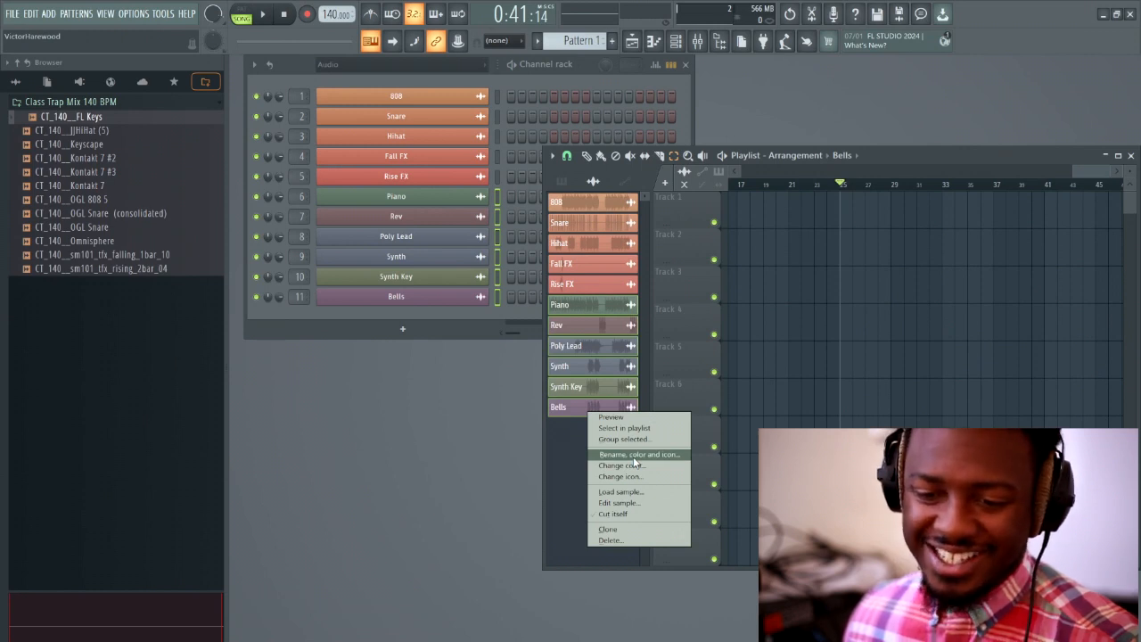
left_click(633, 457)
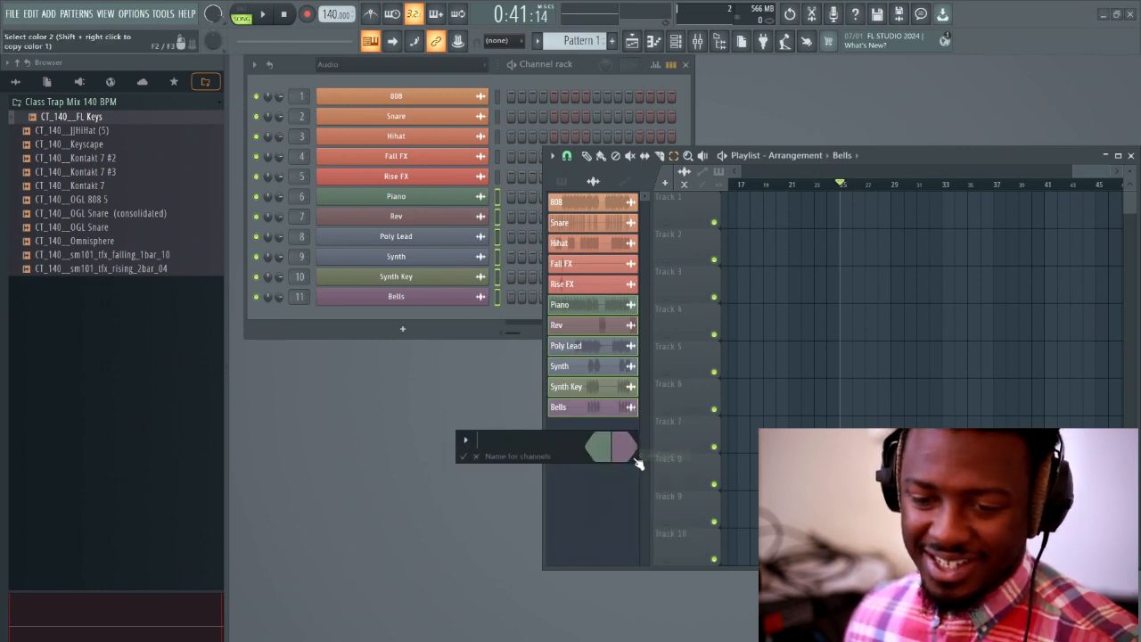
left_click(608, 455)
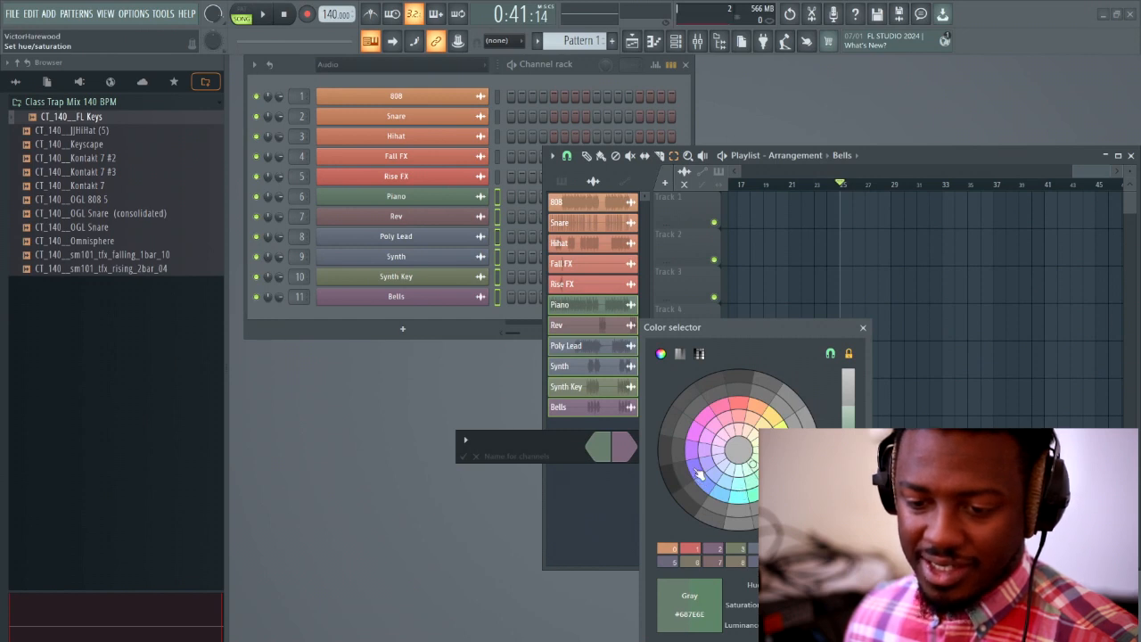
left_click(699, 474)
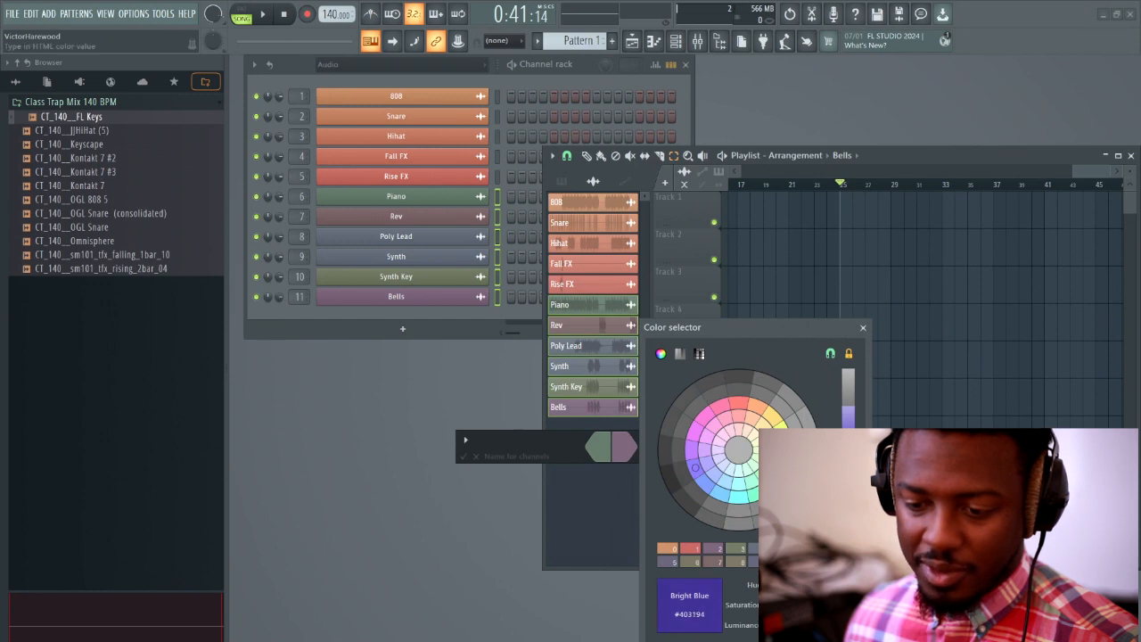
left_click(612, 448)
Set the gradient's end color to Royal Blue #3F5CBE and apply it to the Piano through Bells channels.
left_click(612, 449)
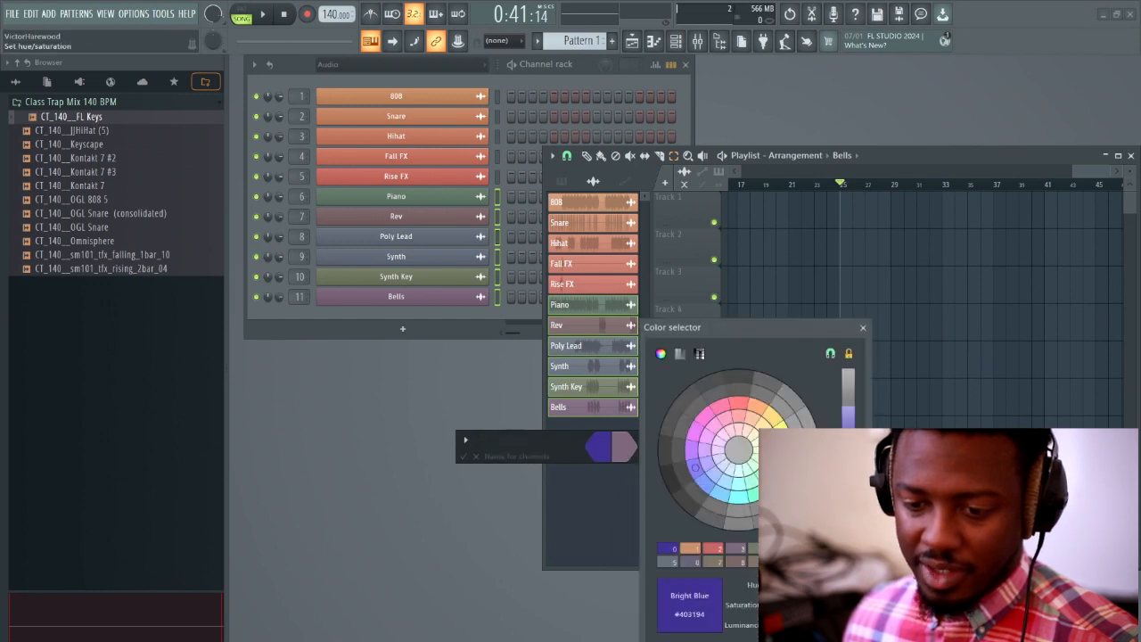
left_click(708, 486)
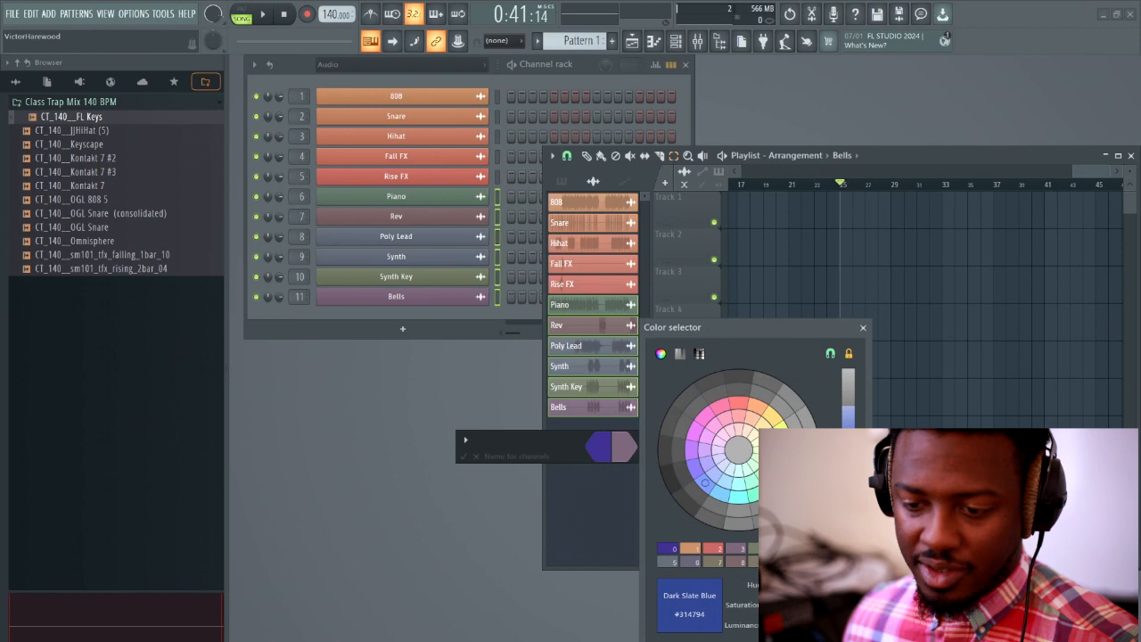
left_click_drag(848, 460, 848, 450)
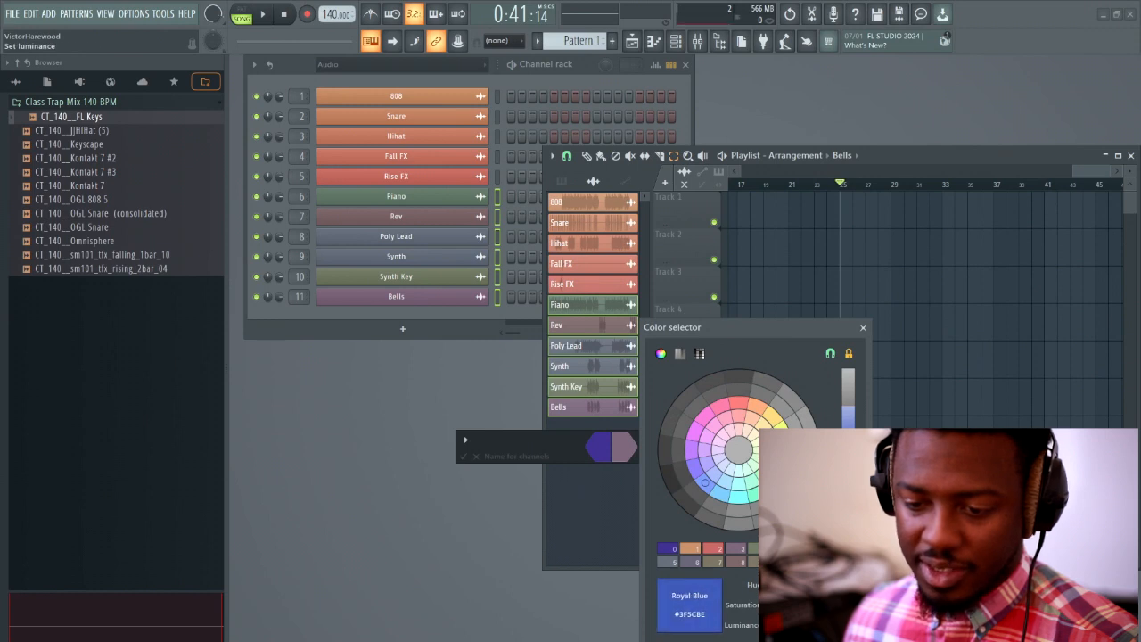
left_click(841, 556)
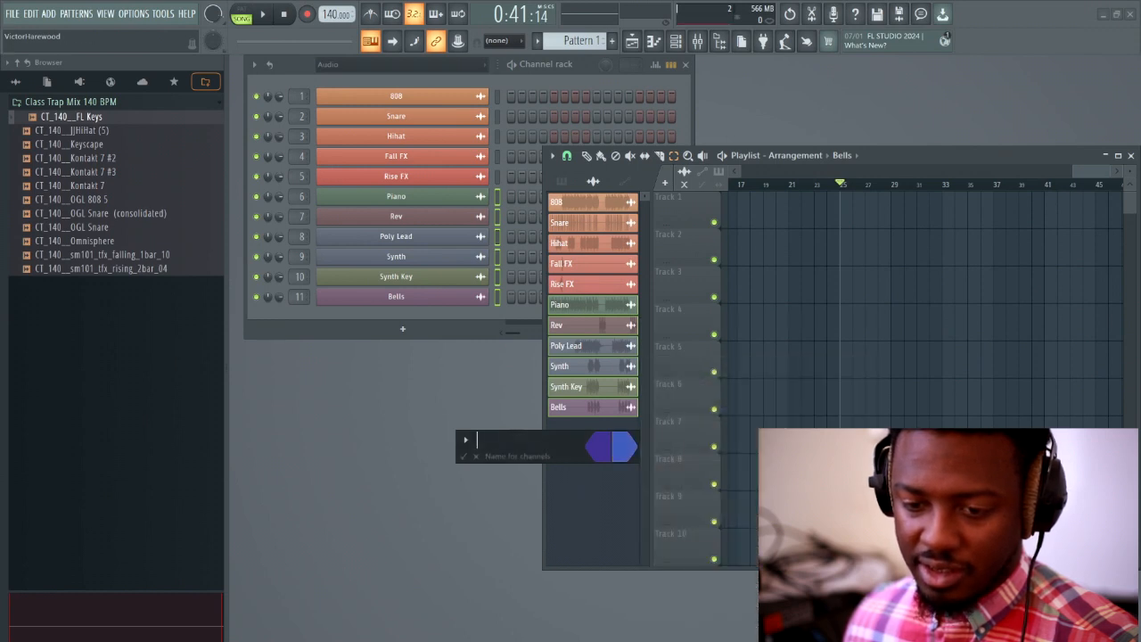
left_click(462, 456)
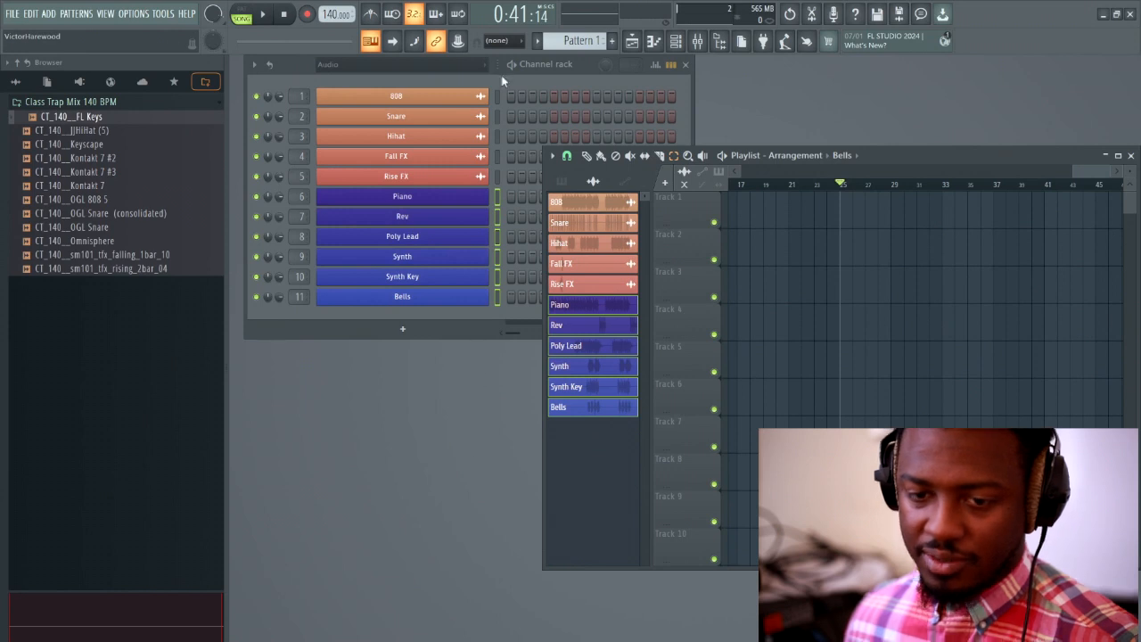
Reset the Bells mixer track, insert 11, to the Default mixer track state.
left_click(699, 41)
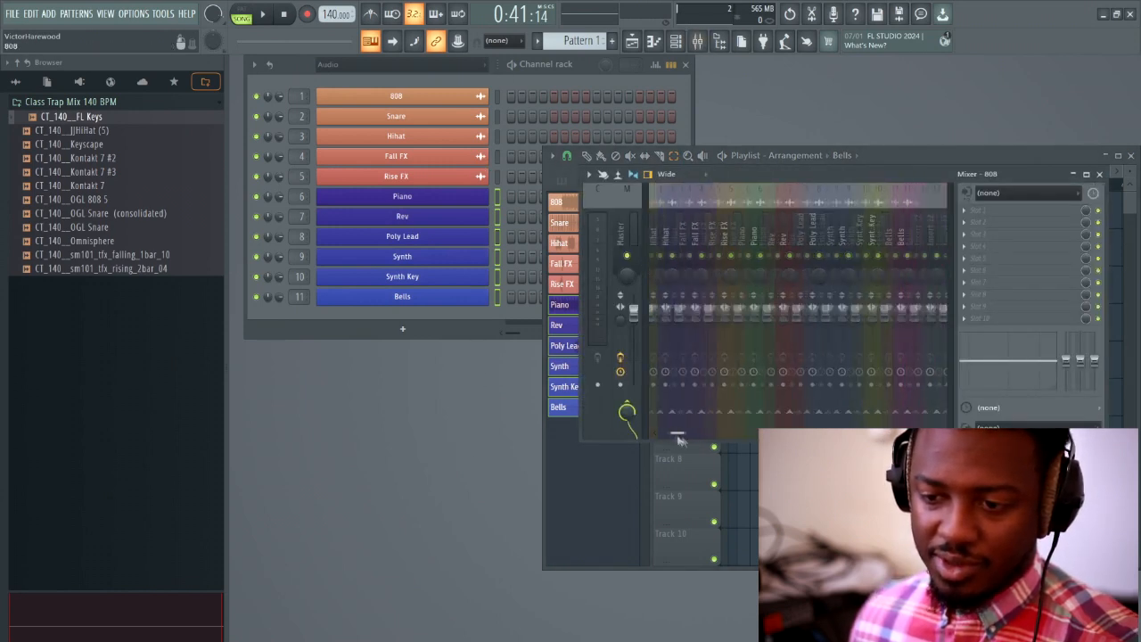
right_click(720, 217)
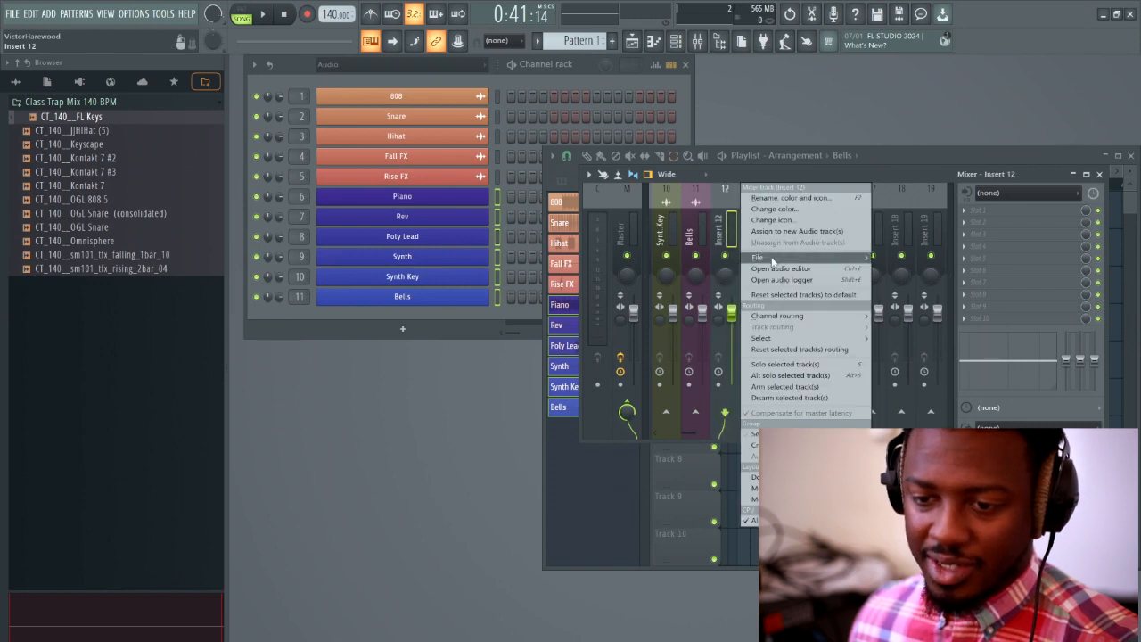
left_click(704, 239)
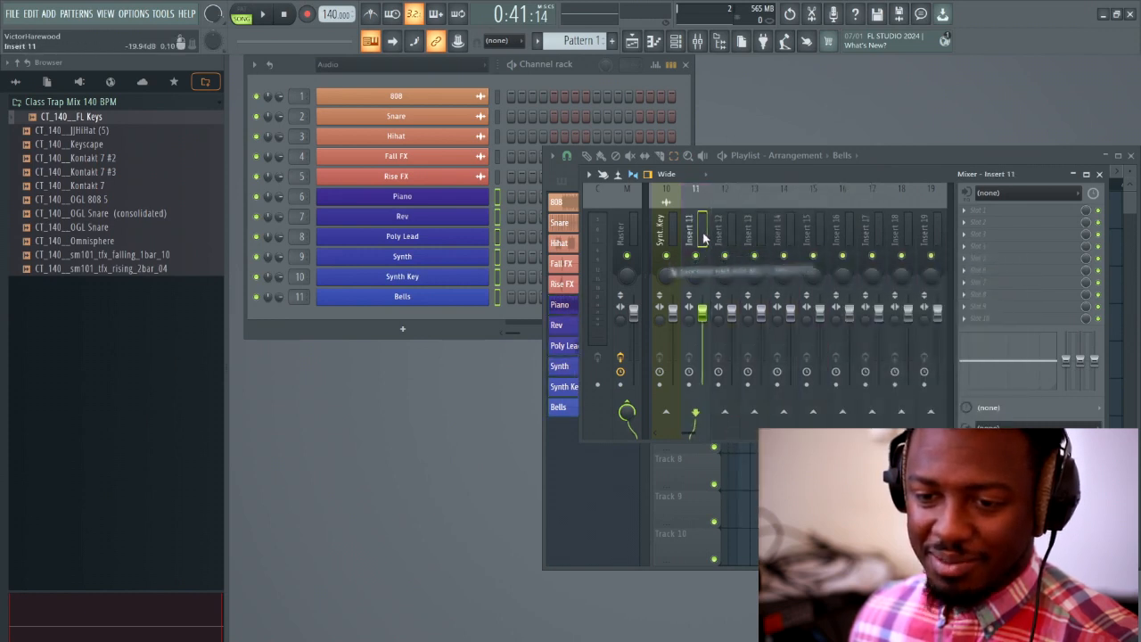
right_click(704, 239)
mouse_move(776, 257)
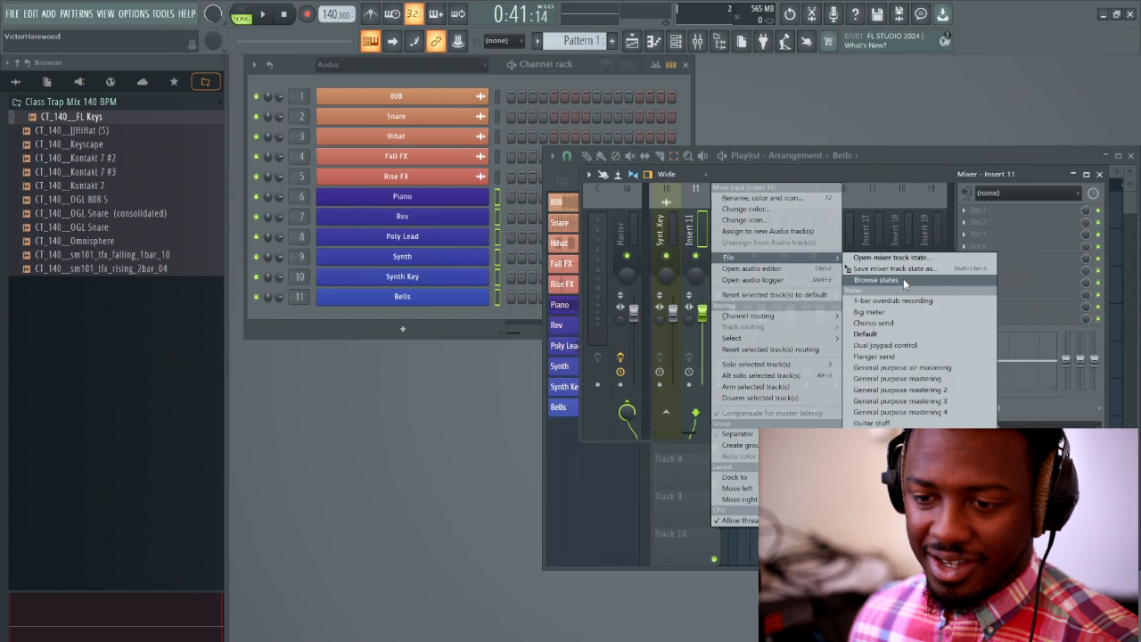
key("Escape")
Reset the Synth Key and Synth mixer tracks, inserts 10 and 9, to the Default state.
left_click(675, 230)
left_click_drag(687, 439, 667, 437)
right_click(879, 186)
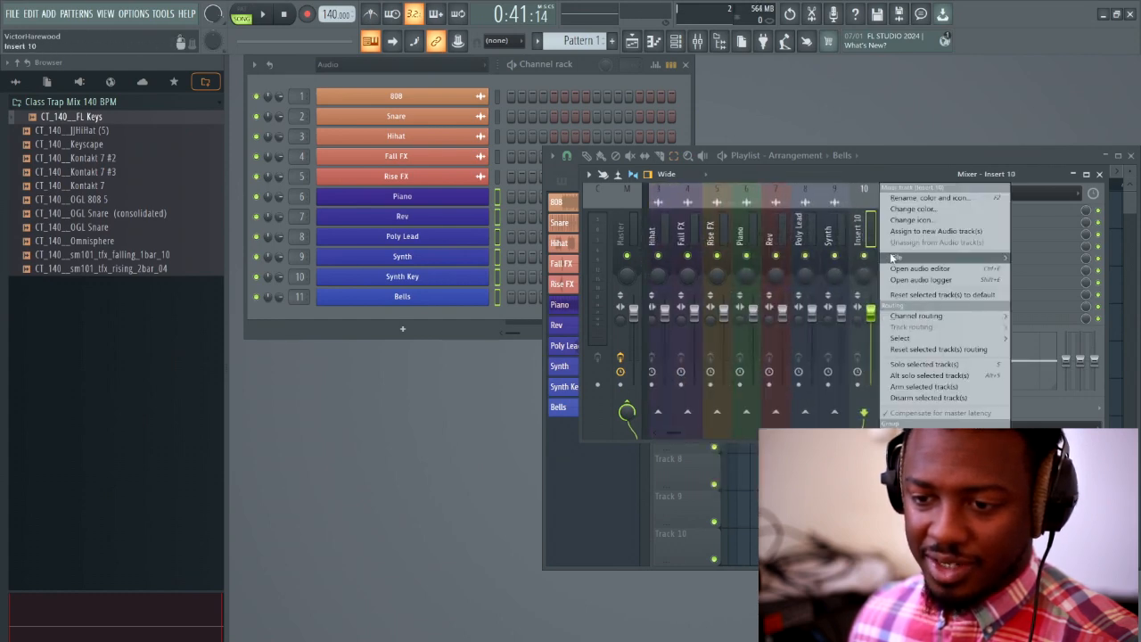
left_click(833, 230)
right_click(833, 230)
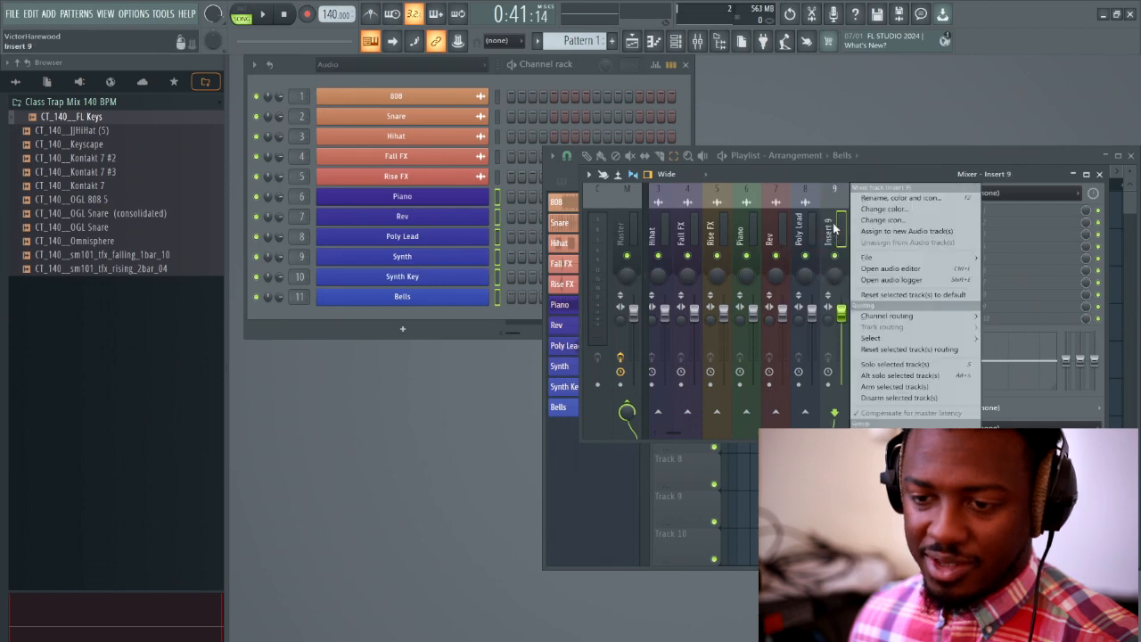
mouse_move(878, 261)
left_click_drag(999, 264, 805, 240)
Reset the Poly Lead and Rev mixer tracks, inserts 8 and 7, to the Default state.
right_click(805, 237)
mouse_move(878, 258)
left_click_drag(977, 275, 775, 239)
right_click(776, 236)
mouse_move(819, 259)
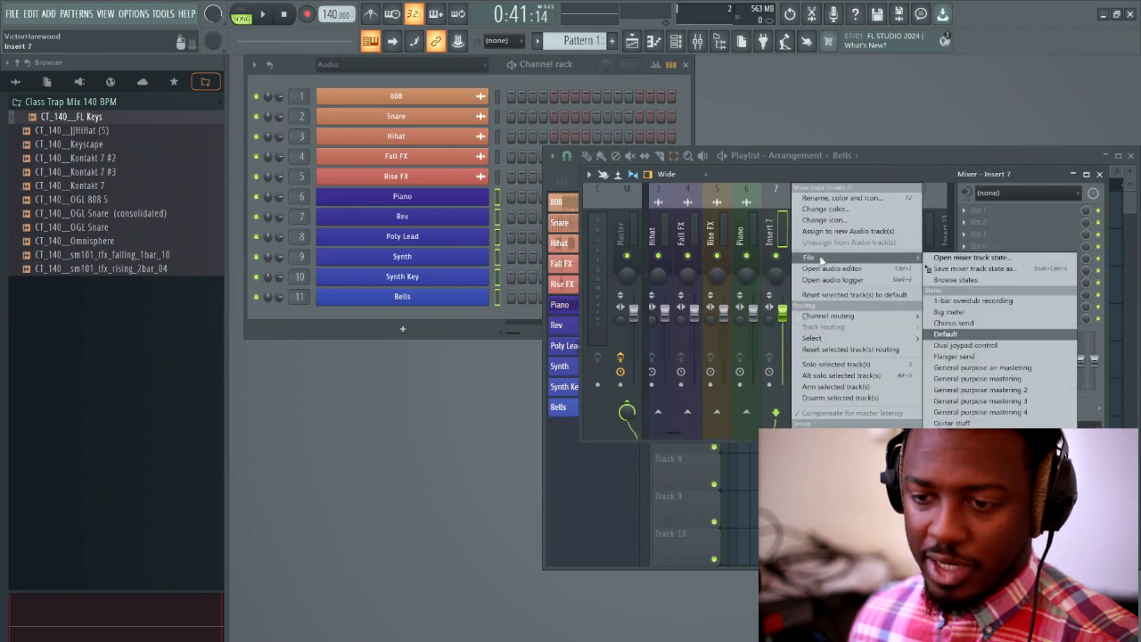
left_click_drag(972, 268, 742, 237)
Reset the Piano, Rise FX and Fall FX mixer tracks, inserts 6, 5 and 4, to the Default state.
right_click(740, 232)
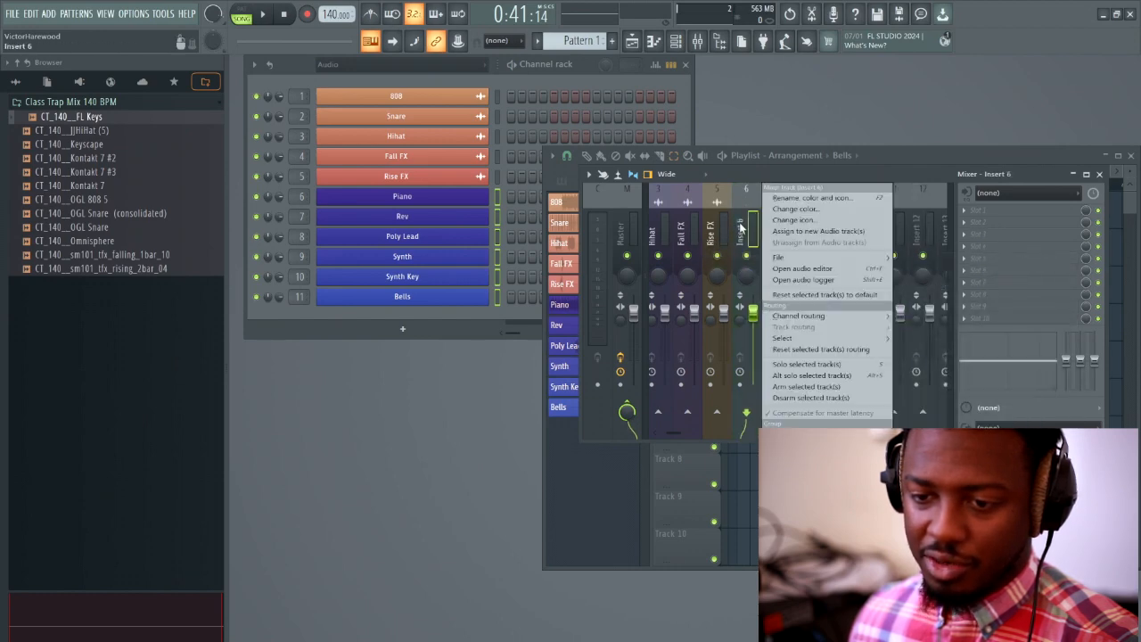
mouse_move(781, 257)
left_click_drag(971, 268, 711, 230)
right_click(713, 231)
mouse_move(764, 257)
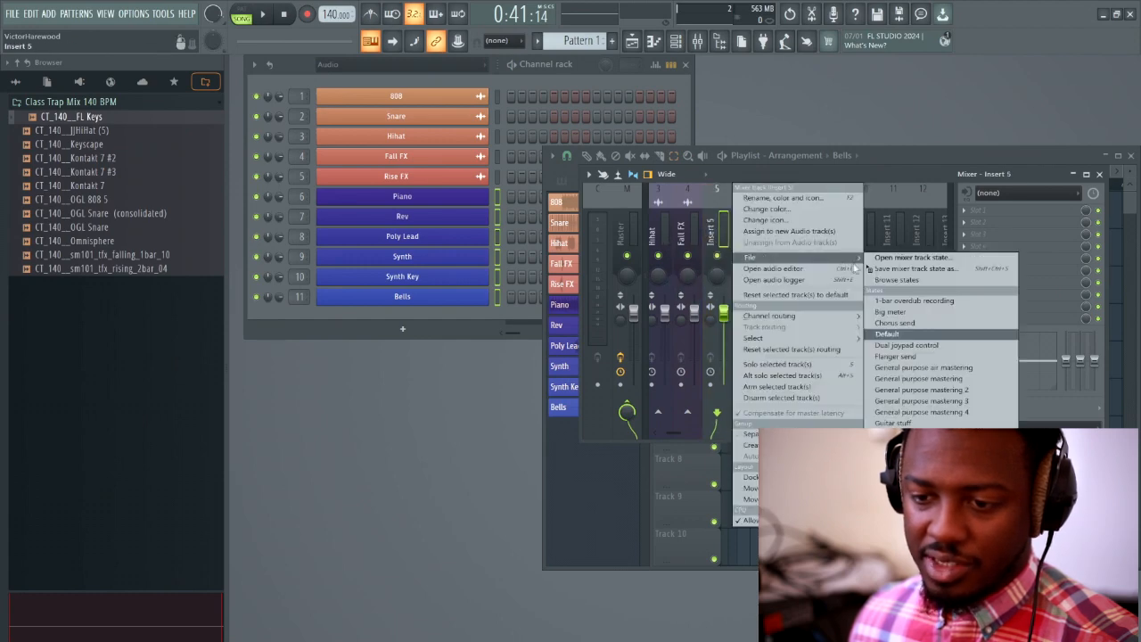
left_click_drag(970, 263, 682, 223)
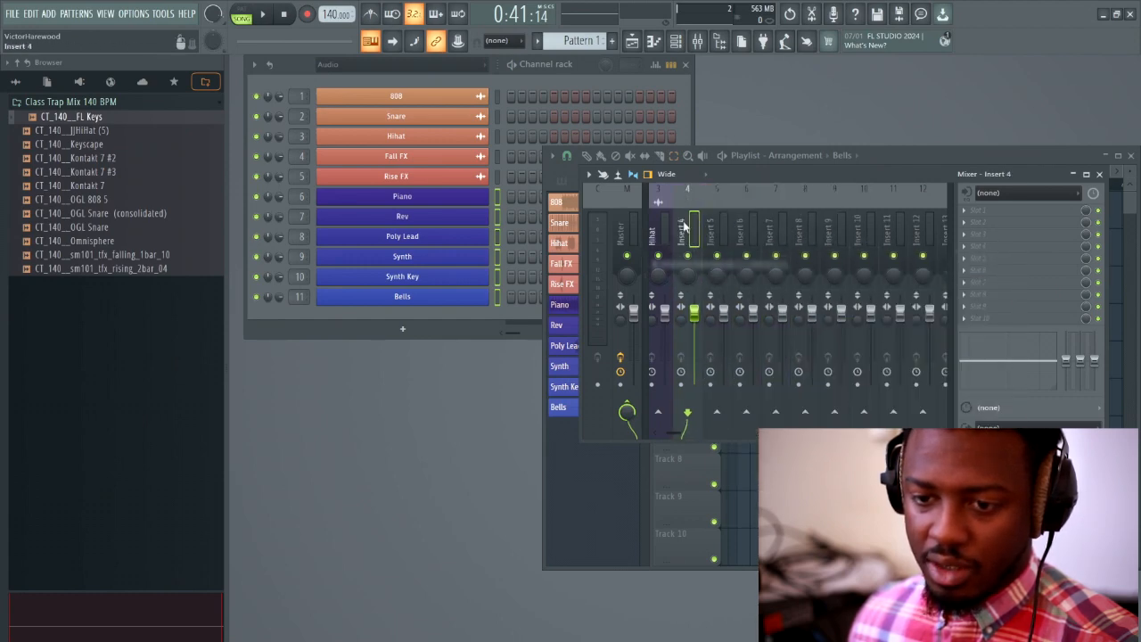
Copy the blank mixer track state from insert 4 onto the Hihat, Snare and 808 tracks, inserts 3, 2 and 1.
left_click_drag(674, 437, 642, 433)
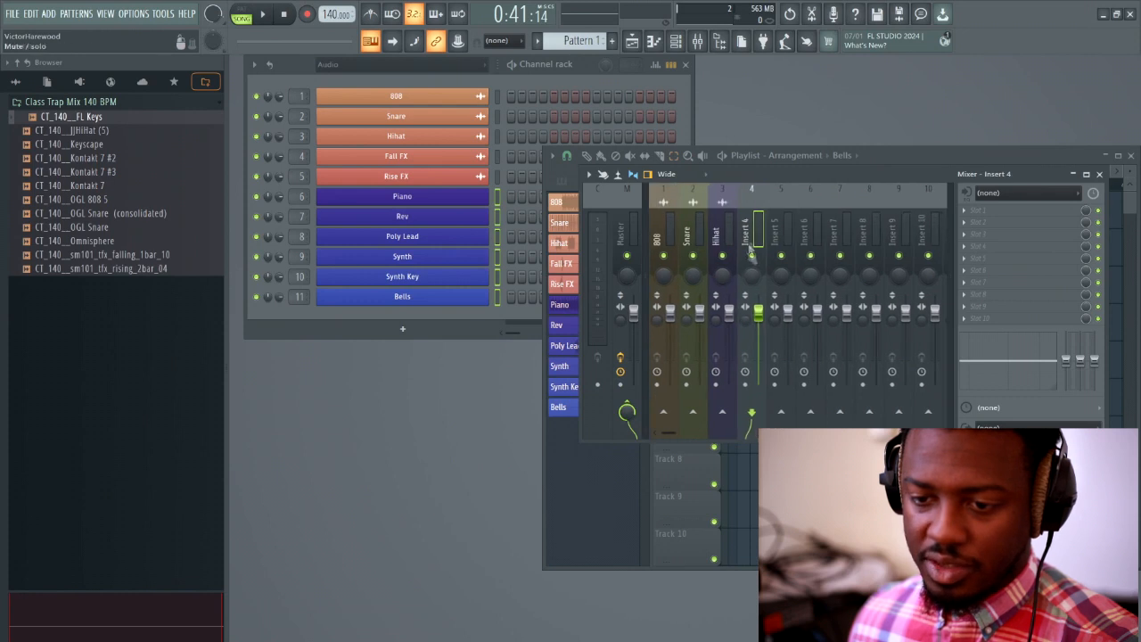
right_click(754, 240)
mouse_move(804, 260)
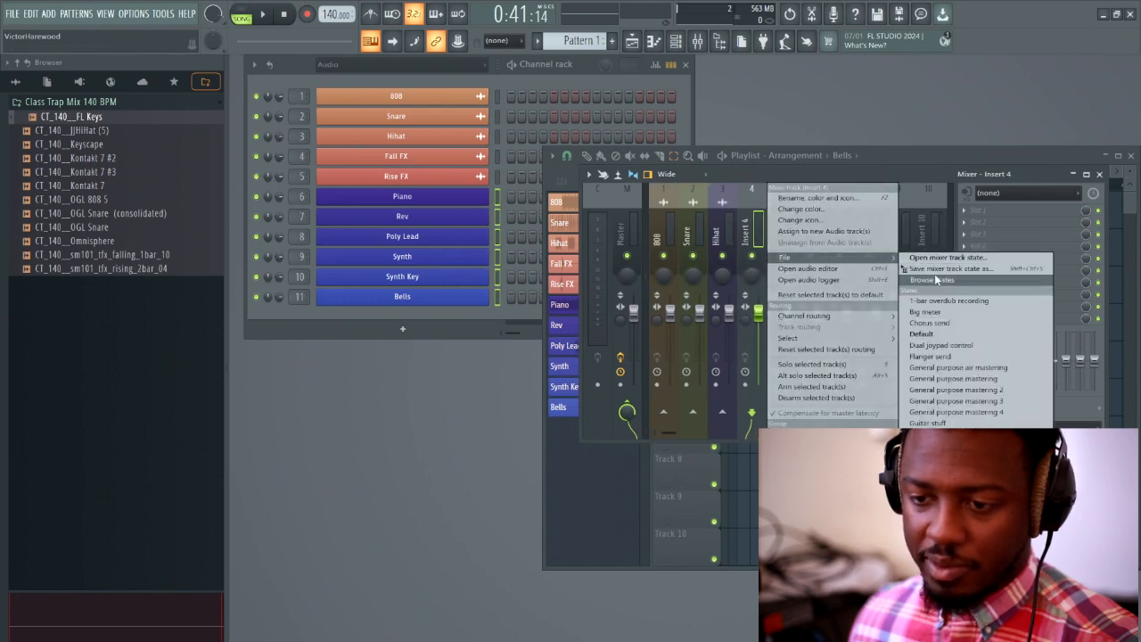
left_click_drag(972, 260, 724, 230)
right_click(738, 187)
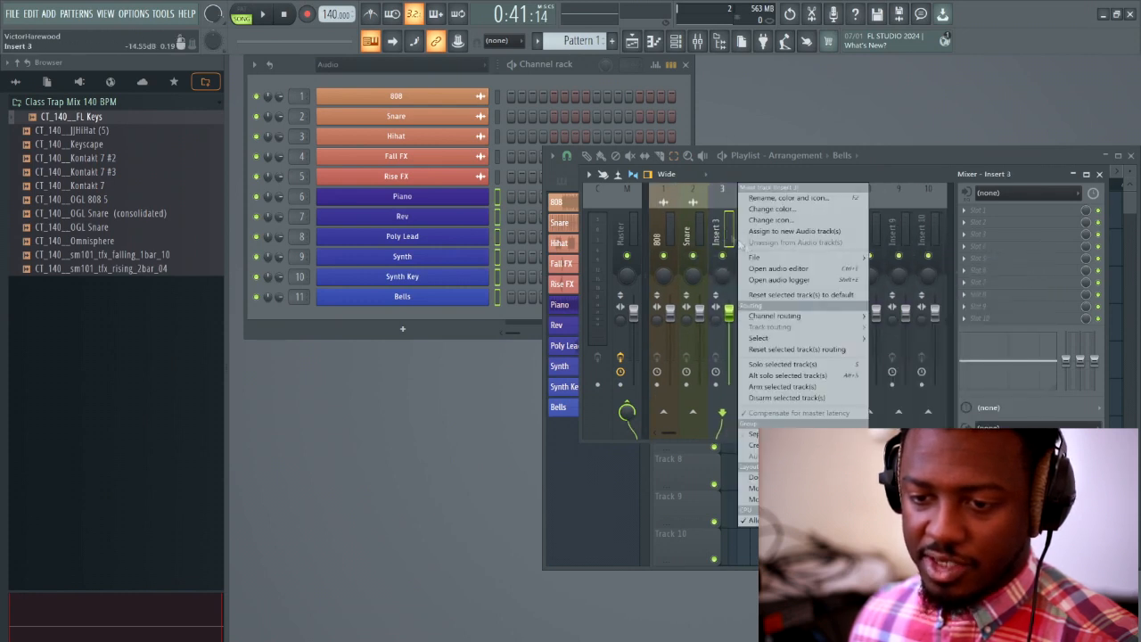
mouse_move(804, 257)
left_click_drag(902, 272, 688, 222)
right_click(708, 187)
mouse_move(727, 260)
left_click_drag(892, 268, 663, 229)
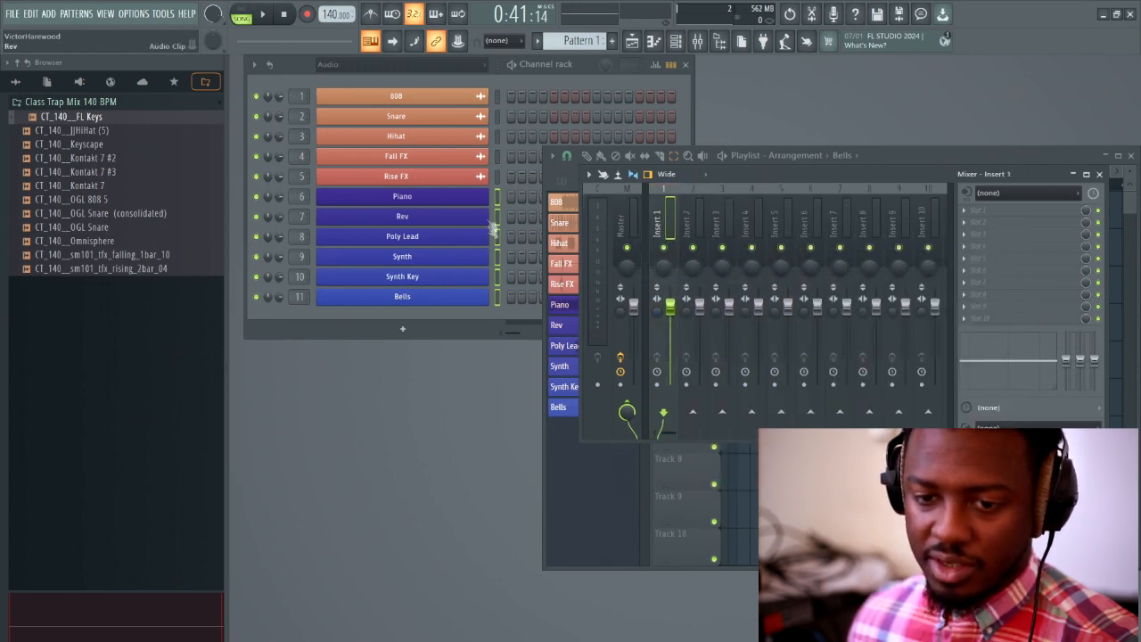
Select all eleven channels and route them to consecutive mixer tracks starting from Insert 1.
double_click(496, 298)
left_click(865, 175)
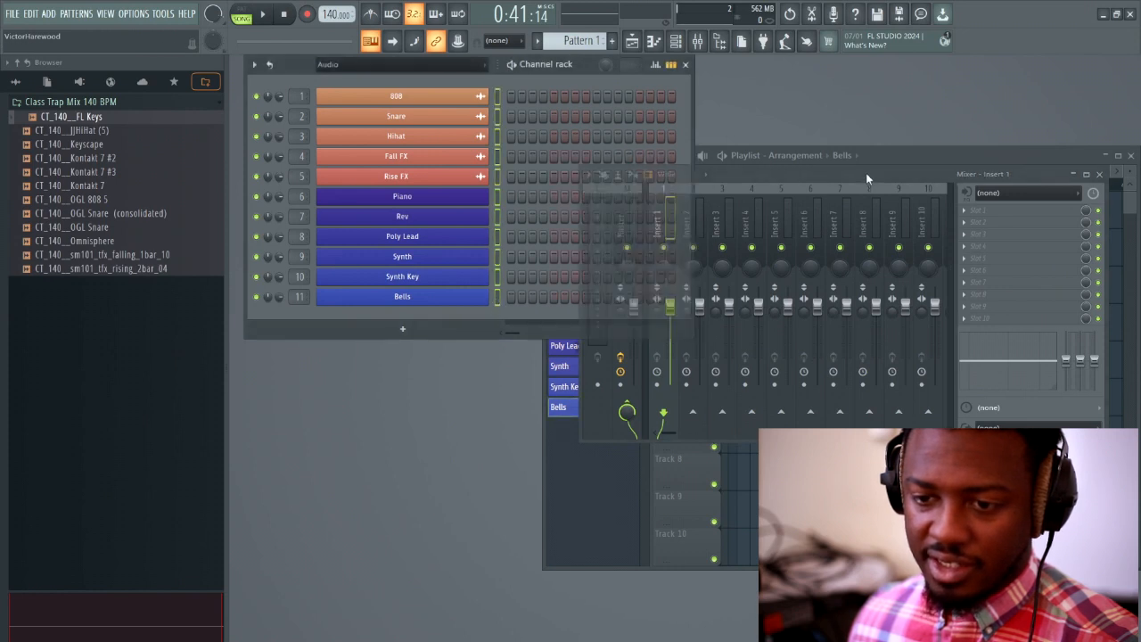
right_click(657, 229)
mouse_move(729, 316)
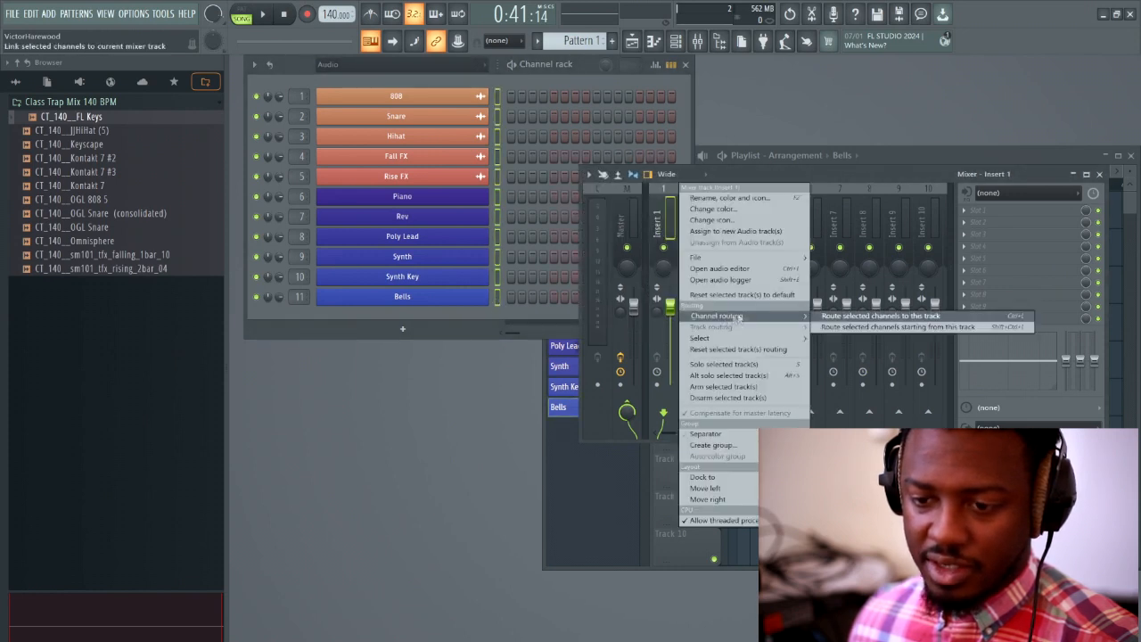
left_click(849, 325)
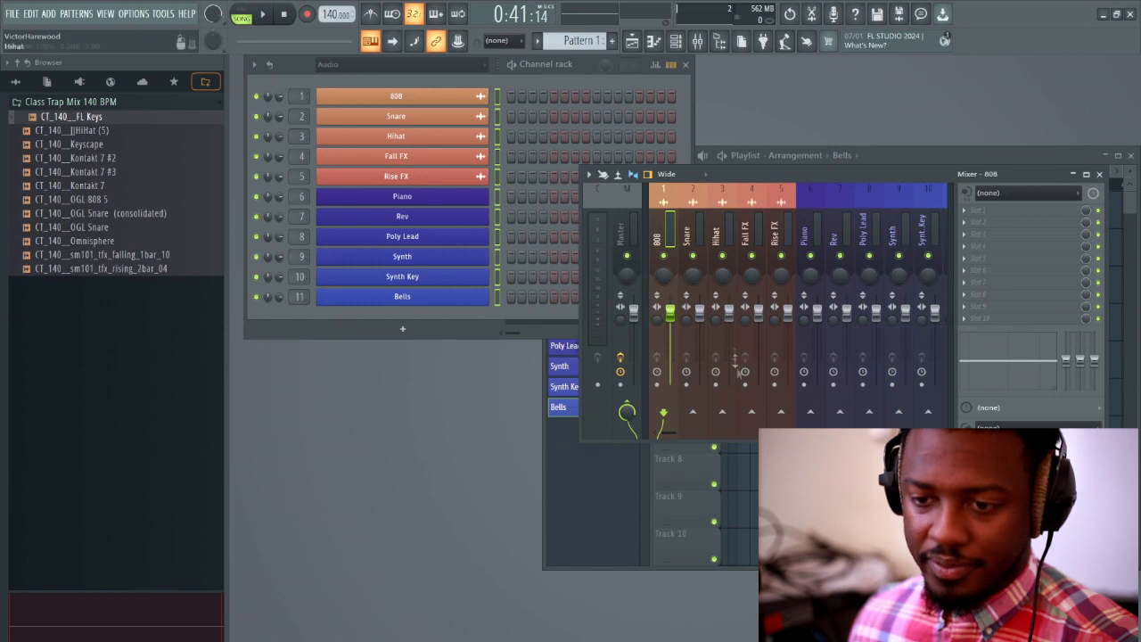
Solo the 808 mixer track and briefly play the song.
right_click(665, 258)
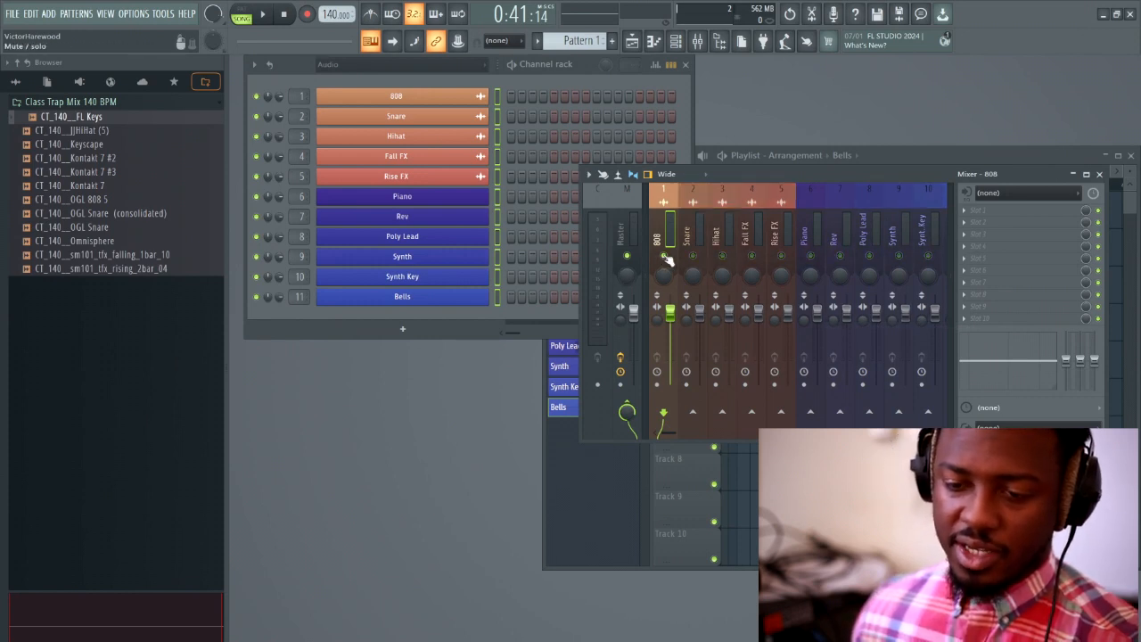
key("space")
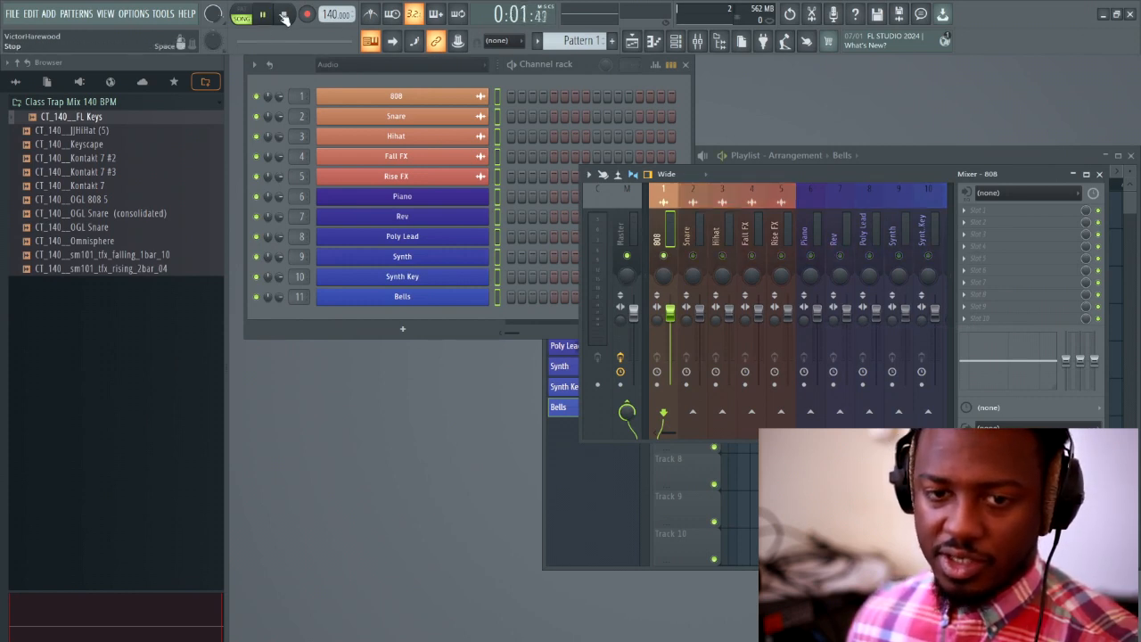
key("space")
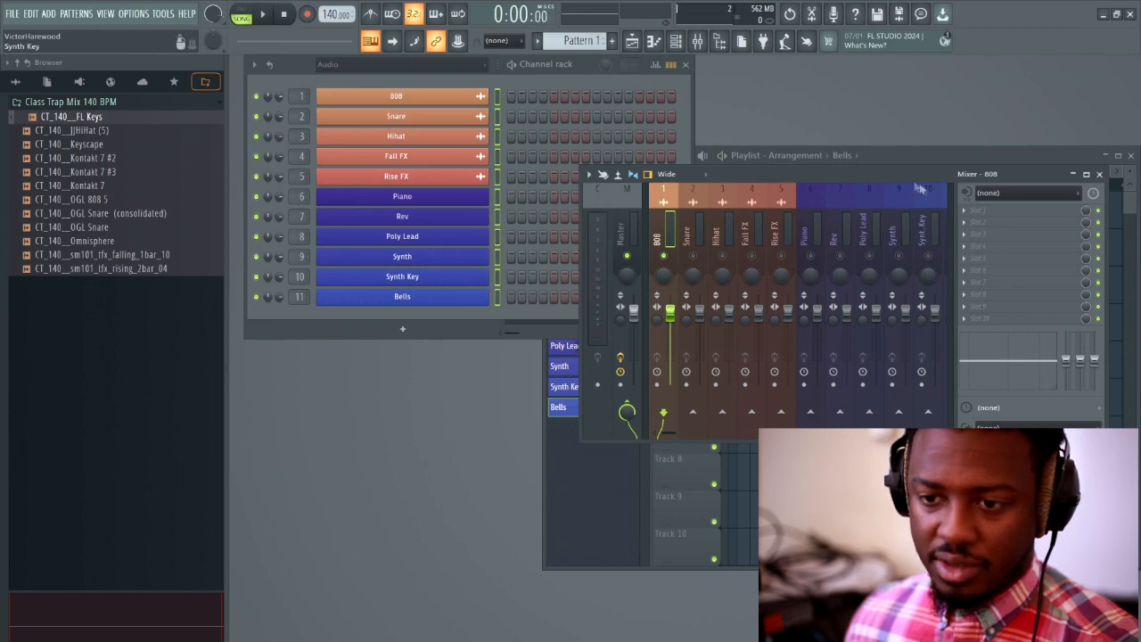
Place all eleven audio clips, from 808 to Bells, on playlist tracks 1 to 11.
left_click(877, 155)
left_click(599, 205)
left_click(595, 412)
left_click_drag(597, 207, 734, 201)
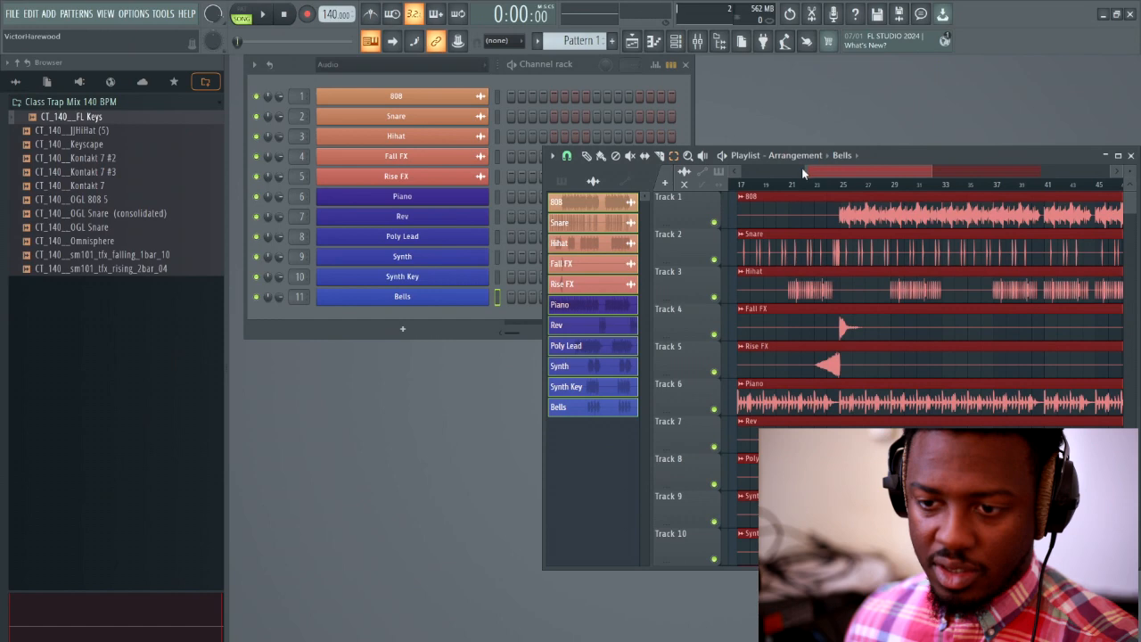
Move the eleven selected audio clips in the playlist so they all start at bar 1.
scroll(801, 167, "down", 3)
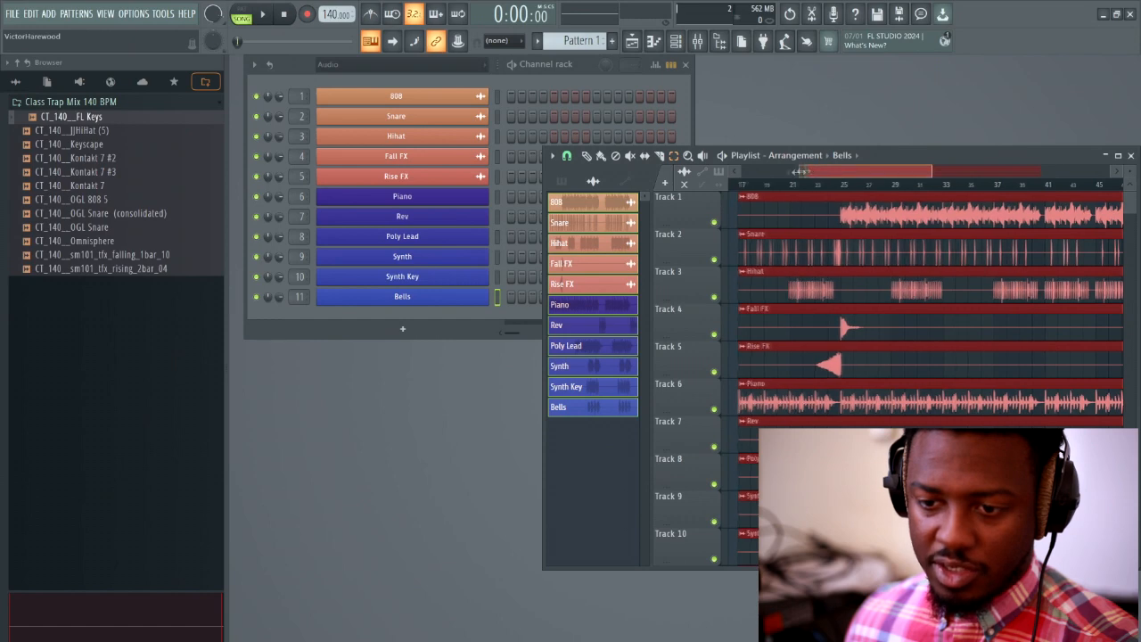
scroll(883, 210, "down", 5)
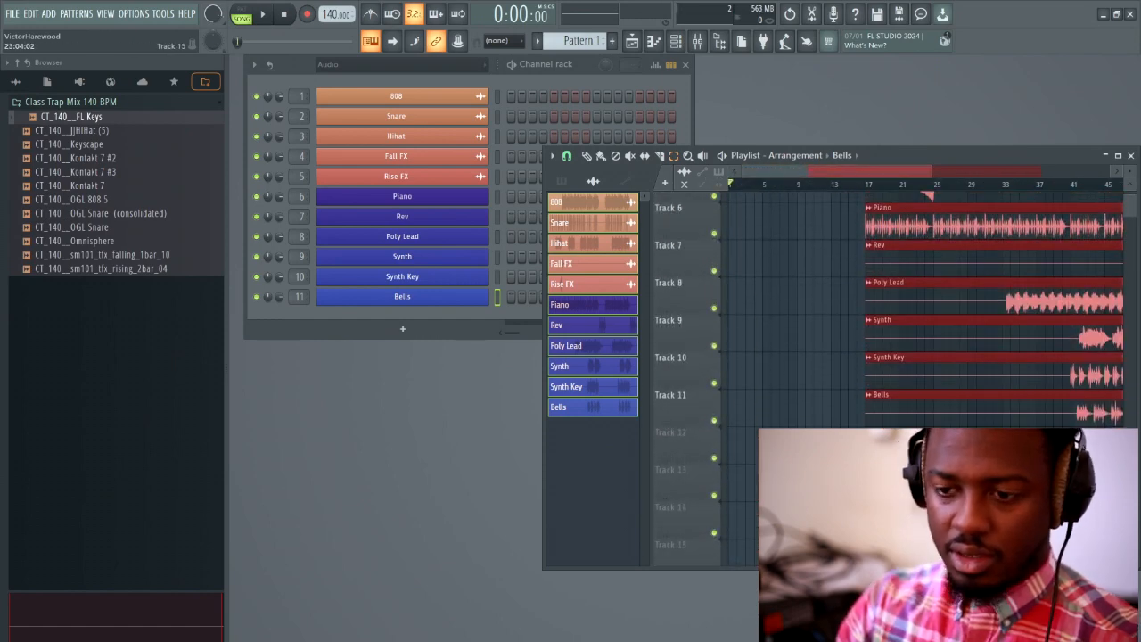
left_click_drag(920, 408, 783, 409)
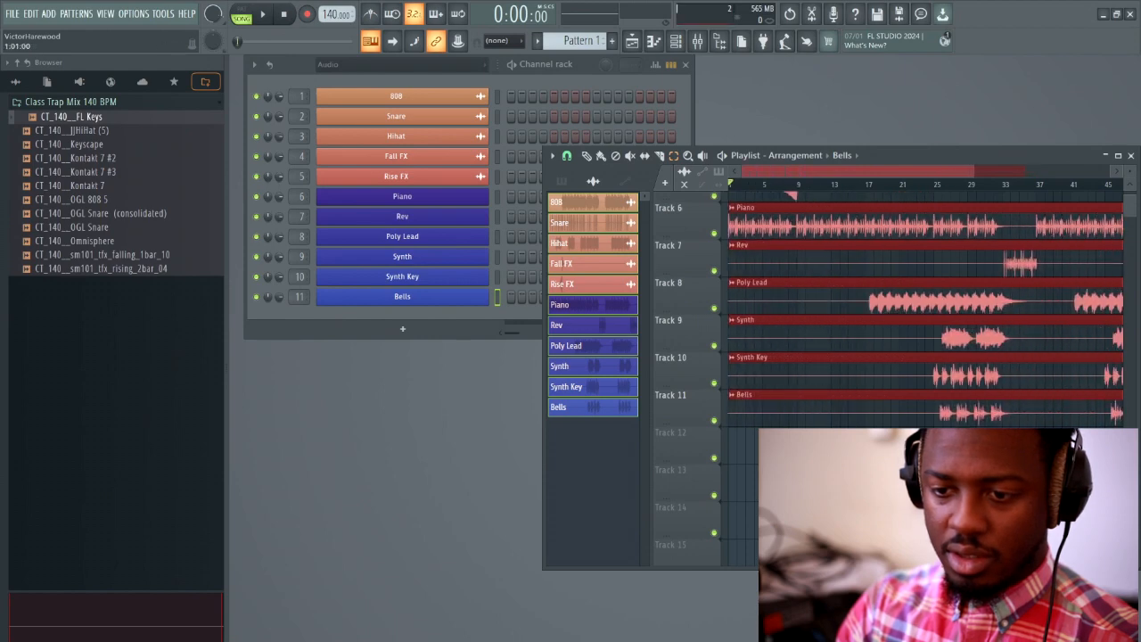
scroll(878, 263, "up", 5)
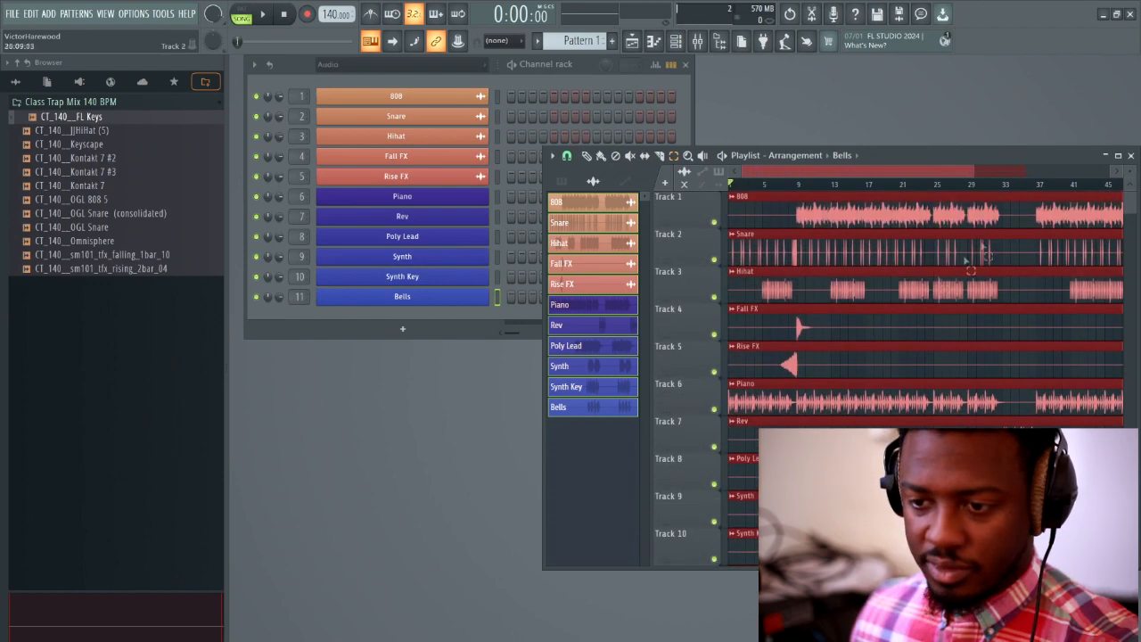
Deselect the clips, set the playlist loop region from bar 25 to bar 33, and play it with the mixer shown.
left_click(942, 185, "ctrl")
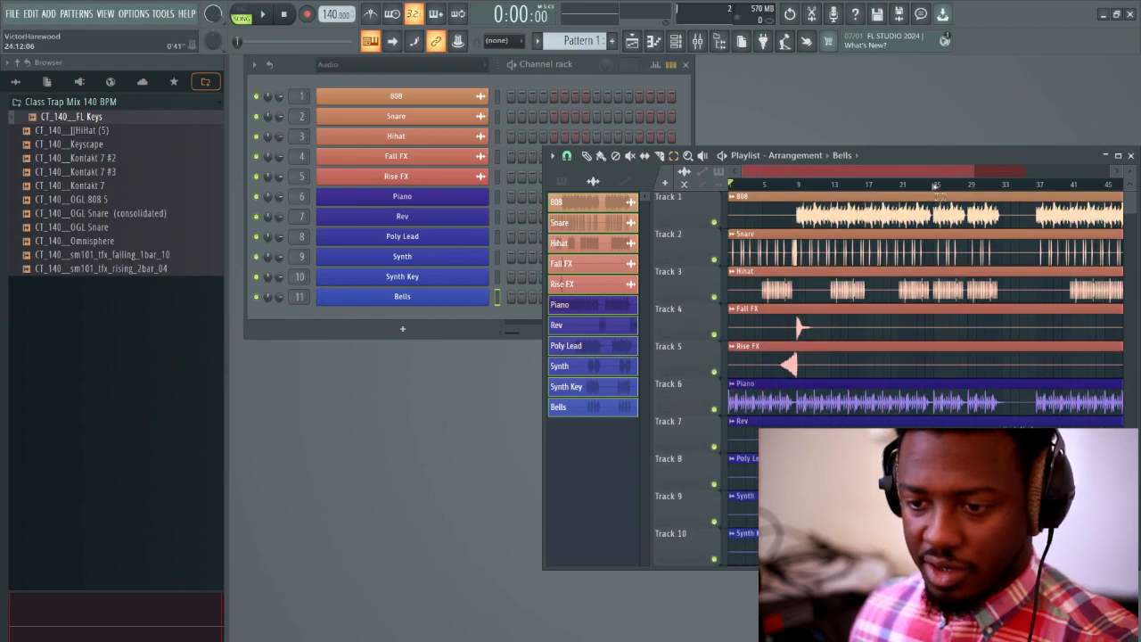
left_click_drag(936, 187, 979, 191)
key("space")
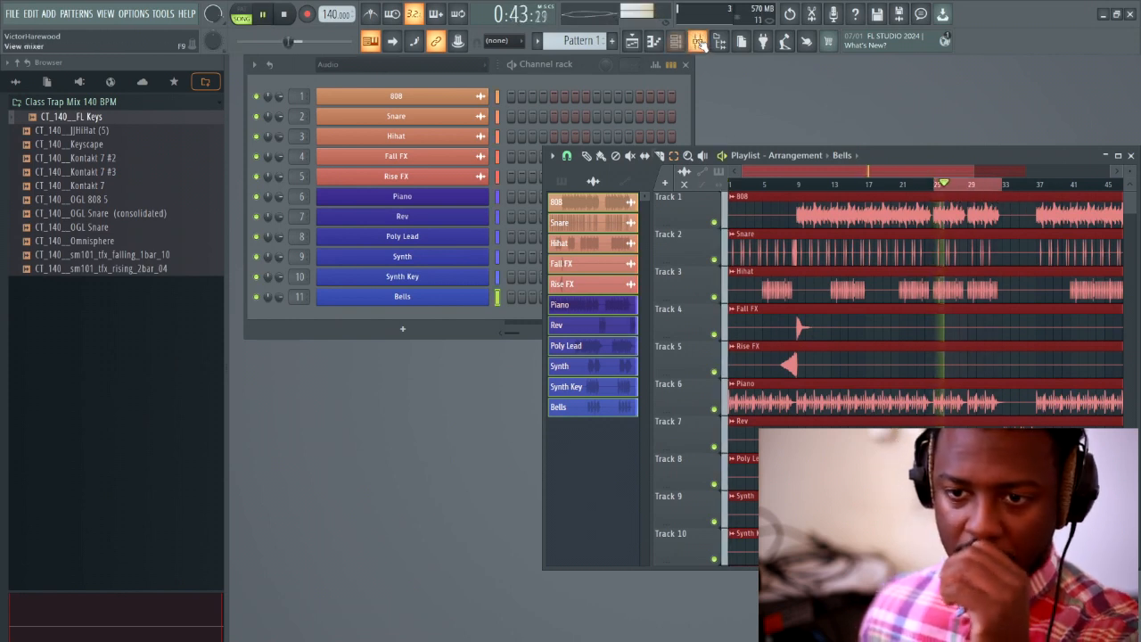
key("F9")
key("space")
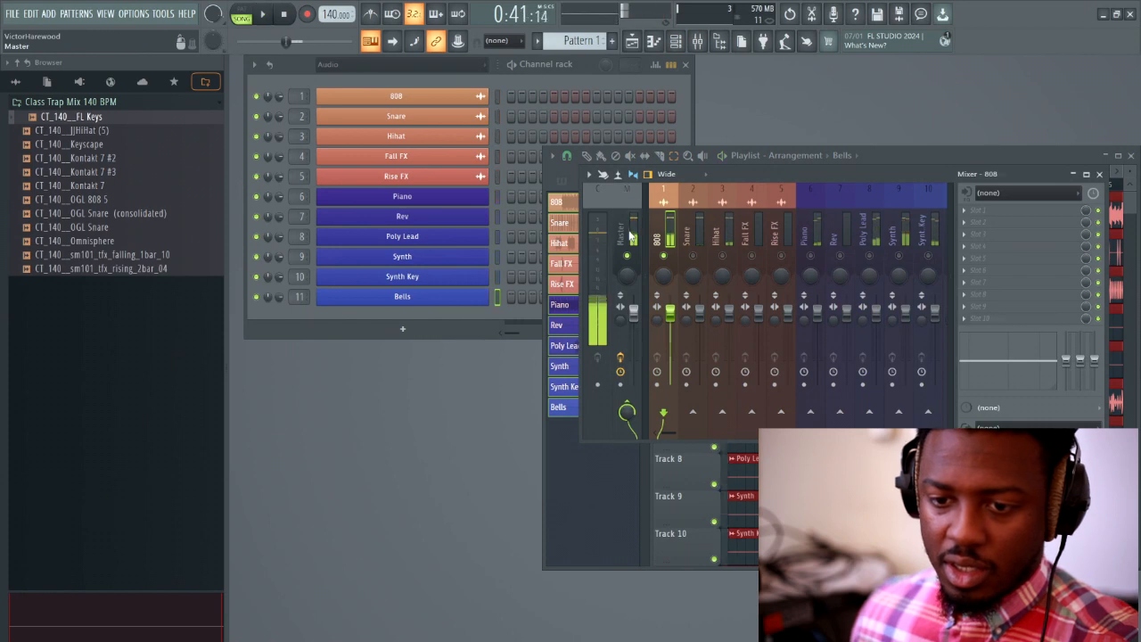
Delete Fruity Limiter from effect slot 10 of the Master mixer track.
left_click(630, 234)
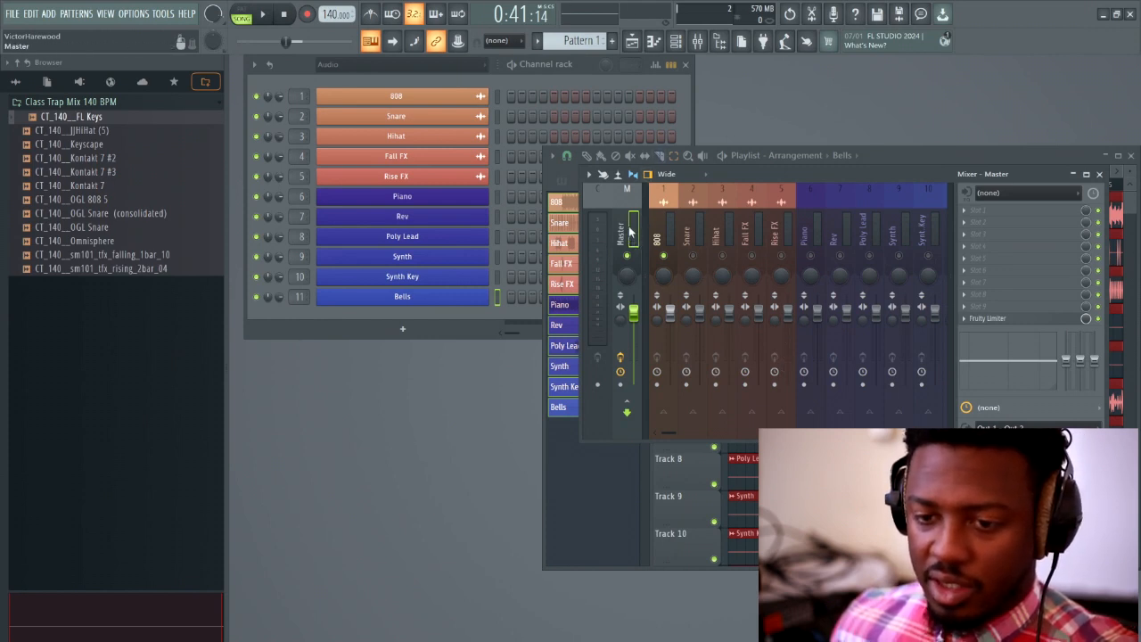
right_click(970, 323)
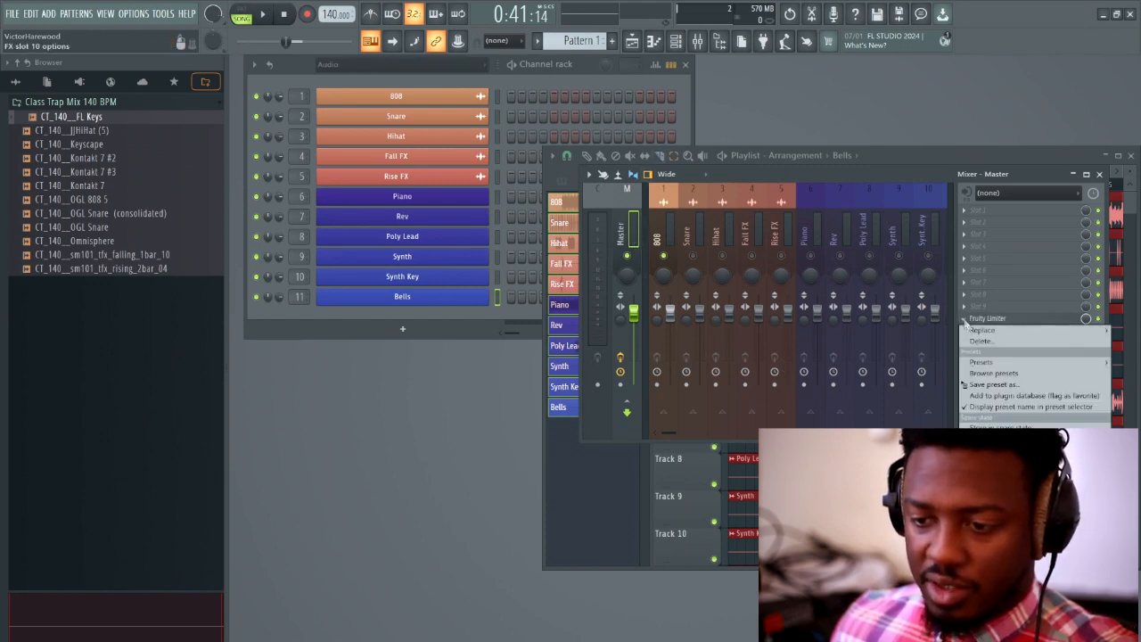
left_click(989, 341)
left_click(612, 385)
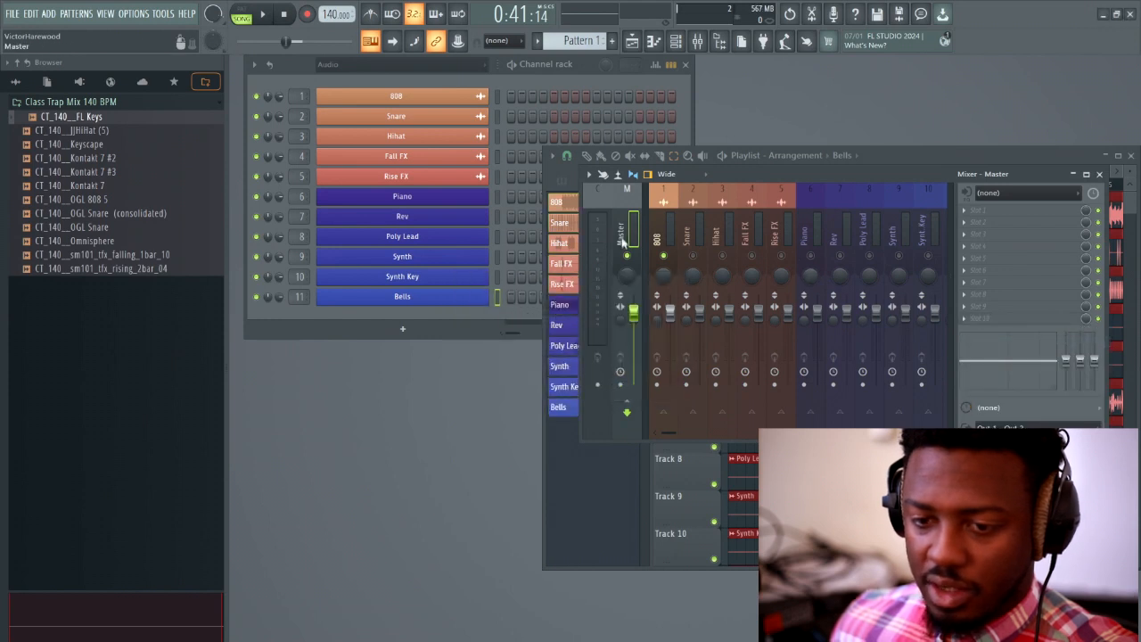
Add Fruity dB meter to slot 1 of the Master track and enlarge its window.
left_click(970, 212)
mouse_move(981, 221)
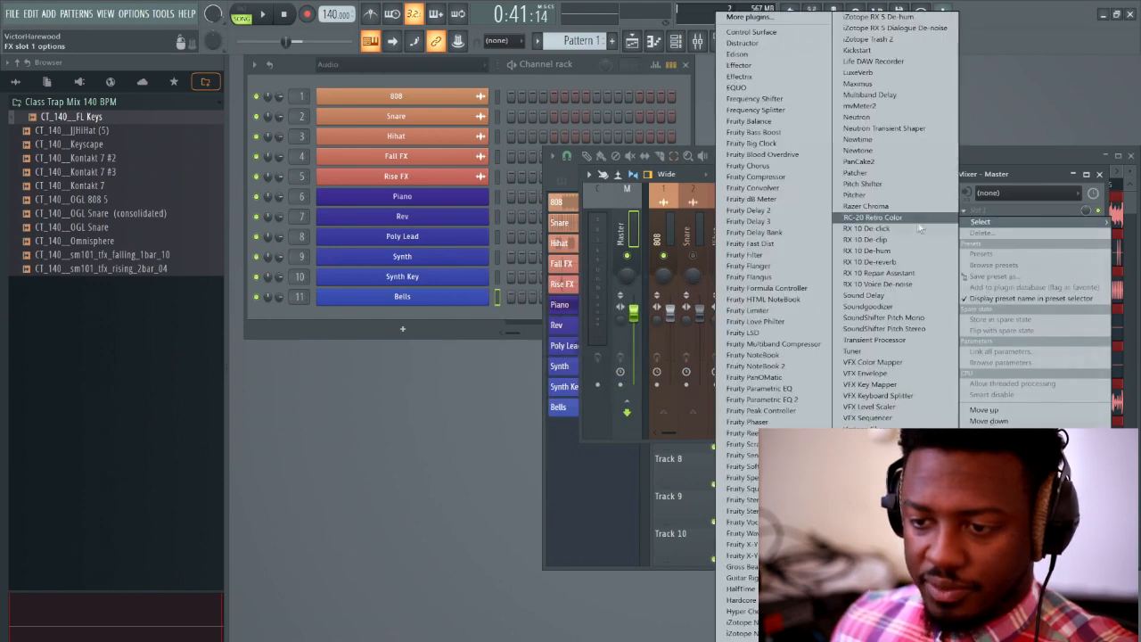
left_click(790, 200)
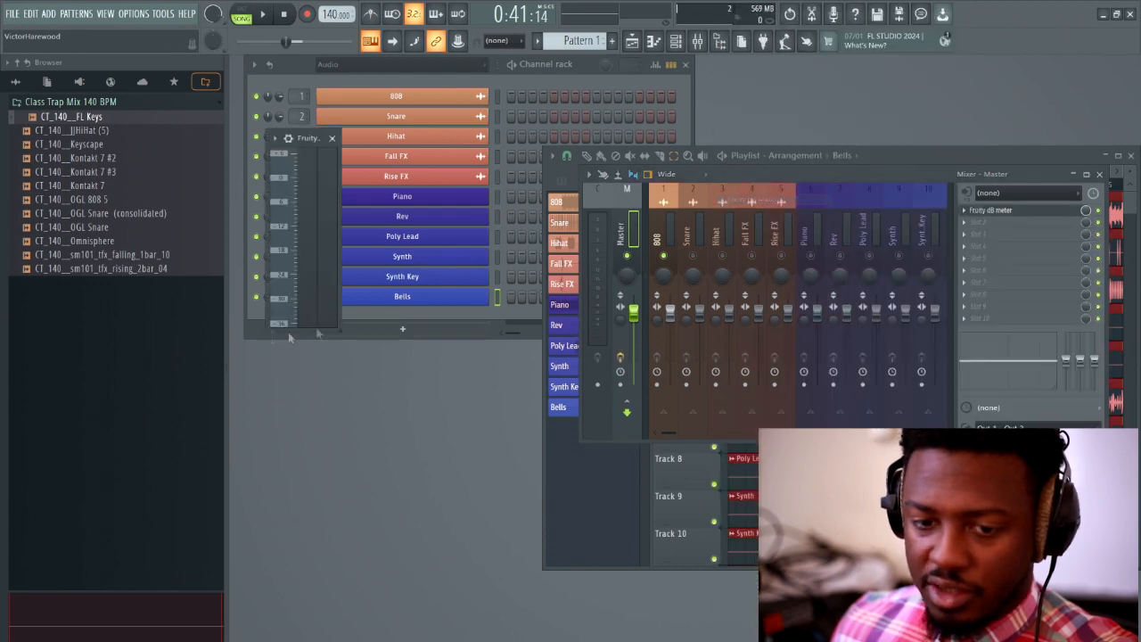
left_click_drag(340, 328, 420, 613)
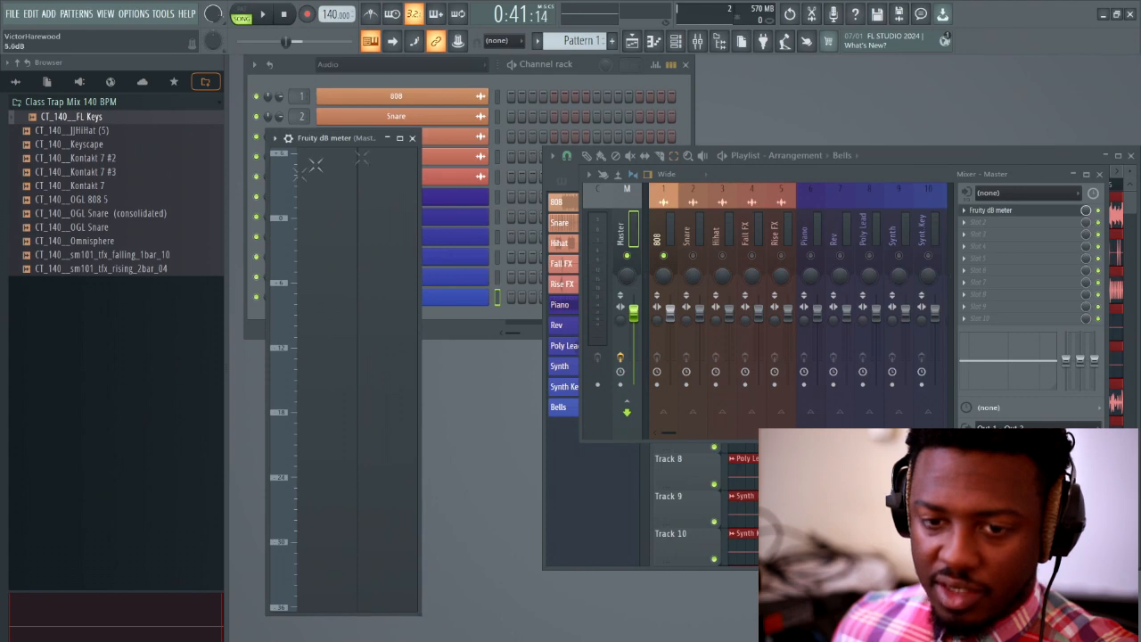
Lower the 808 channel's levels adjustment volume during loop playback until the Master peaks near -6 dB, and close the channel settings.
left_click(442, 101)
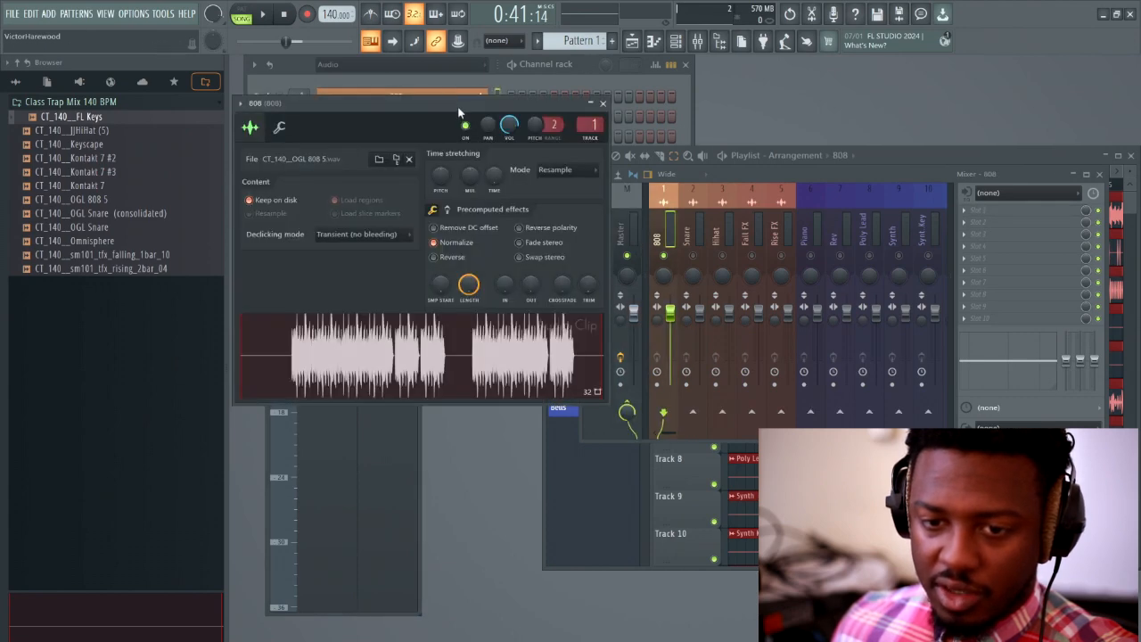
left_click_drag(460, 113, 825, 121)
left_click(650, 139)
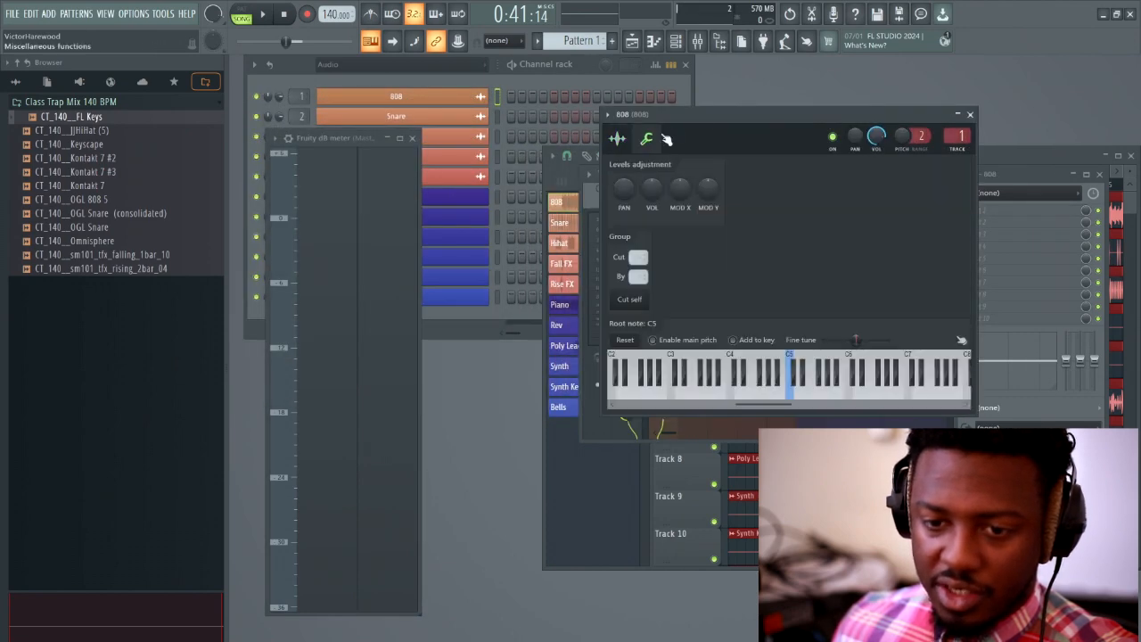
key("space")
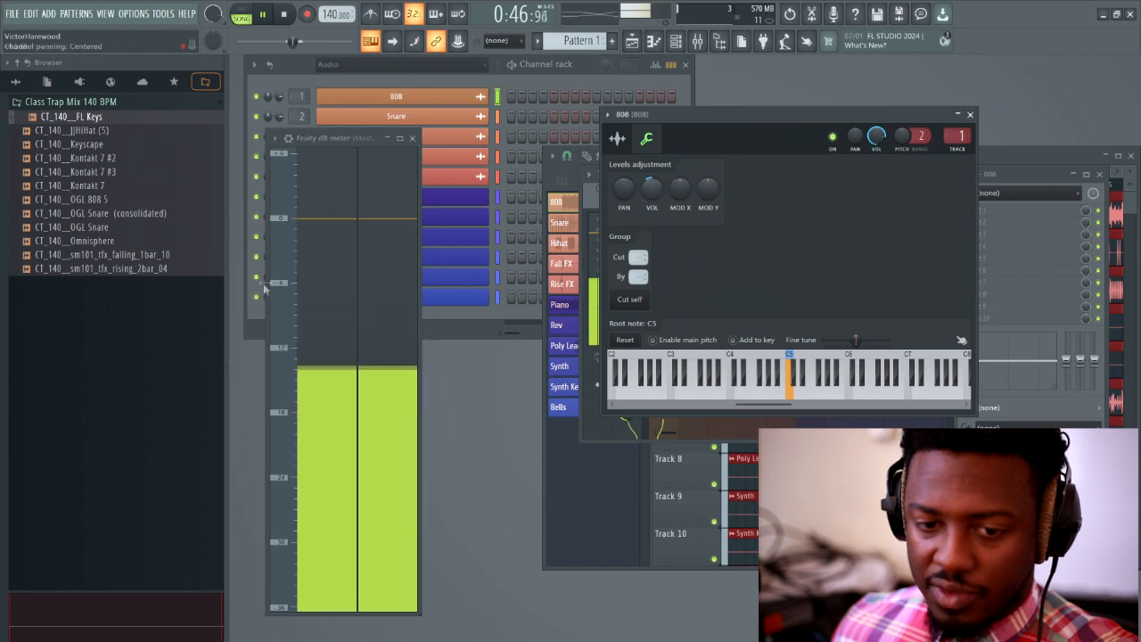
left_click_drag(649, 187, 649, 189)
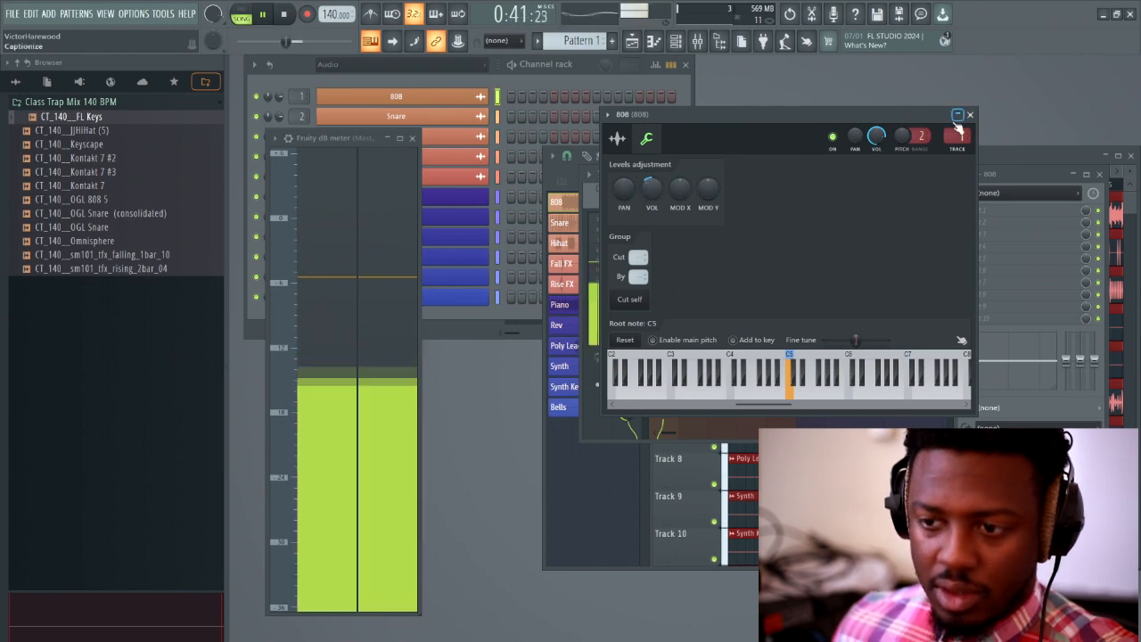
left_click(970, 114)
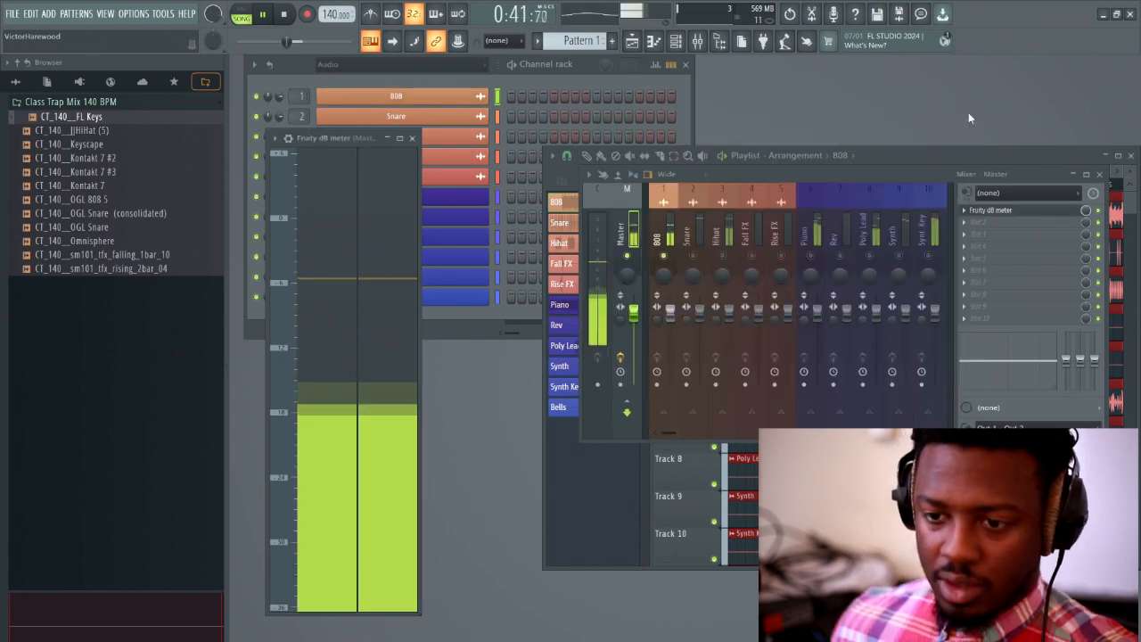
Add Fruity Limiter to slot 1 of the 808 mixer track.
left_click(668, 240)
left_click(969, 217)
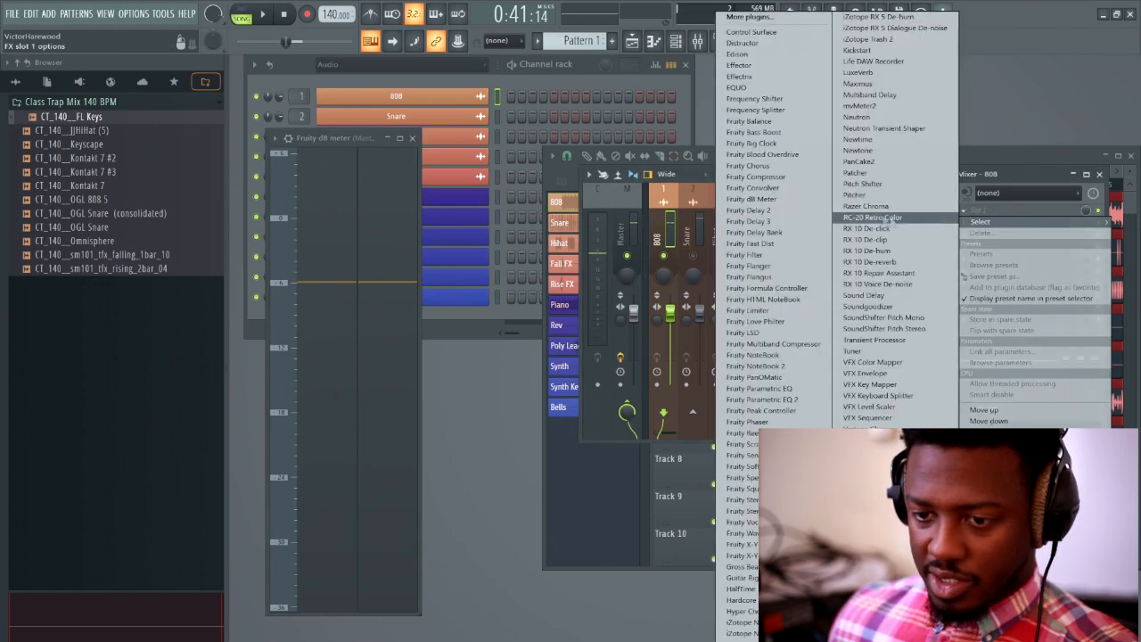
left_click(793, 311)
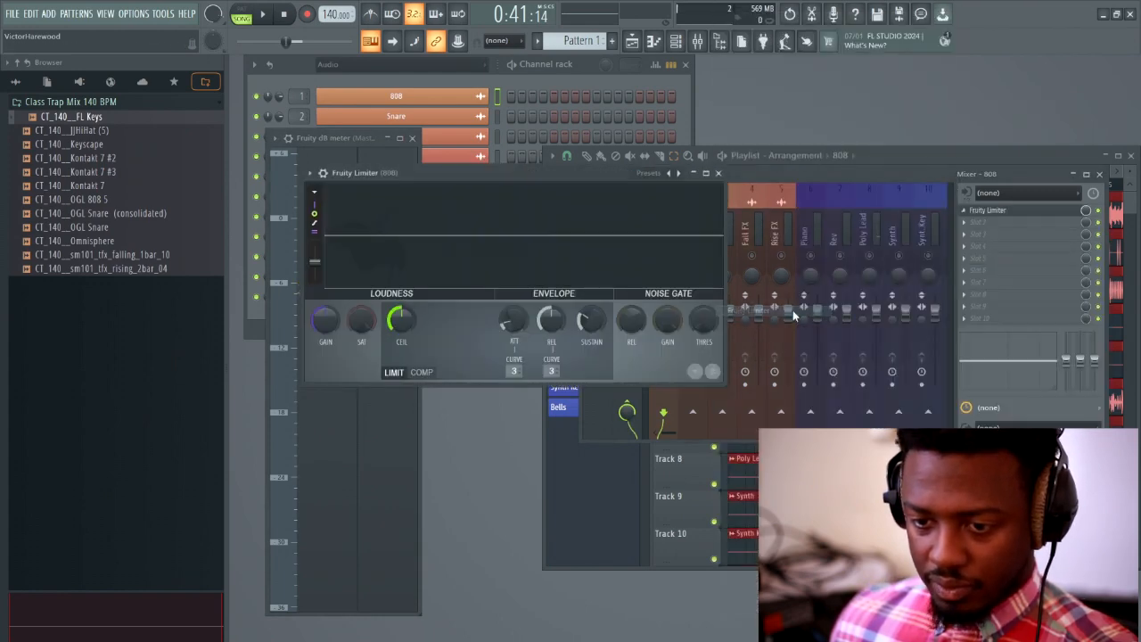
Load the Max loudness (slight saturation) preset in the 808's Fruity Limiter and play the loop to hear it.
left_click(310, 174)
mouse_move(336, 220)
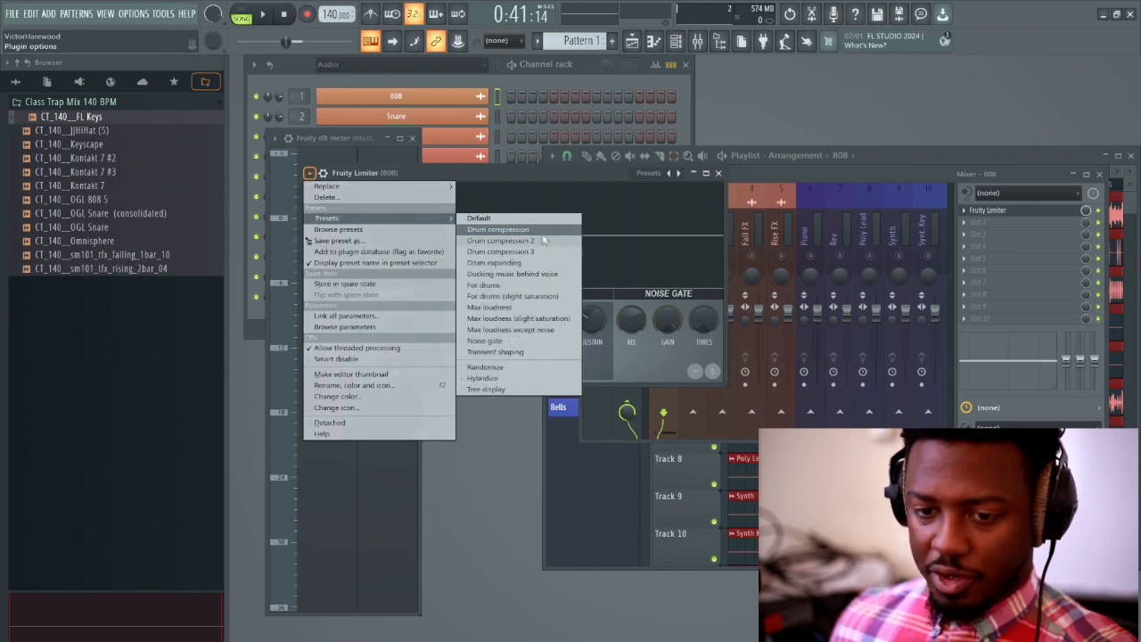
left_click(540, 319)
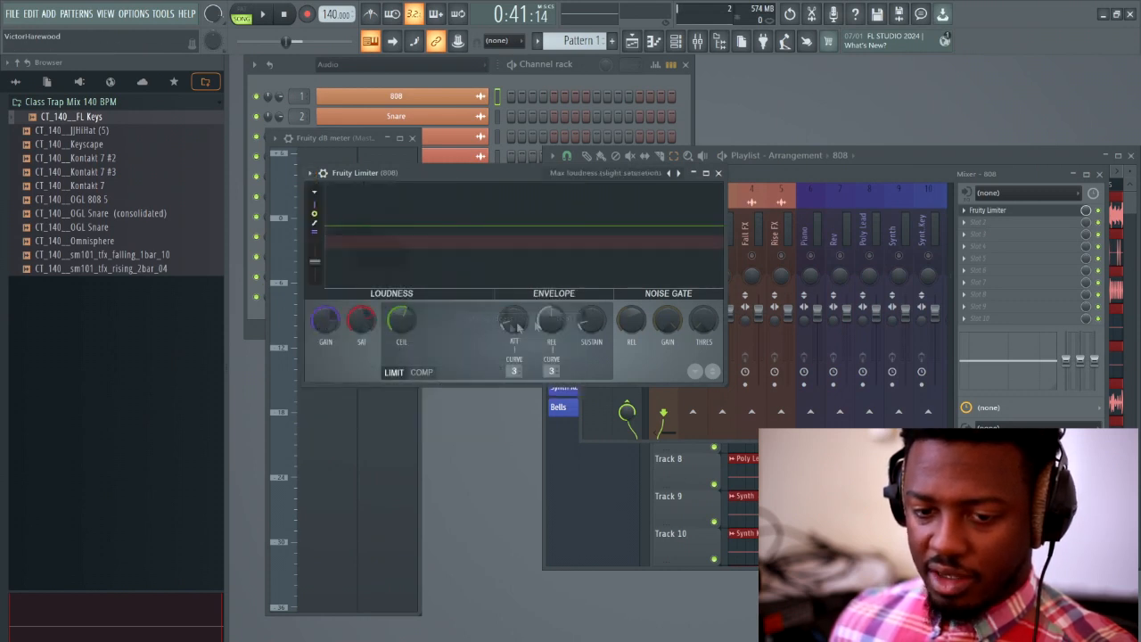
left_click_drag(507, 186, 653, 254)
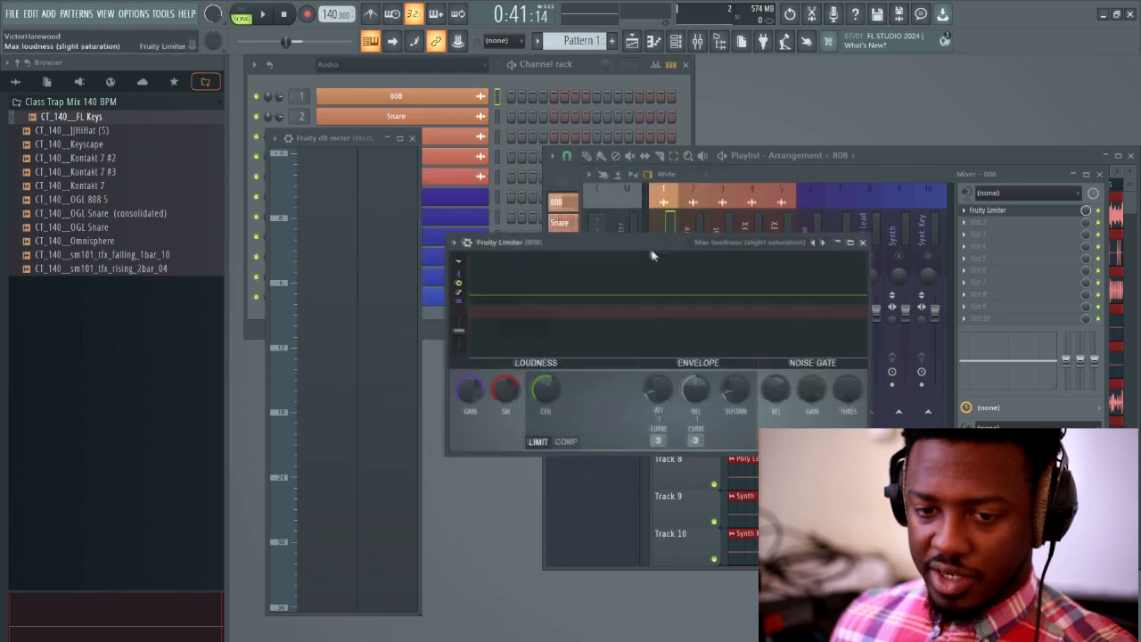
key("space")
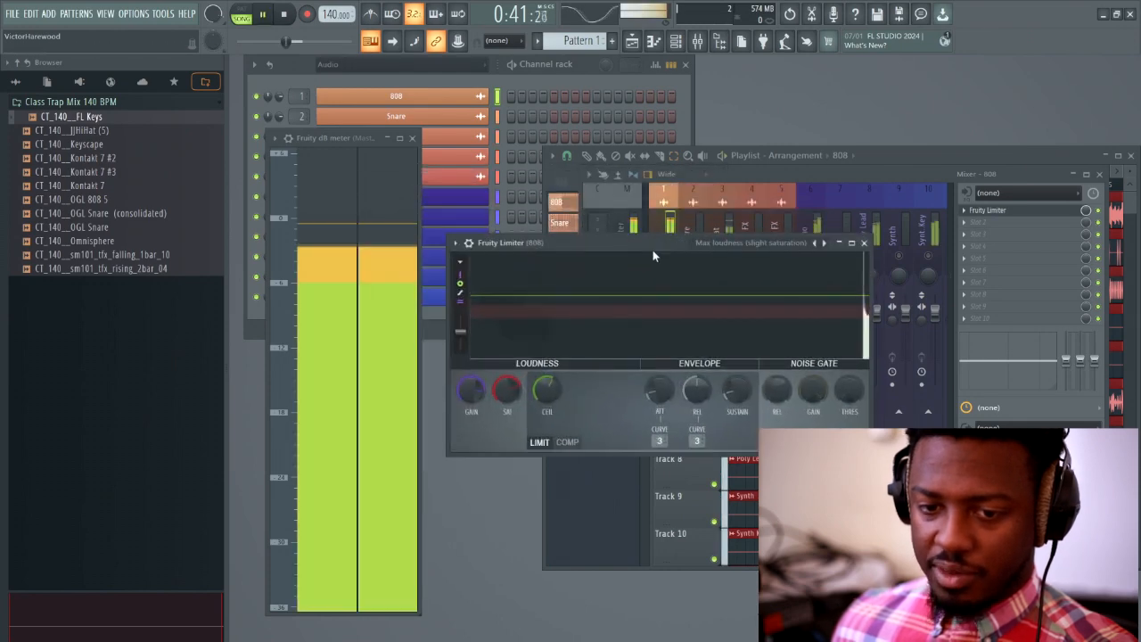
Raise the ceiling of the 808's Fruity Limiter during loop playback, with its window moved clear of the meter, and close the limiter.
left_click(830, 177)
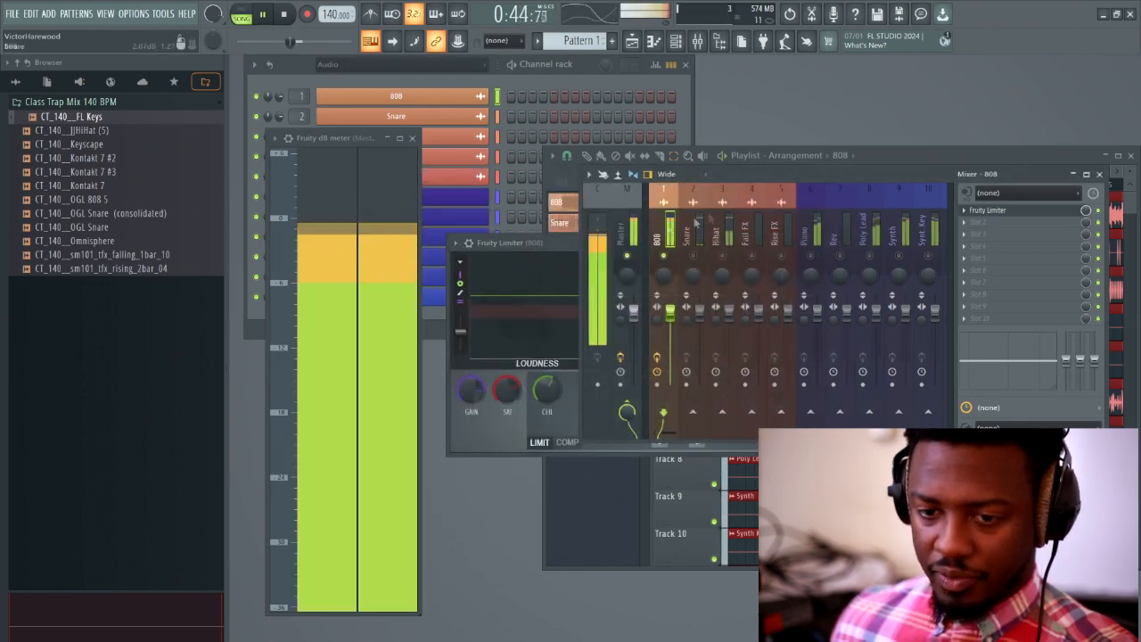
left_click_drag(564, 254, 694, 241)
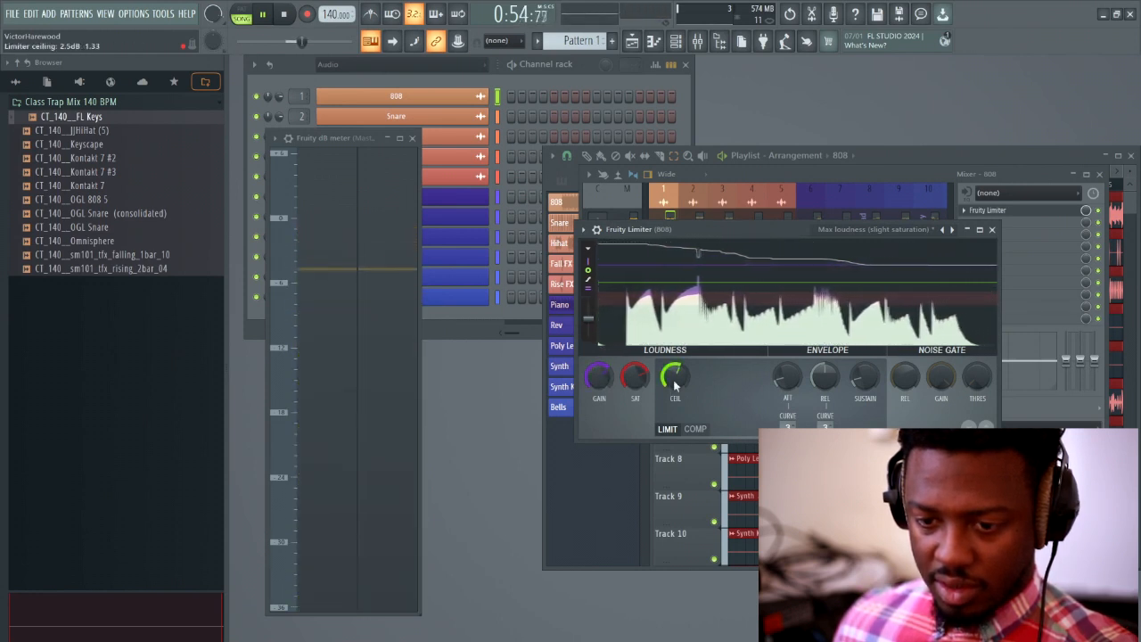
left_click_drag(676, 381, 677, 361)
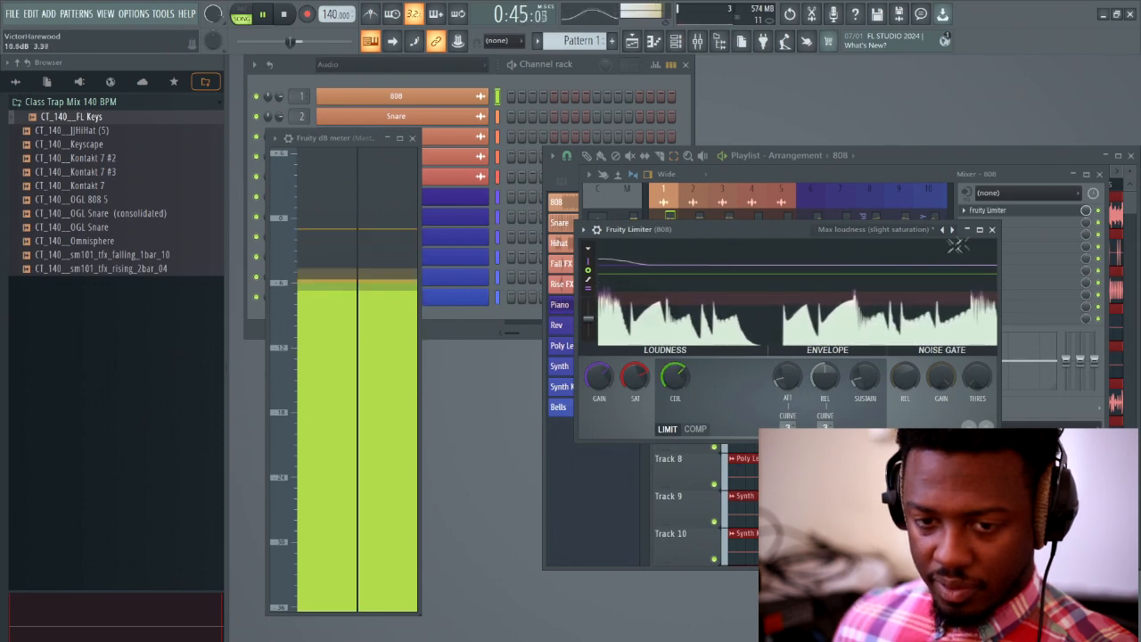
left_click(994, 230)
Set the 808 channel's levels adjustment volume to 66% (-8.8 dB), close the channel settings, and replay the loop to check the Master level.
left_click(407, 97)
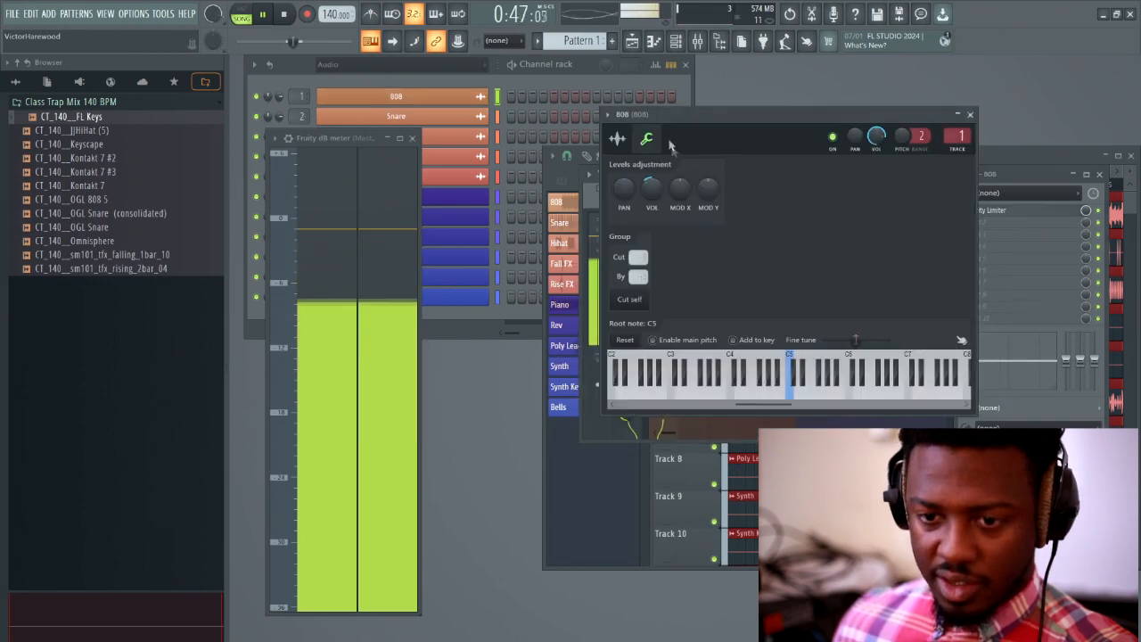
left_click_drag(651, 191, 650, 200)
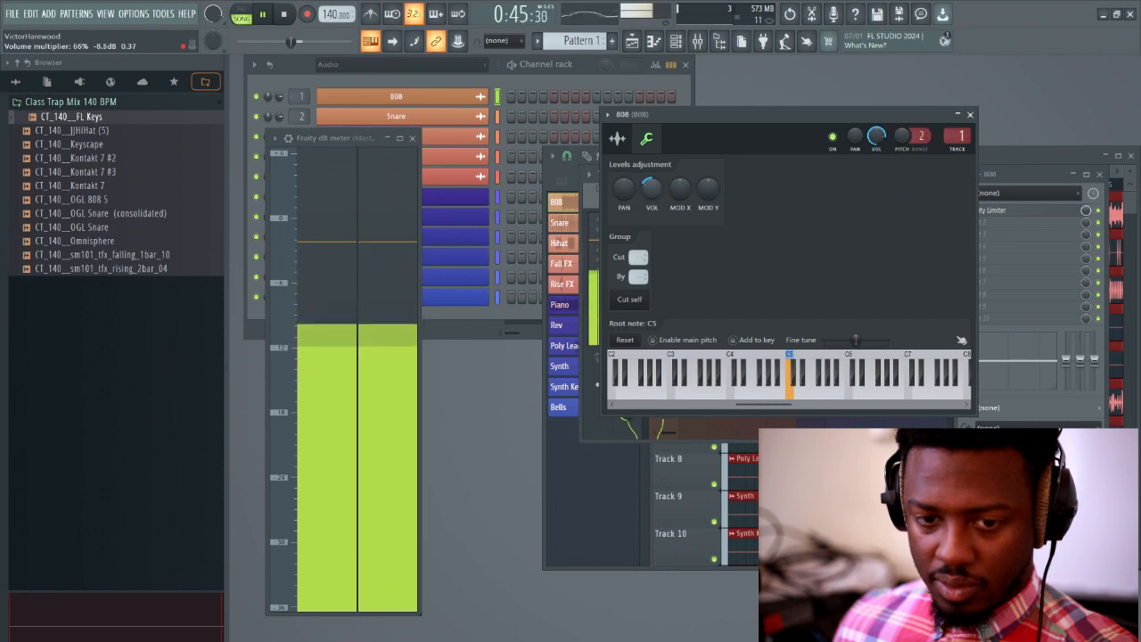
left_click(970, 114)
key("space")
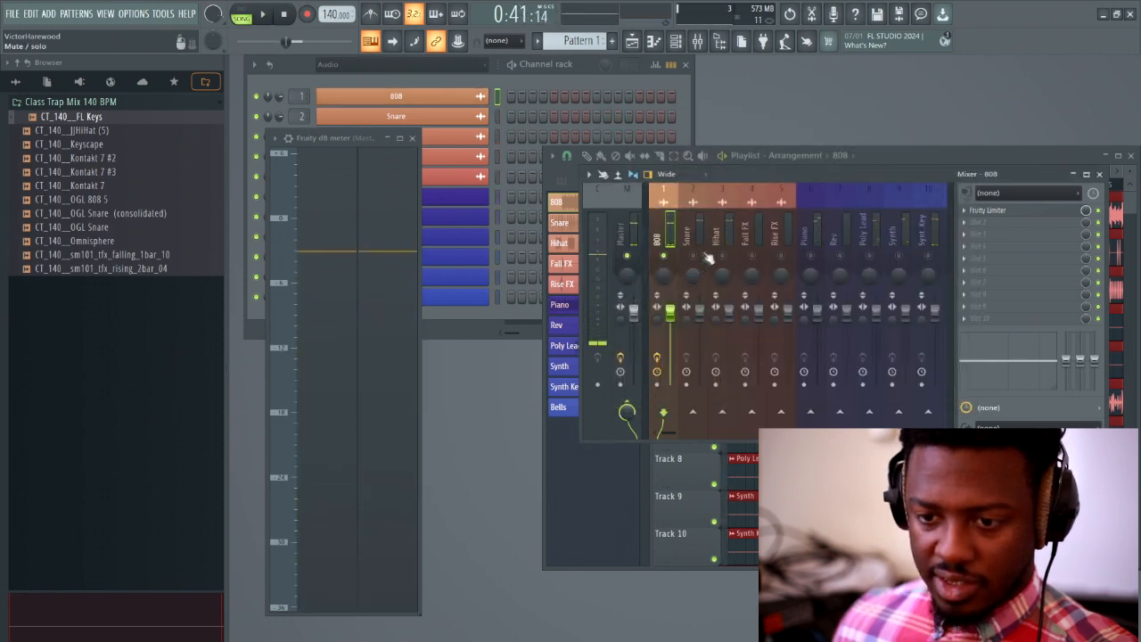
key("space")
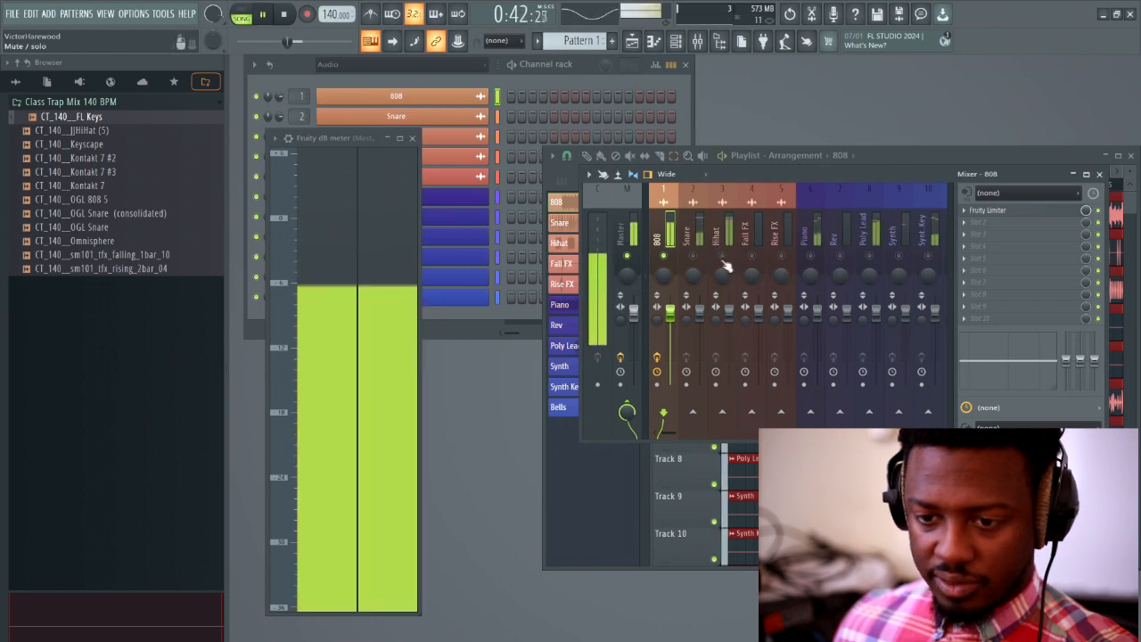
key("space")
key("space")
Select the Snare mixer track, lower the Snare channel's levels adjustment volume to 83% (-4.0 dB) during playback, and bring the playlist forward.
left_click(702, 233)
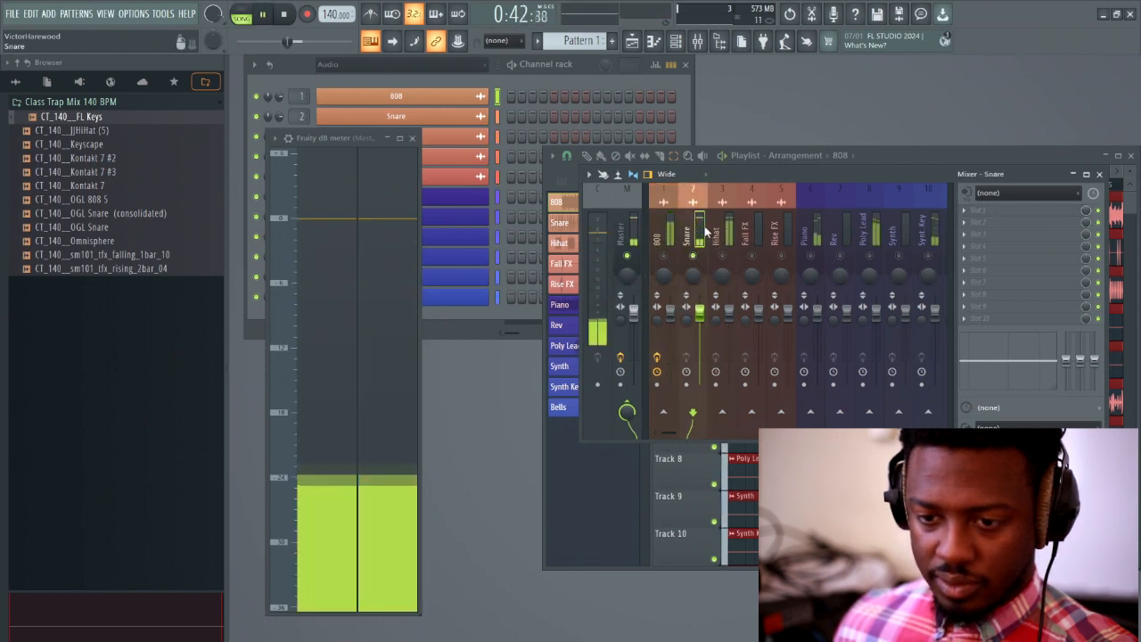
left_click(471, 117)
left_click_drag(484, 120, 959, 183)
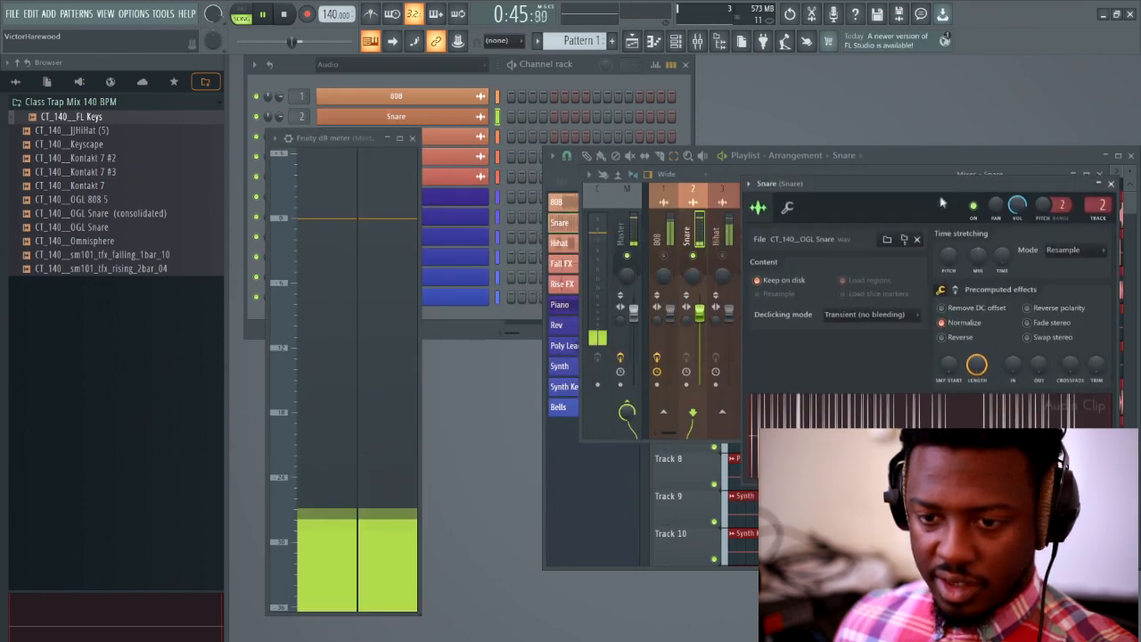
left_click(787, 207)
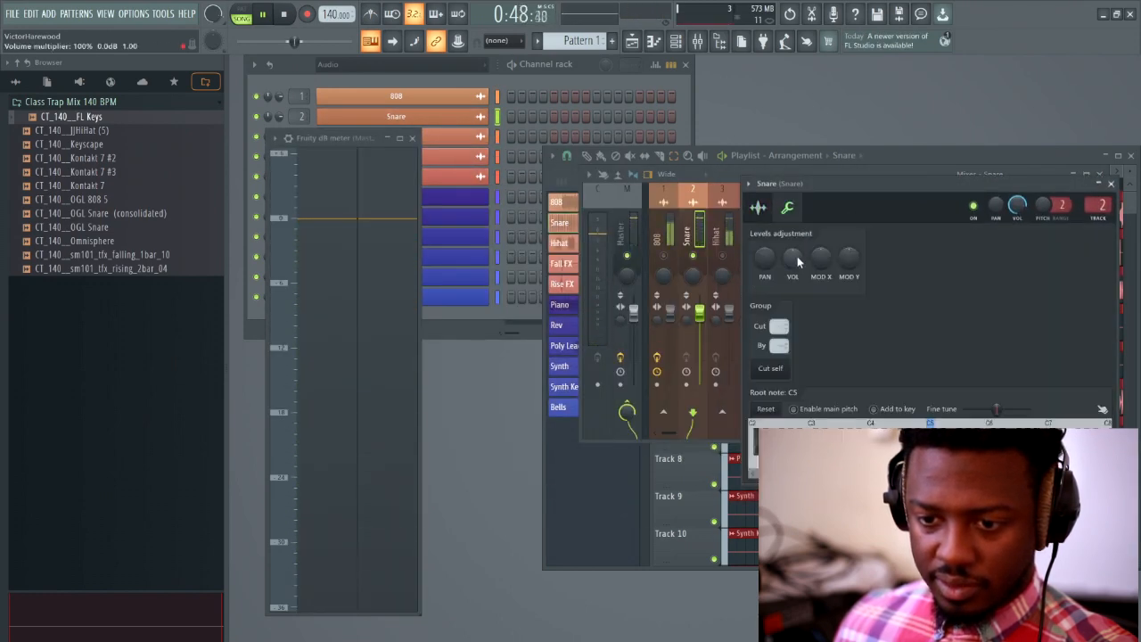
left_click_drag(793, 259, 792, 272)
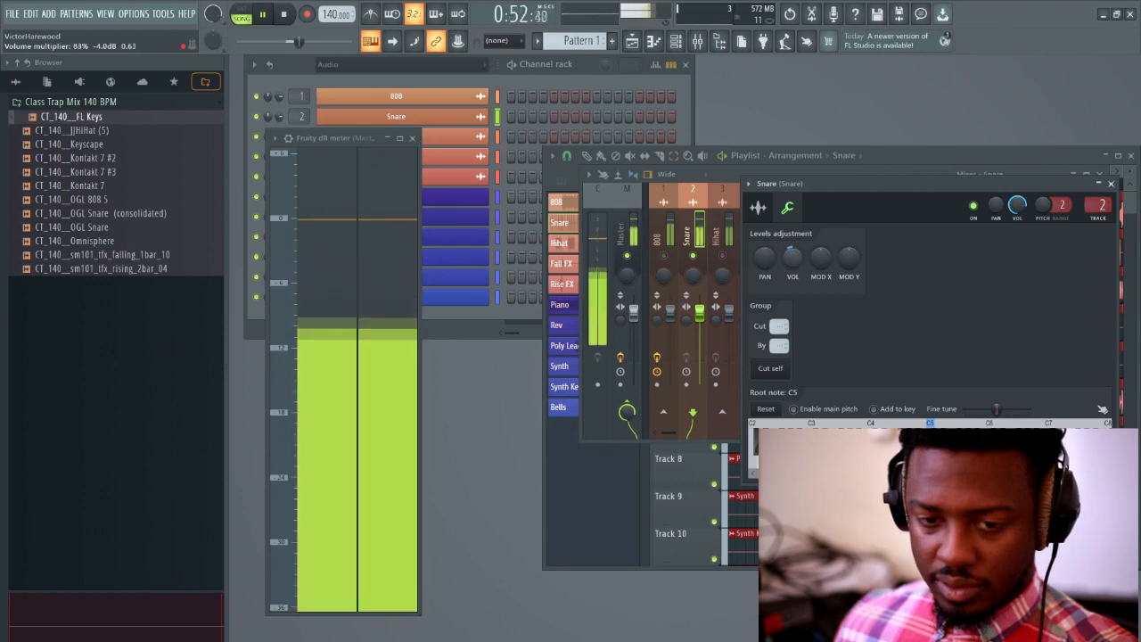
left_click(641, 485)
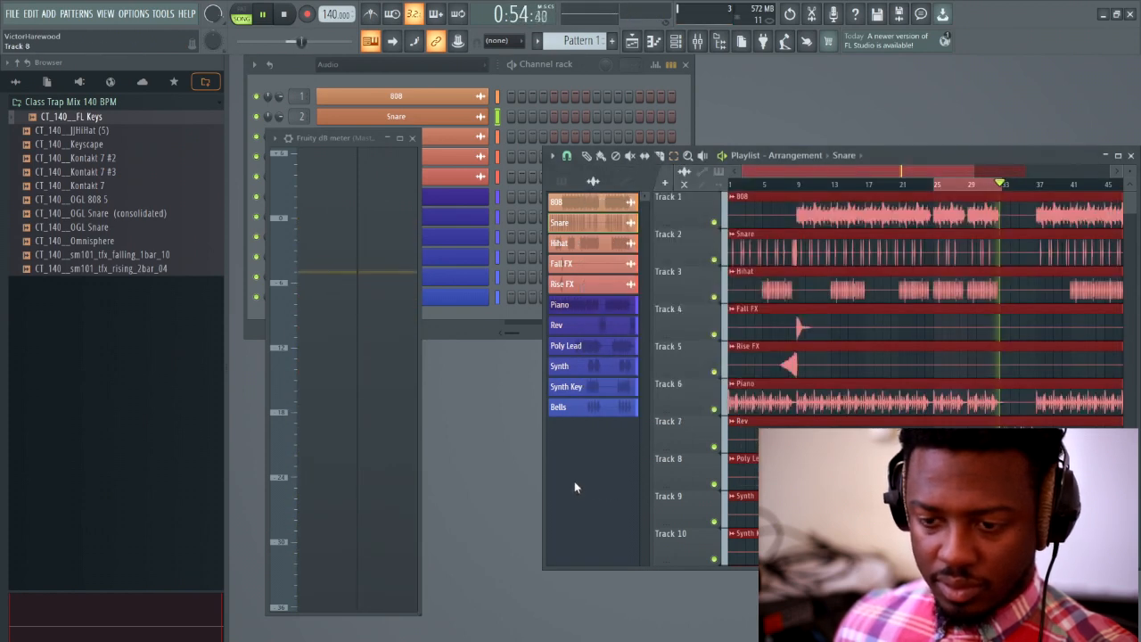
Set the playlist loop range to the half-bar snare section from 27:05:00 to 27:13:00.
left_click(936, 183)
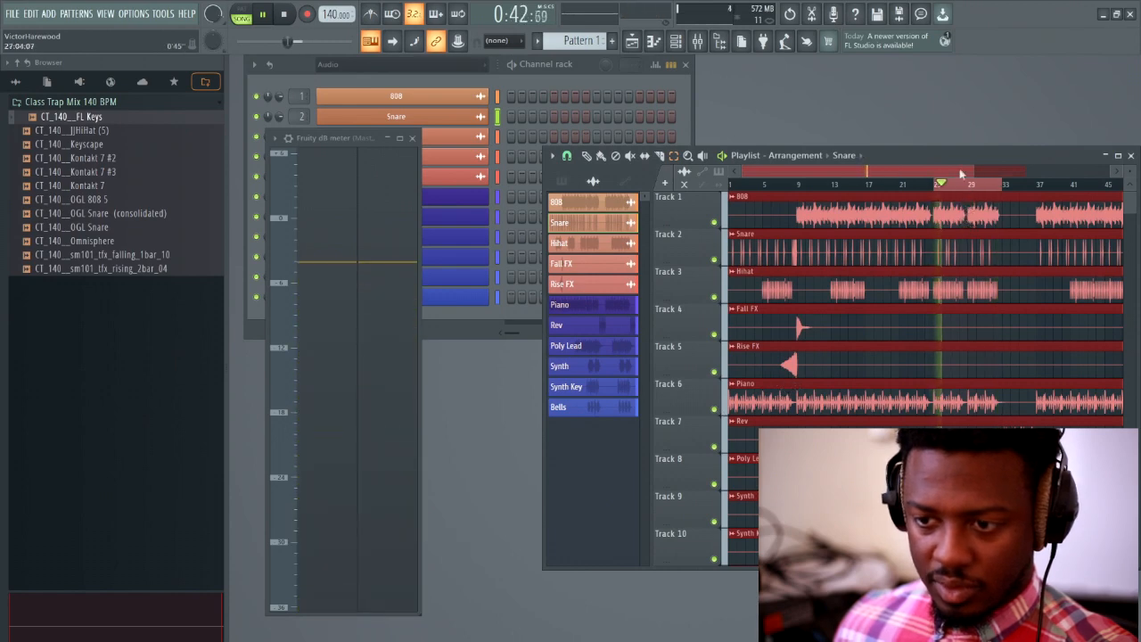
left_click_drag(976, 171, 879, 168)
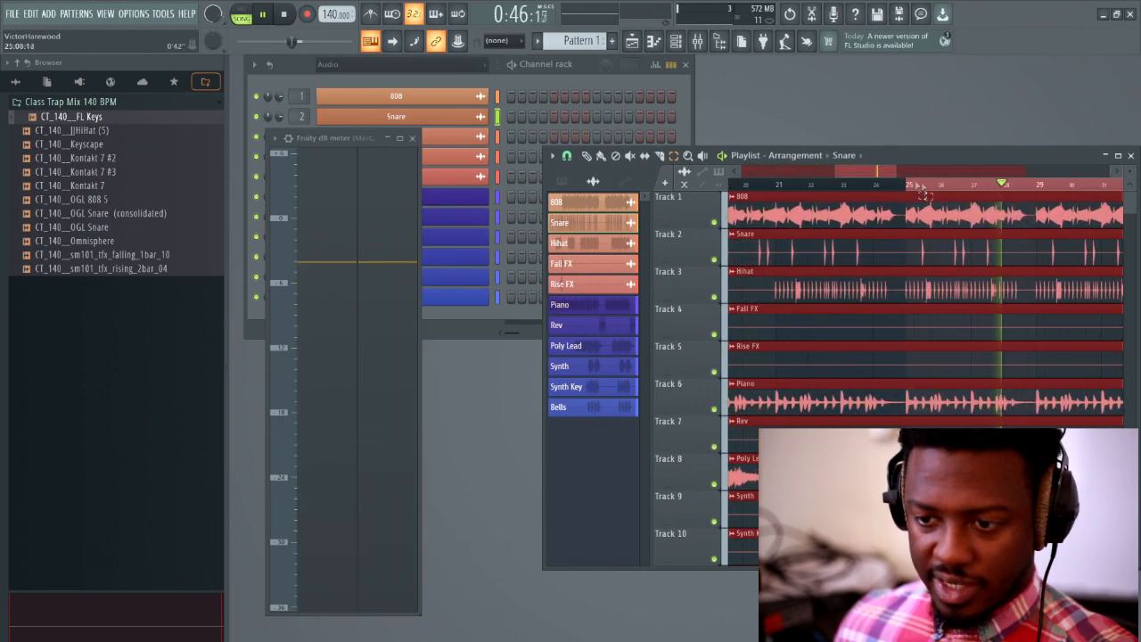
left_click(991, 185)
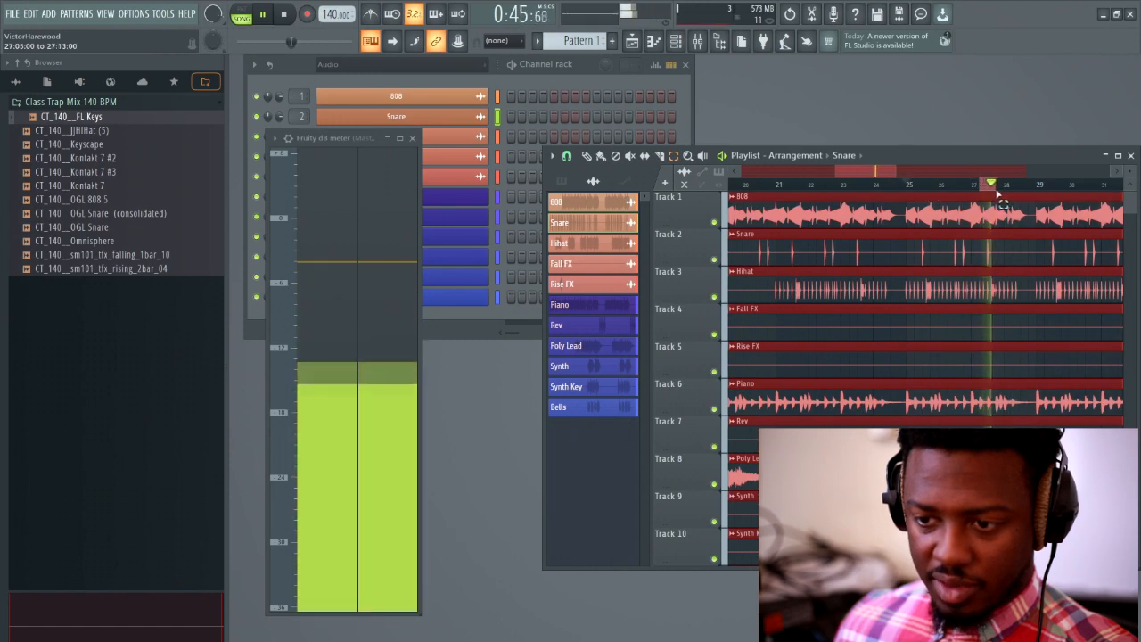
Show the mixer and set the Snare channel's volume multiplier to about 82%.
left_click(702, 42)
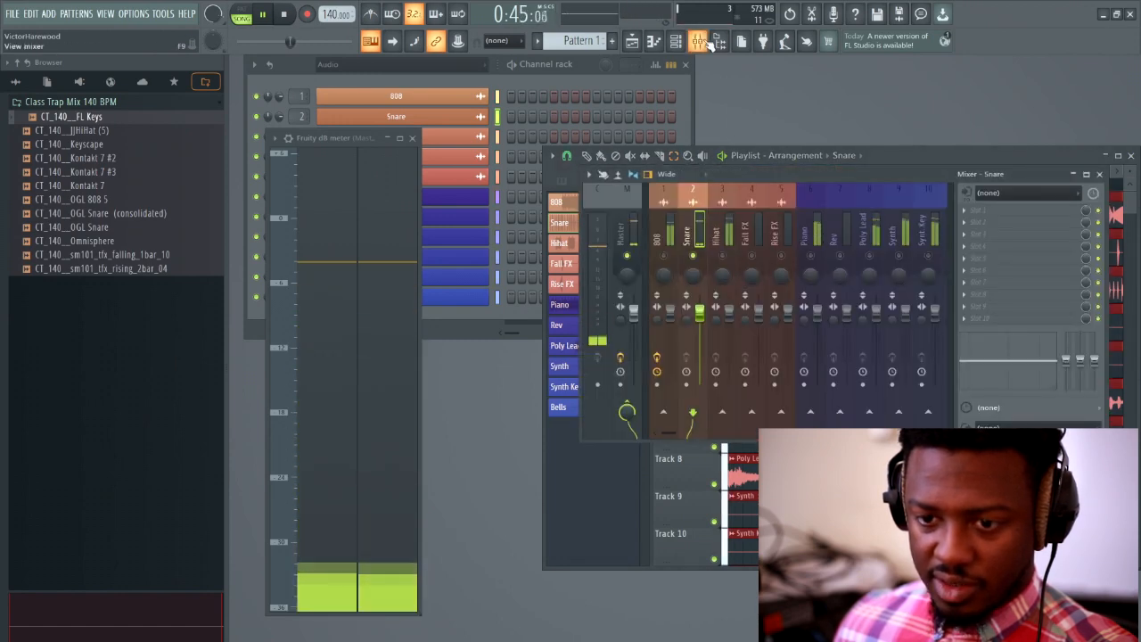
left_click(464, 117)
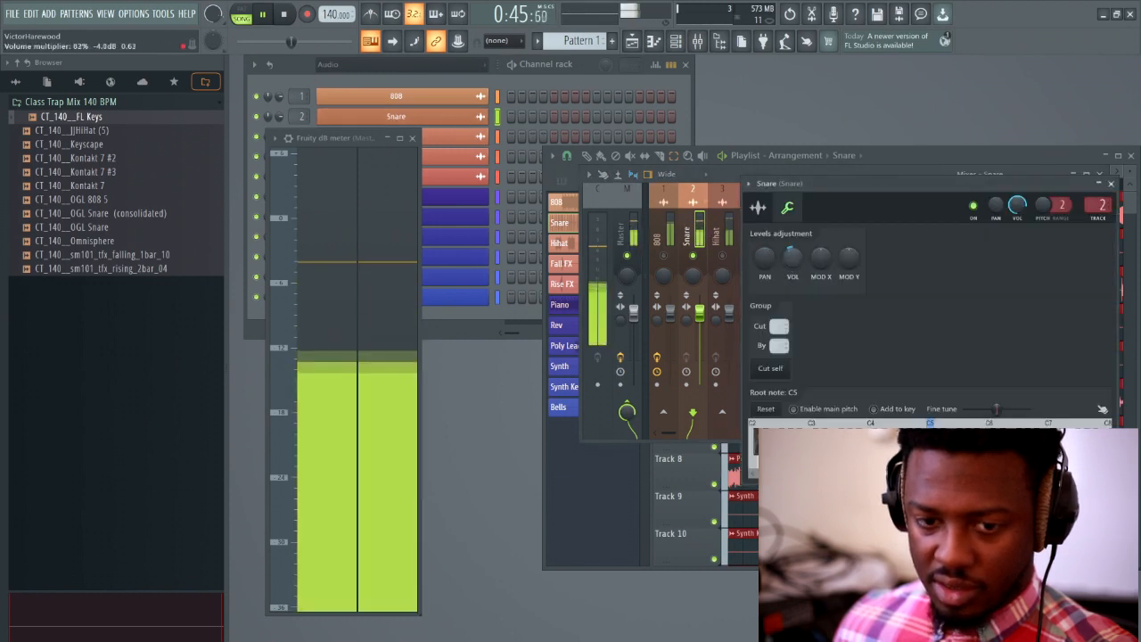
left_click(1112, 184)
Add Fruity Limiter to the Snare track's first effect slot with the Max loudness (slight saturation) preset and a ceiling of about 8.9 dB.
left_click(968, 221)
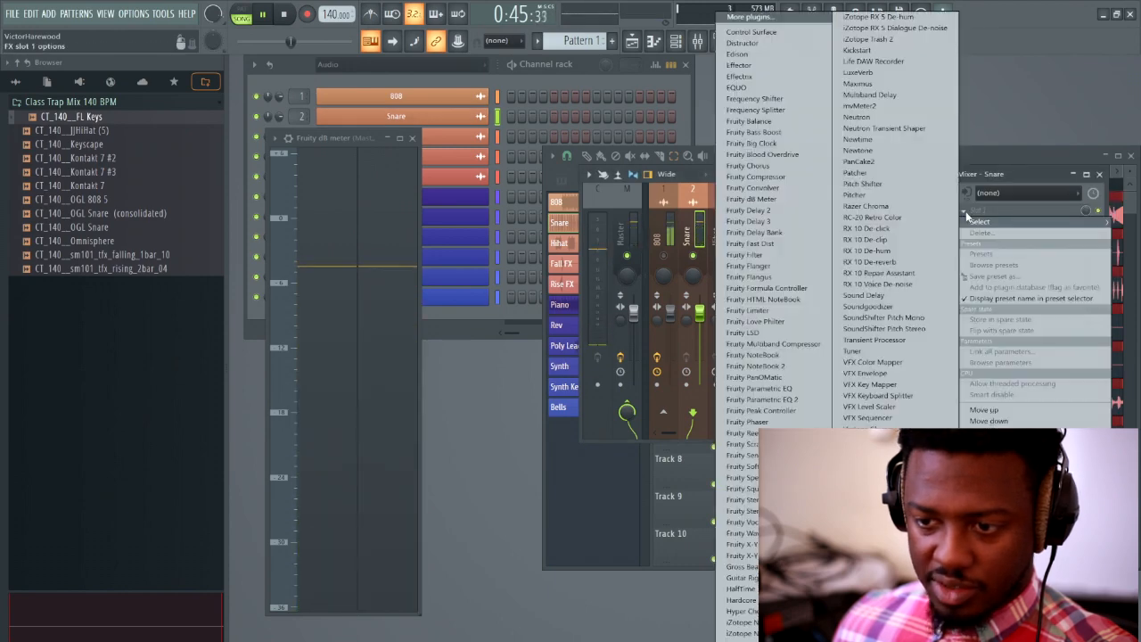
left_click(796, 307)
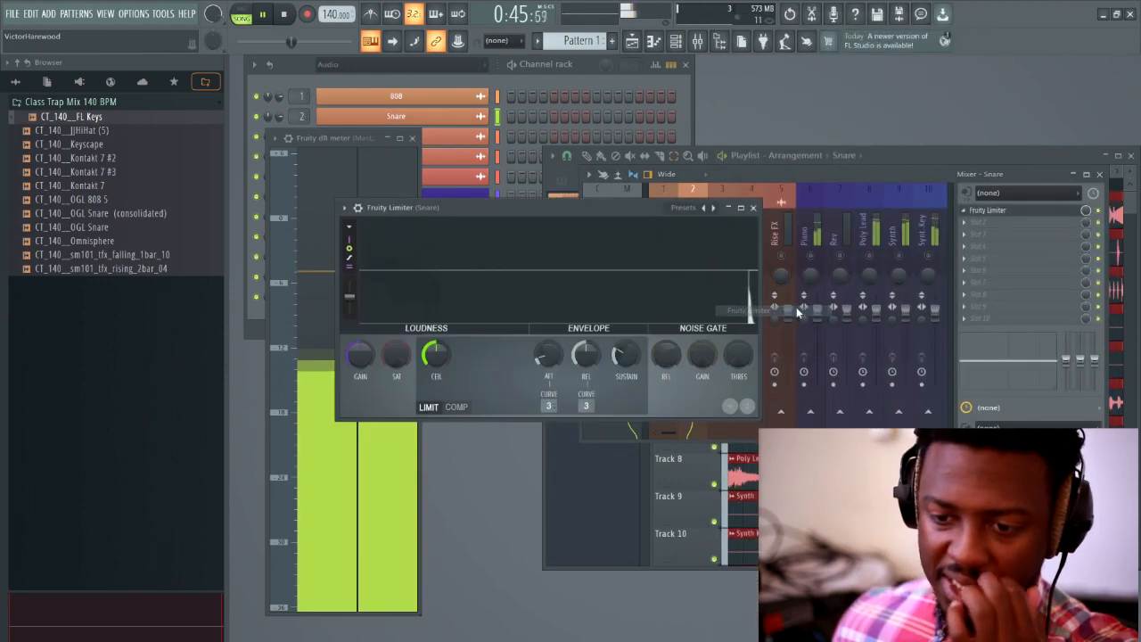
left_click(344, 207)
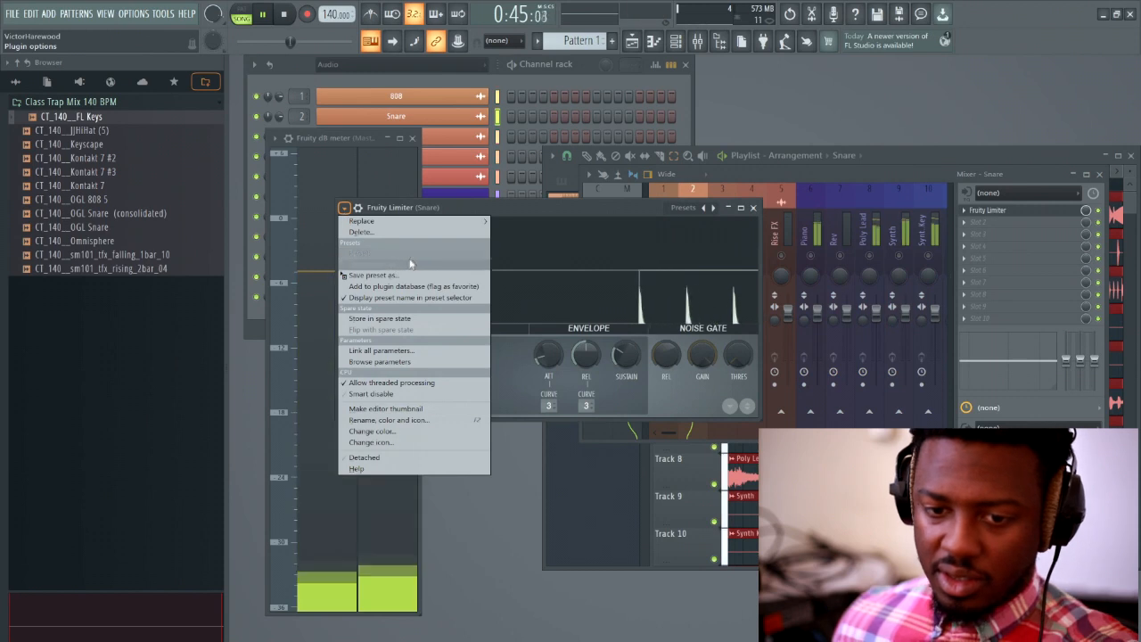
mouse_move(419, 253)
left_click(598, 354)
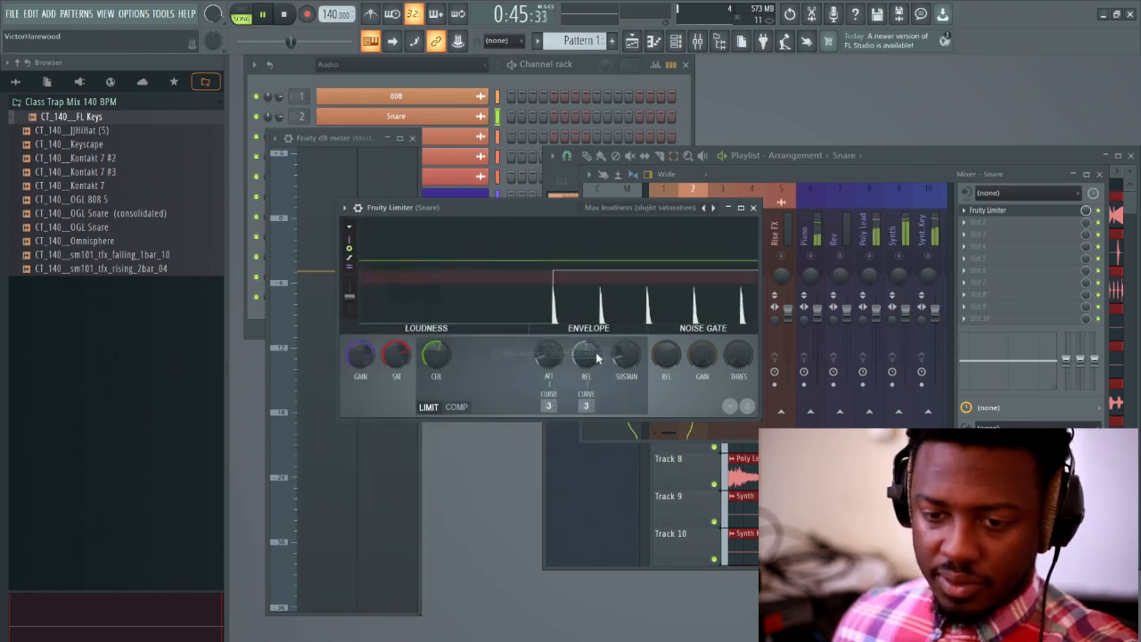
left_click_drag(436, 355, 436, 327)
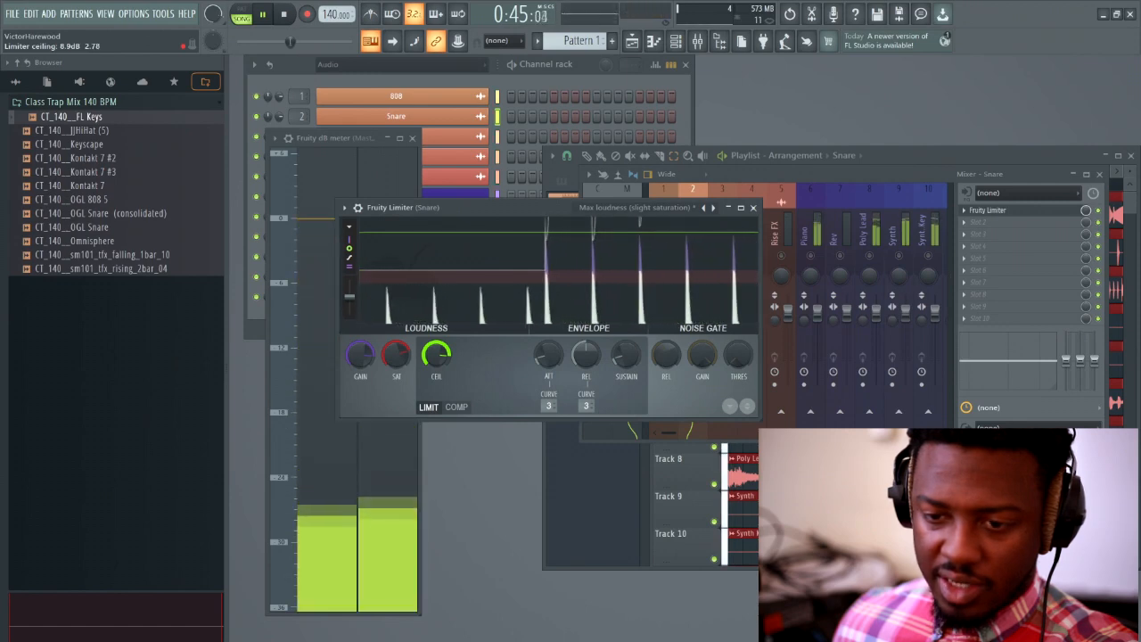
left_click(753, 208)
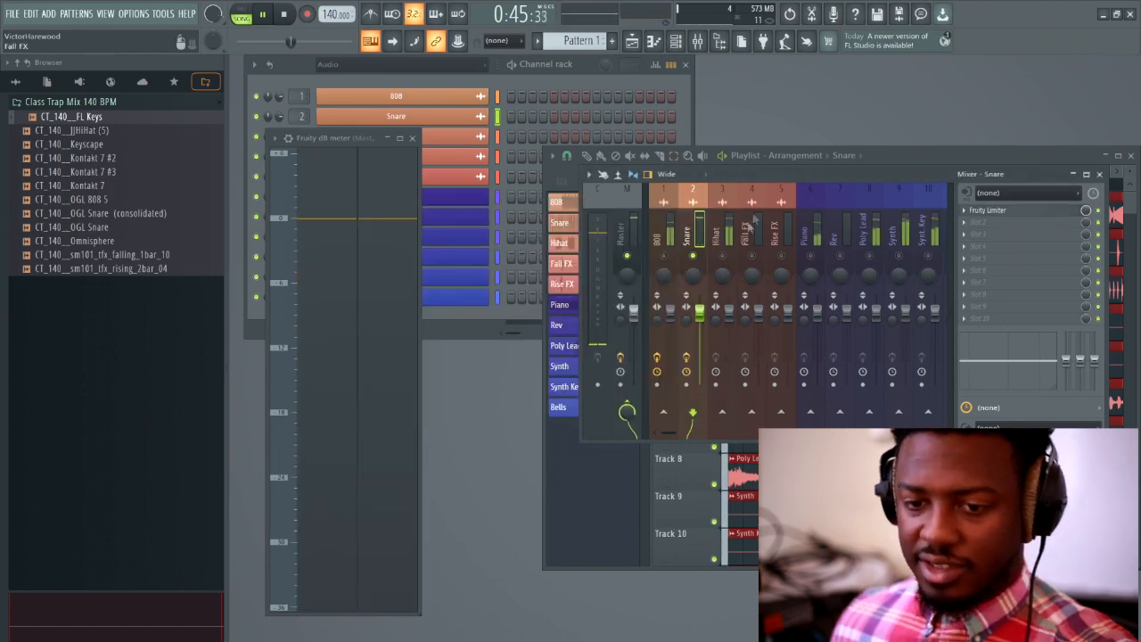
Lower the Snare channel's volume multiplier further to rein in the limited signal, and close the channel settings.
left_click(455, 119)
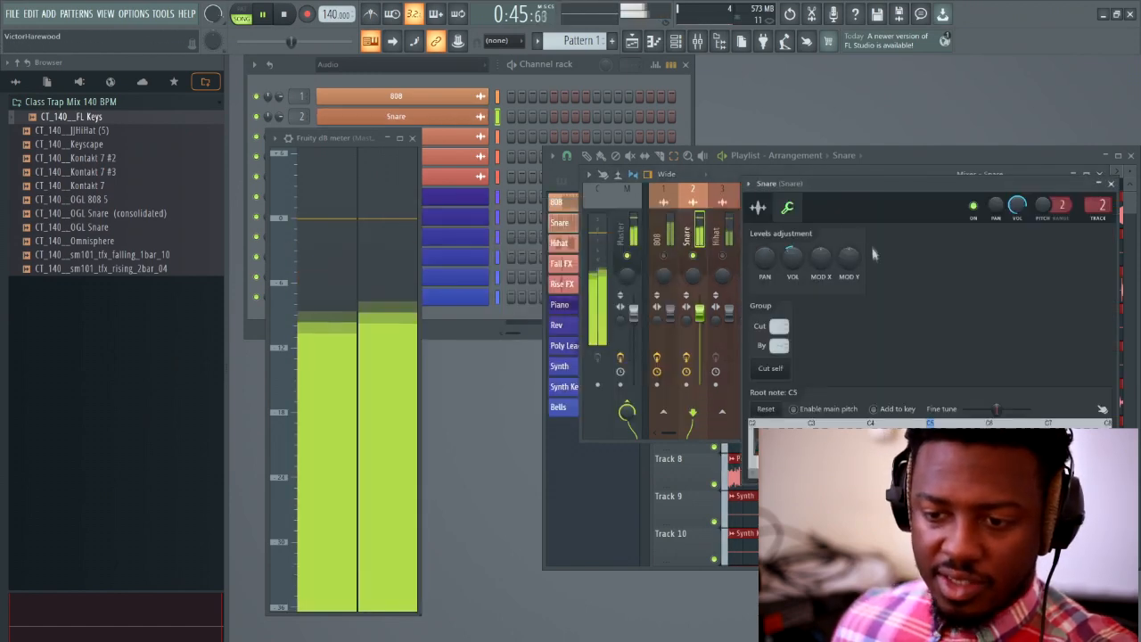
left_click_drag(788, 256, 788, 283)
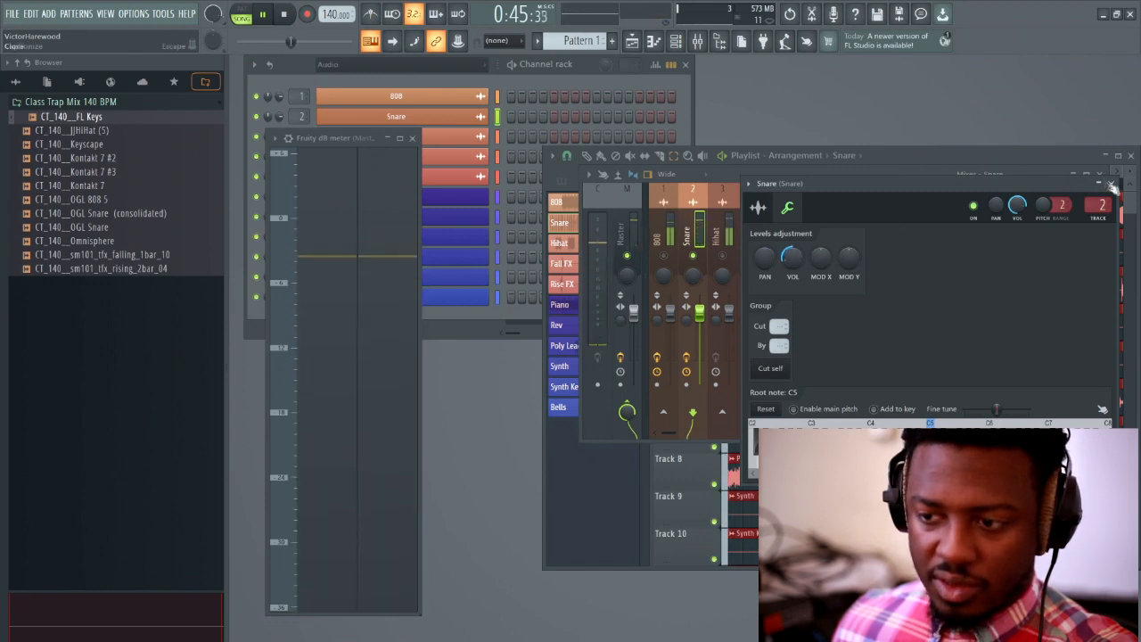
left_click(1110, 183)
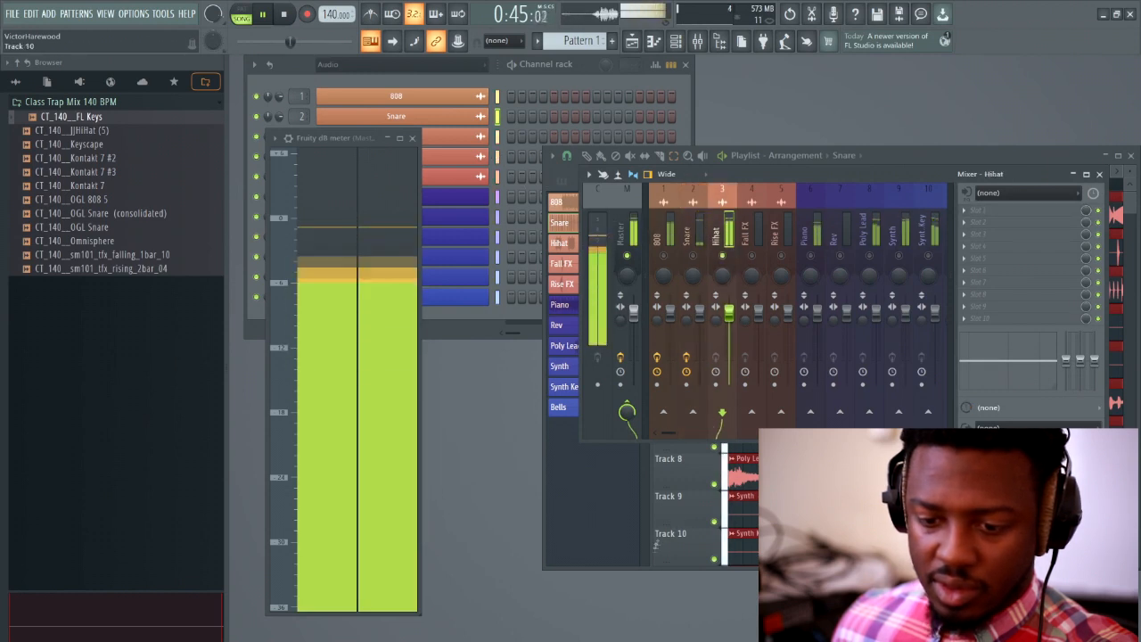
Set the playlist loop range to bars 25 and 26, where the hi-hat is playing.
left_click(625, 536)
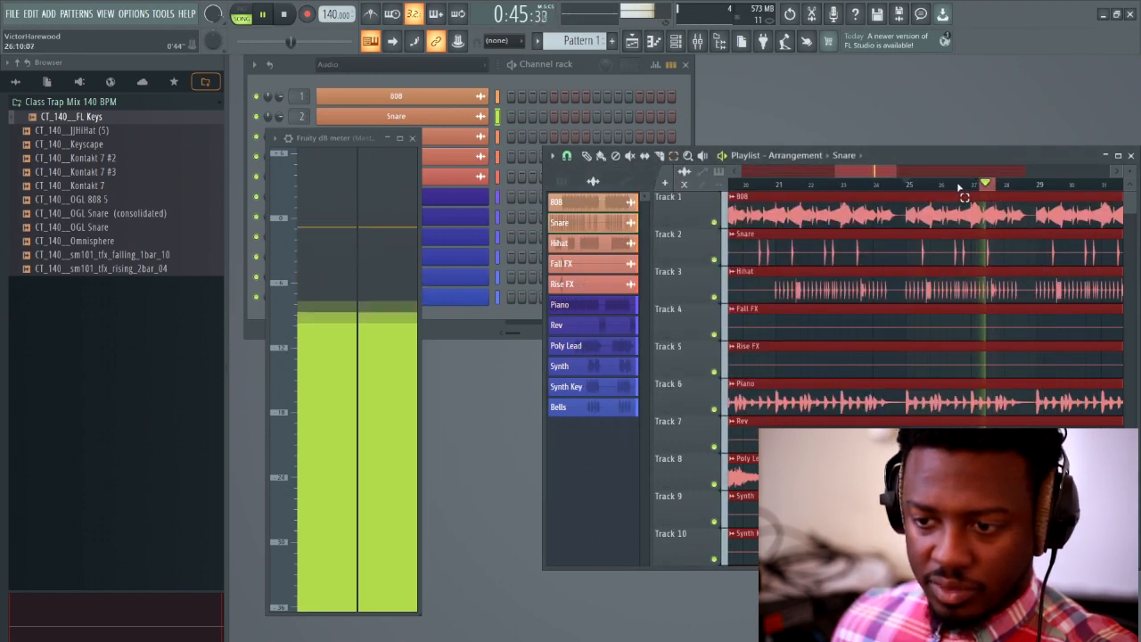
left_click_drag(973, 192, 1014, 197)
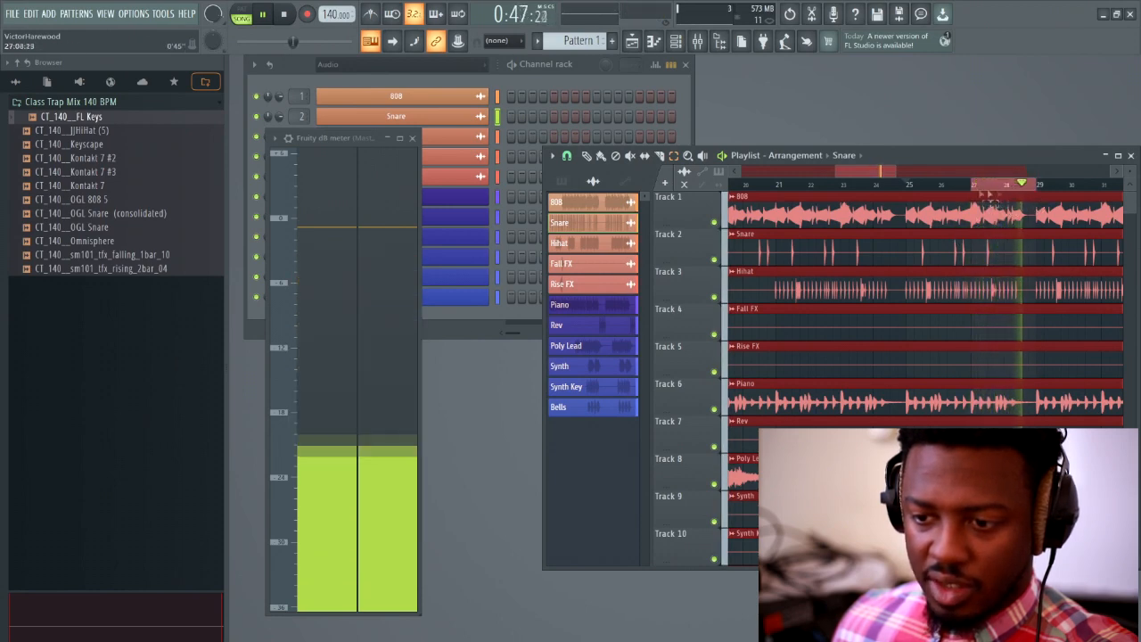
left_click(909, 189, "ctrl")
left_click_drag(910, 189, 966, 193)
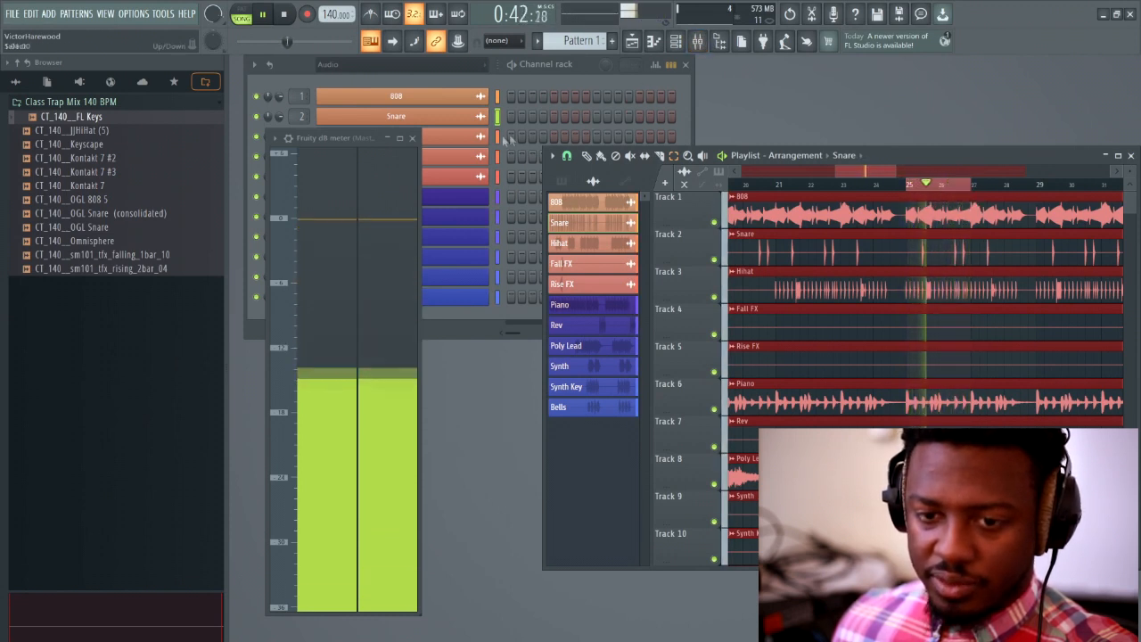
Slightly lower the Hihat channel's volume multiplier in its levels adjustment, and close the channel settings.
left_click(449, 140)
left_click_drag(479, 161, 751, 193)
left_click(607, 214)
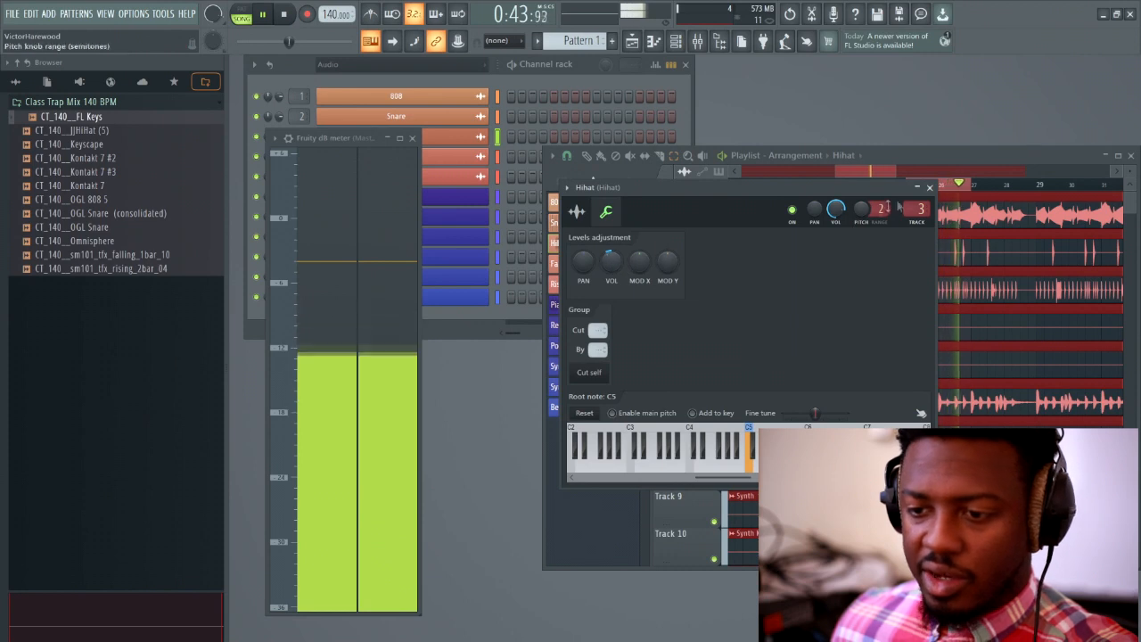
left_click(930, 188)
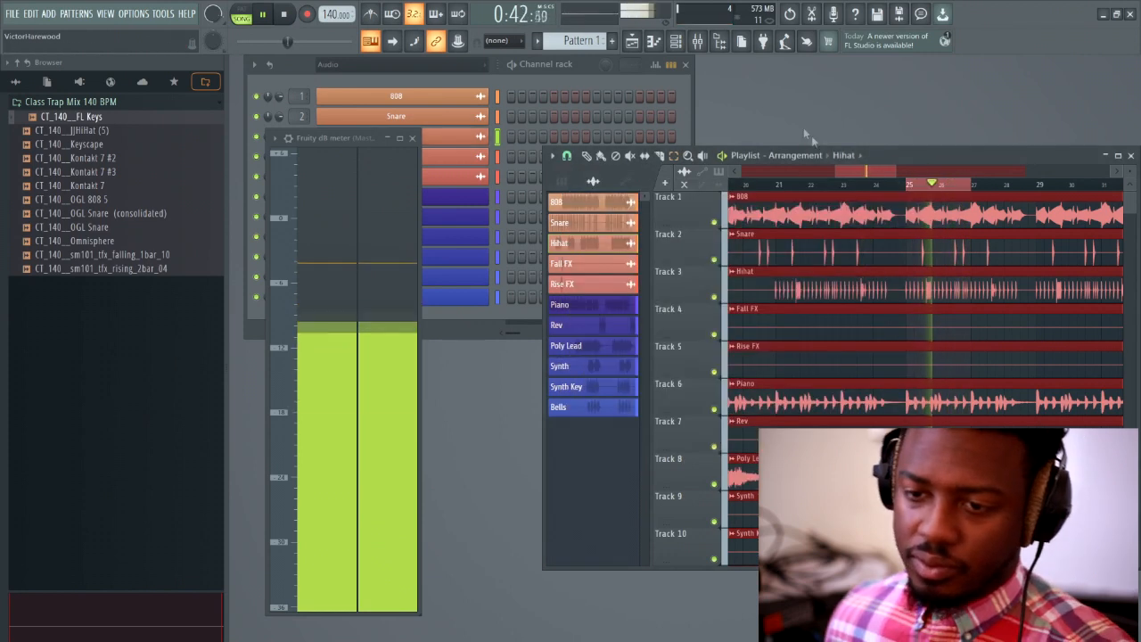
Select the Snare track in the mixer and set the playlist loop range to bars 7 through 9, around the FX clips.
left_click(700, 50)
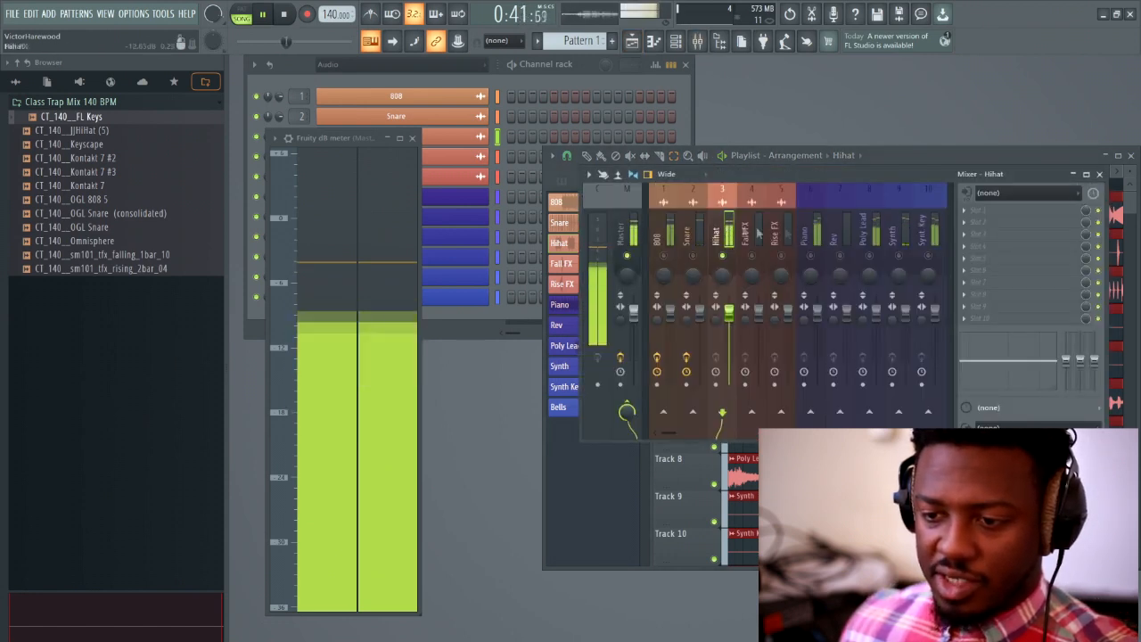
left_click(694, 245)
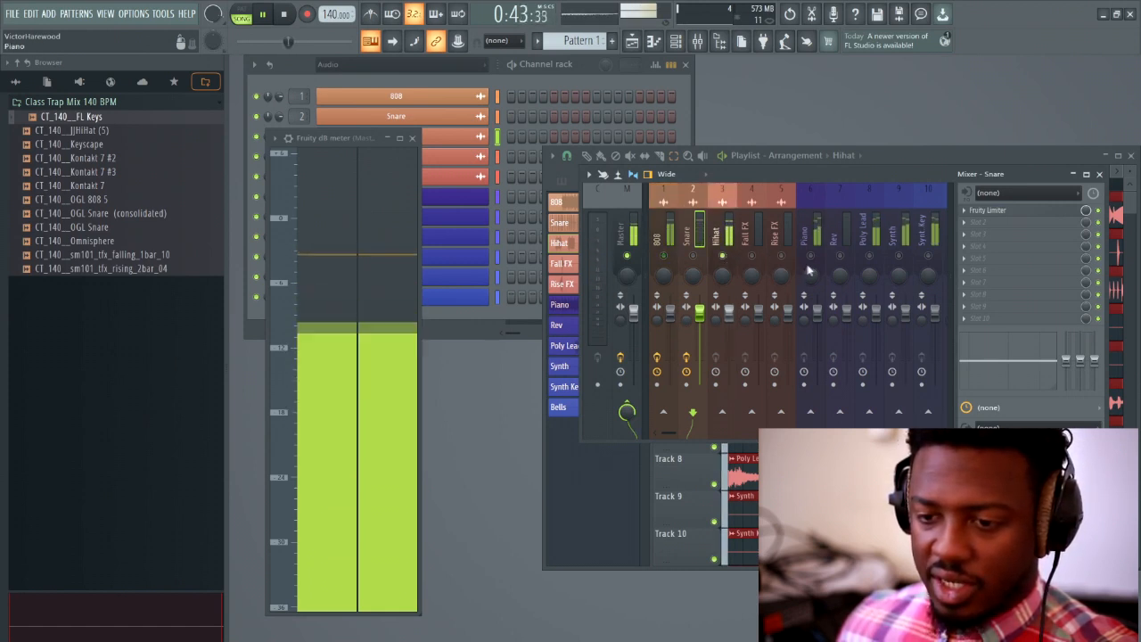
left_click(626, 488)
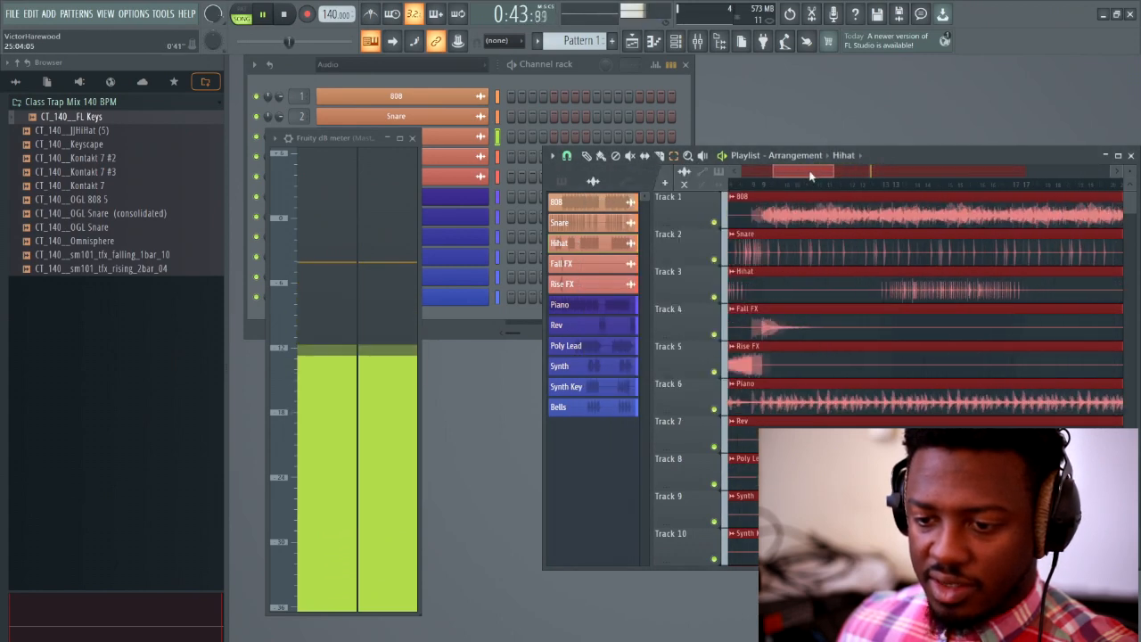
scroll(897, 187, "up", 2)
left_click_drag(897, 187, 997, 192)
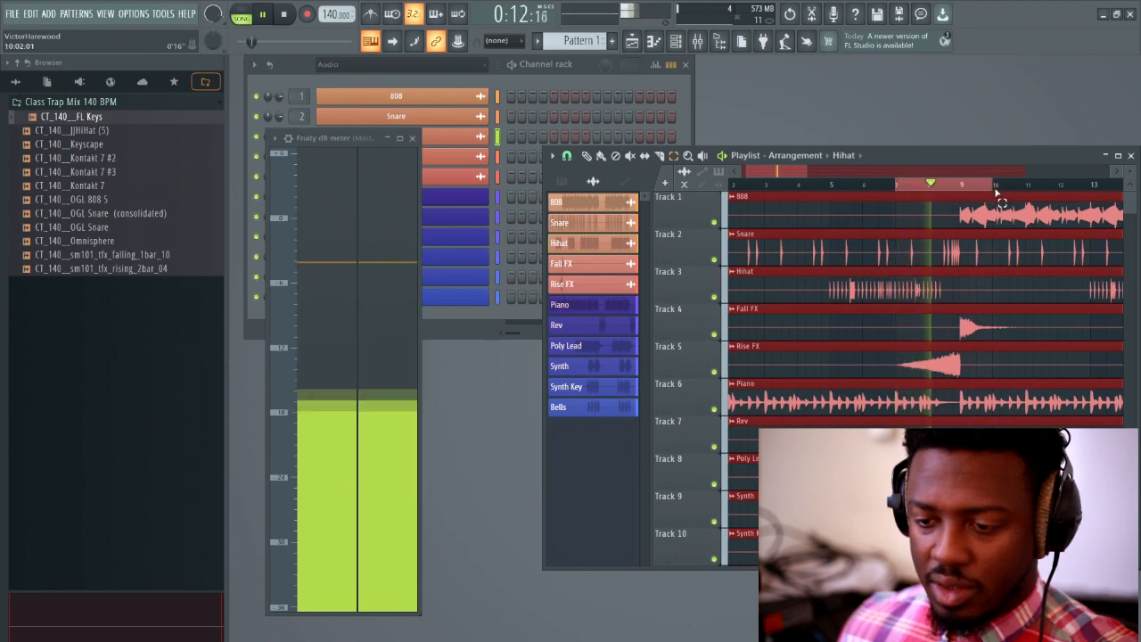
Open the Fall FX channel settings and move them and the channel rack clear of the dB meter.
left_click(707, 42)
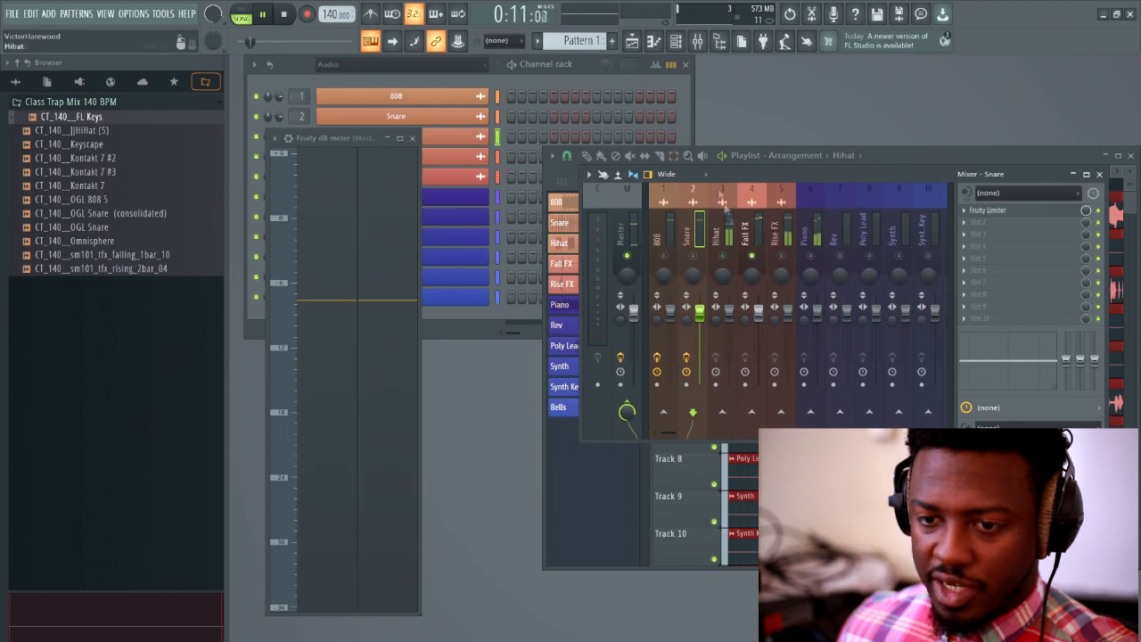
left_click(683, 96)
left_click(396, 157)
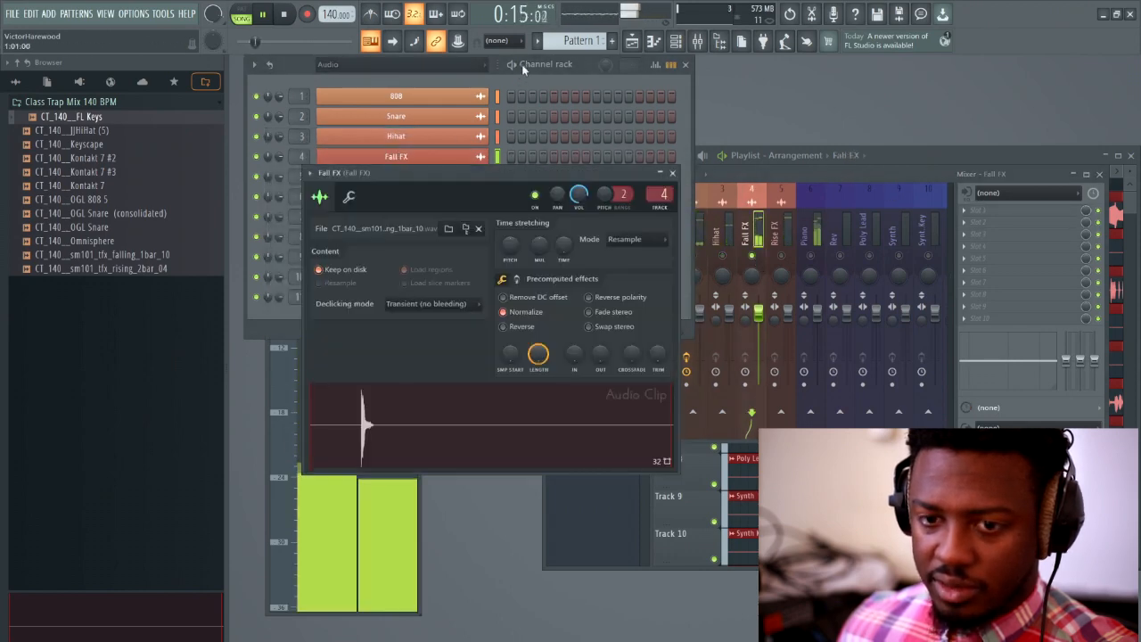
left_click_drag(575, 71, 781, 71)
left_click_drag(417, 208, 576, 165)
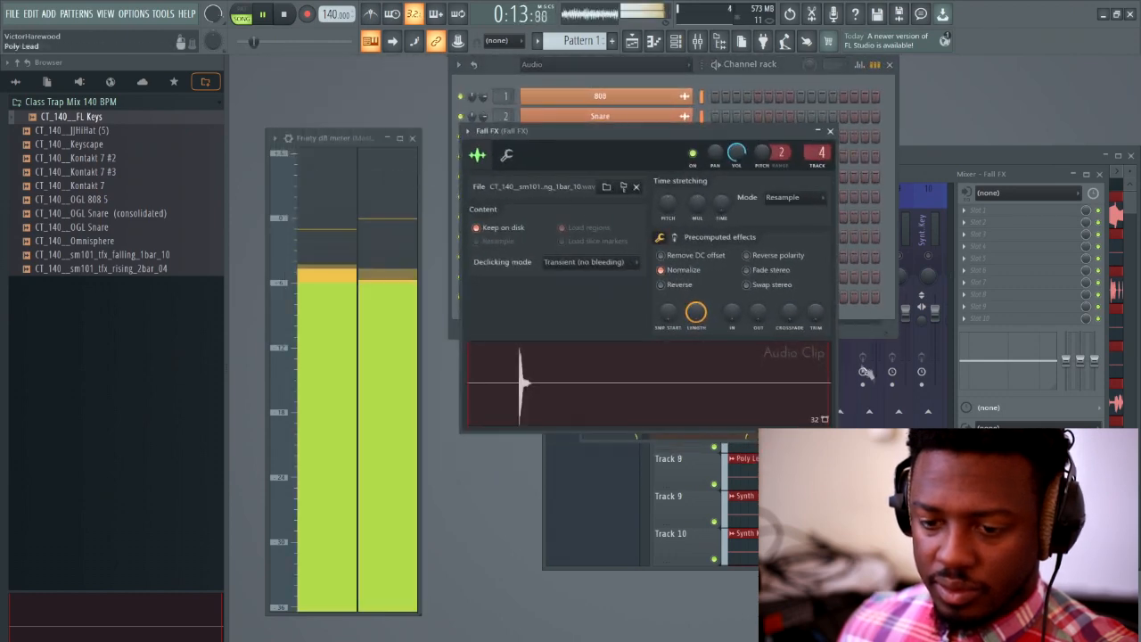
Reorder Rise FX ahead of Fall FX in both the mixer and the channel rack, closing the Fall FX settings.
left_click(925, 171)
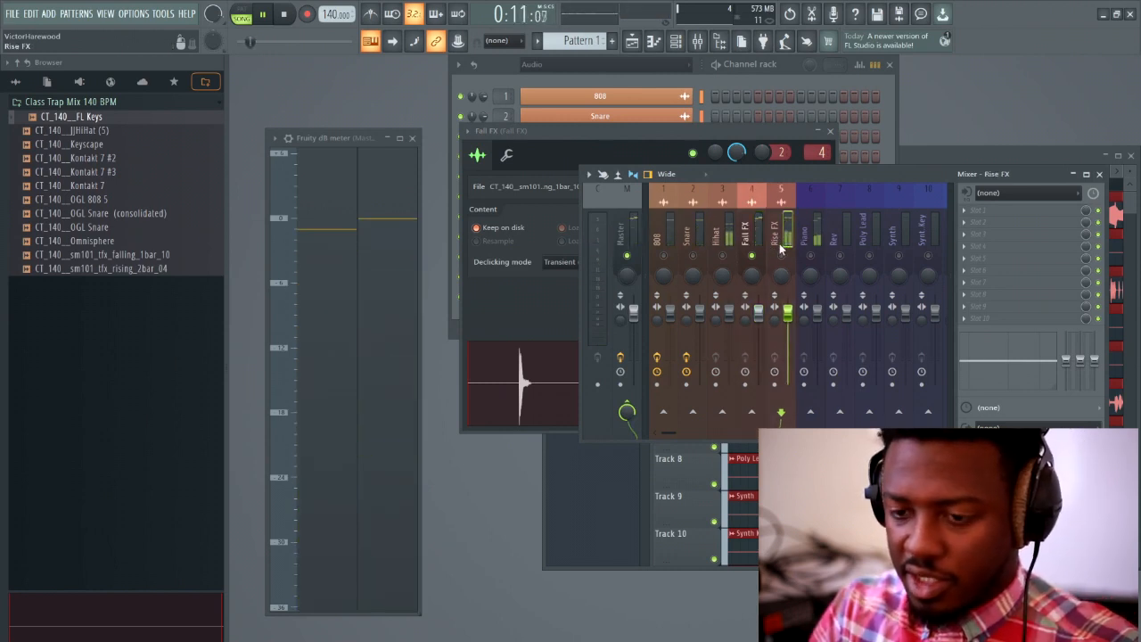
key("alt+Left")
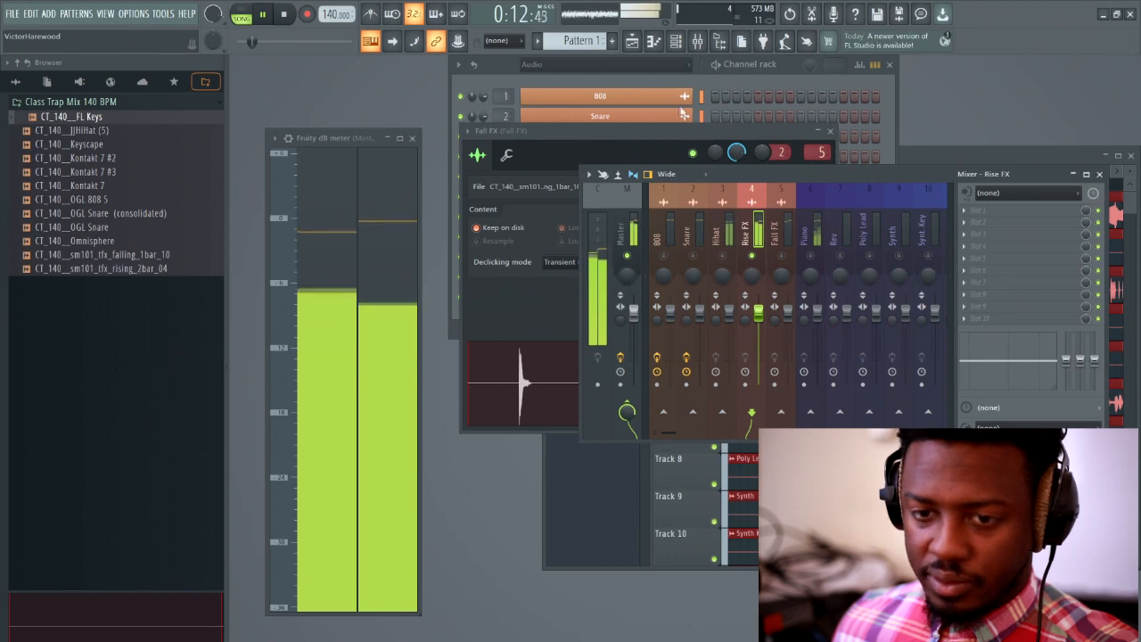
left_click(652, 73)
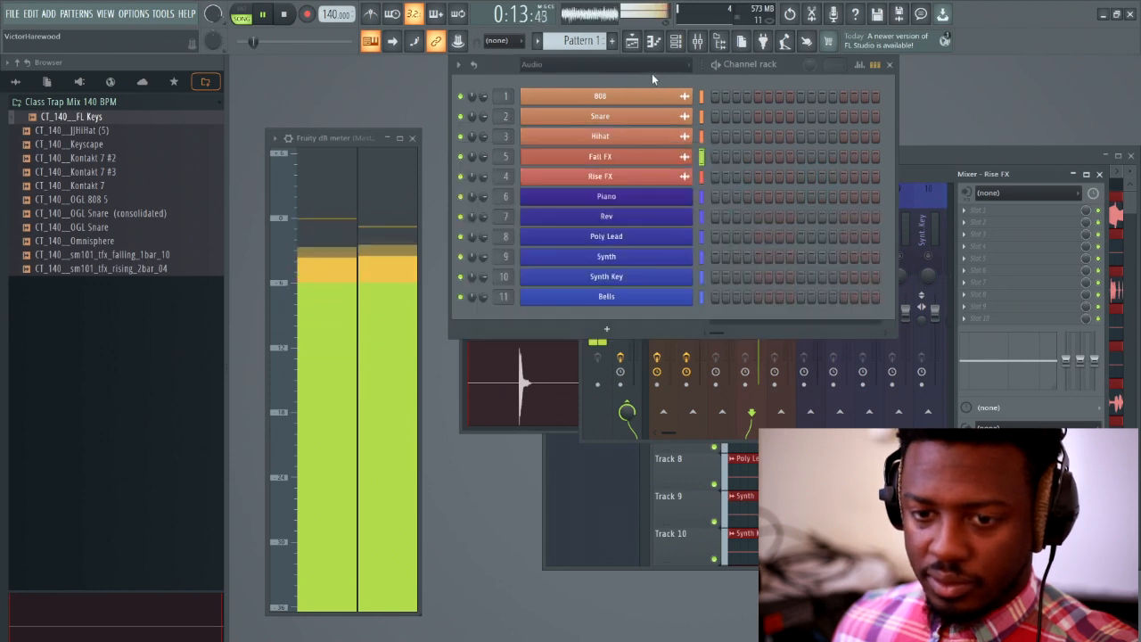
left_click(461, 382)
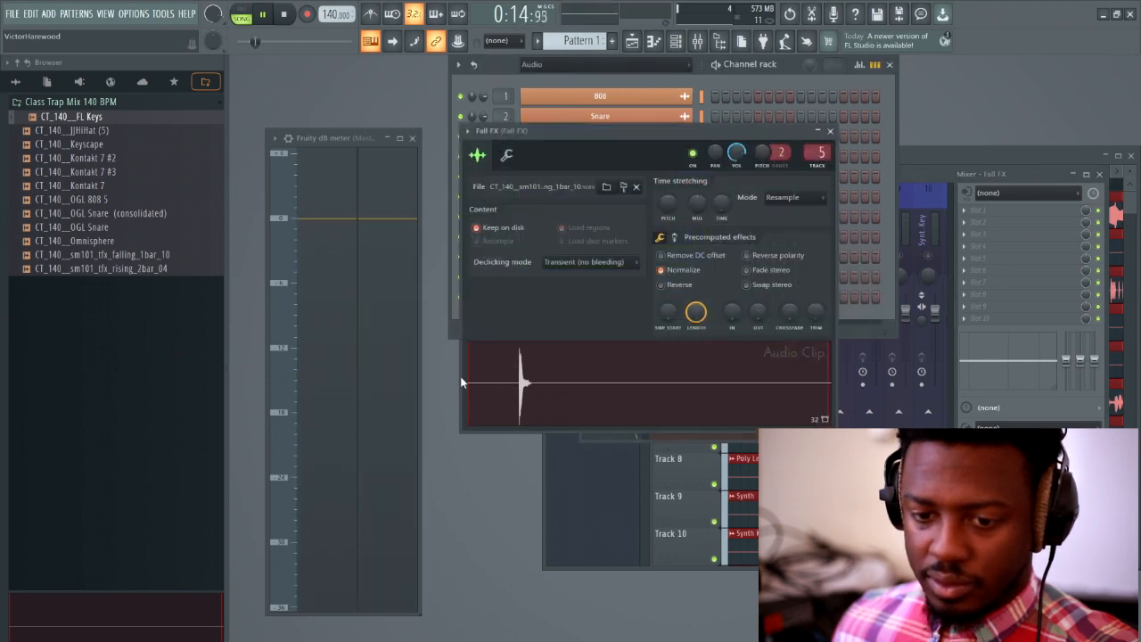
left_click(830, 131)
left_click(702, 176)
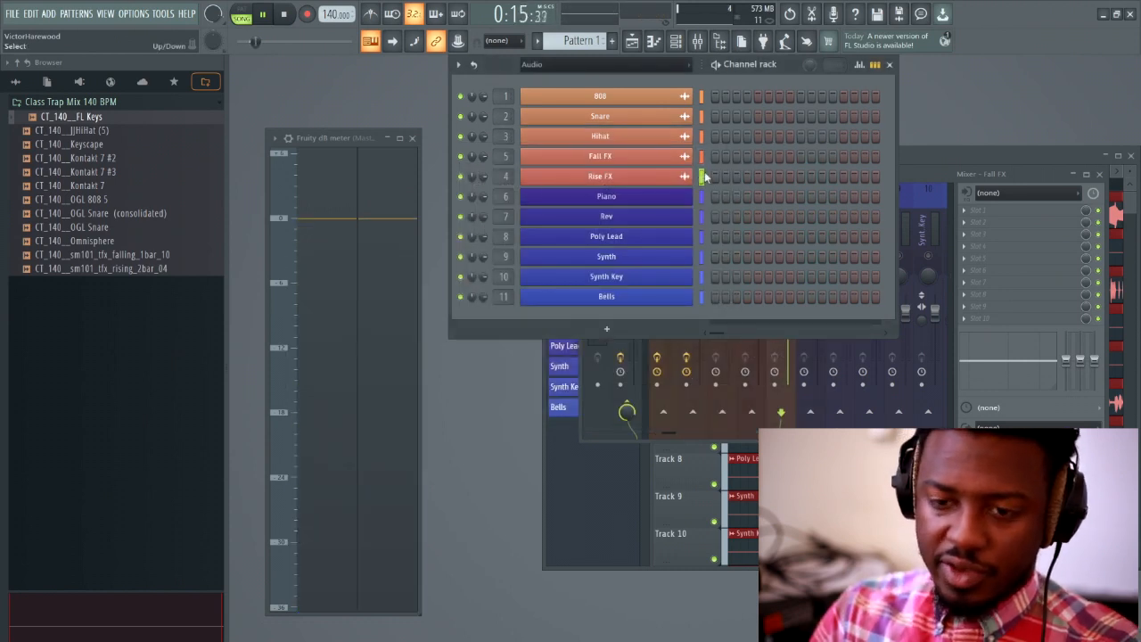
key("alt+Up")
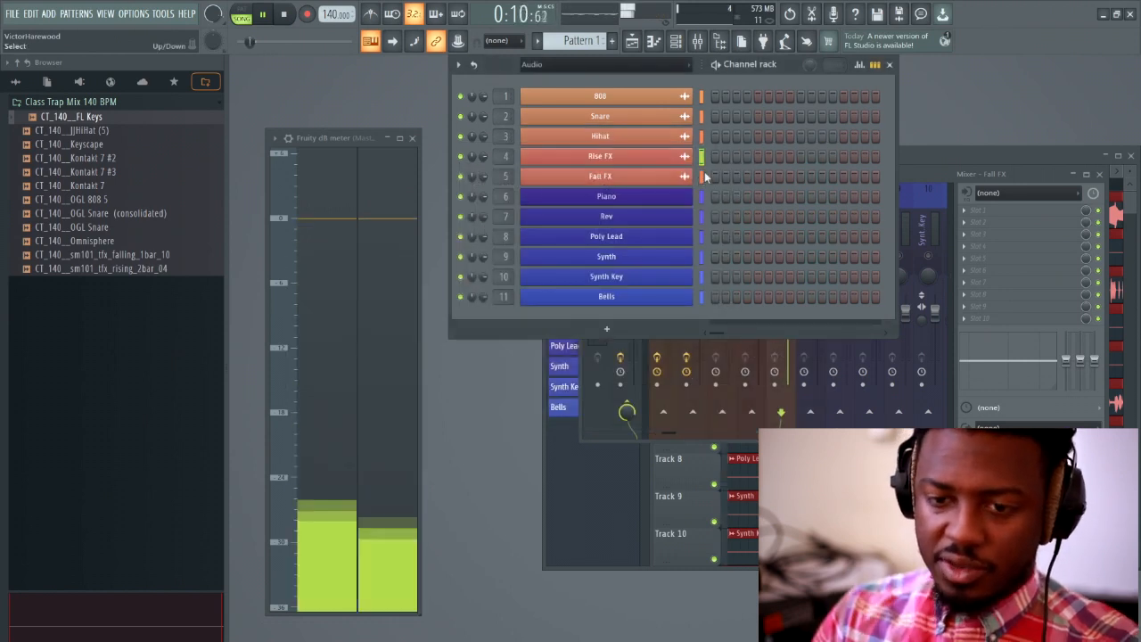
Set the Rise FX channel's volume multiplier to about 65%, keeping its settings window clear of the dB meter.
left_click(637, 163)
left_click_drag(420, 214, 573, 183)
left_click(532, 193)
left_click_drag(536, 243, 536, 264)
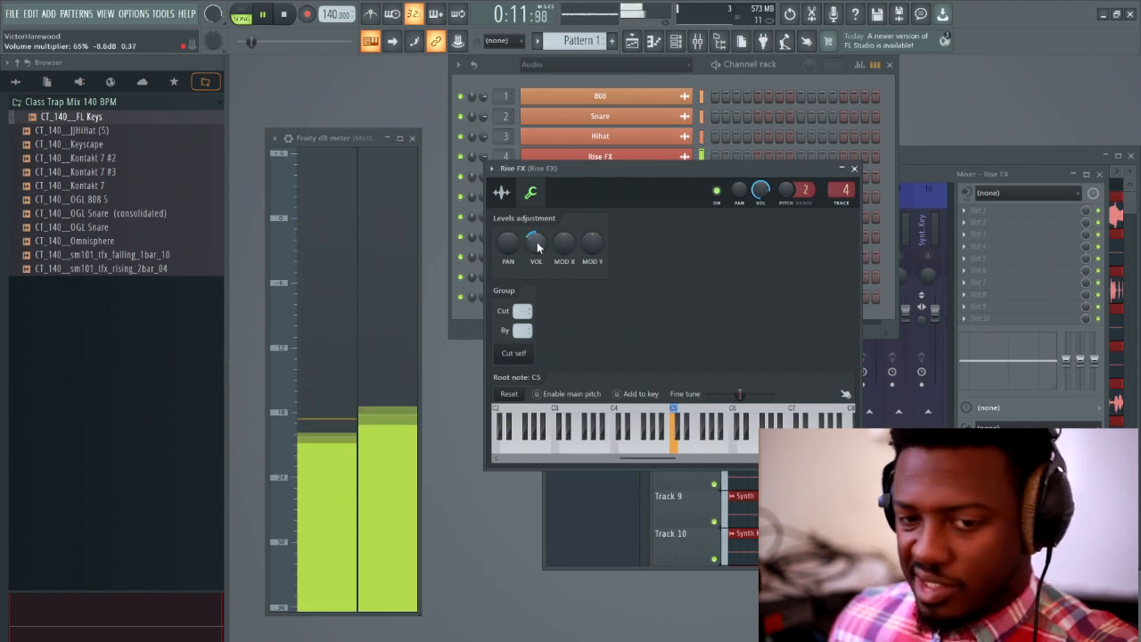
left_click(854, 168)
Insert Fruity Parametric EQ 2 on the Rise FX mixer track and set band 1 to a high pass at about 325 Hz.
left_click(924, 179)
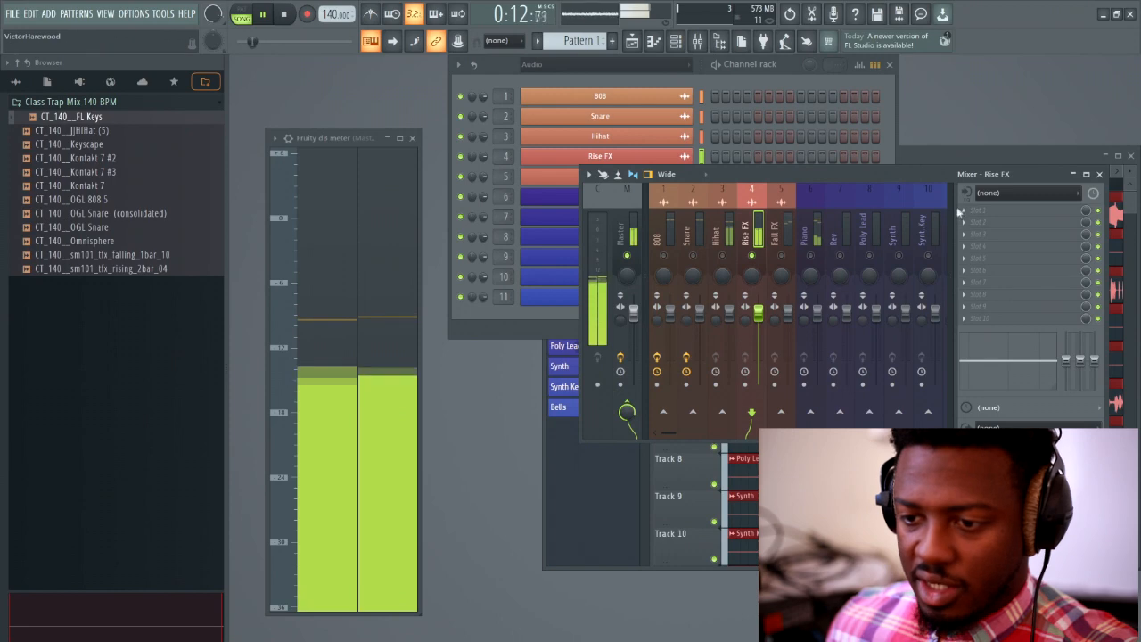
left_click(993, 216)
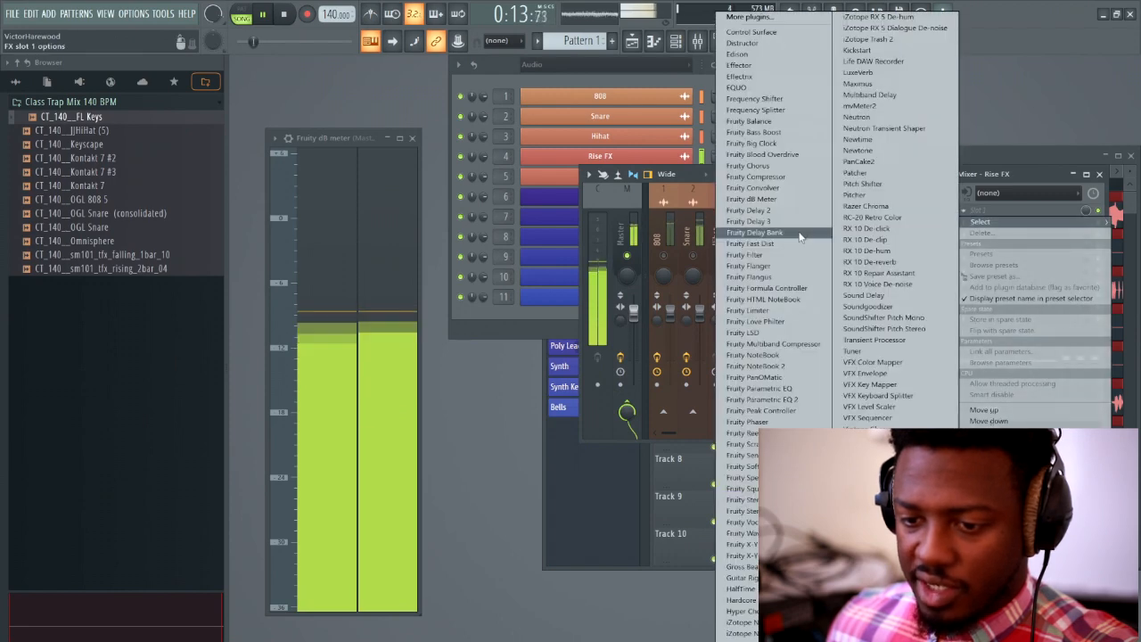
left_click(789, 400)
left_click_drag(539, 176, 686, 146)
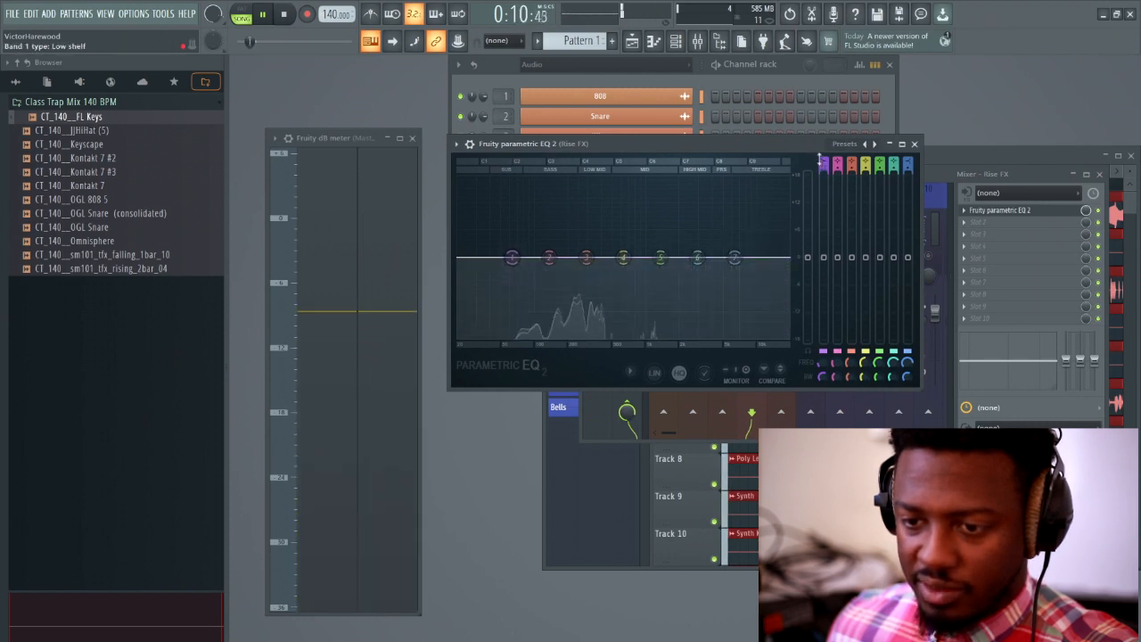
left_click_drag(822, 161, 822, 178)
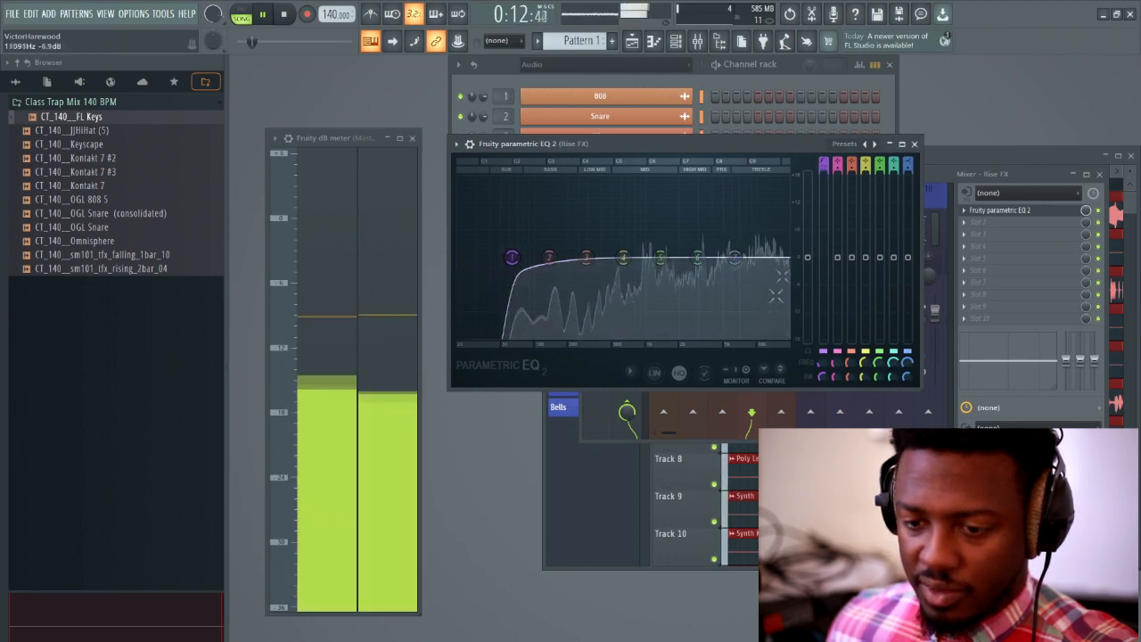
left_click_drag(825, 371, 822, 339)
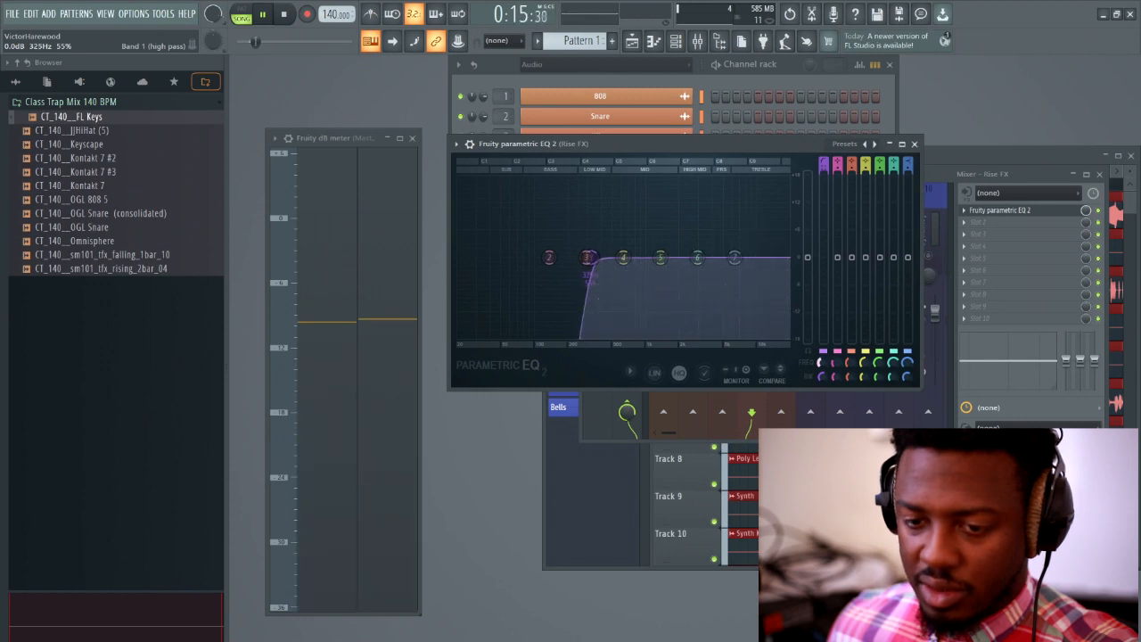
left_click(915, 143)
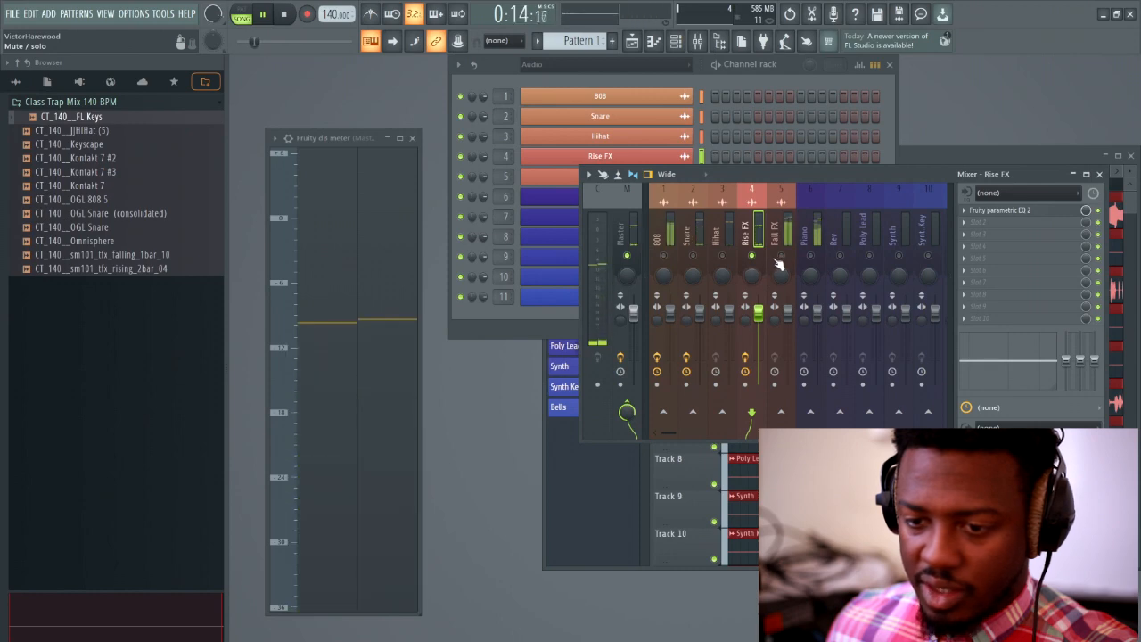
Solo the Fall FX mixer track and loop the playlist around the Fall FX clip, from just before bar 9 to about bar 11.
key("alt+space")
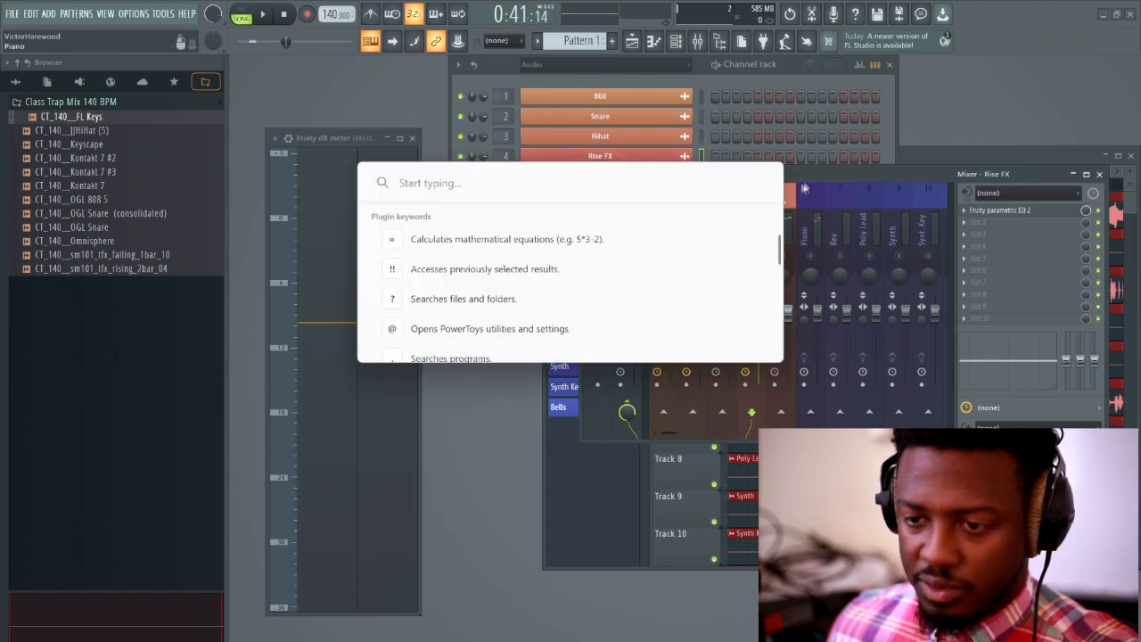
key("Escape")
key("space")
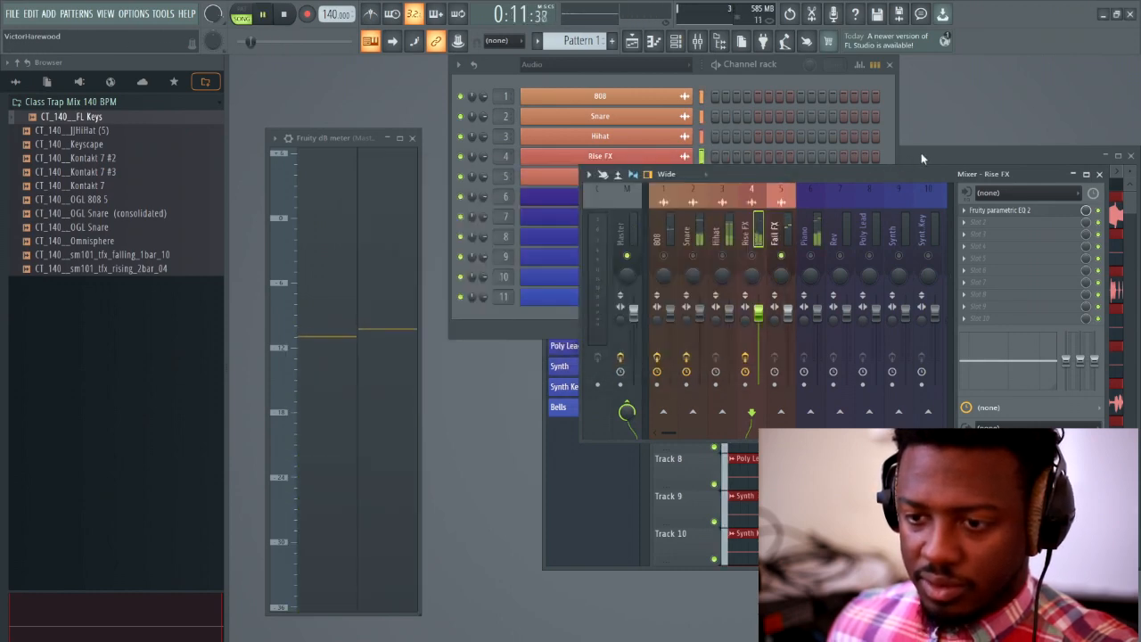
left_click(922, 152)
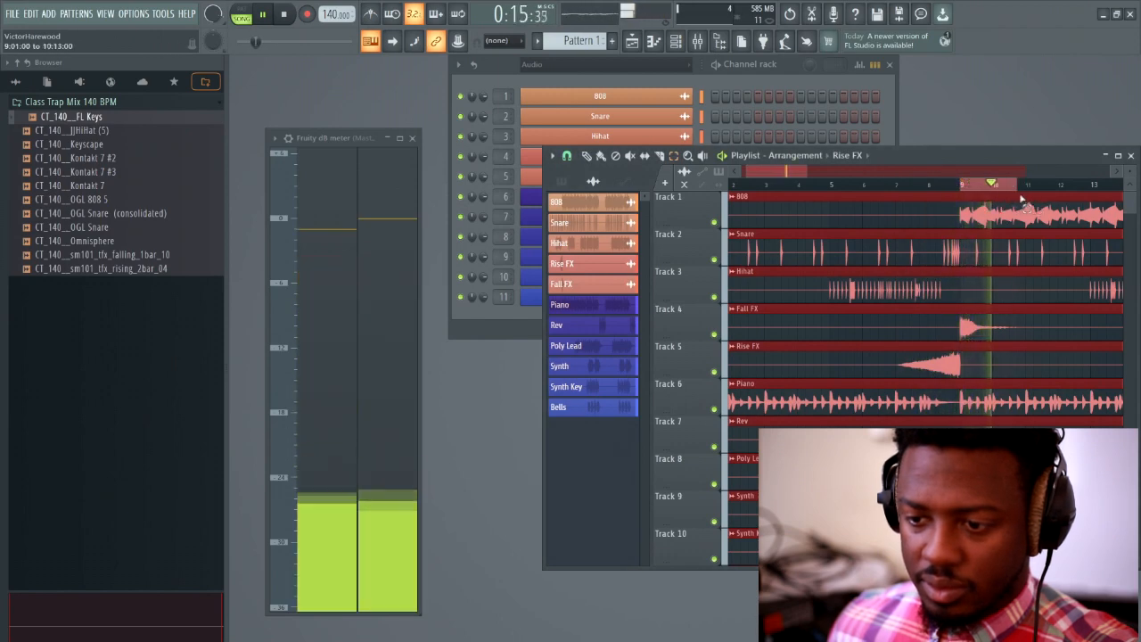
left_click(958, 183)
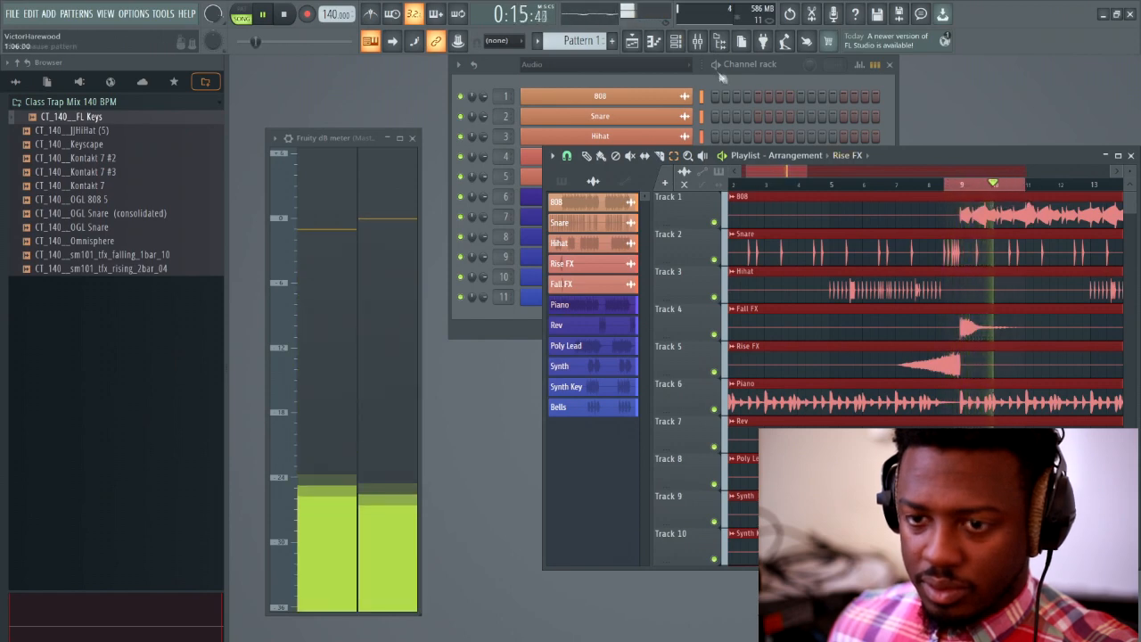
Lower the Fall FX channel's volume multiplier, with its settings window moved clear of the dB meter.
left_click(568, 73)
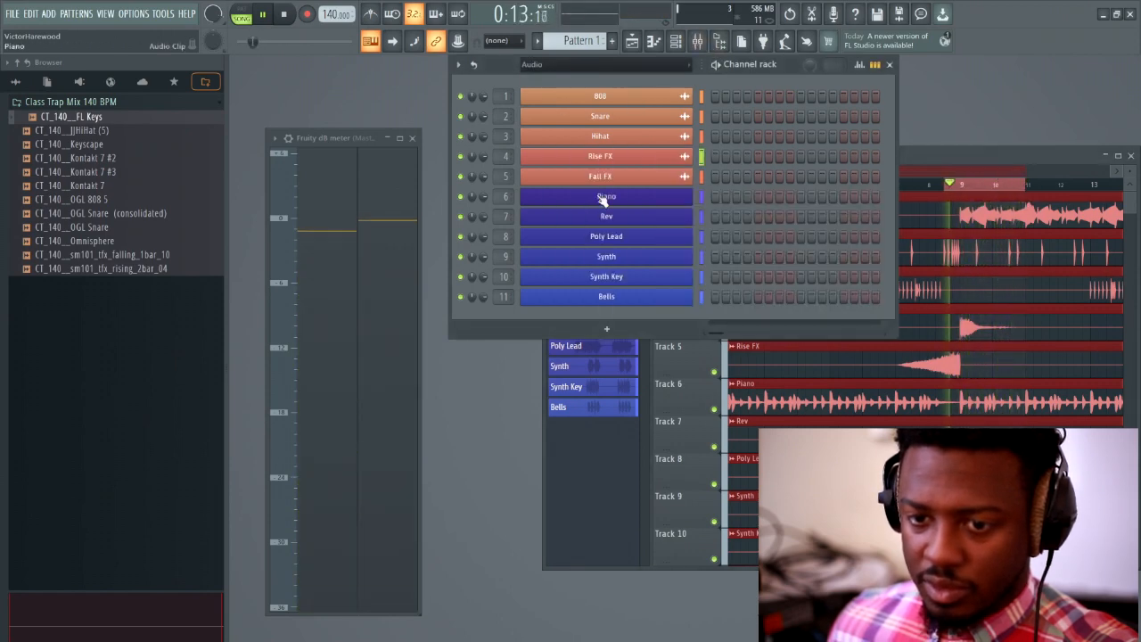
left_click(597, 175)
left_click(507, 154)
left_click_drag(535, 131, 634, 135)
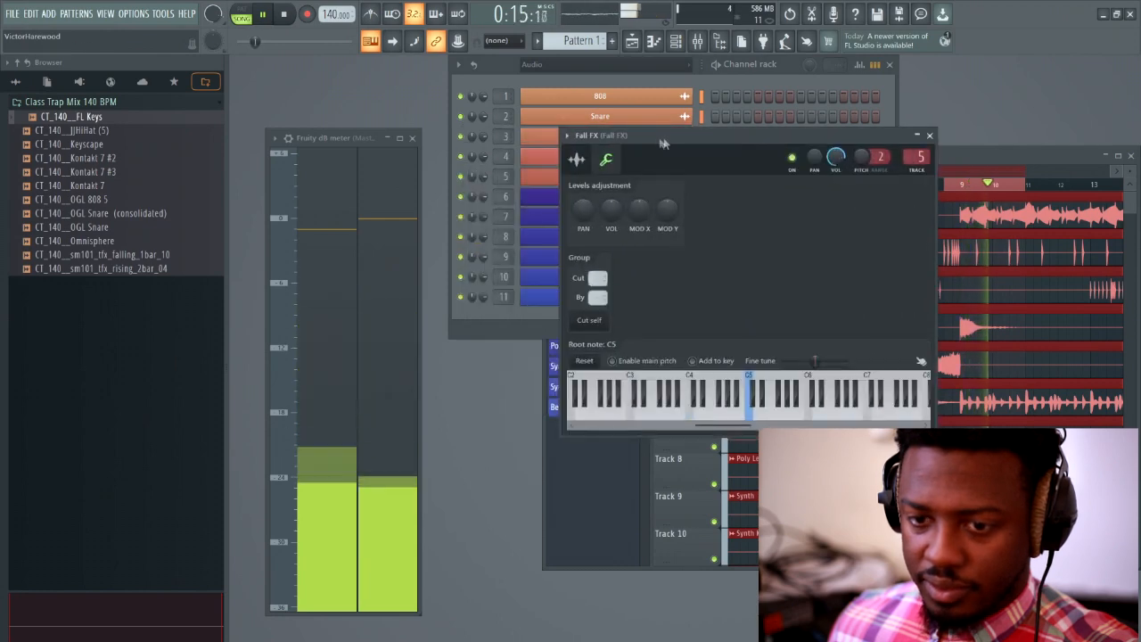
left_click_drag(615, 207, 613, 244)
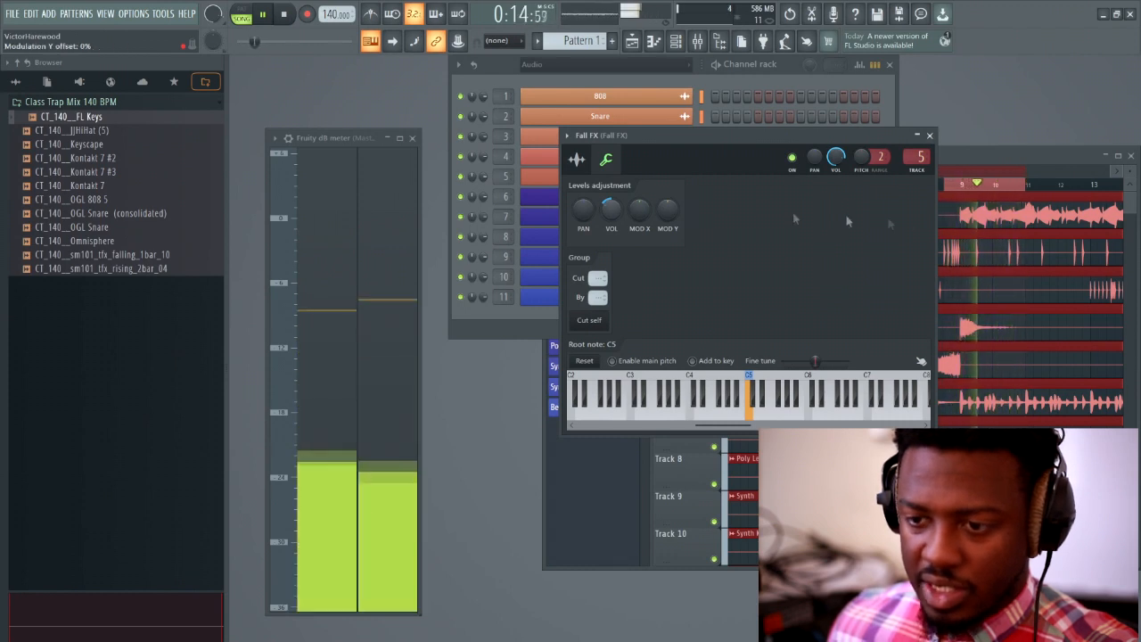
Insert Fruity Parametric EQ 2 on the Fall FX mixer track and set band 1 to a high pass at about 396 Hz.
left_click(697, 41)
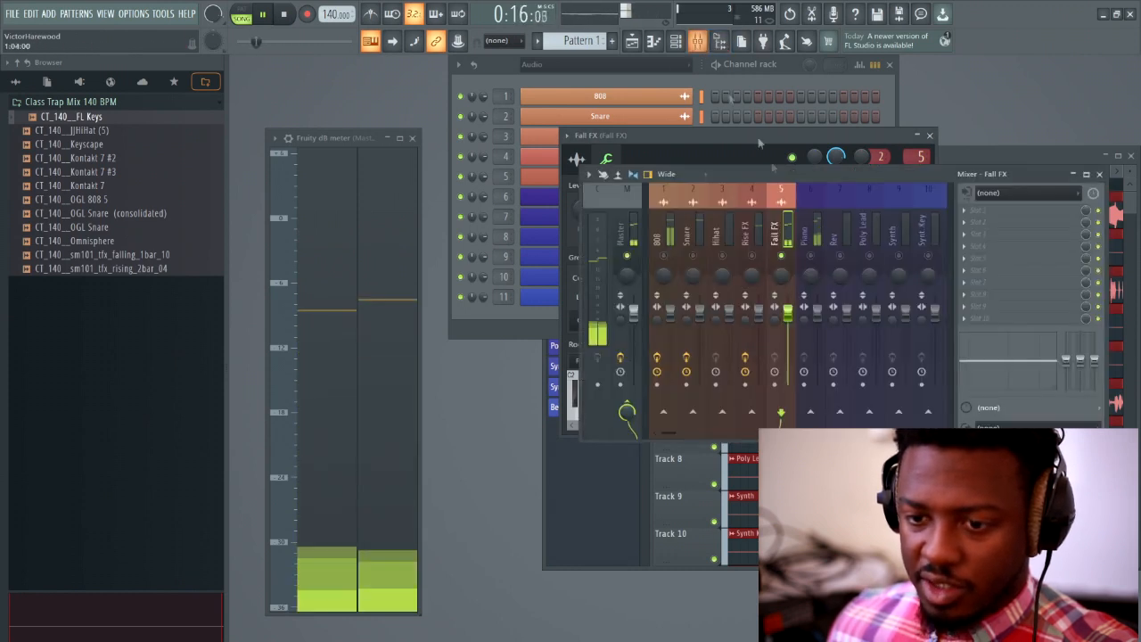
left_click(969, 217)
left_click(765, 400)
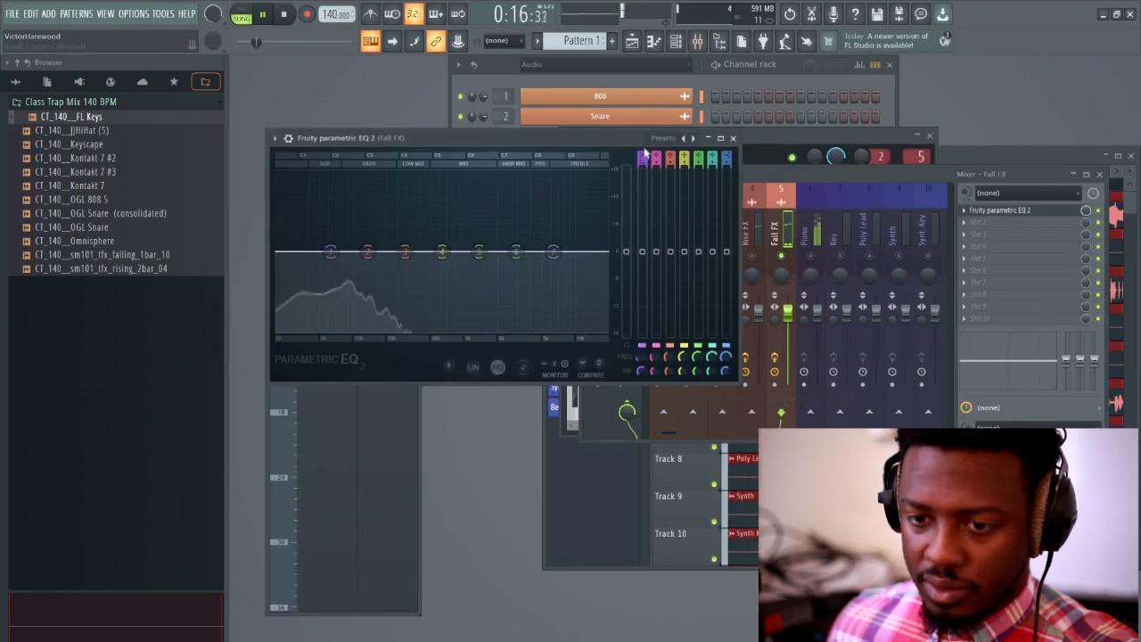
left_click_drag(641, 155, 641, 171)
mouse_move(641, 371)
left_mouse_down()
mouse_move(641, 384)
mouse_move(641, 320)
mouse_move(641, 355)
left_mouse_up()
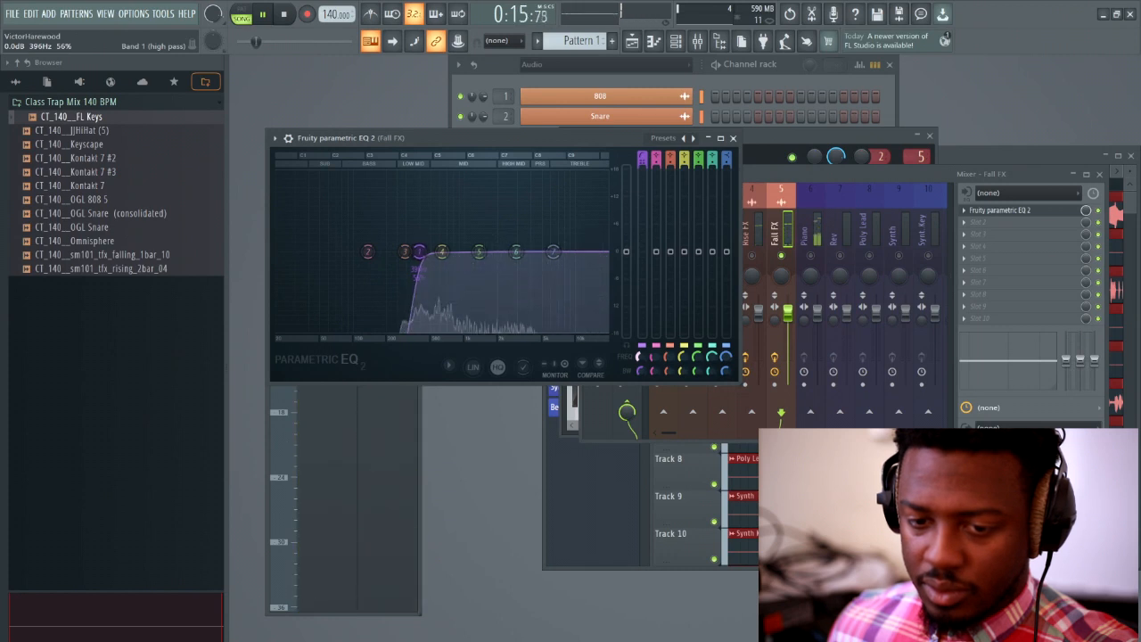
left_click(733, 138)
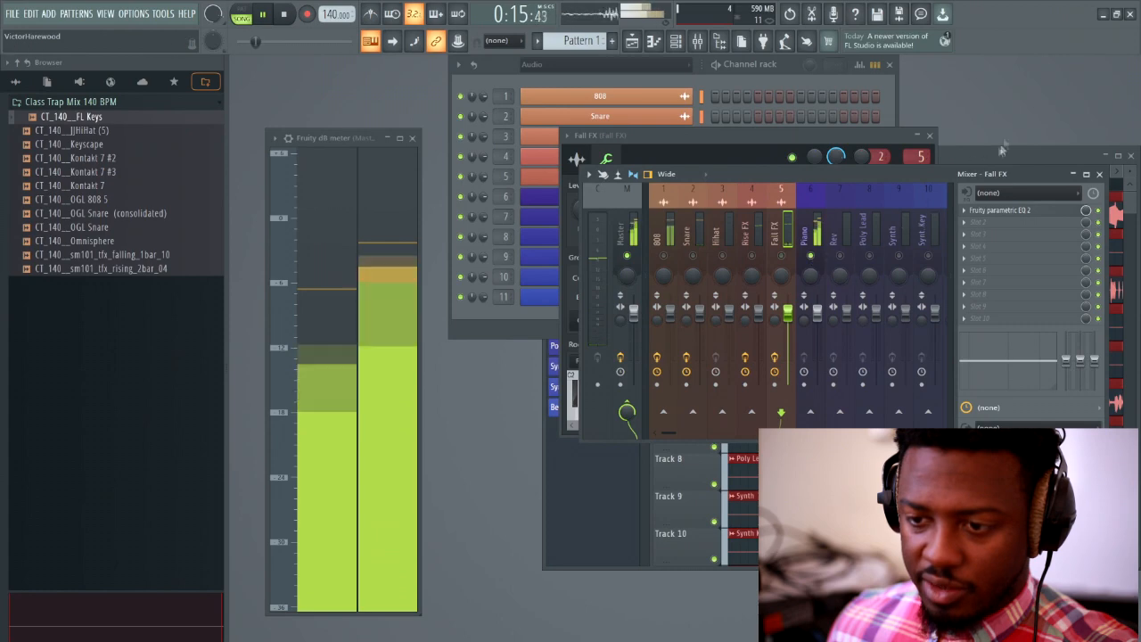
Set the playlist loop range from bar 9 to bar 13 and restart playback of the soloed Piano track.
left_click(985, 163)
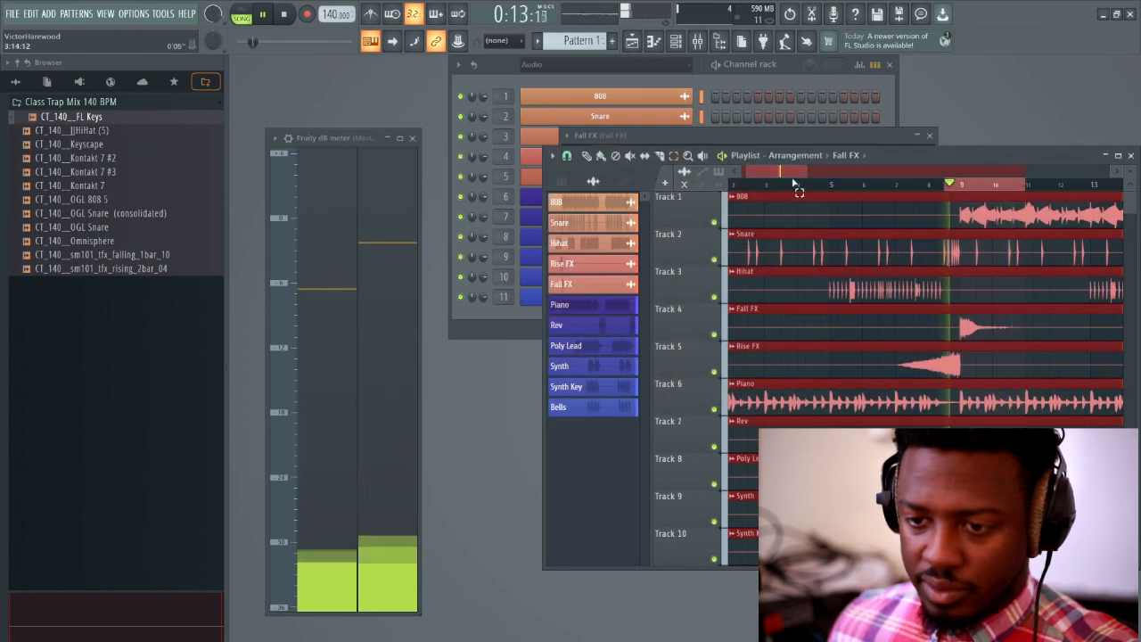
left_click_drag(803, 172, 827, 172)
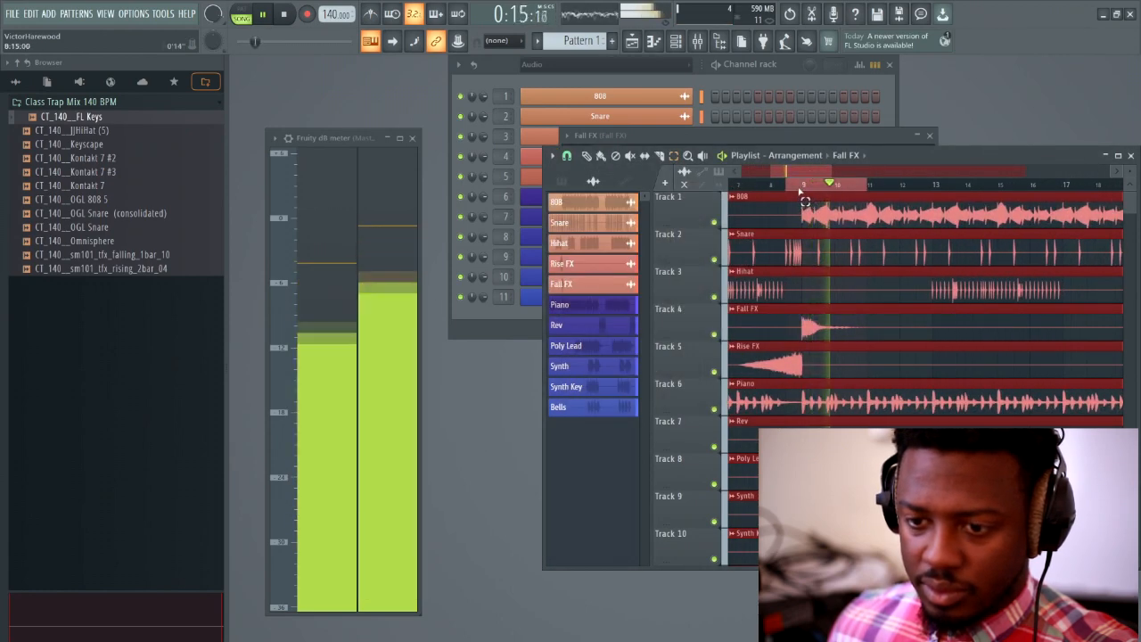
key("space")
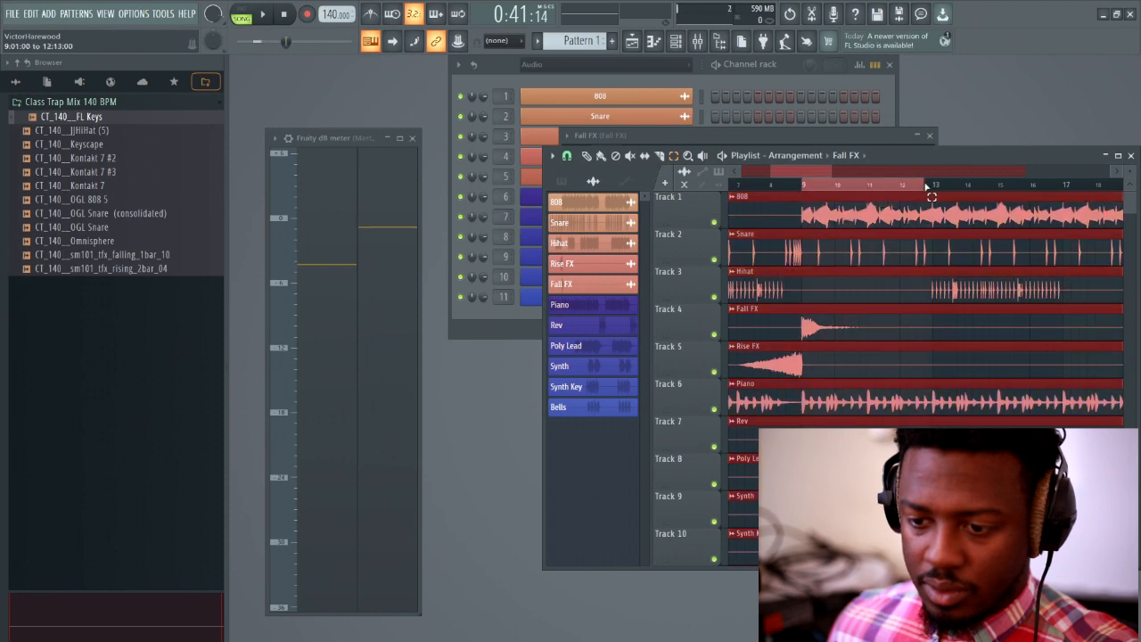
key("space")
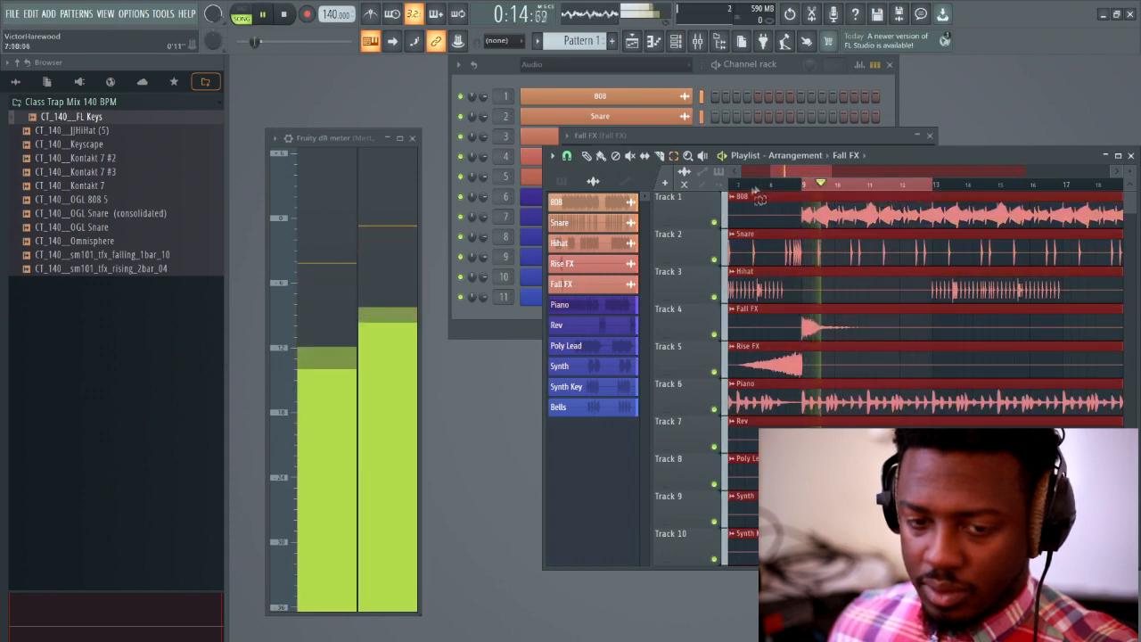
Lower the Piano channel's volume multiplier, with its settings window moved clear of the dB meter.
left_click(638, 82)
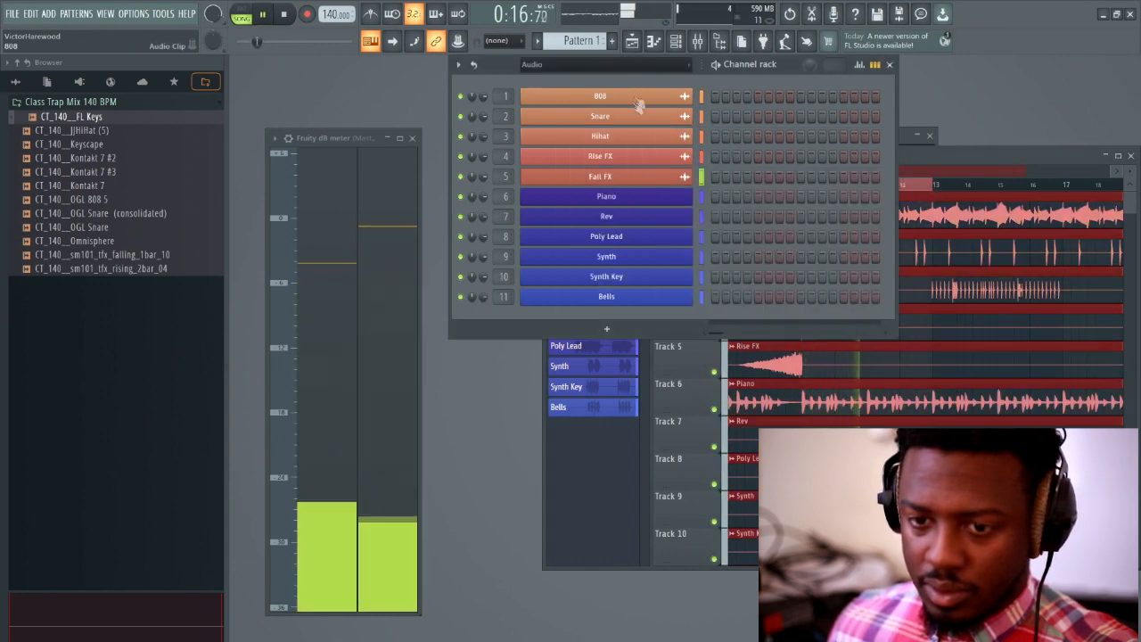
left_click(599, 197)
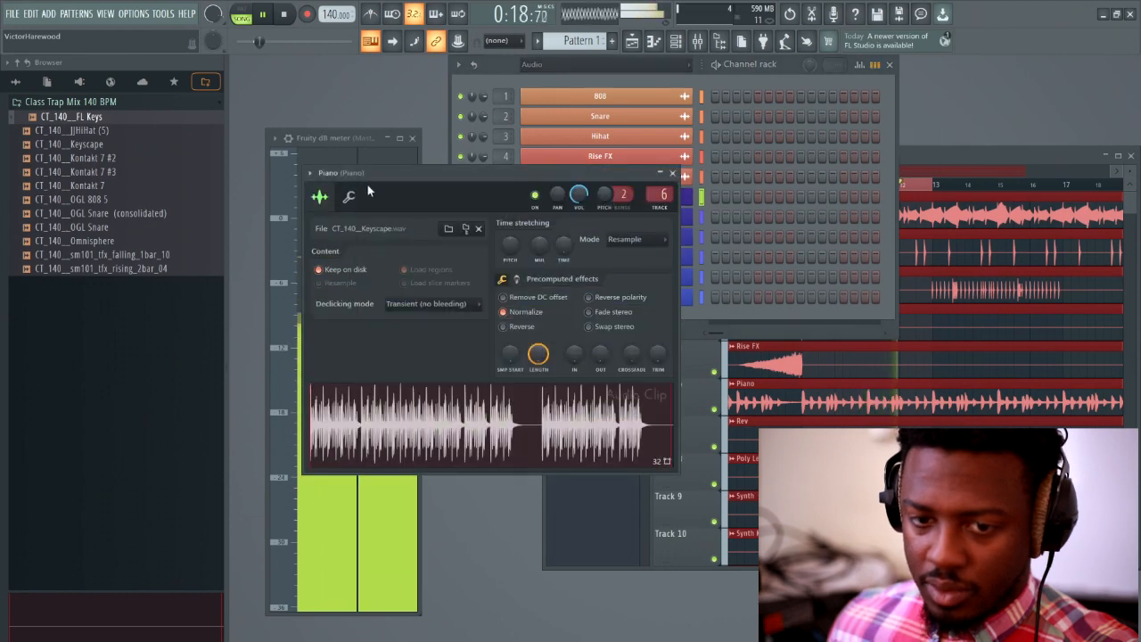
left_click_drag(367, 173, 610, 140)
left_click(593, 163)
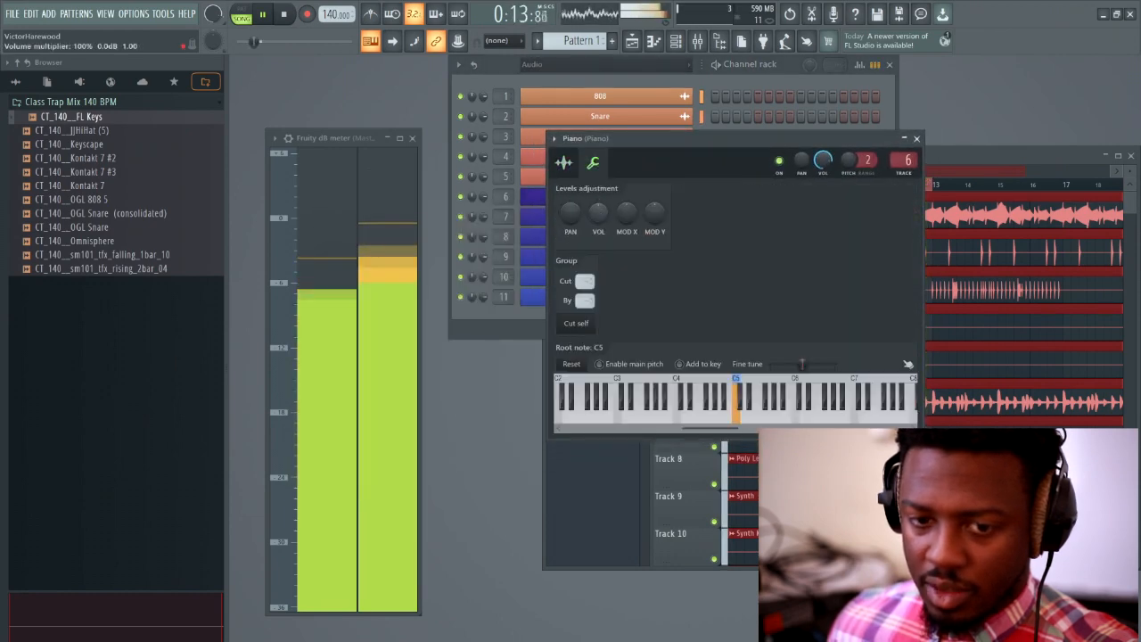
left_click_drag(598, 213, 598, 220)
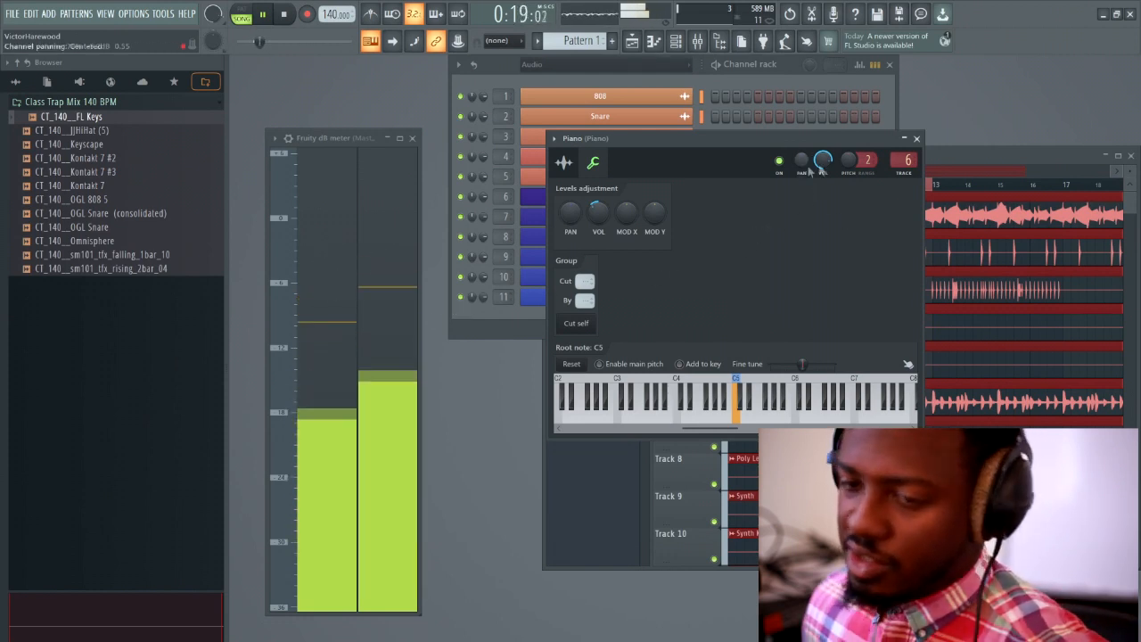
Insert Fruity Compressor in the first effect slot of the Piano mixer track and move its window clear of the dB meter.
left_click(699, 43)
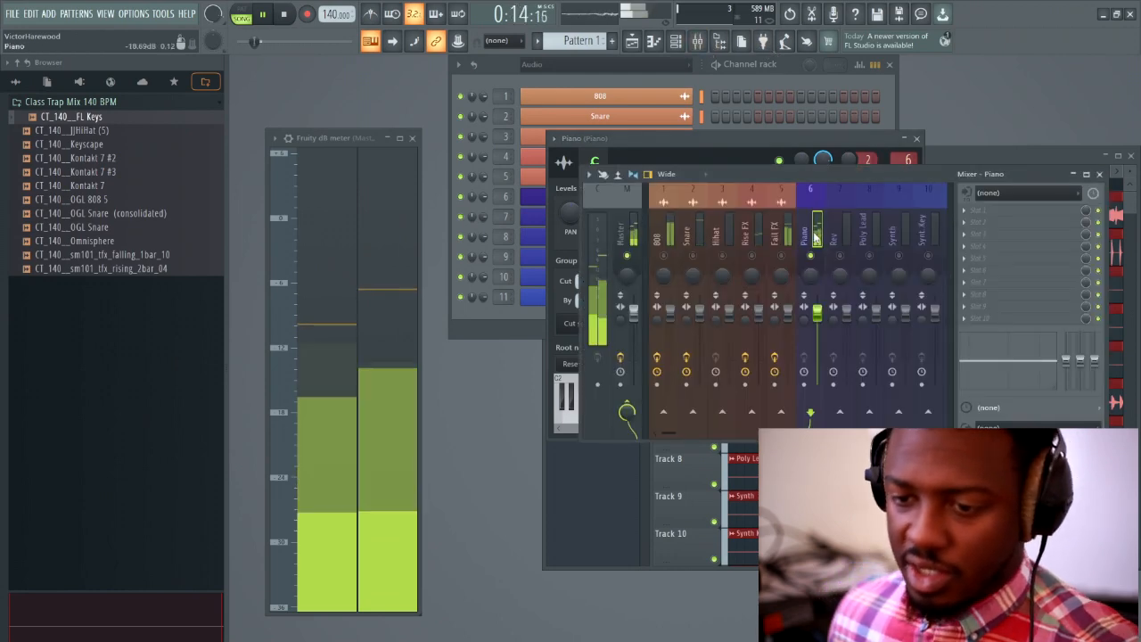
left_click(964, 209)
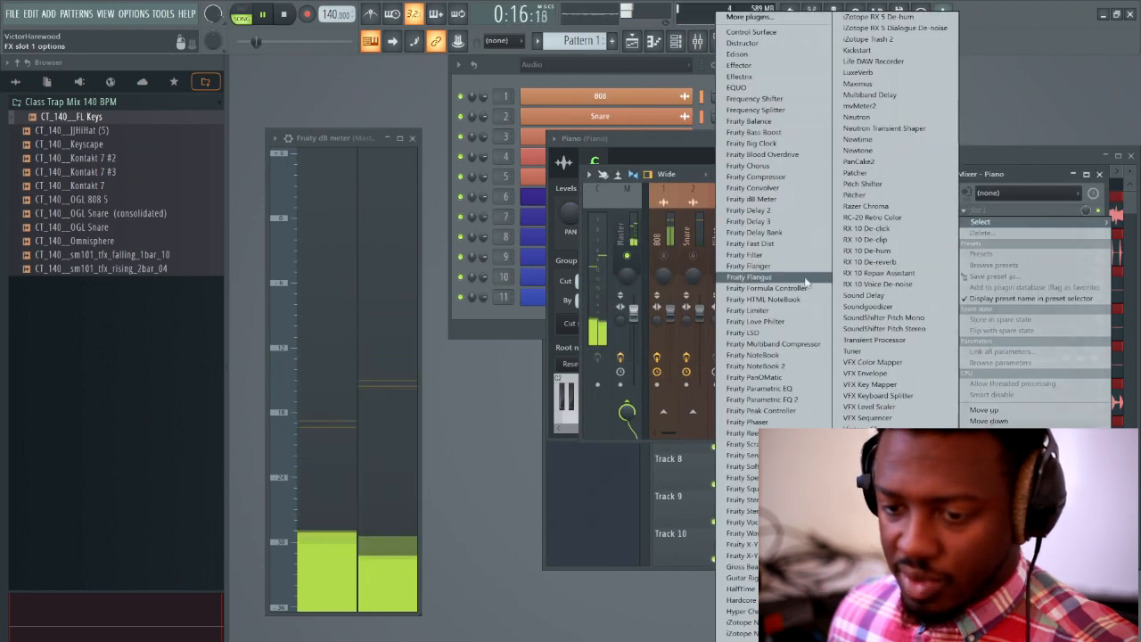
left_click(810, 176)
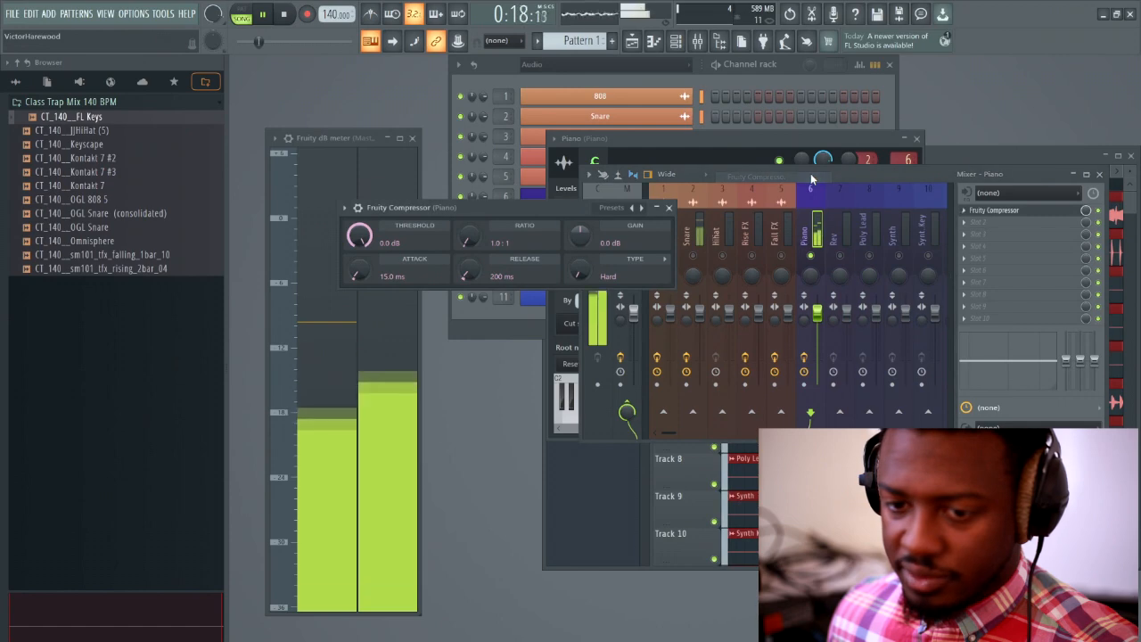
left_click_drag(529, 217, 625, 244)
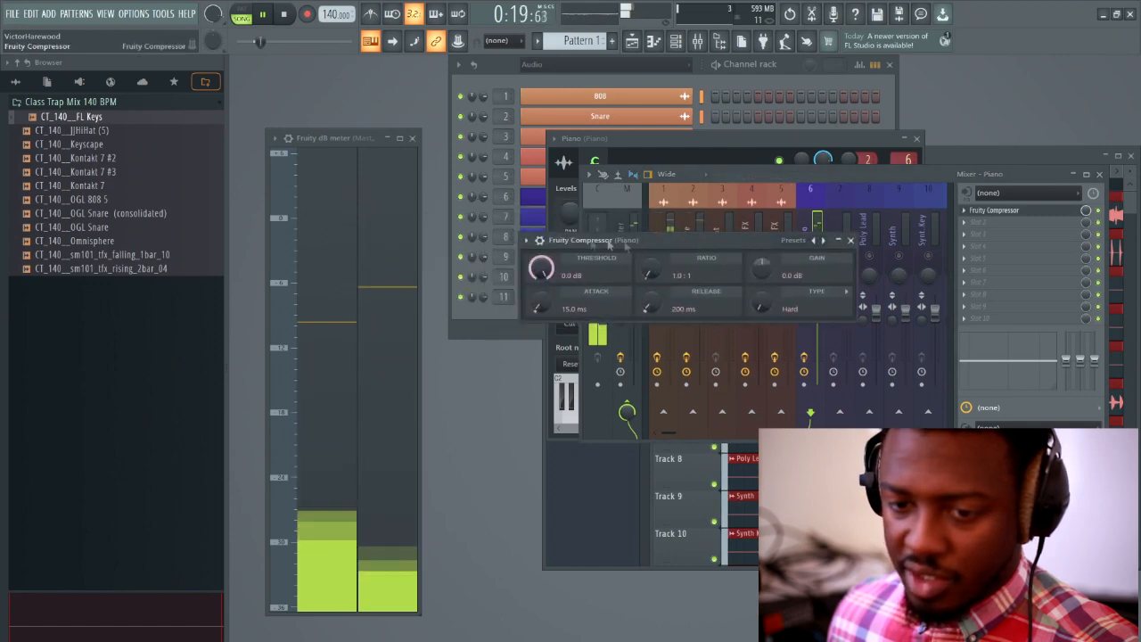
Load the Leveler 1 preset in the Piano's compressor, set the ratio to 5.0:1 and the gain to 9.7 dB, and close it.
left_click(527, 241)
mouse_move(551, 287)
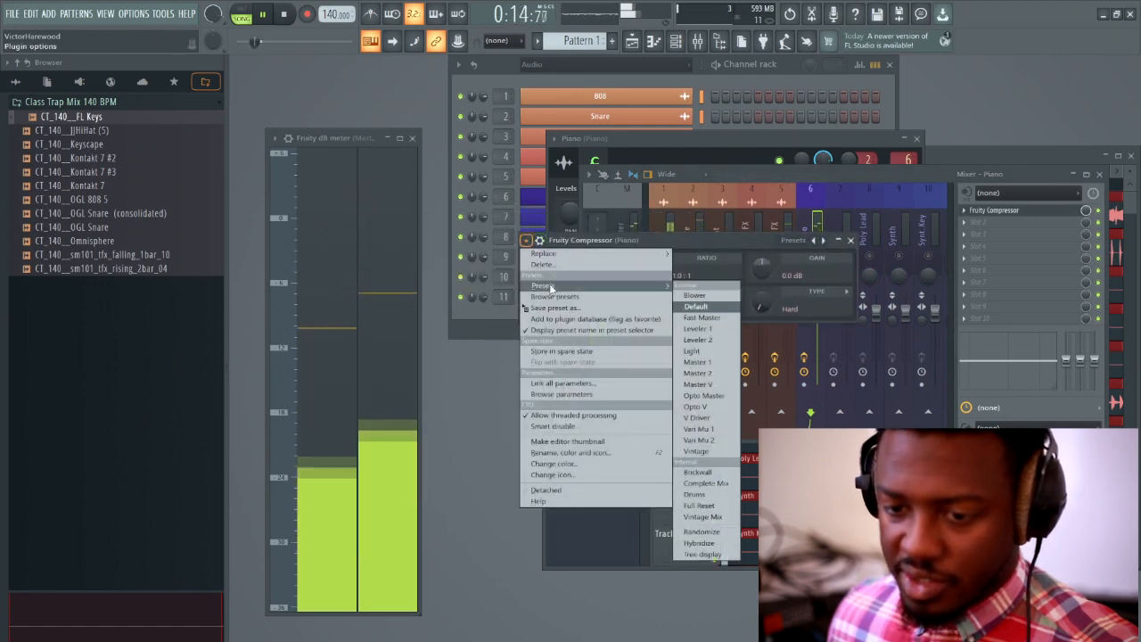
left_click(714, 332)
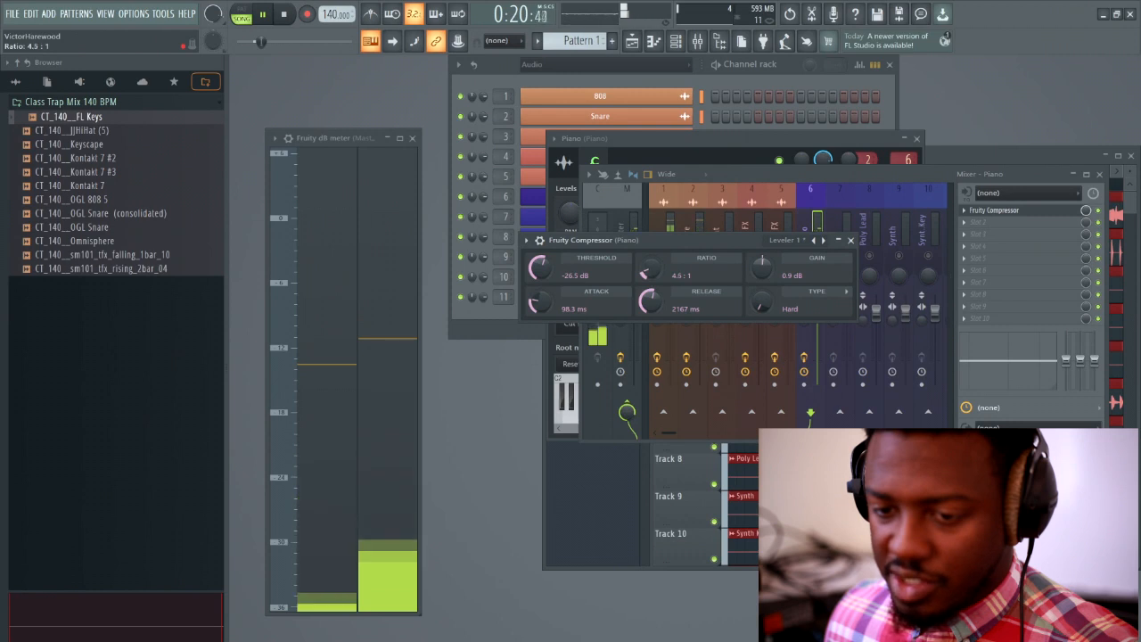
left_click_drag(651, 269, 651, 268)
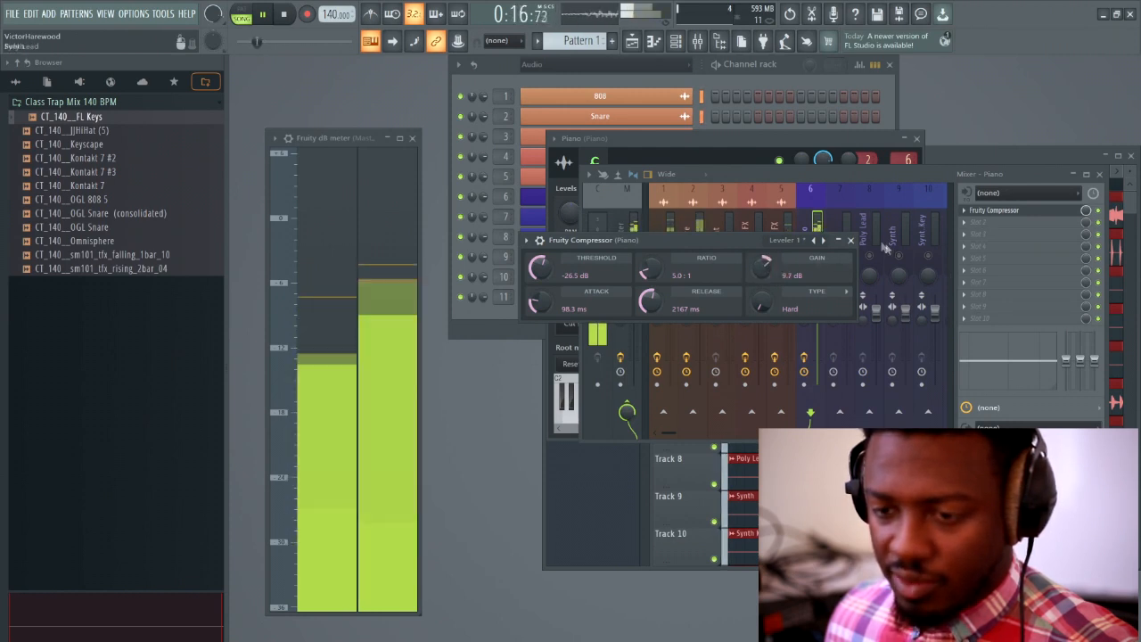
left_click(851, 240)
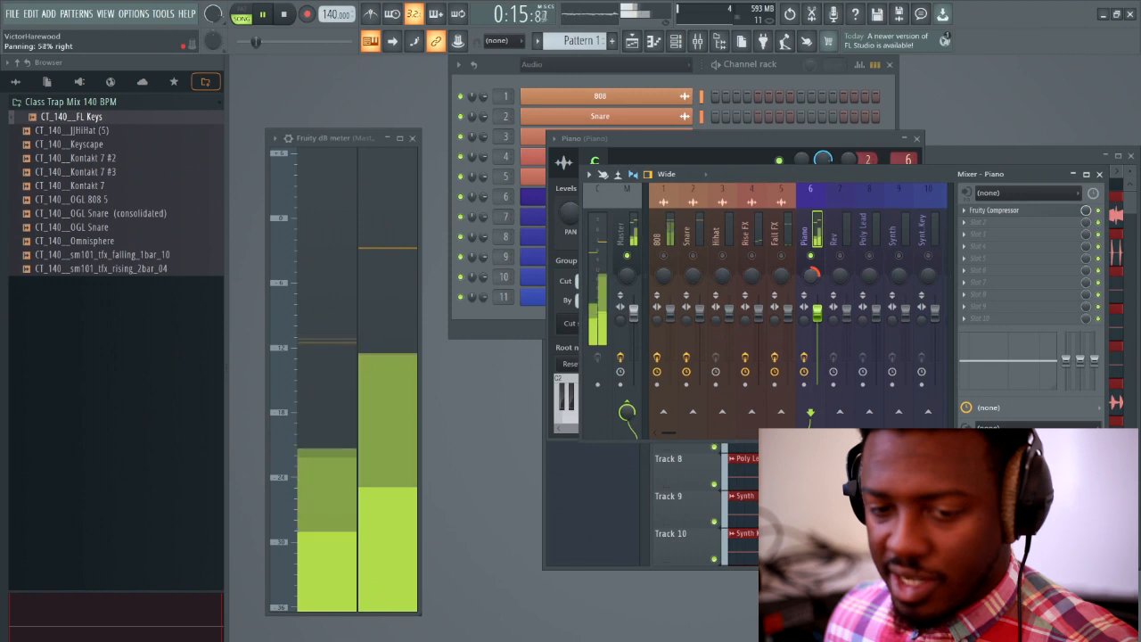
Pan the Piano mixer track fully left, and bring it back to about 30% left.
left_click_drag(811, 277, 811, 308)
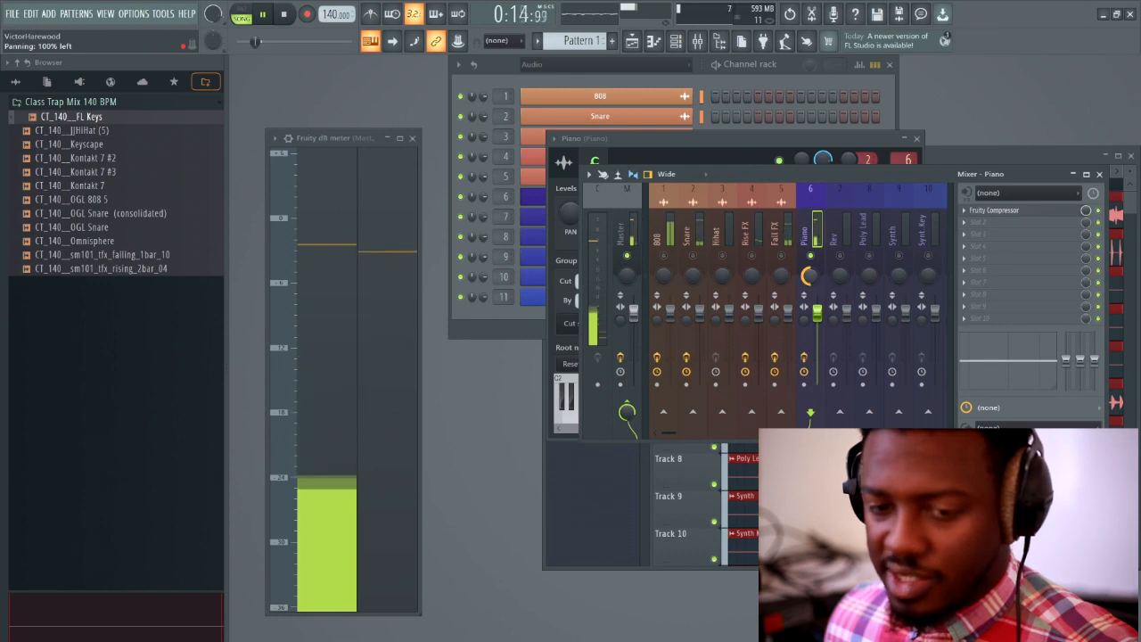
left_click_drag(810, 277, 811, 265)
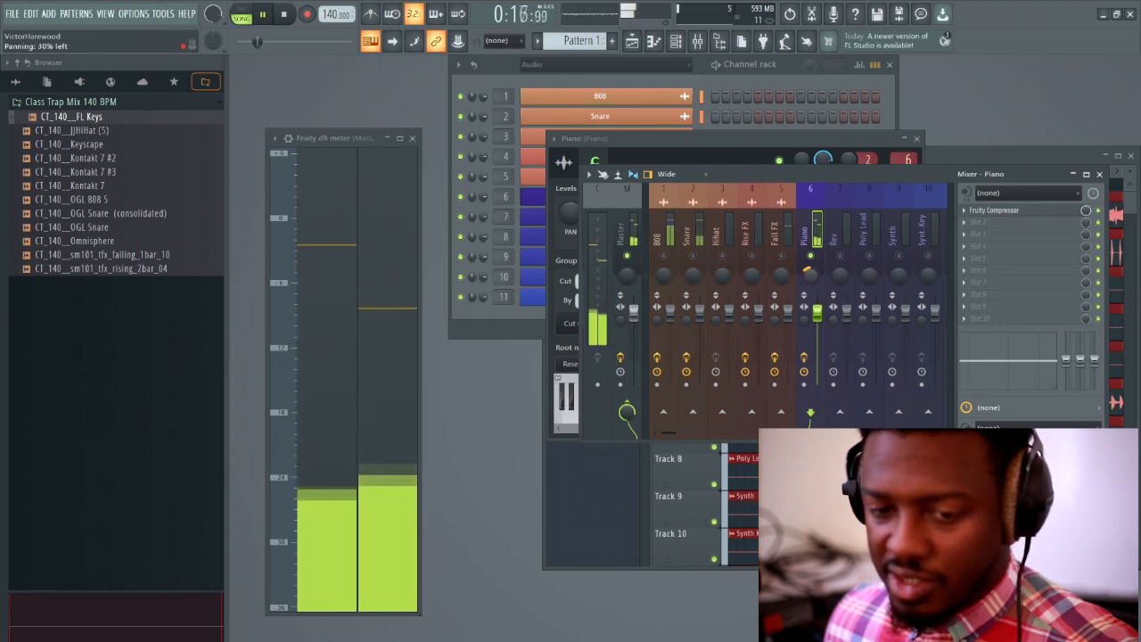
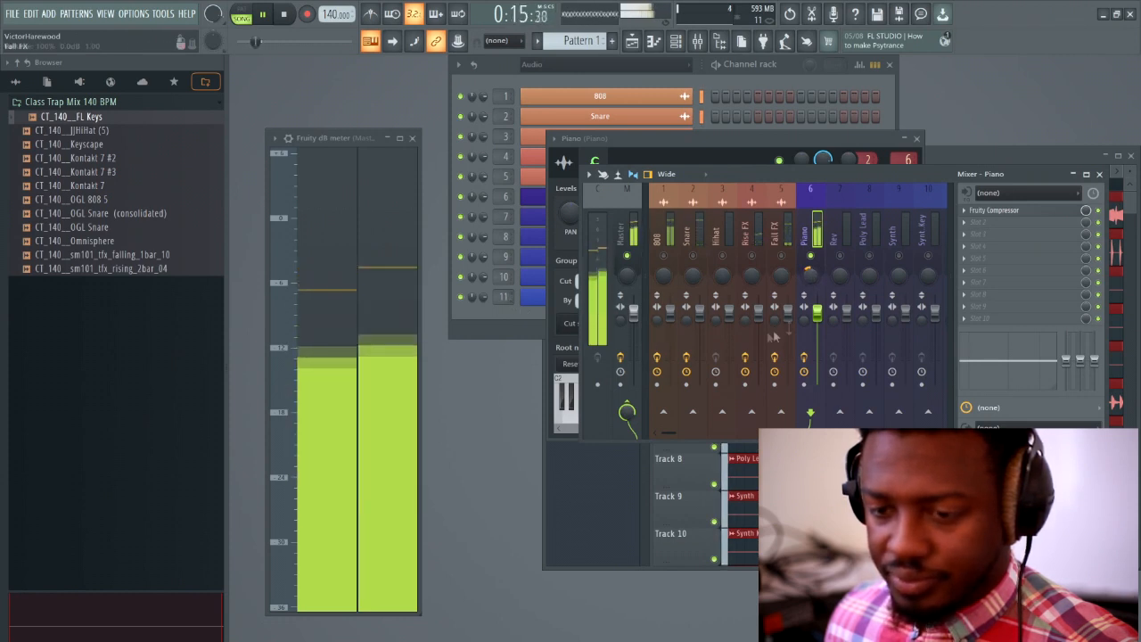
Insert Fruity Parametric EQ 2 in the Piano track's second slot and make band 1 a Steep 8 high-pass with a slightly raised cutoff.
left_click(967, 228)
left_click(788, 399)
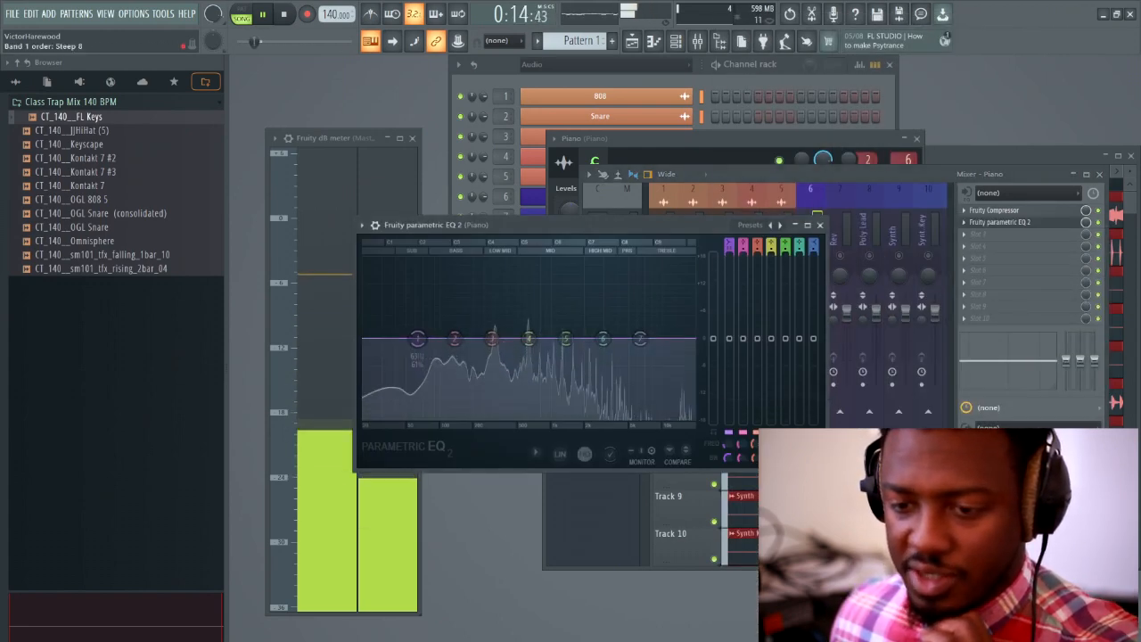
scroll(729, 243, "down", 2)
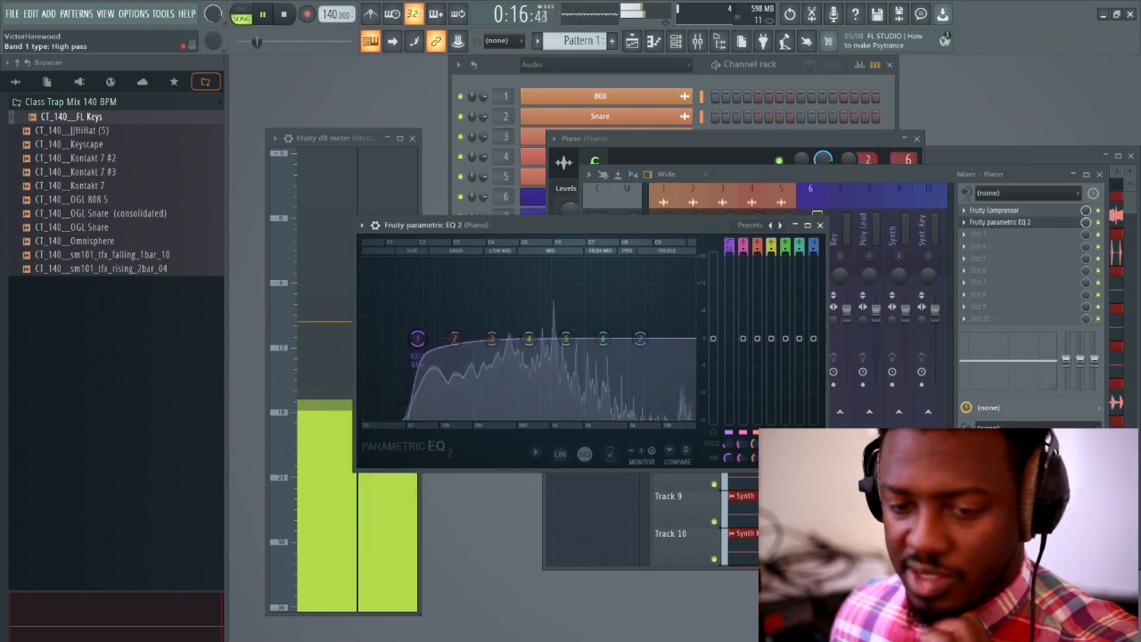
left_click_drag(729, 457, 728, 467)
left_click_drag(418, 338, 443, 337)
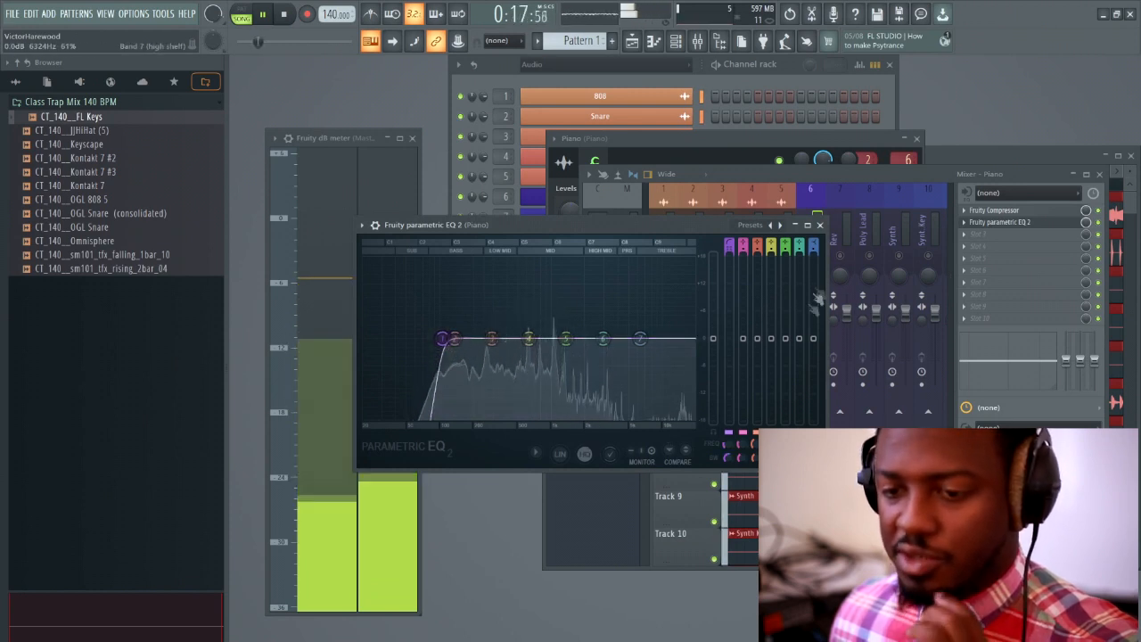
left_click(820, 224)
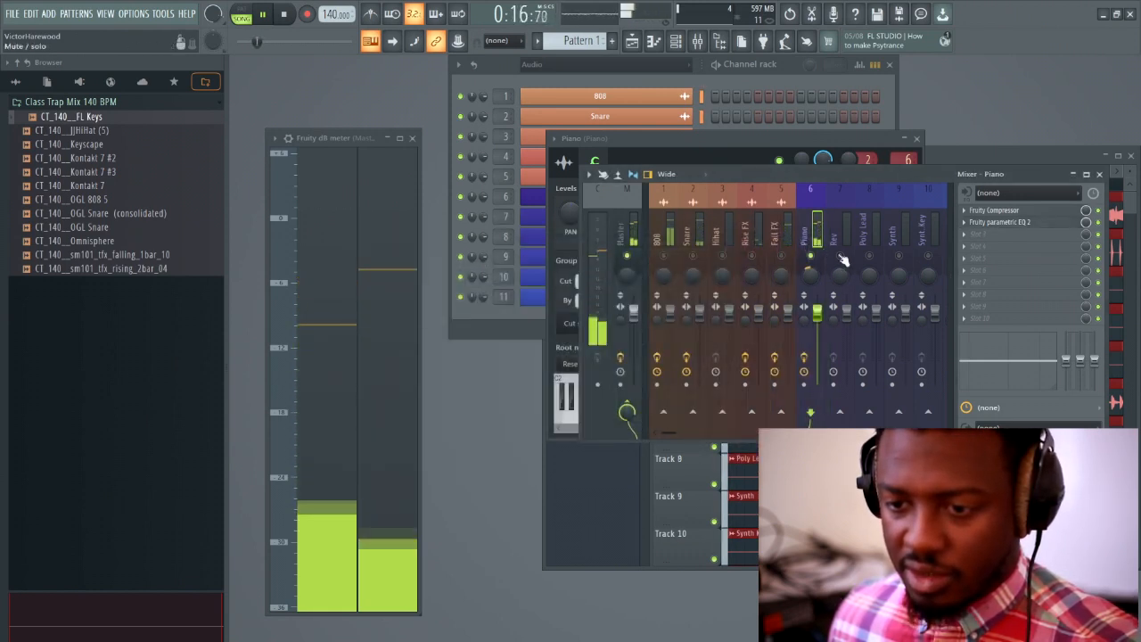
Set bars 33 to 37 of the playlist as the loop range and play it to hear the Rev track.
key("space")
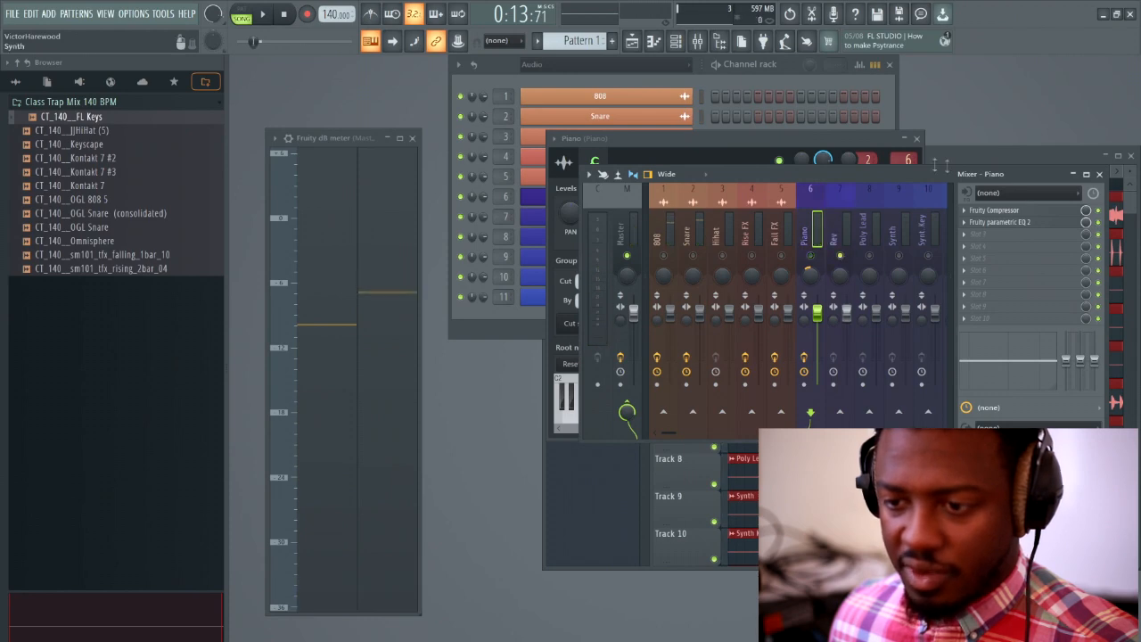
left_click(976, 150)
left_click_drag(816, 168, 927, 207)
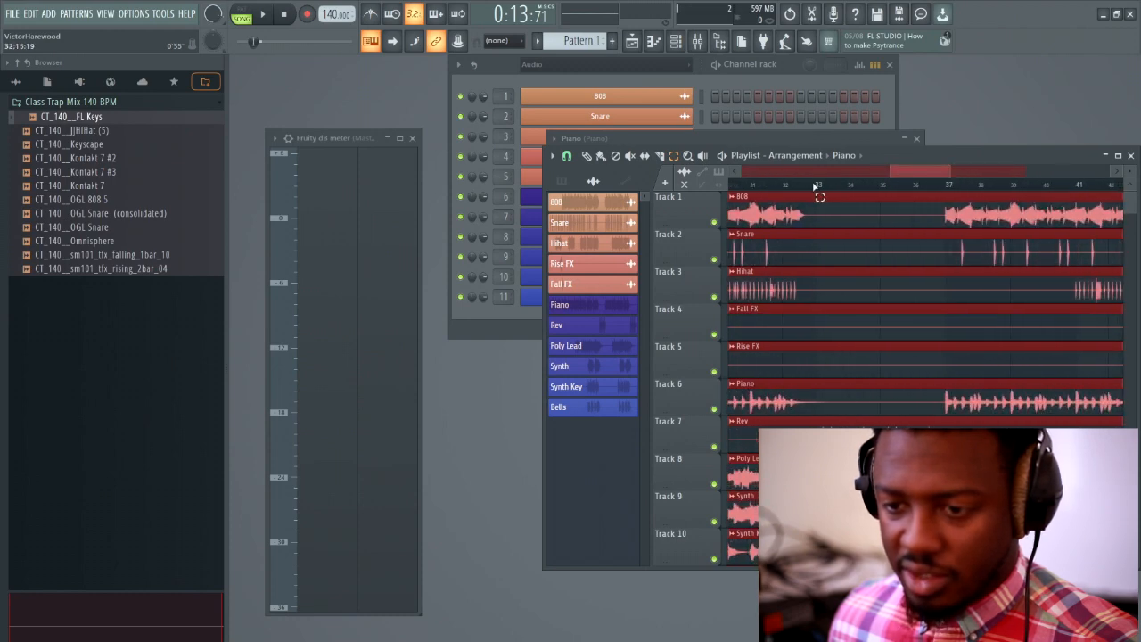
key("space")
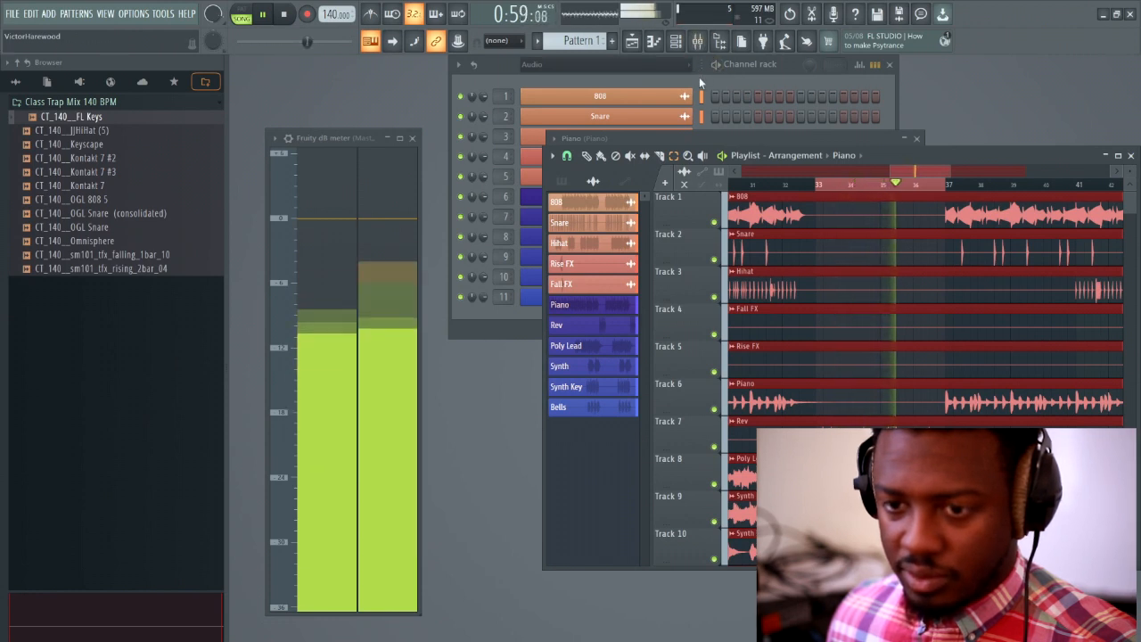
Lower the Rev channel's volume multiplier to 69% (-7.4 dB) and close its settings.
left_click(699, 75)
left_click(648, 222)
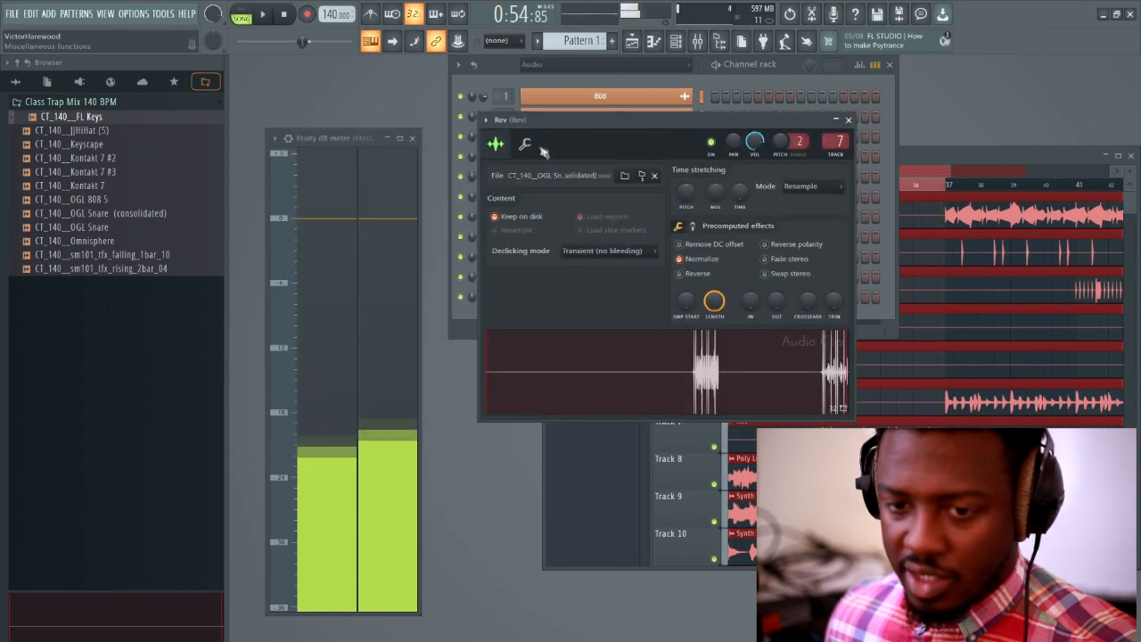
left_click(527, 146)
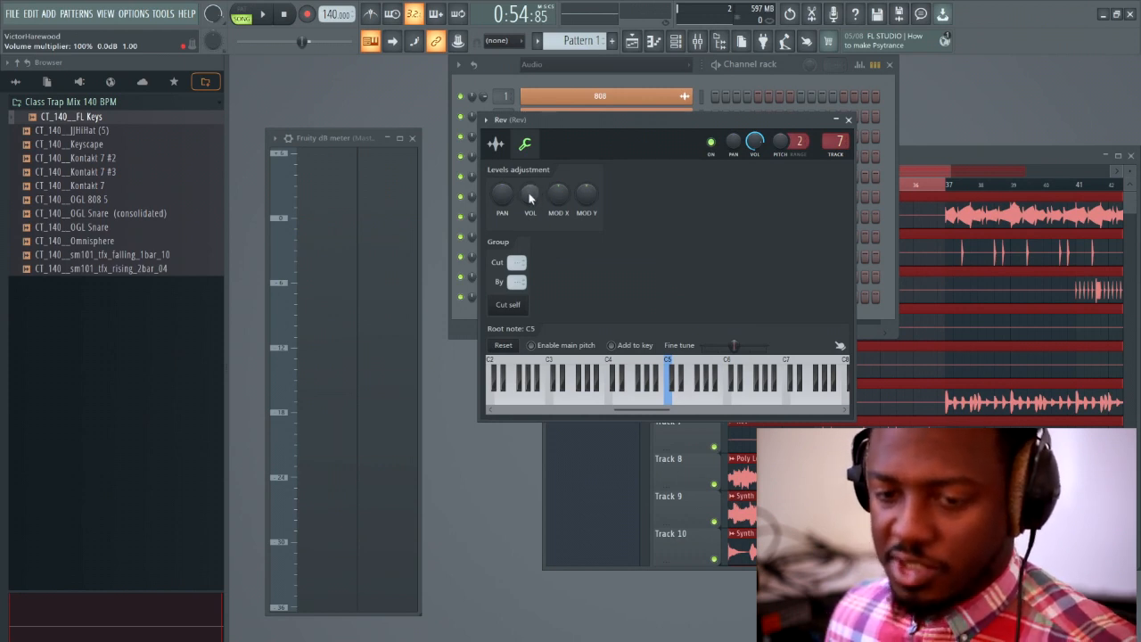
key("space")
left_click_drag(532, 197, 532, 214)
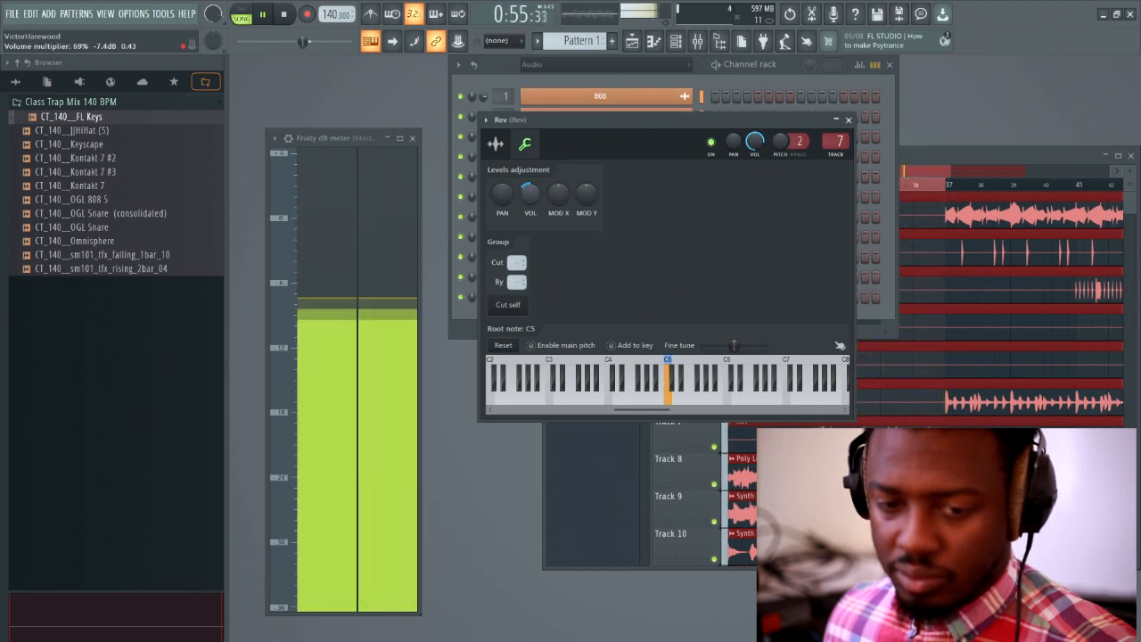
left_click(848, 119)
Insert Fruity Limiter in the first effect slot of the Rev mixer track.
key("F9")
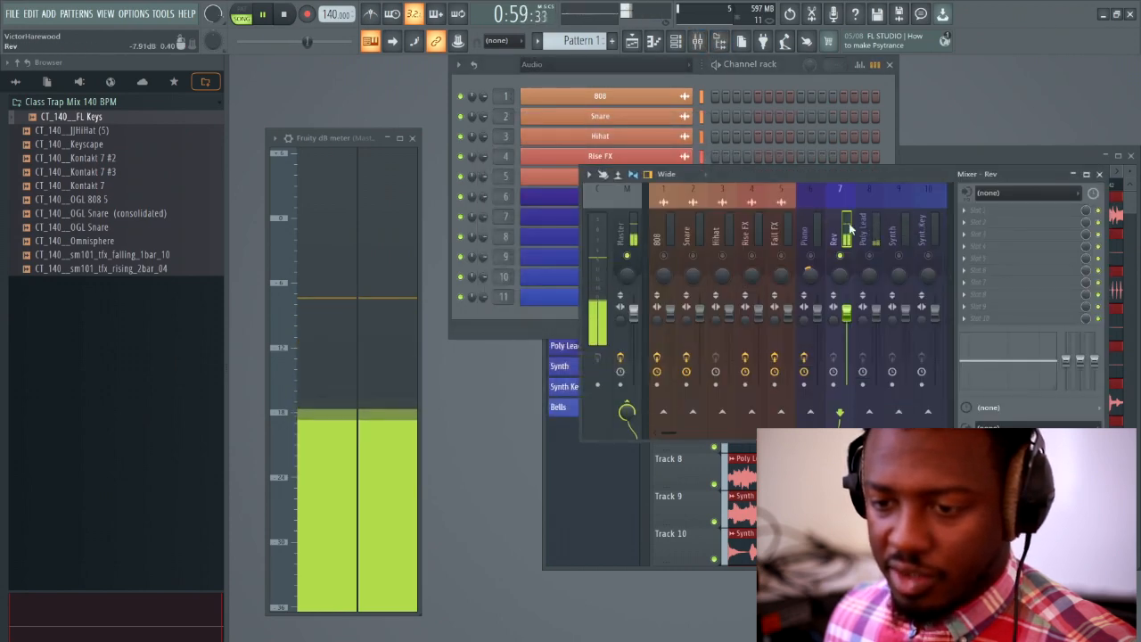
left_click(1026, 210)
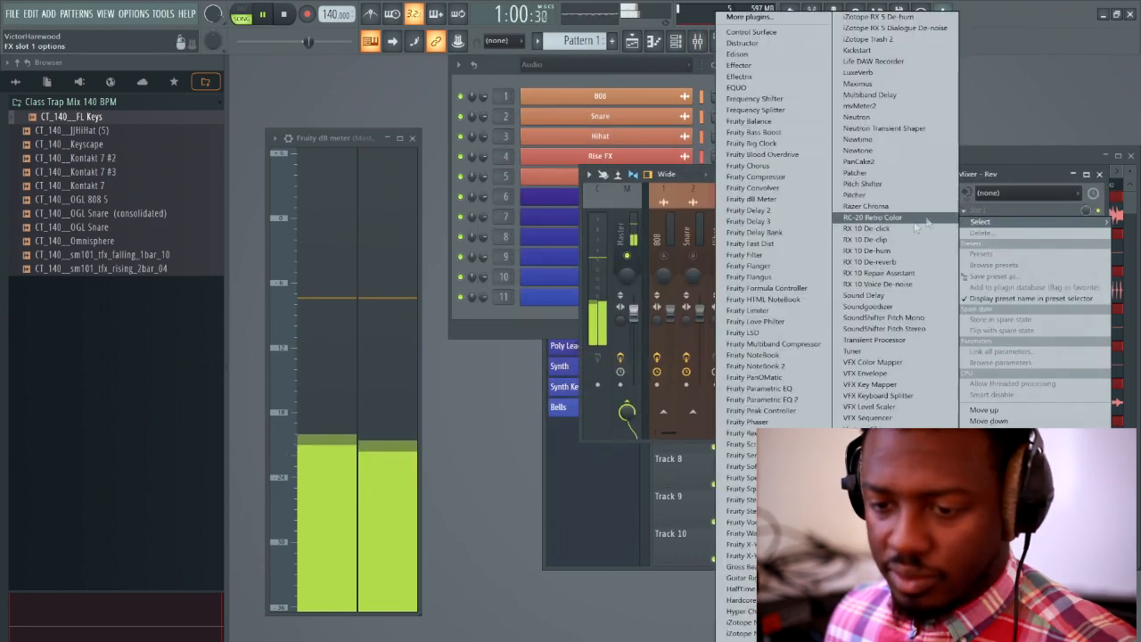
left_click(781, 311)
Load the Max loudness (slight saturation) preset in Rev's limiter and raise the ceiling to 5.0 dB, keeping the dB meter uncovered.
left_click(239, 104)
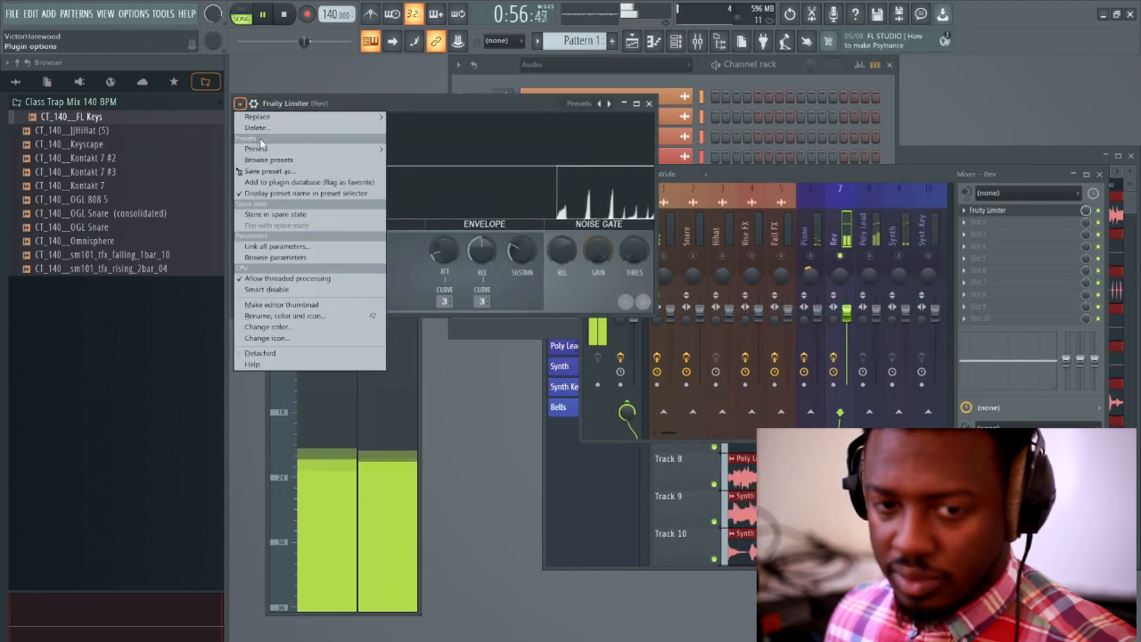
mouse_move(268, 148)
left_click(444, 249)
left_click_drag(454, 112, 688, 148)
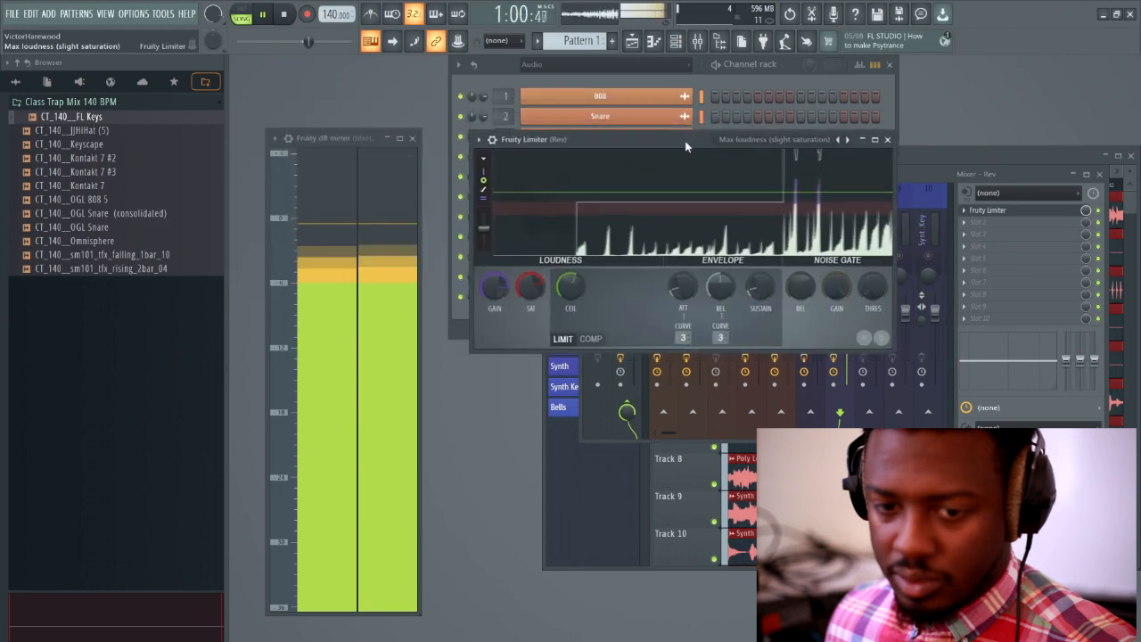
left_click_drag(580, 305, 575, 290)
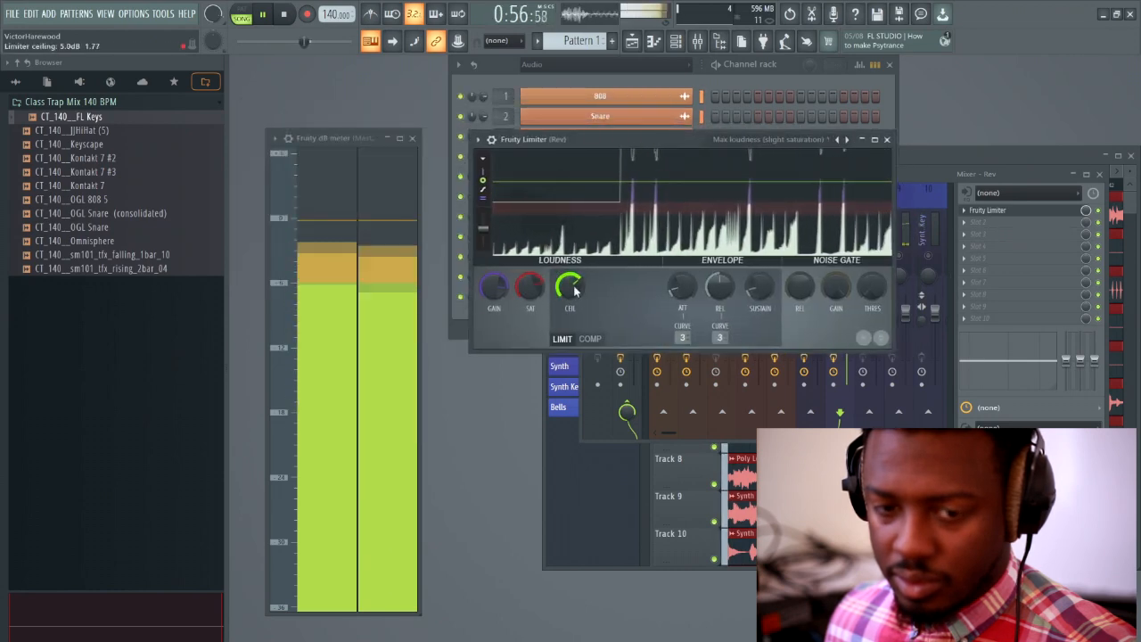
left_click(886, 139)
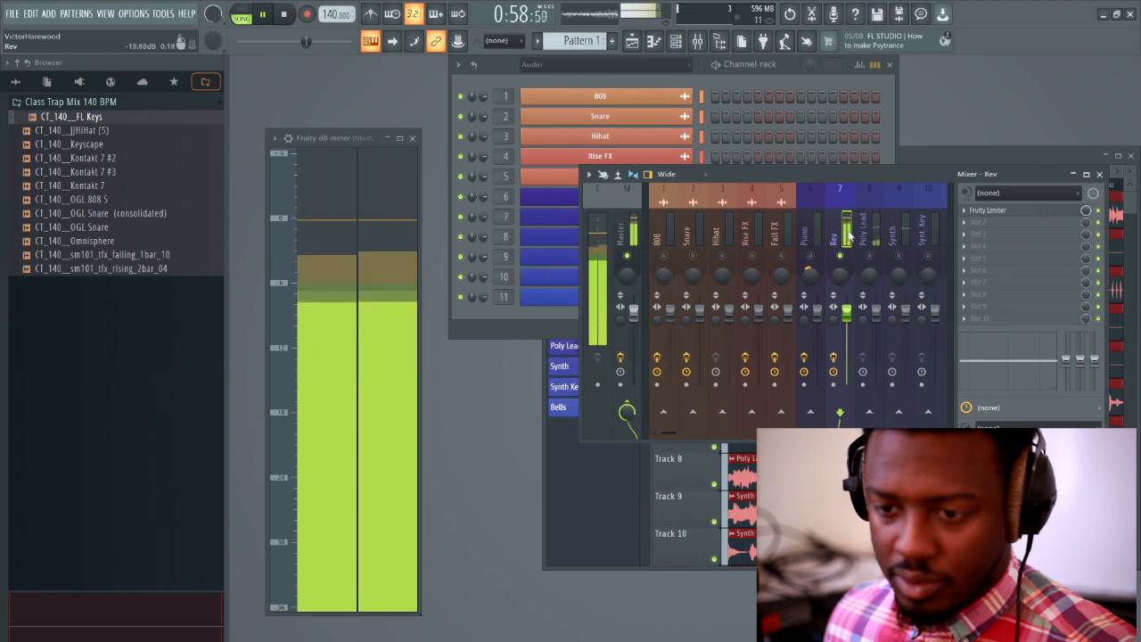
Reduce the Rev channel's volume multiplier further to 34% (-17.9 dB) and close its settings.
left_click(540, 217)
left_click_drag(527, 190, 527, 222)
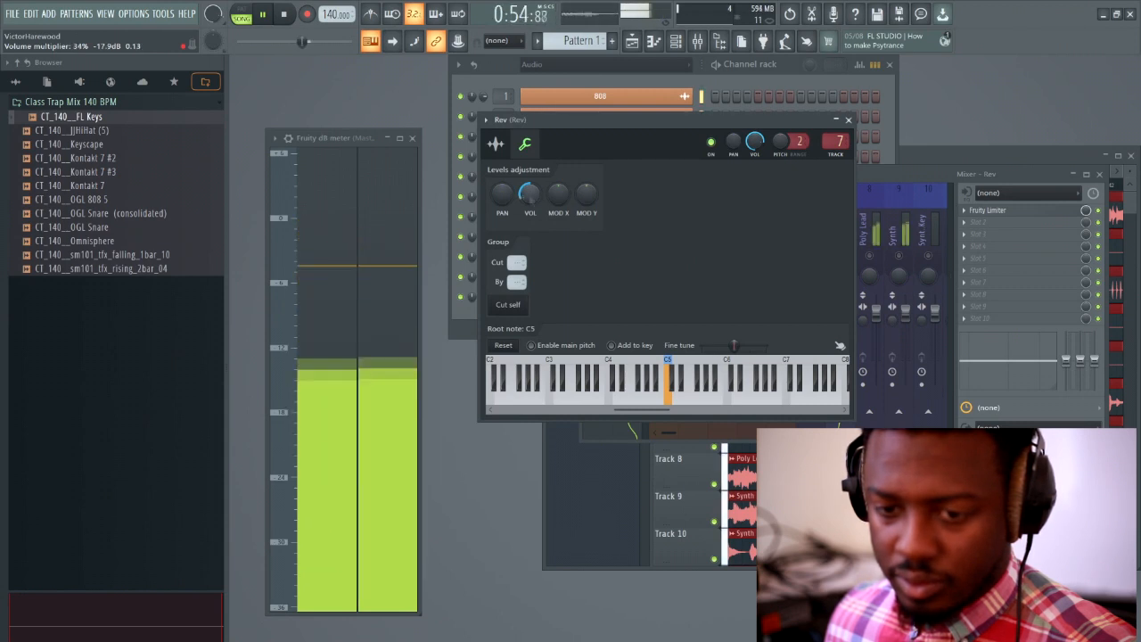
left_click(848, 119)
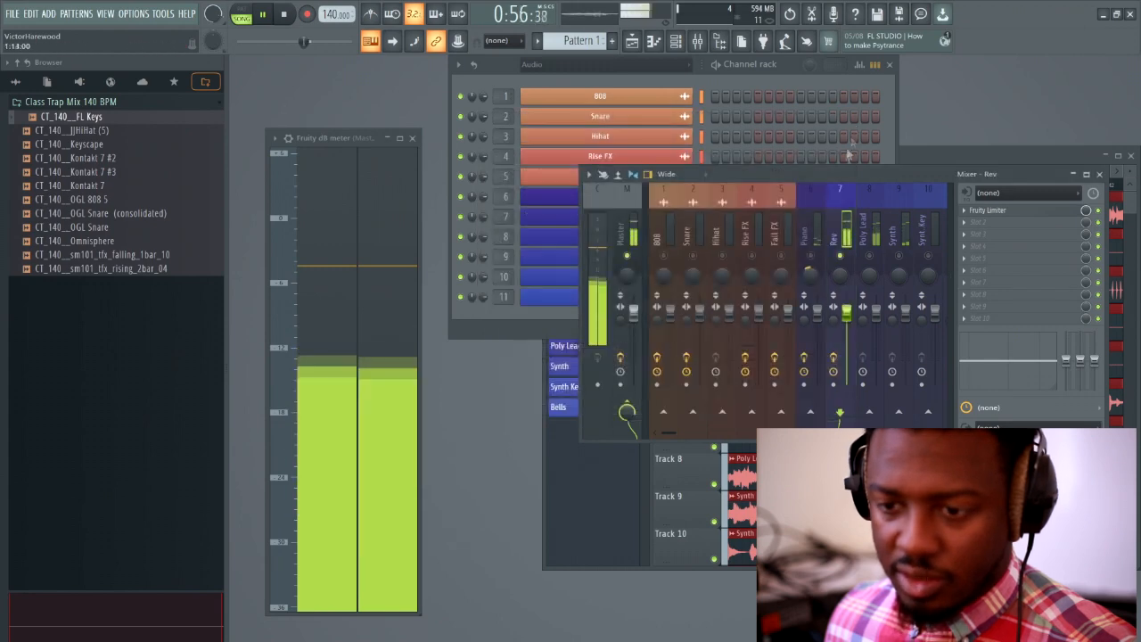
Select the Poly Lead mixer track, set playlist bars 25 to 29 as the loop range, and play it.
left_click(887, 224)
left_click(956, 155)
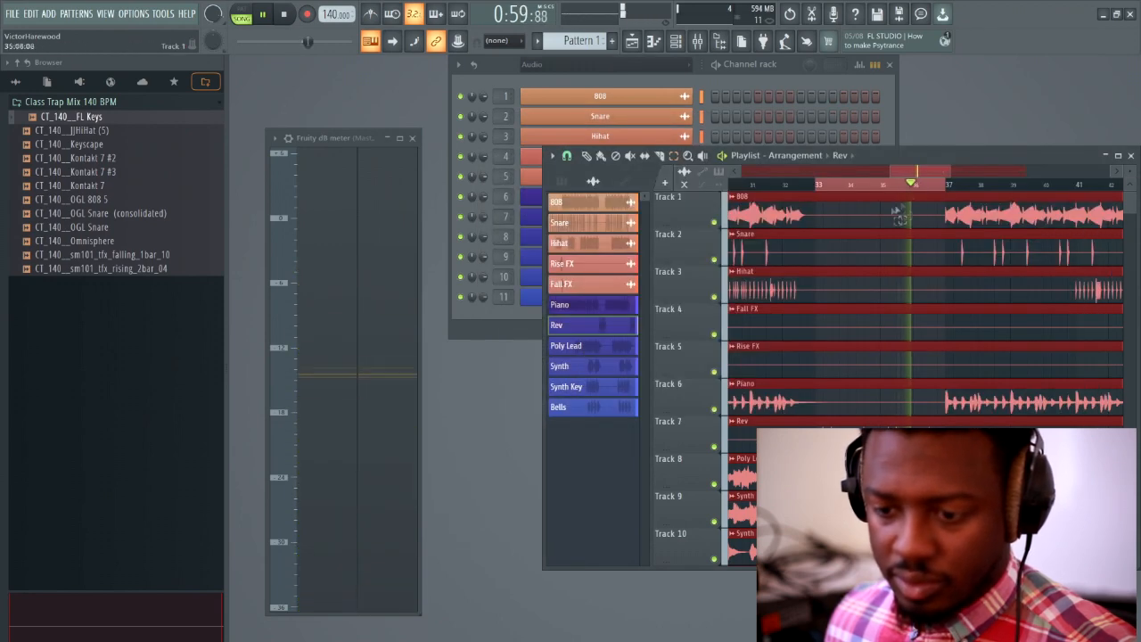
key("space")
left_click_drag(914, 172, 878, 179)
left_click_drag(800, 190, 874, 204)
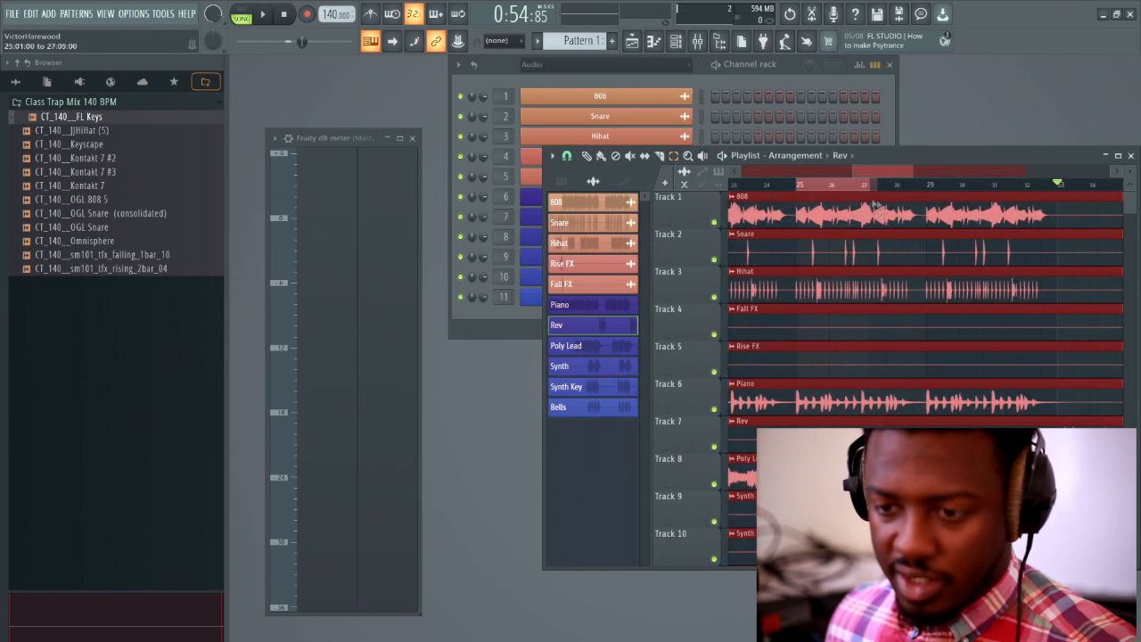
key("space")
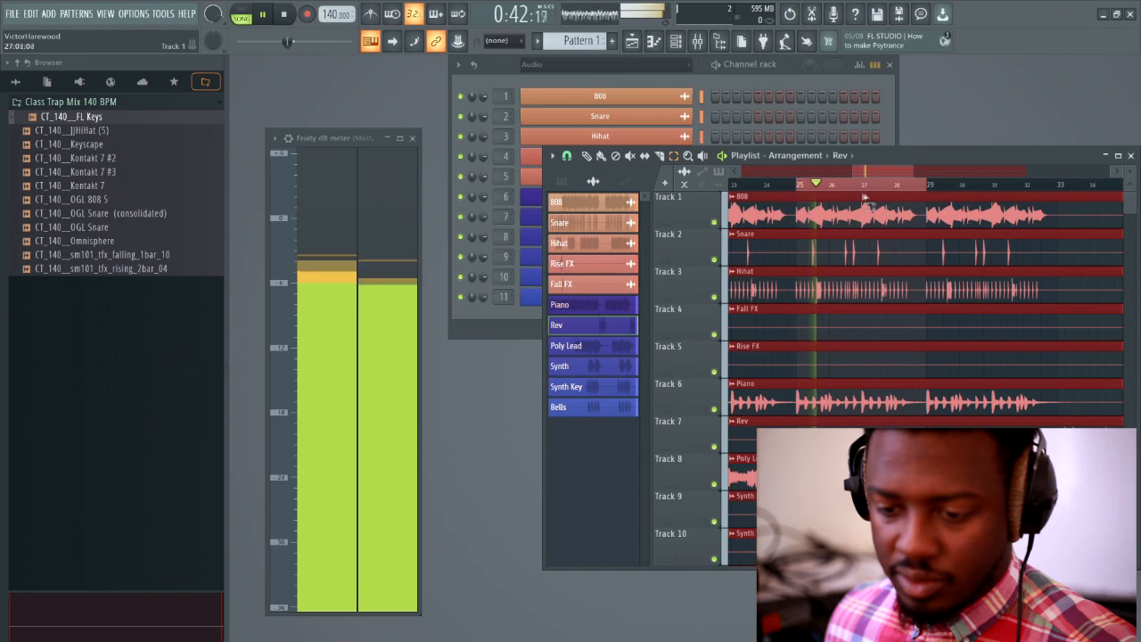
Lower the Poly Lead channel's volume multiplier, with its settings window moved clear of the dB meter, and close the window.
key("F9")
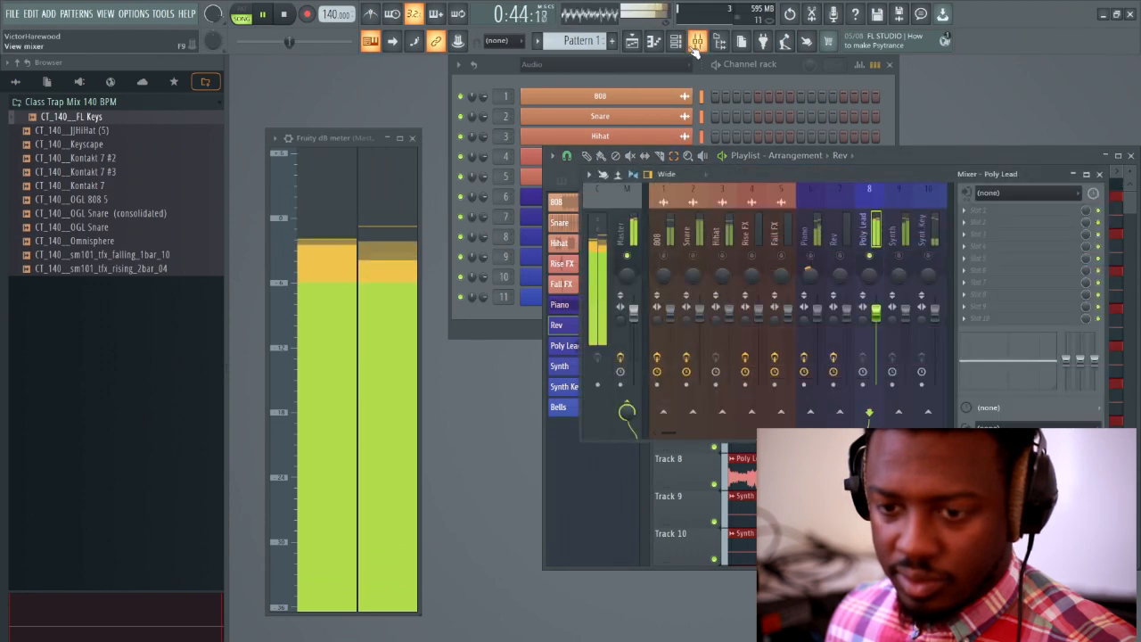
left_click(531, 236)
left_click_drag(369, 216, 543, 201)
key("space")
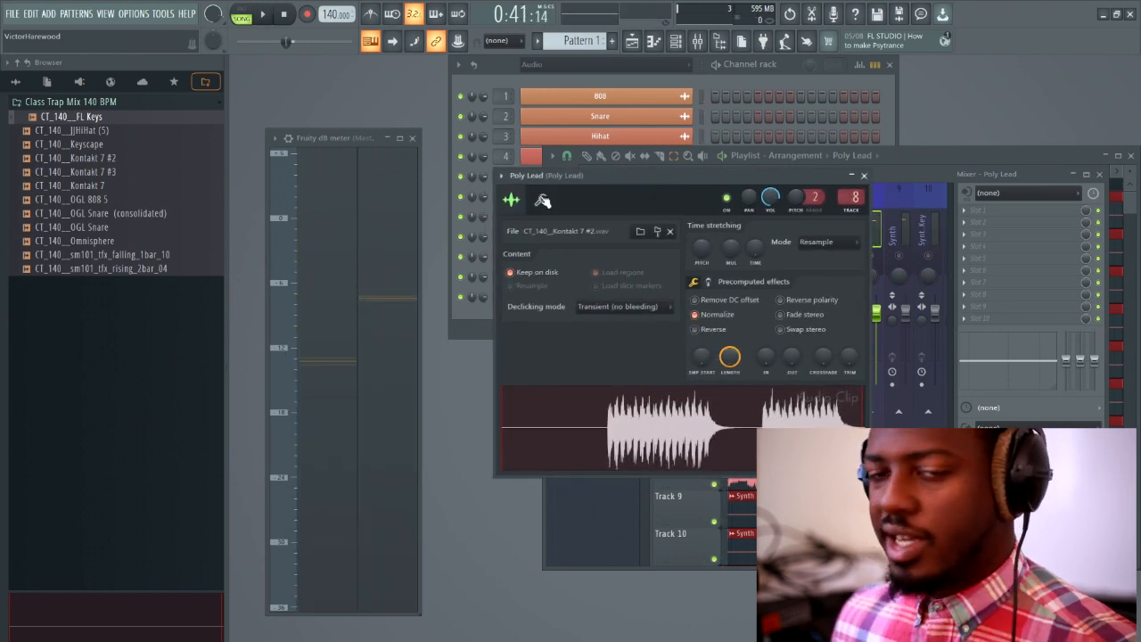
left_click(542, 200)
key("space")
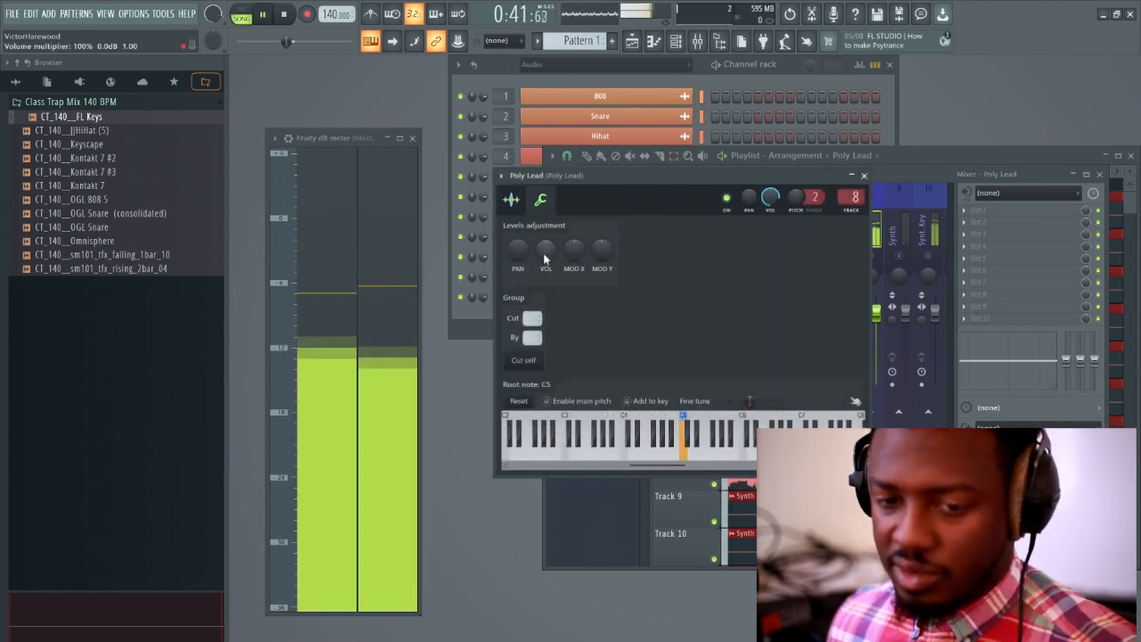
left_click_drag(541, 248, 541, 255)
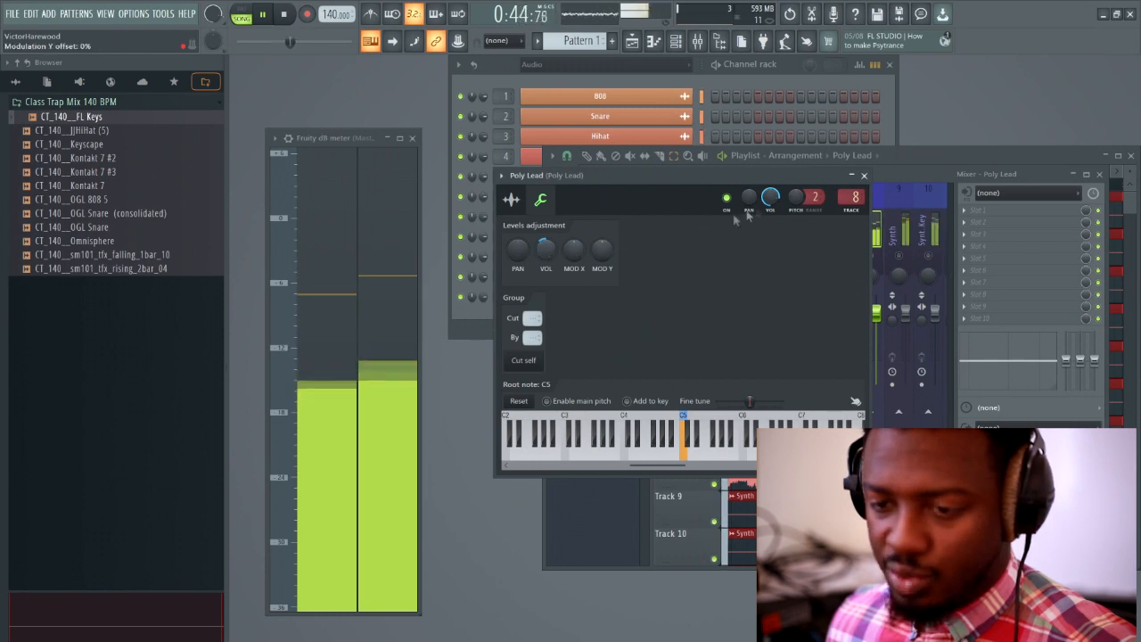
left_click(864, 175)
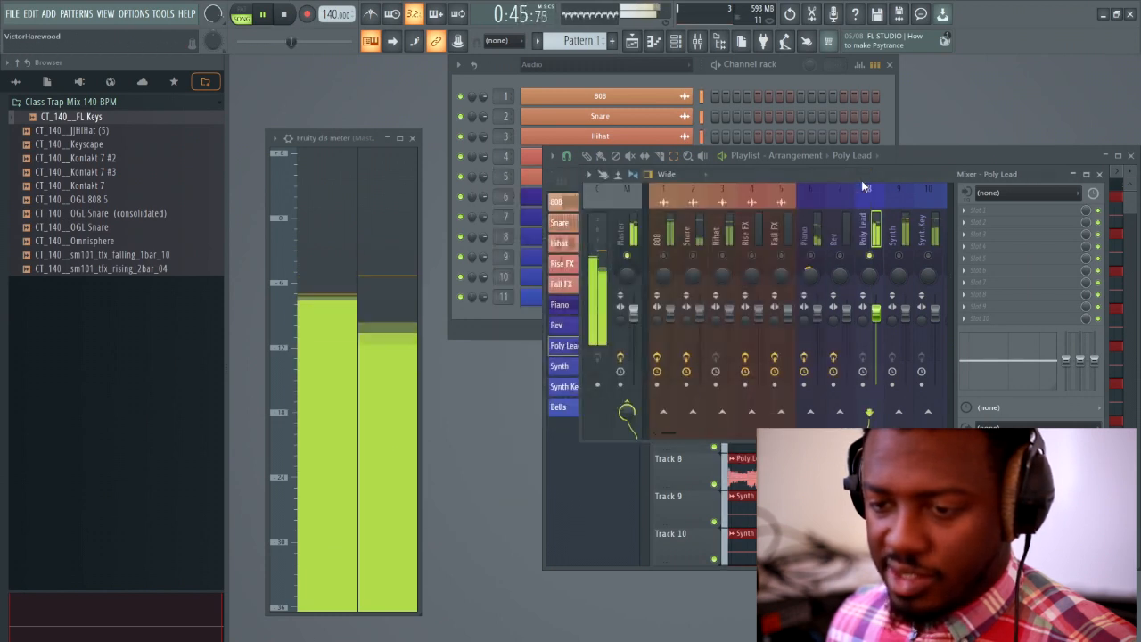
Insert Fruity Parametric EQ 2 in the Poly Lead track's first slot and make band 1 a Steep 8 high-pass.
left_click(980, 213)
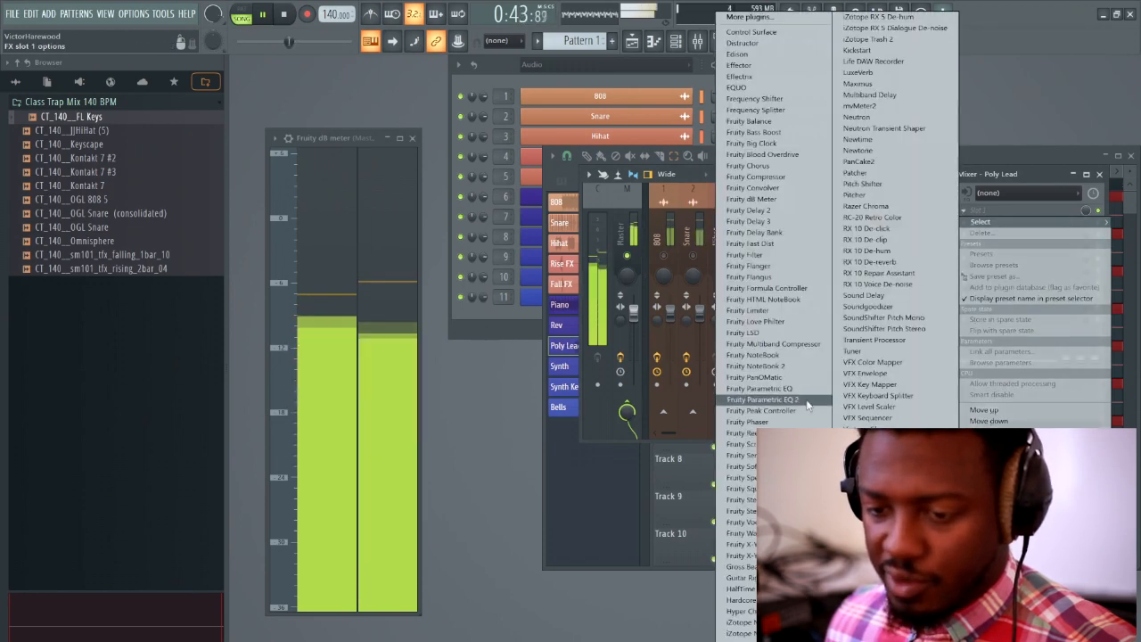
left_click(765, 400)
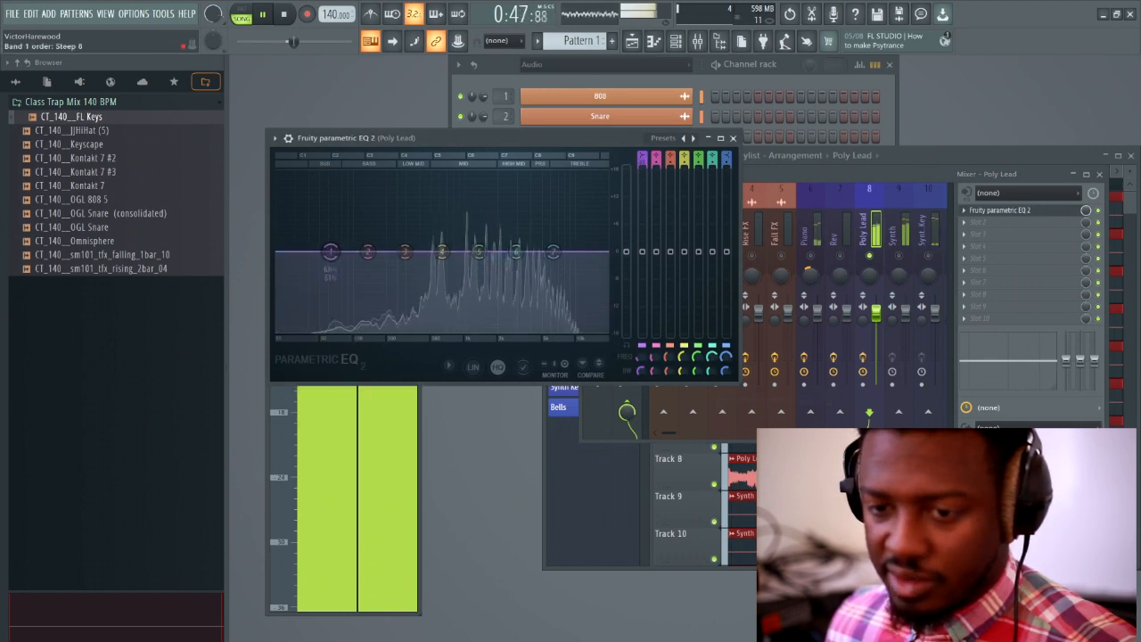
left_click_drag(642, 157, 642, 166)
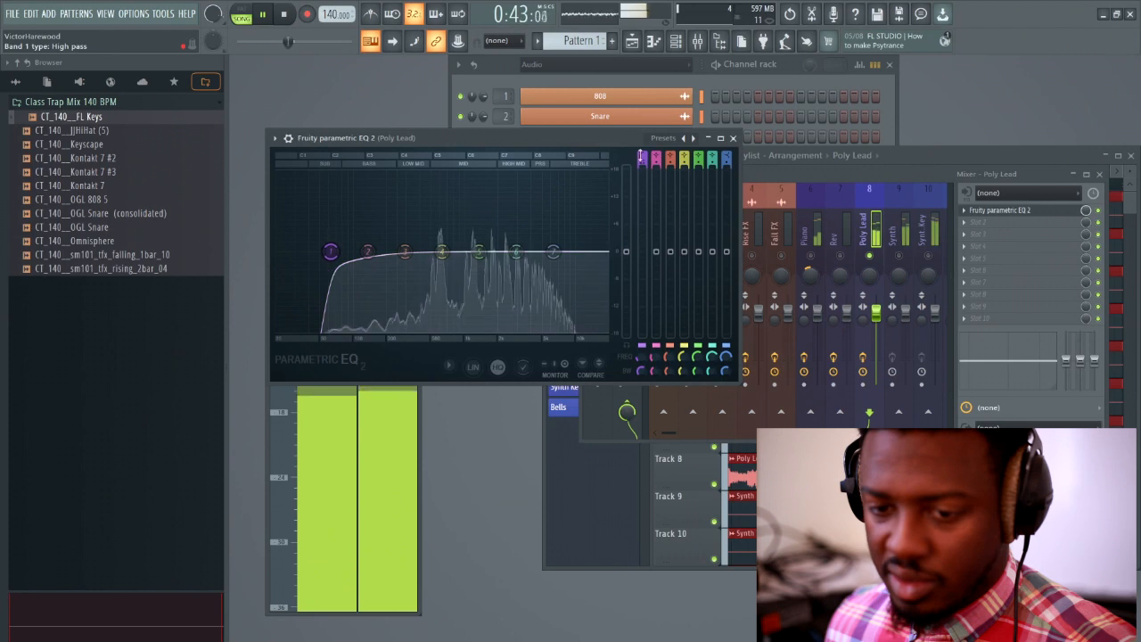
scroll(331, 252, "down", 1)
key("space")
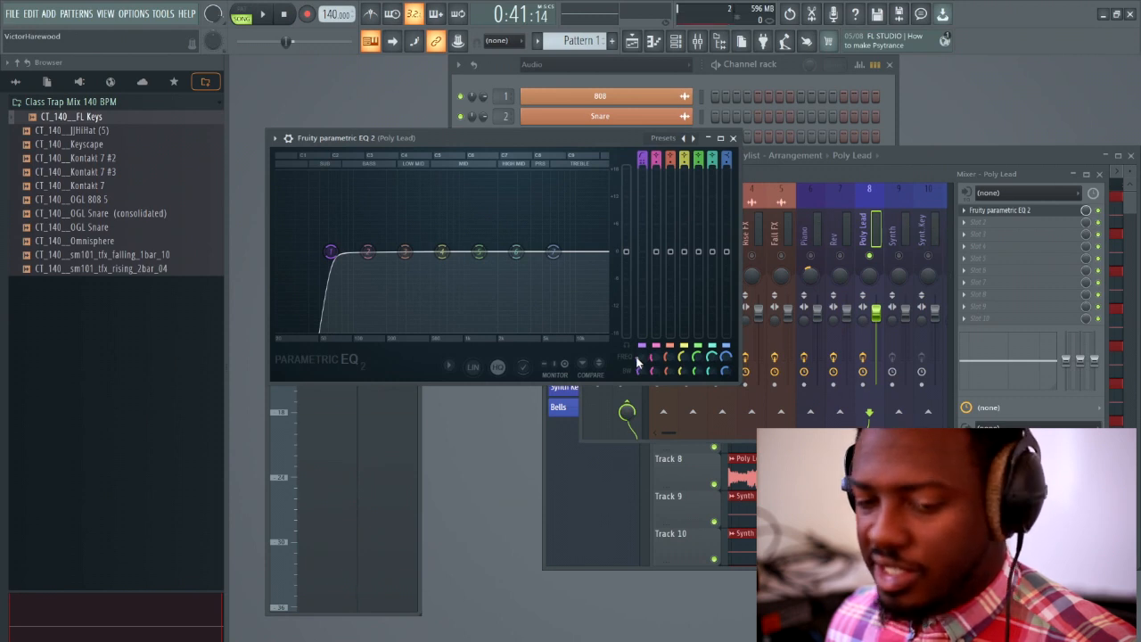
key("space")
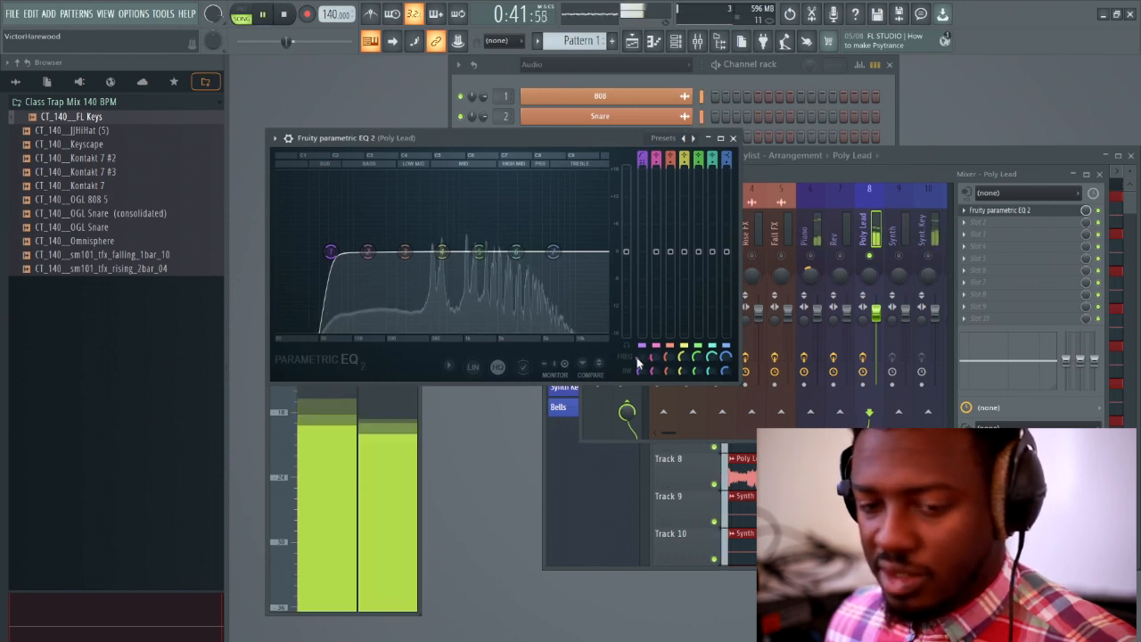
Raise the Poly Lead high-pass cutoff to about 689 Hz, bring it back to about 463 Hz, and close the EQ.
left_click_drag(334, 252, 441, 251)
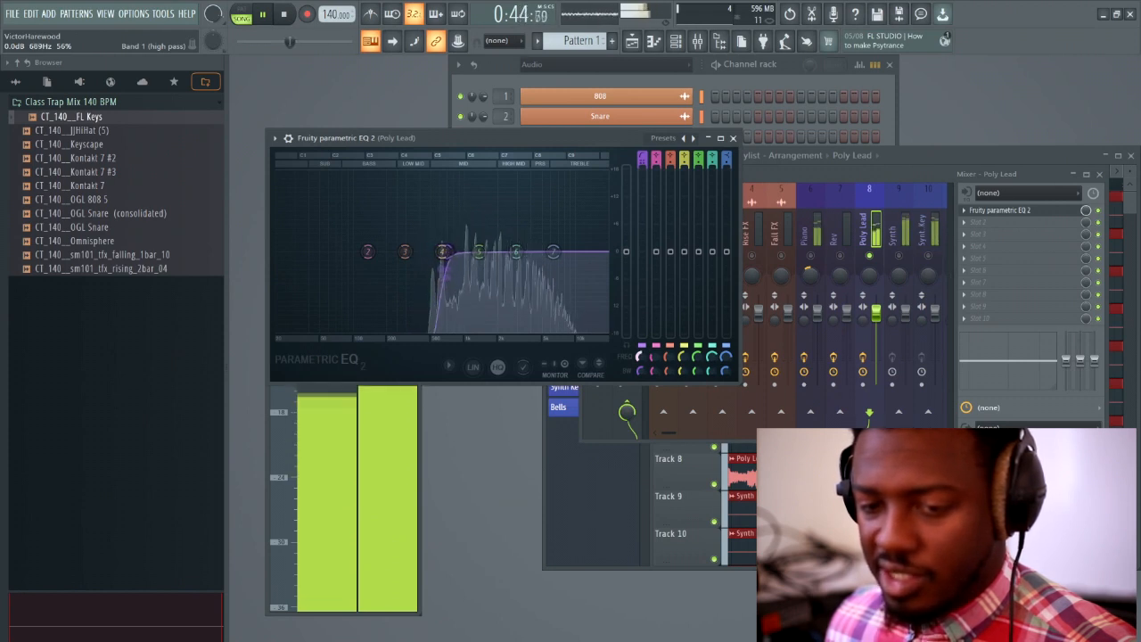
left_click_drag(444, 251, 428, 251)
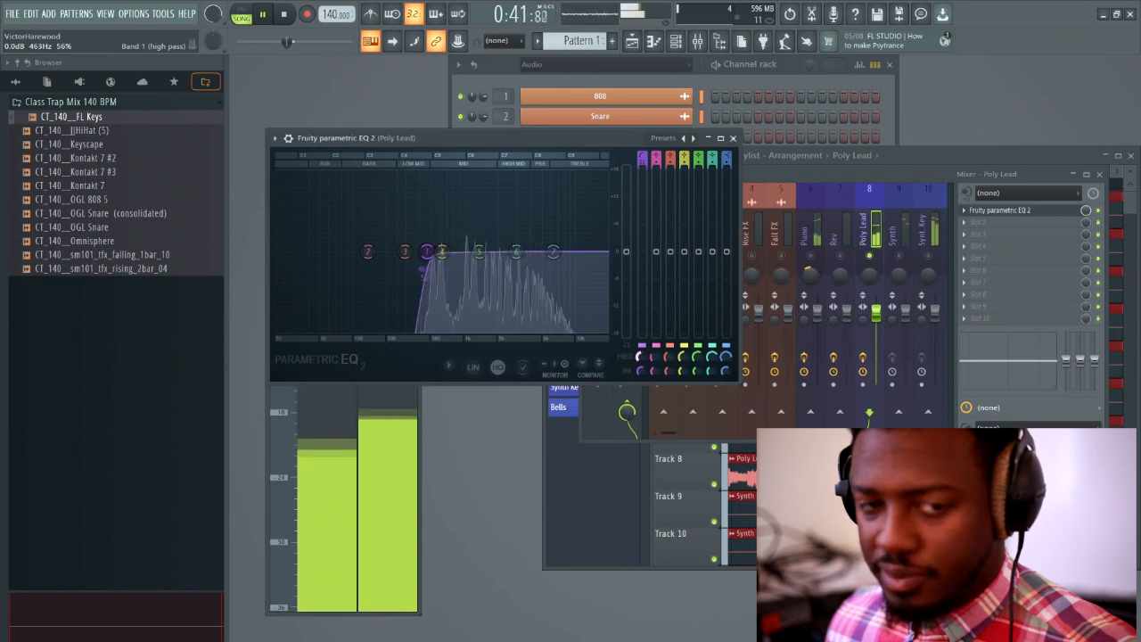
left_click(734, 139)
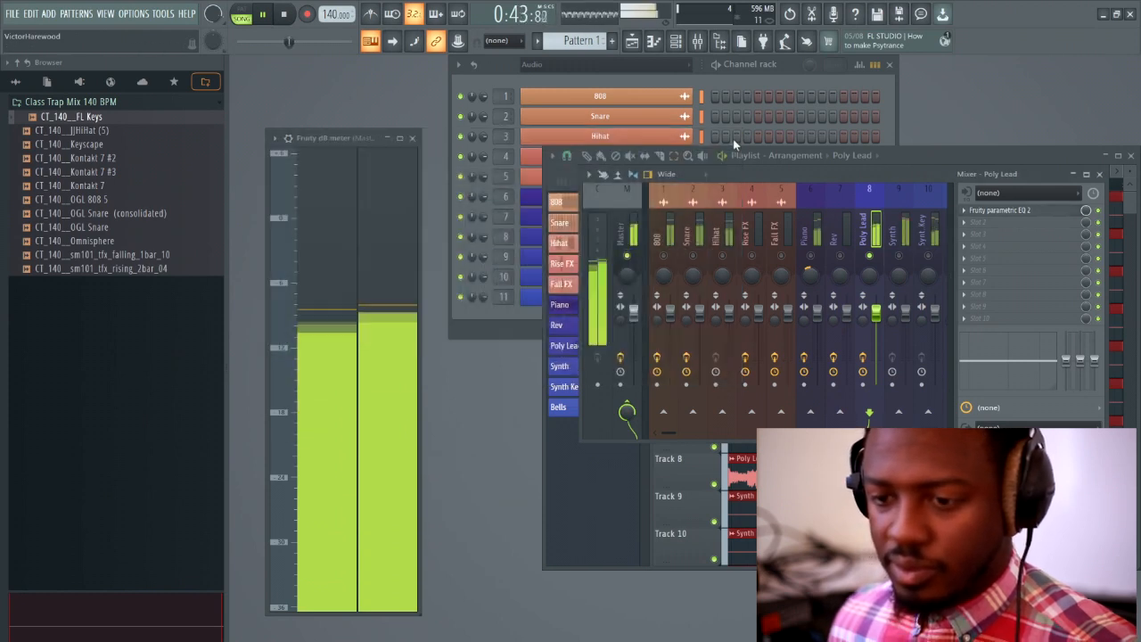
Select the Synth mixer track, lower the Synth channel's volume multiplier with its settings window moved clear of the dB meter, and close the window.
left_click(905, 265)
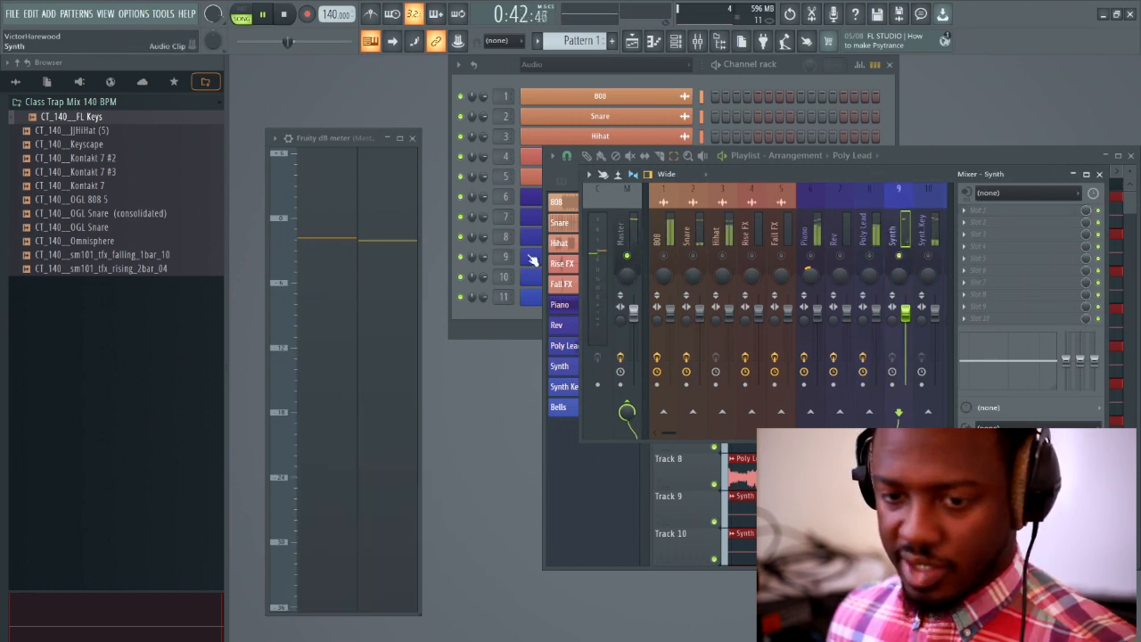
left_click(532, 259)
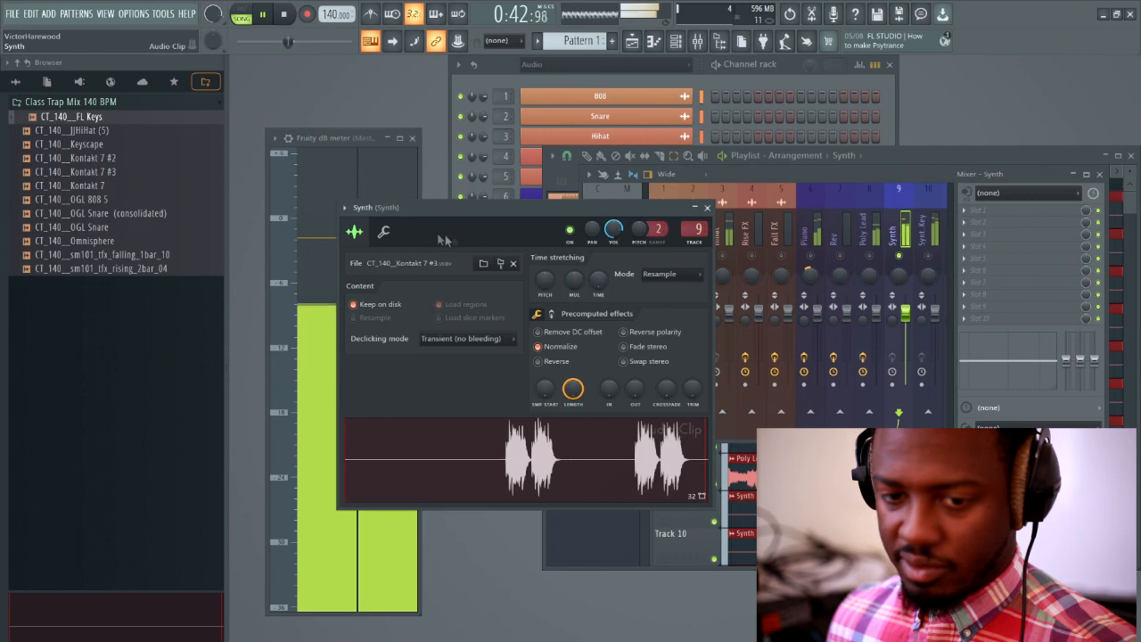
left_click(381, 234)
left_click_drag(416, 203, 557, 185)
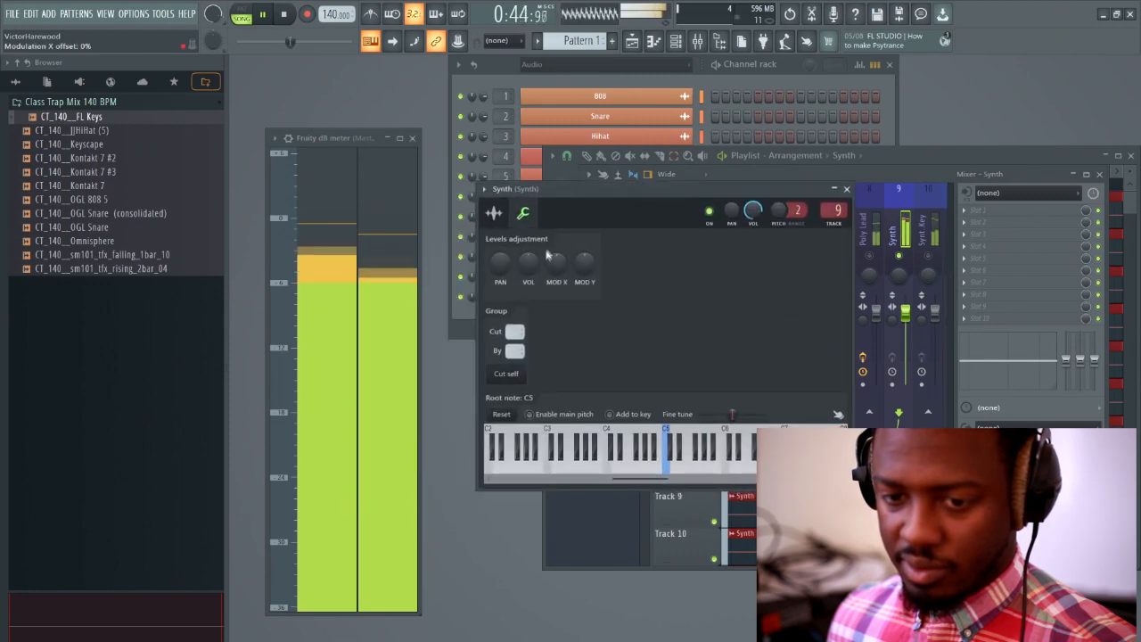
left_click_drag(528, 260, 528, 278)
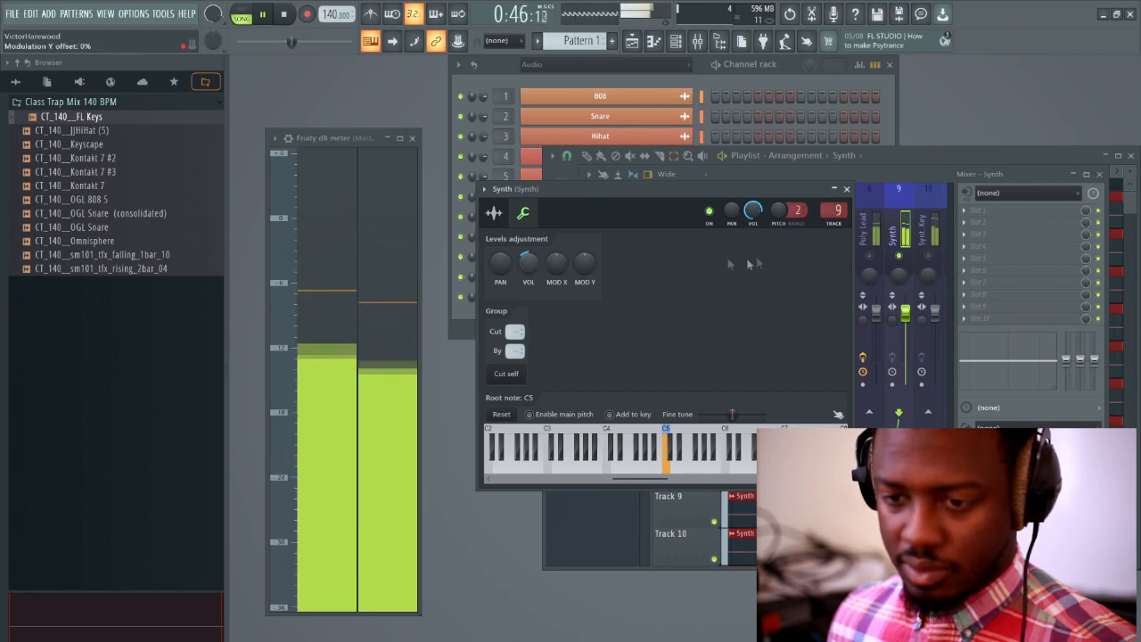
left_click(848, 191)
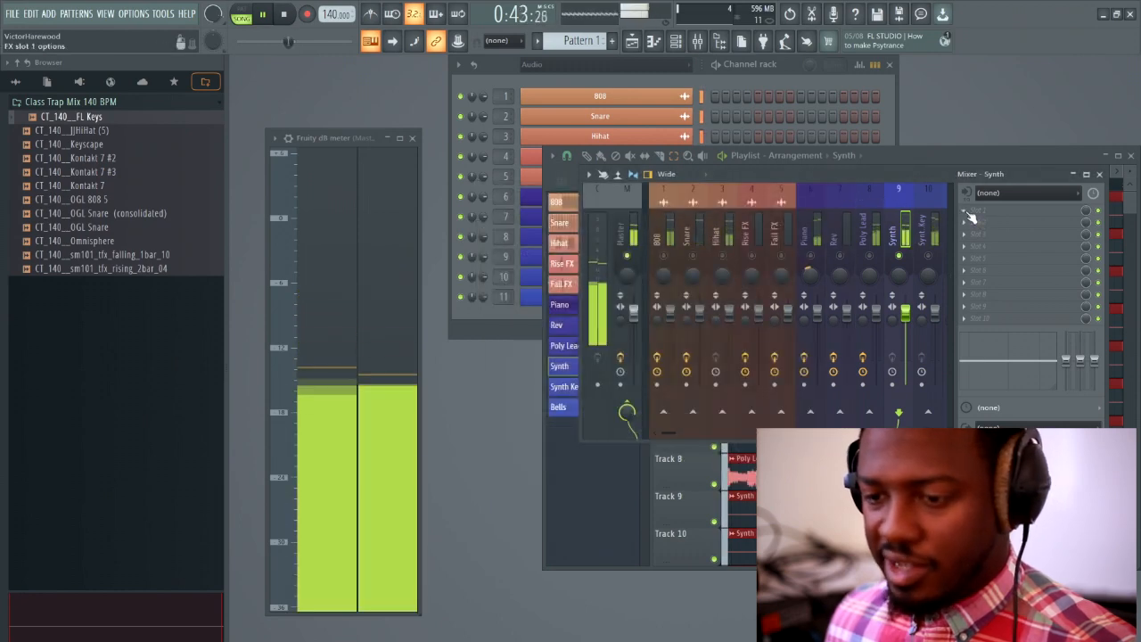
Insert Fruity Parametric EQ 2 in the Synth track's first slot, make band 1 a high-pass, and raise its cutoff to just above band 4.
left_click(971, 217)
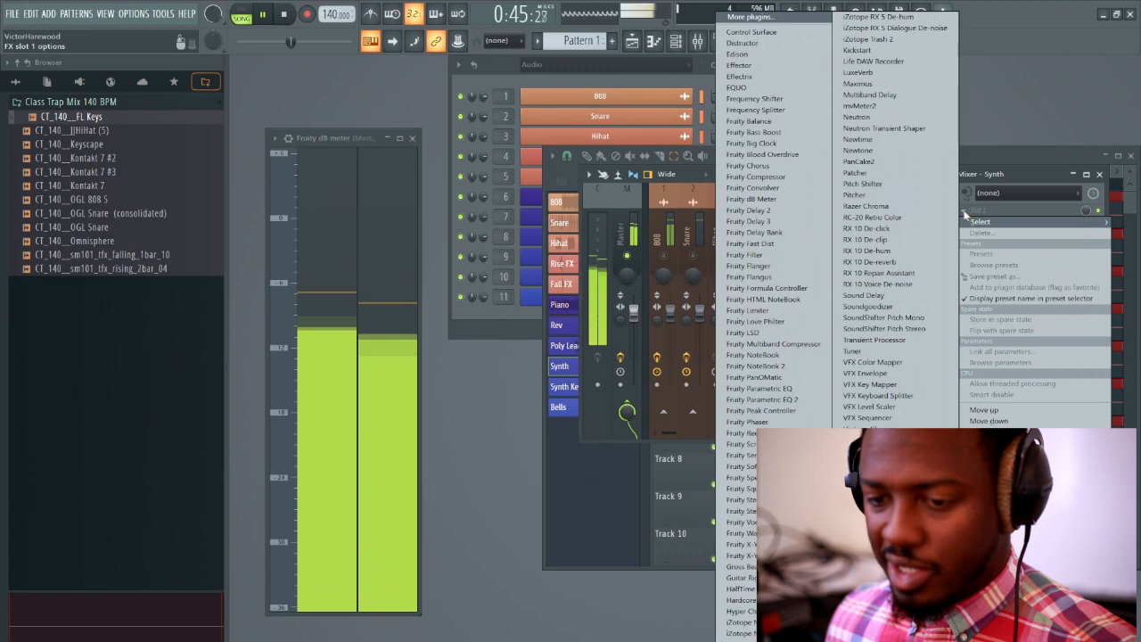
left_click(797, 398)
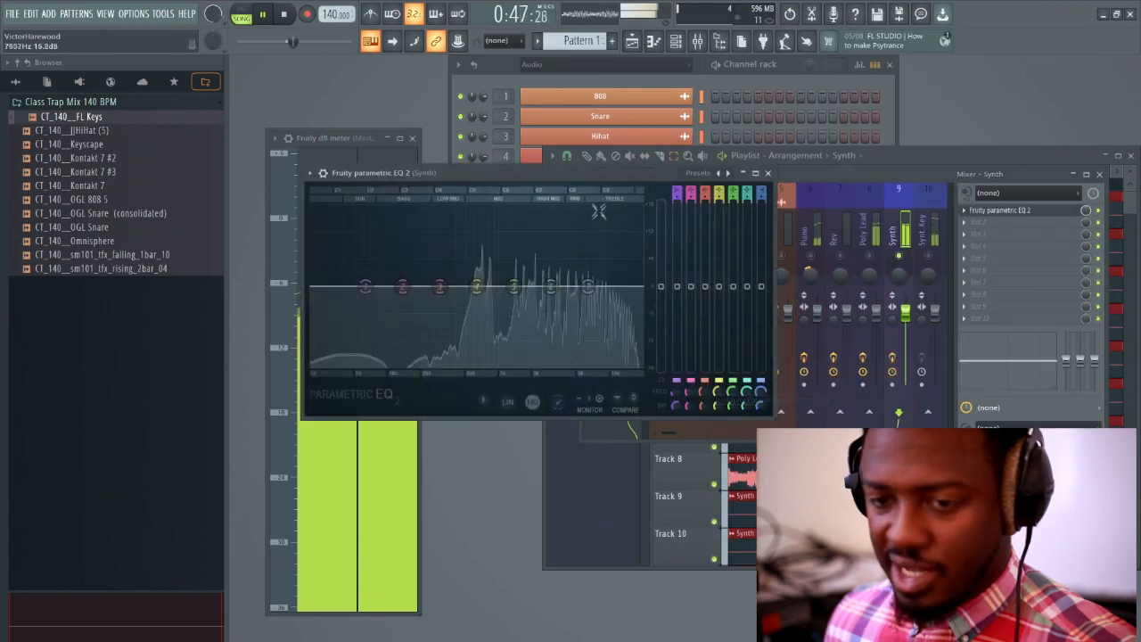
left_click_drag(589, 172, 840, 179)
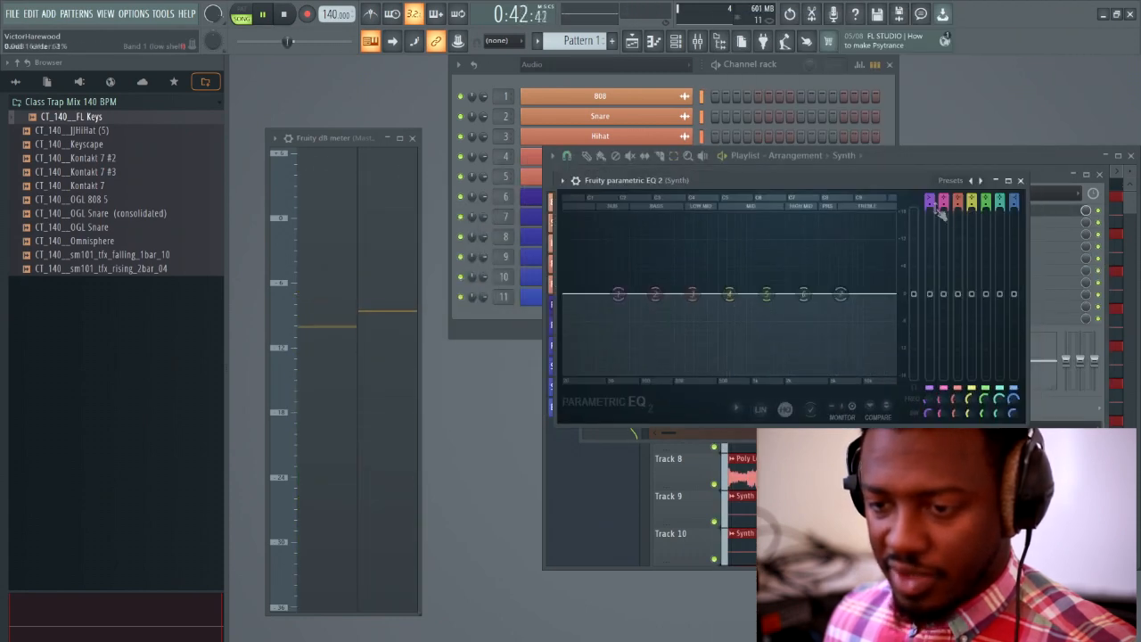
left_click_drag(930, 200, 930, 222)
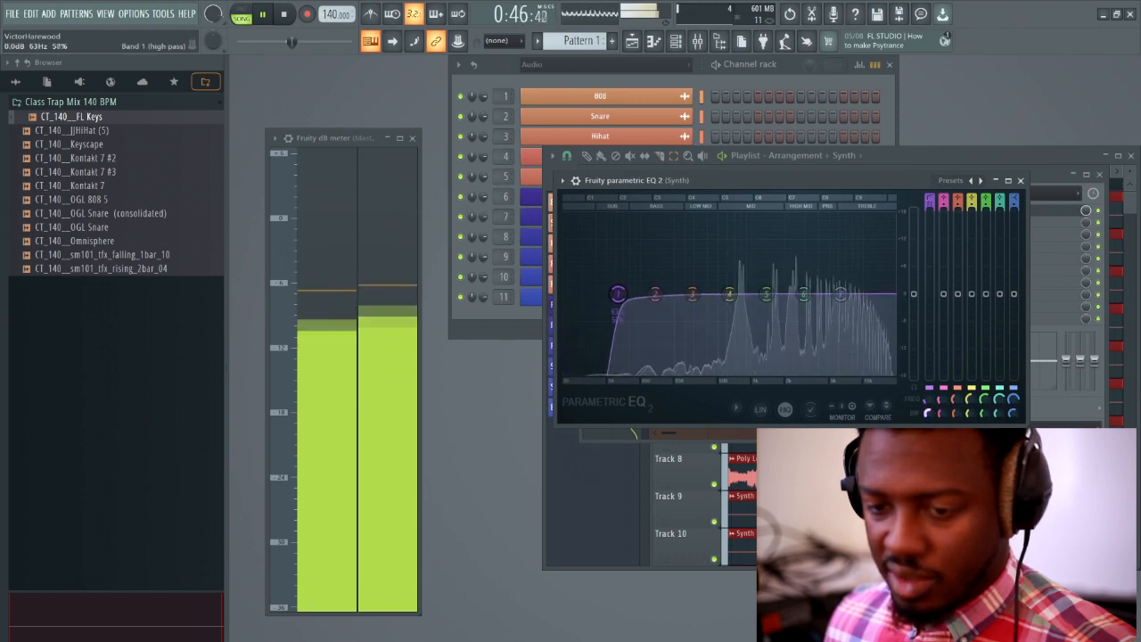
left_click_drag(657, 297, 717, 294)
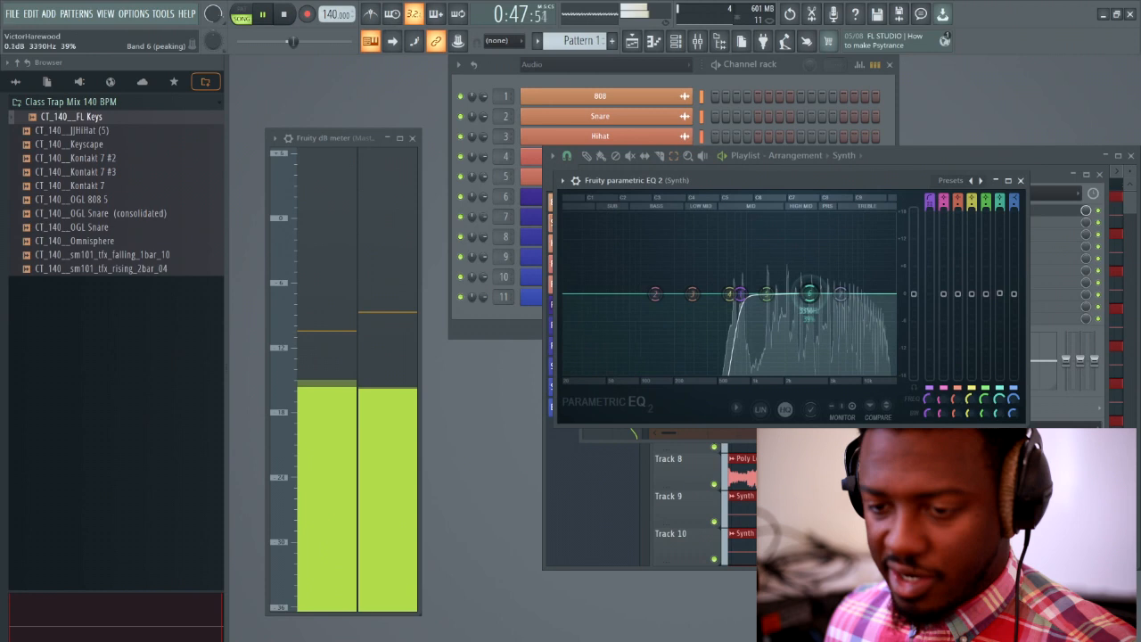
Try a band 6 boost of about 3.9 dB on the Synth EQ, cut it to about -5.3 dB at 10079 Hz, and close the EQ.
left_click_drag(856, 271, 859, 248)
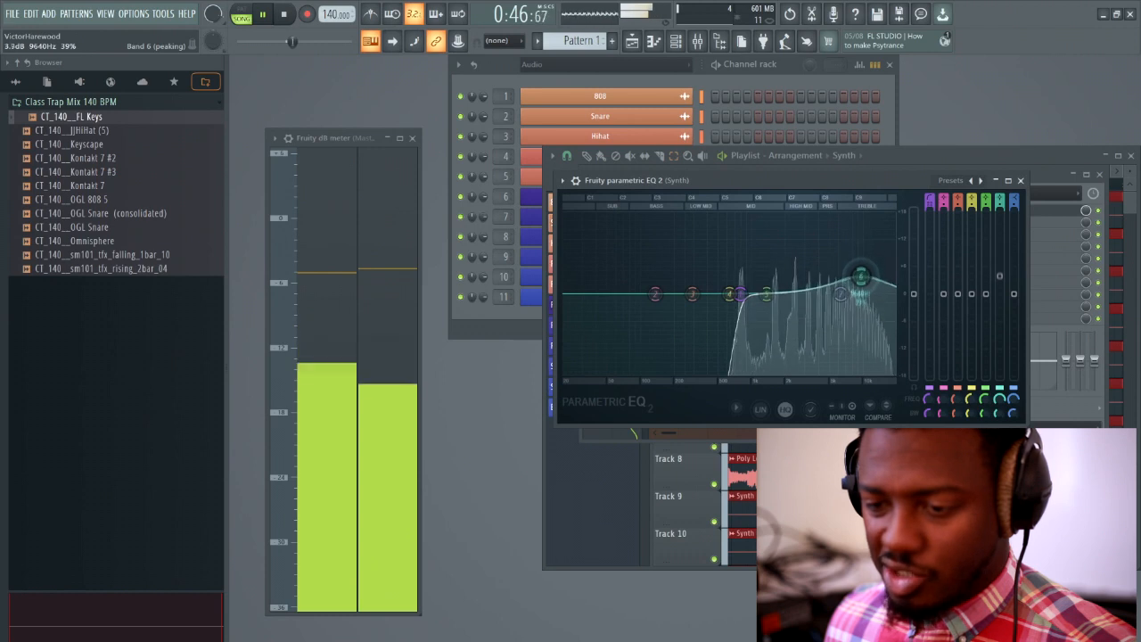
left_click_drag(860, 315, 861, 317)
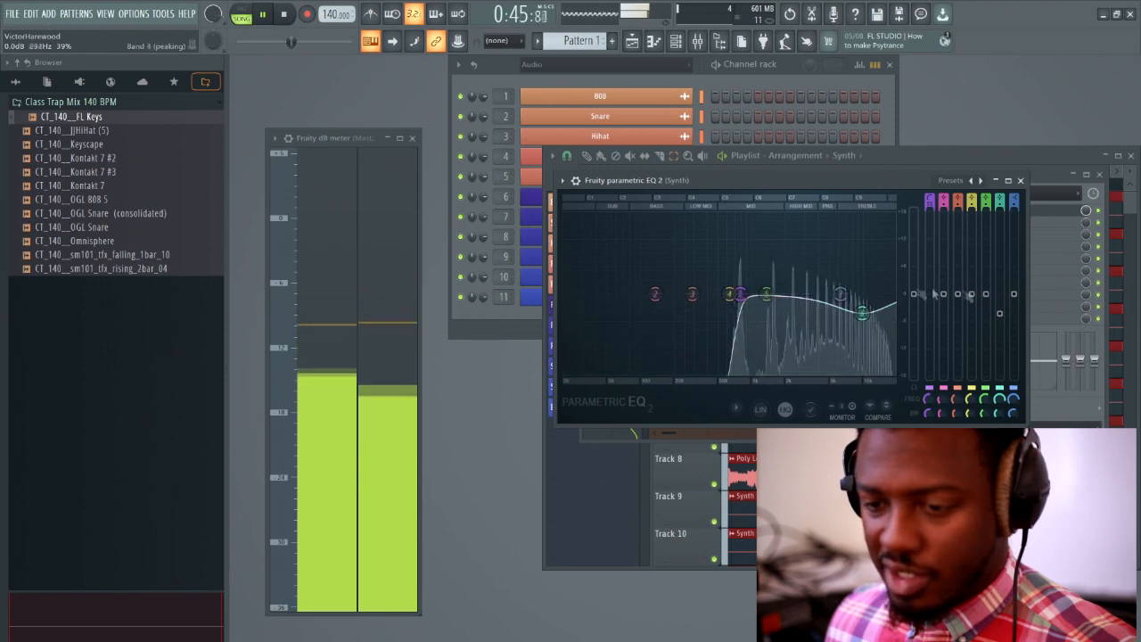
left_click_drag(862, 317, 863, 318)
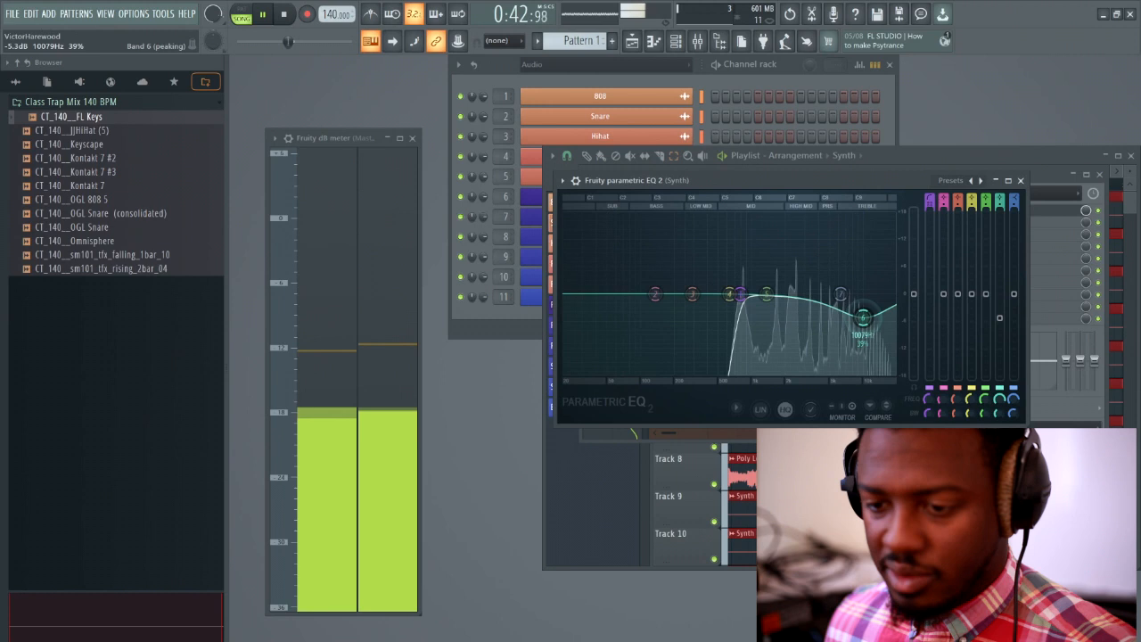
left_click(1021, 182)
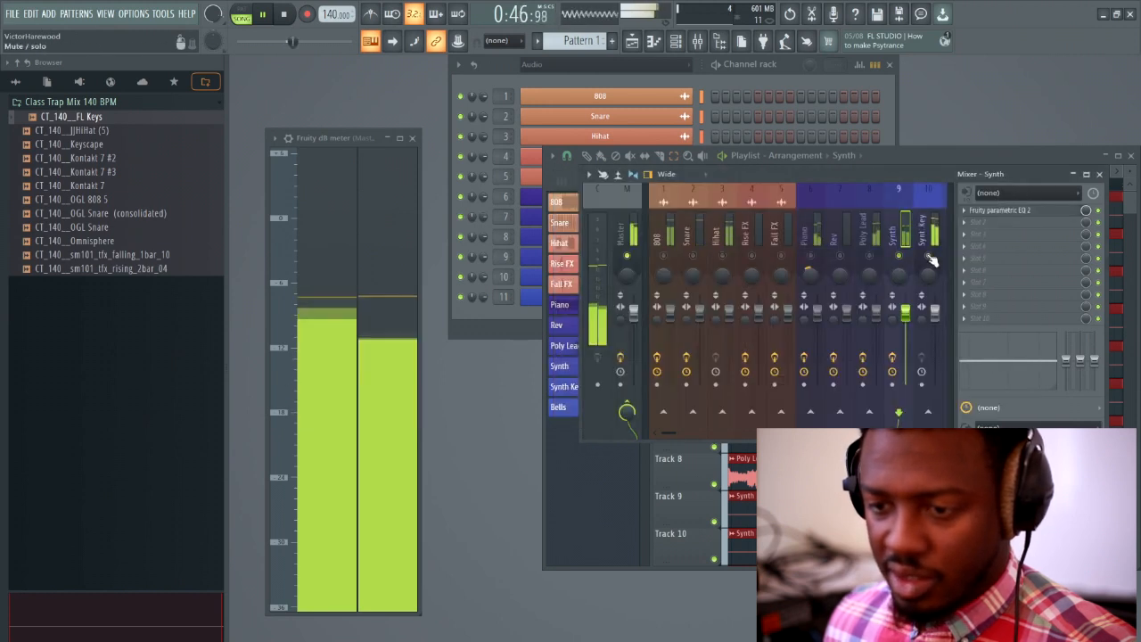
Solo the Synth Key mixer track and insert Fruity Parametric EQ 2 in its first slot, with the EQ window clear of the dB meter.
right_click(928, 256)
left_click(931, 238)
left_click_drag(663, 434, 680, 441)
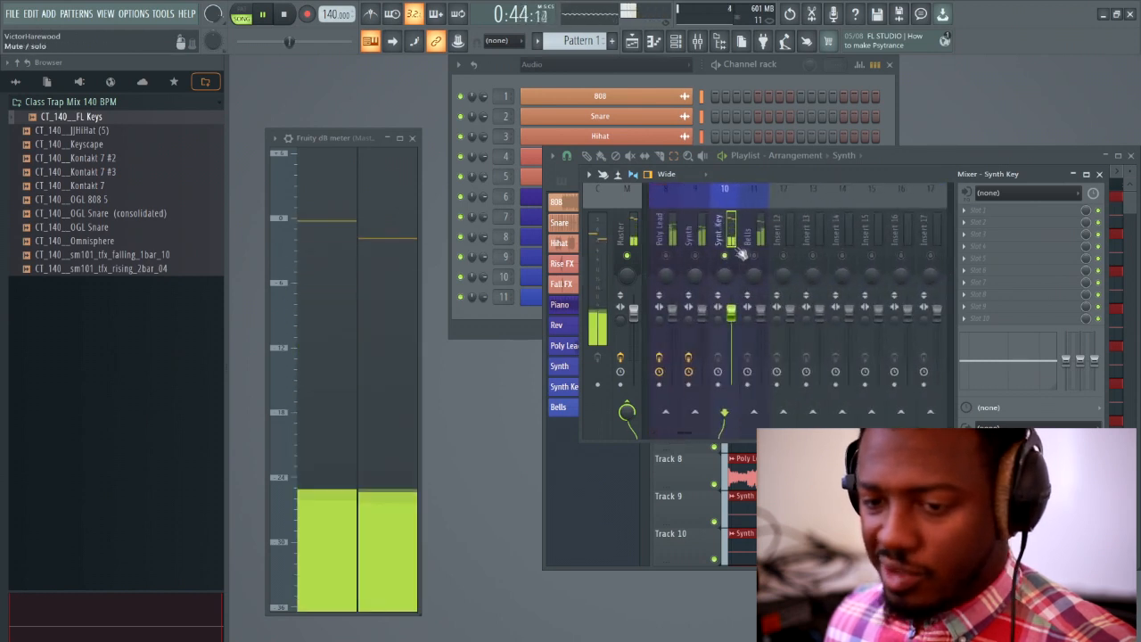
left_click(970, 214)
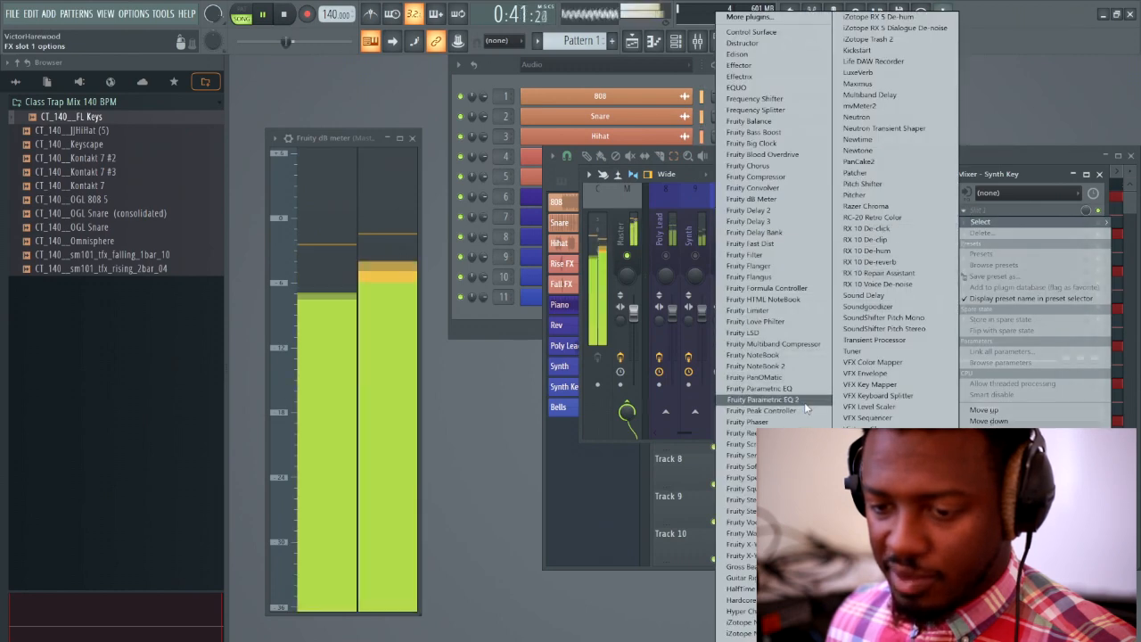
left_click(724, 332)
left_click_drag(549, 212, 783, 182)
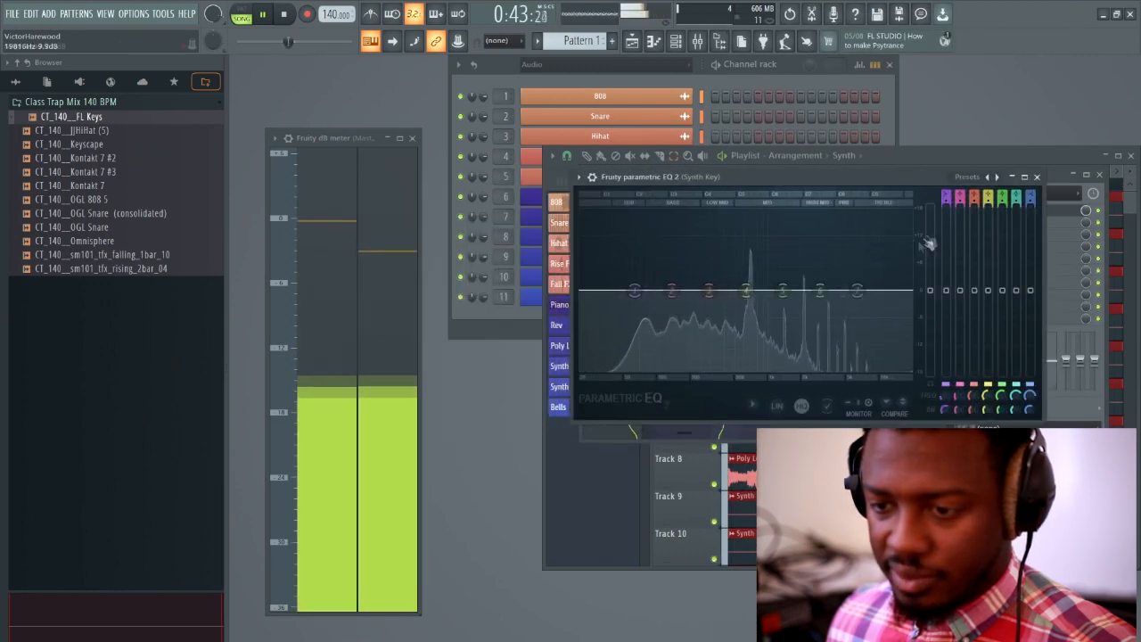
Make band 1 of the Synth Key EQ a high-pass, raise its cutoff to just below band 4, and close the EQ.
left_click_drag(944, 202, 946, 209)
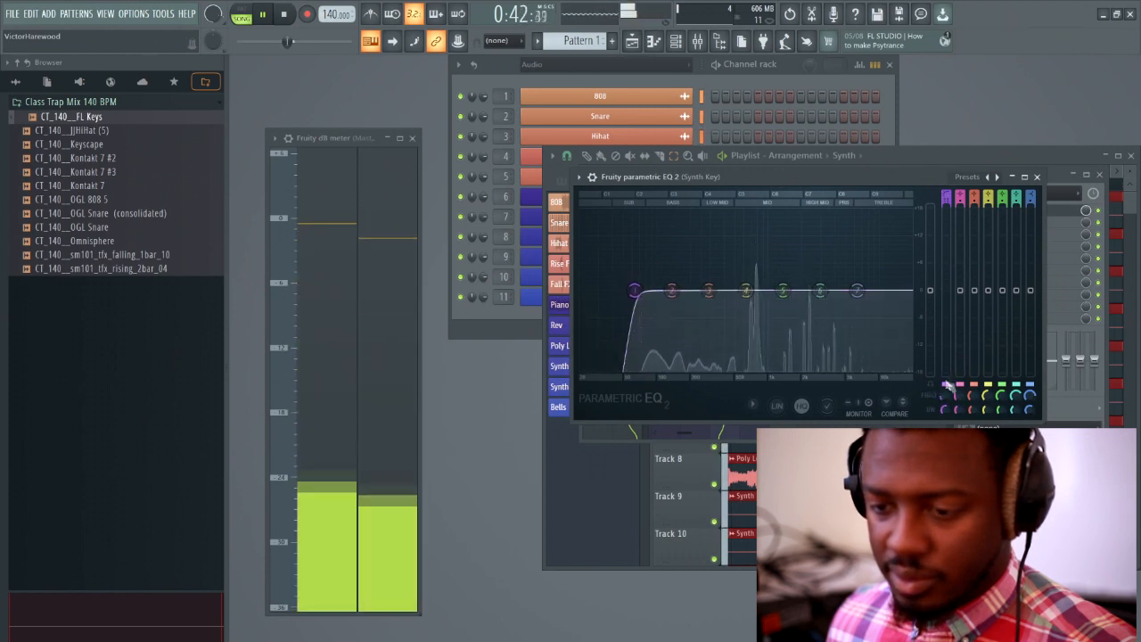
left_click_drag(654, 290, 732, 290)
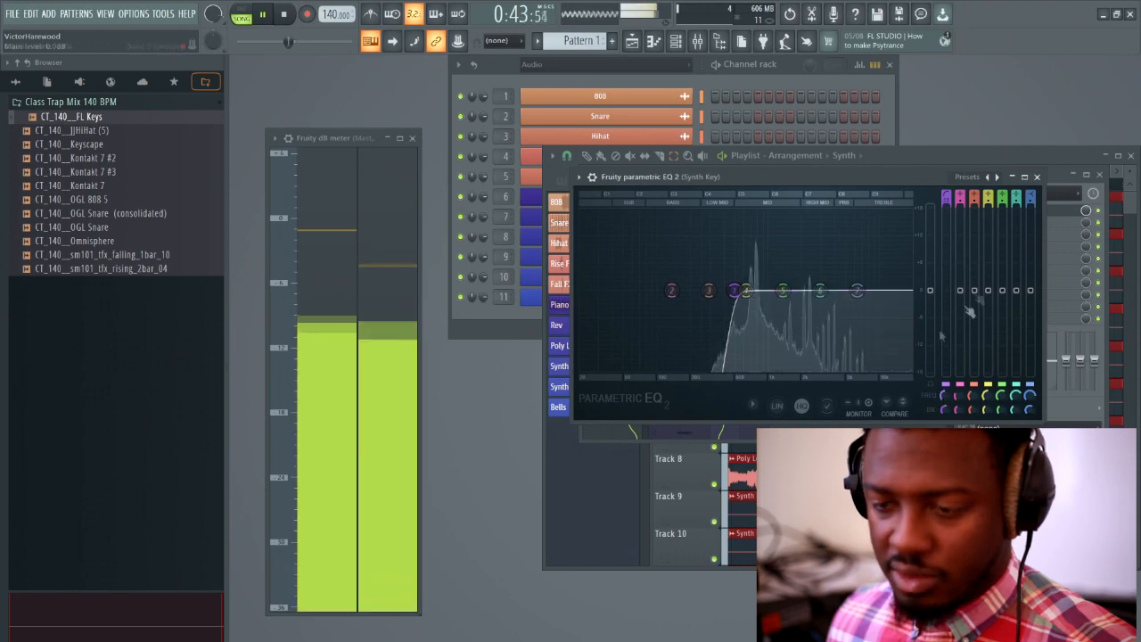
left_click(1037, 178)
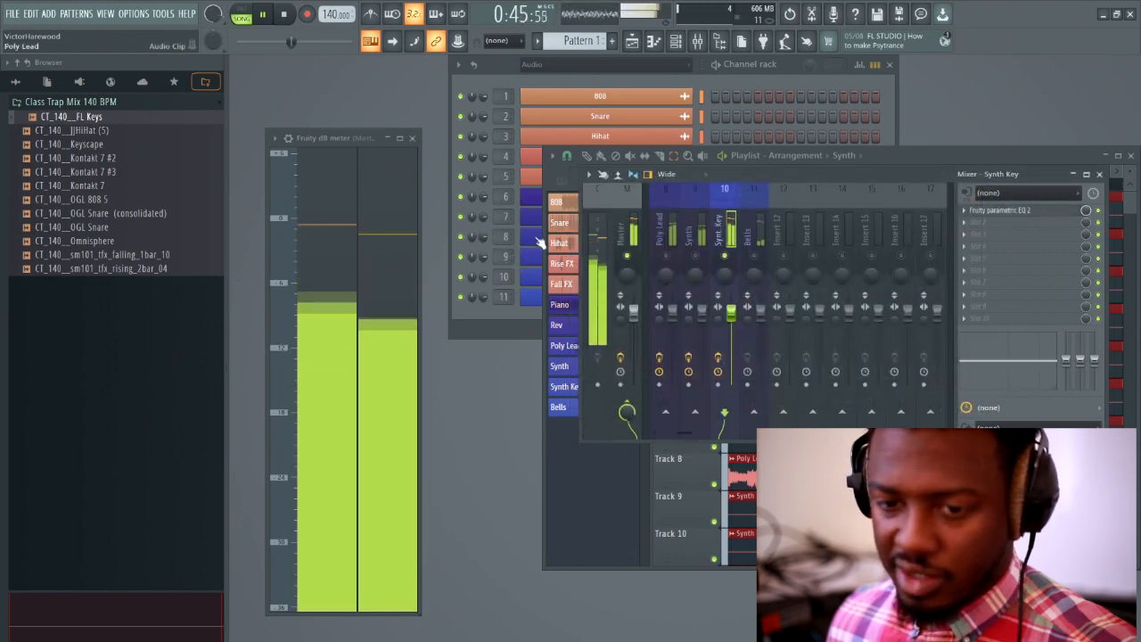
Lower the Synth Key channel's volume multiplier to about 74% (-6.2 dB), with its settings window moved clear of the dB meter, and close the window.
left_click(529, 276)
left_click(401, 250)
left_click_drag(428, 225, 548, 211)
left_click_drag(528, 284, 528, 296)
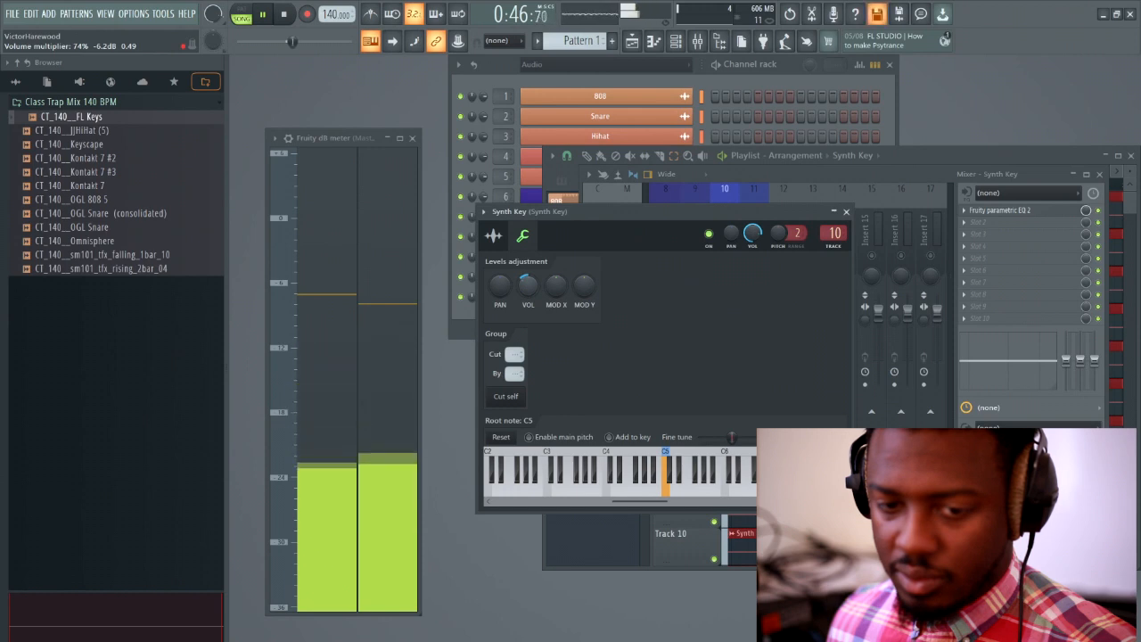
left_click(846, 211)
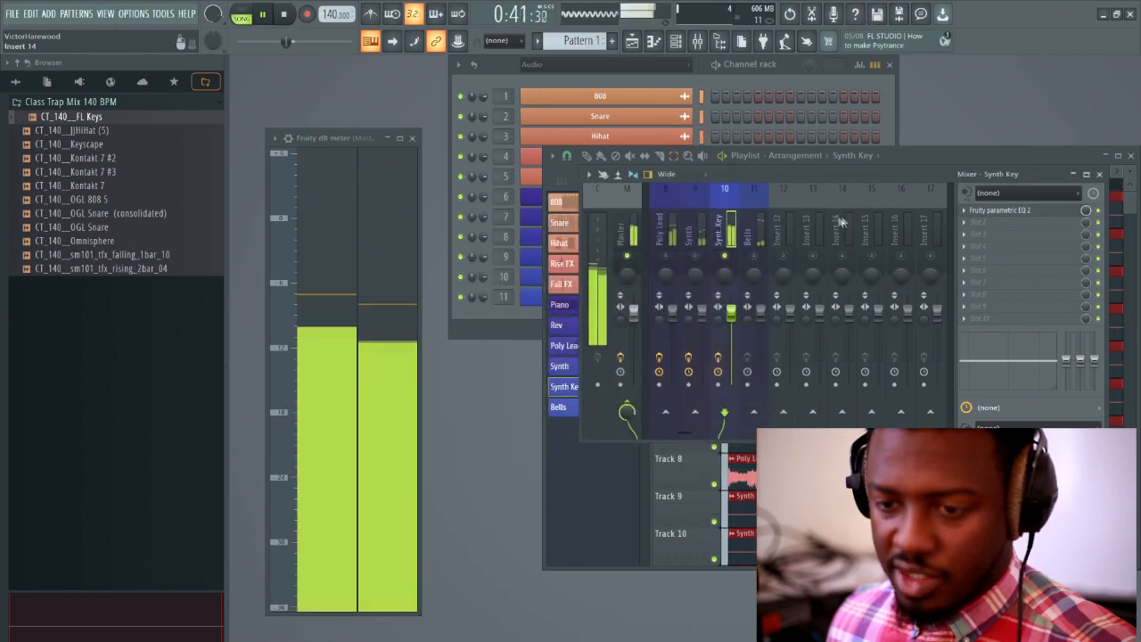
Select the Bells mixer track, insert Fruity Parametric EQ 2 in its first slot, and make band 1 a high-pass with a raised cutoff.
left_click(761, 236)
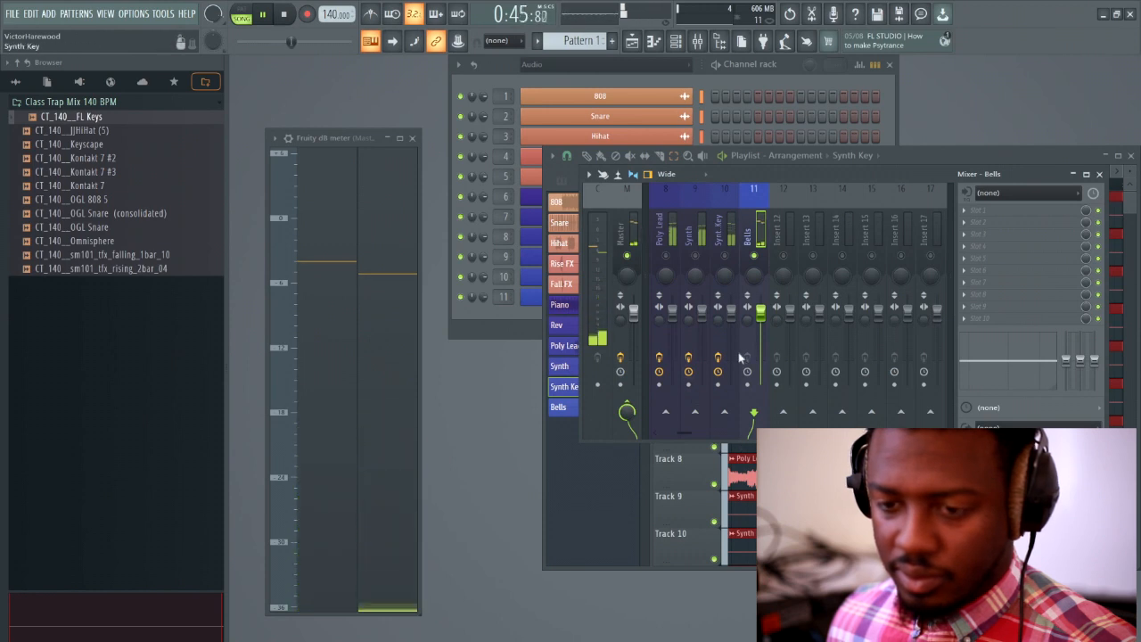
left_click(981, 211)
mouse_move(1016, 221)
left_click(762, 399)
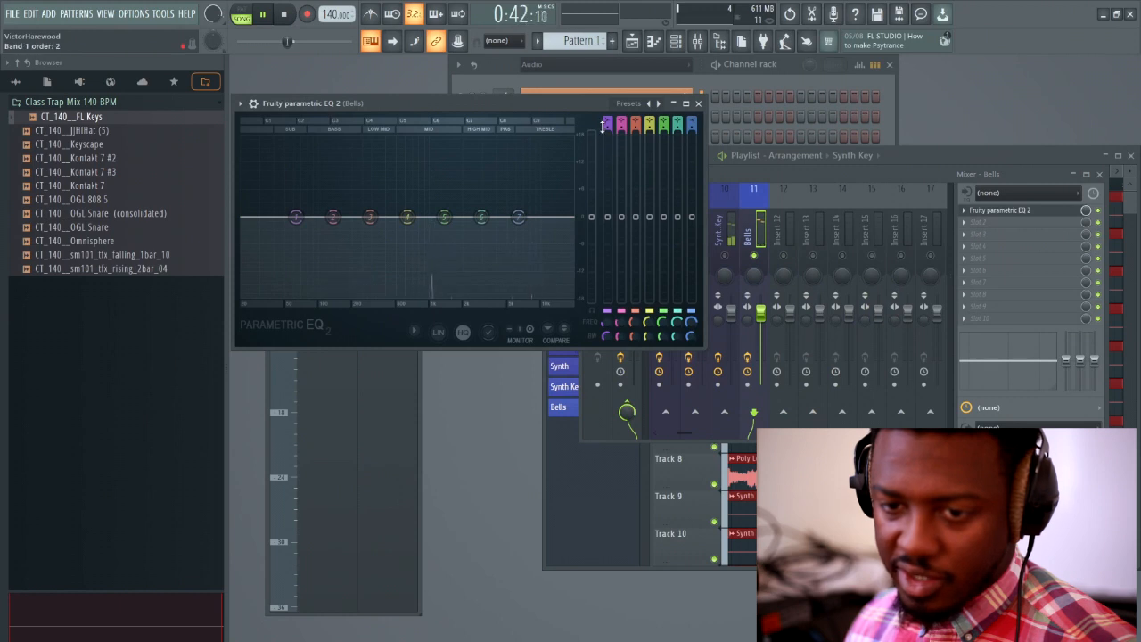
left_click_drag(607, 120, 607, 139)
left_click_drag(606, 336, 606, 346)
left_click_drag(296, 217, 364, 216)
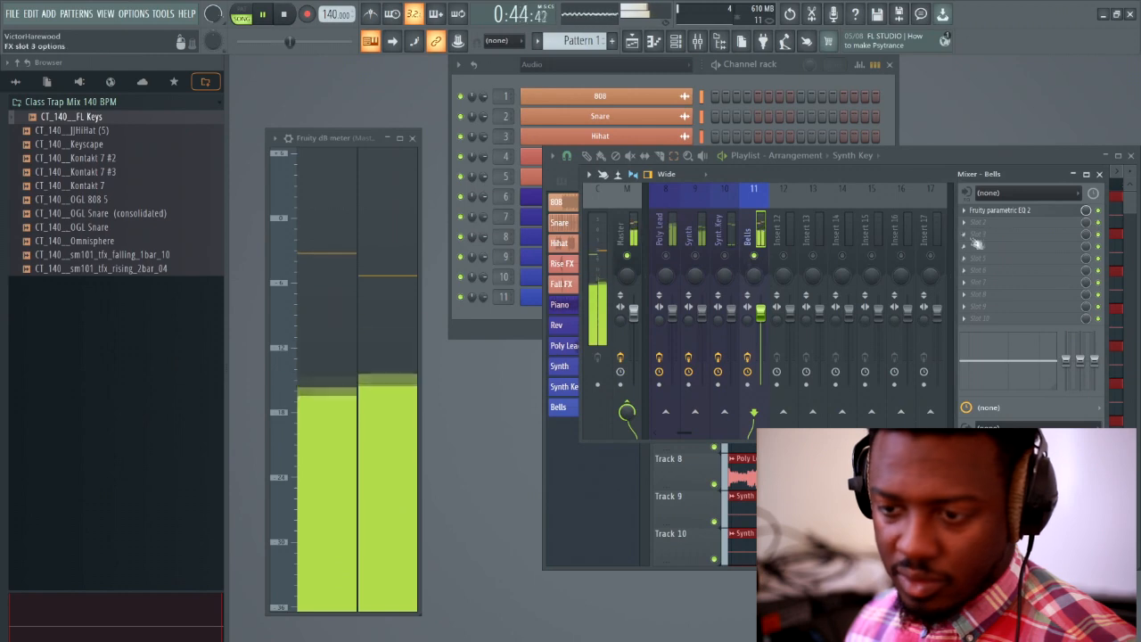
Insert Fruity Limiter in the Bells track's second slot, load its Max loudness (slight saturation) preset, and close the limiter.
left_click(981, 242)
left_click(790, 312)
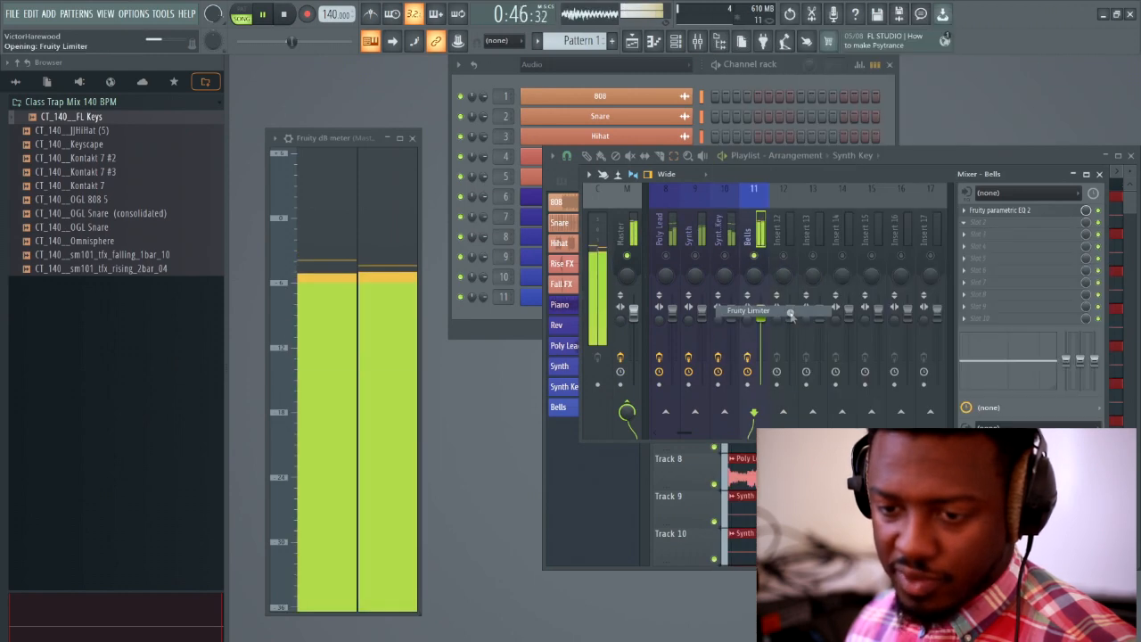
left_click(261, 122)
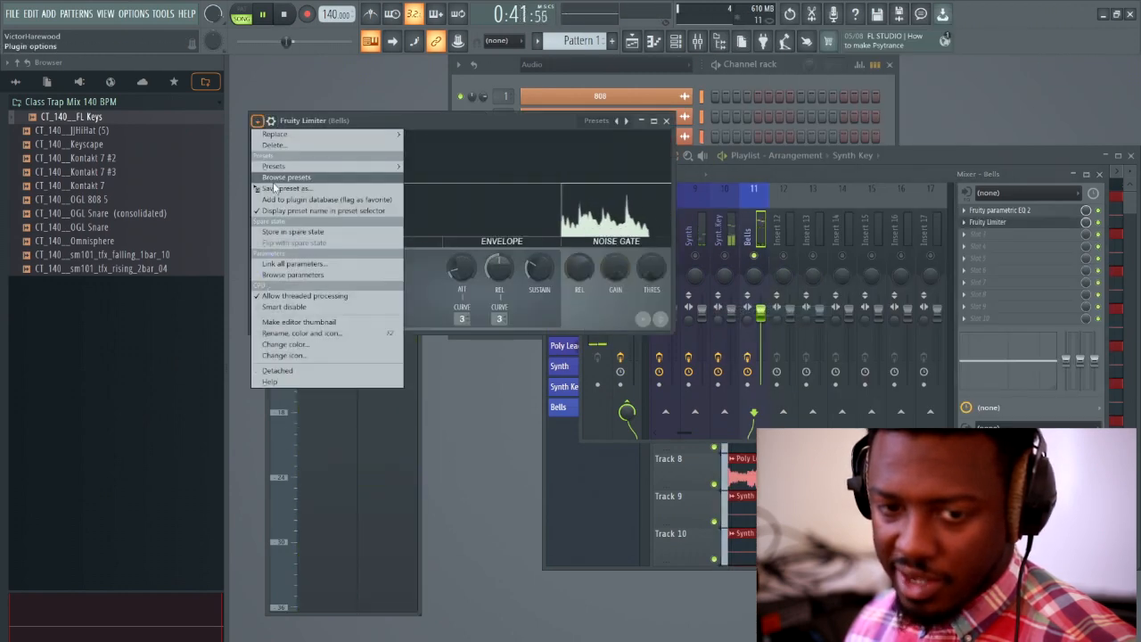
mouse_move(321, 176)
left_click(465, 271)
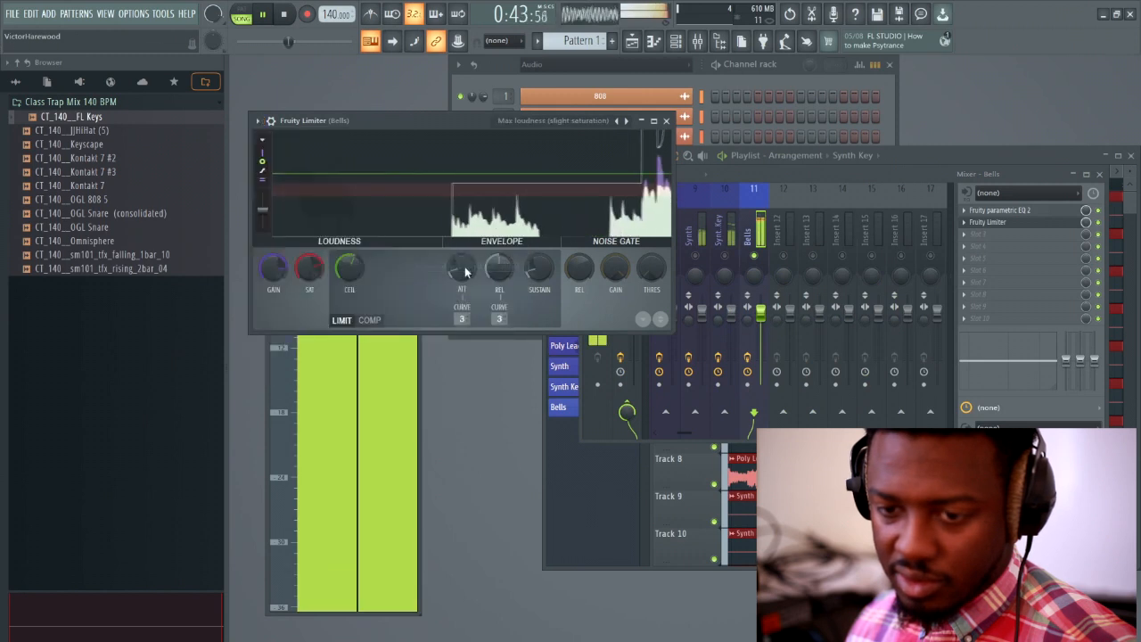
left_click(666, 120)
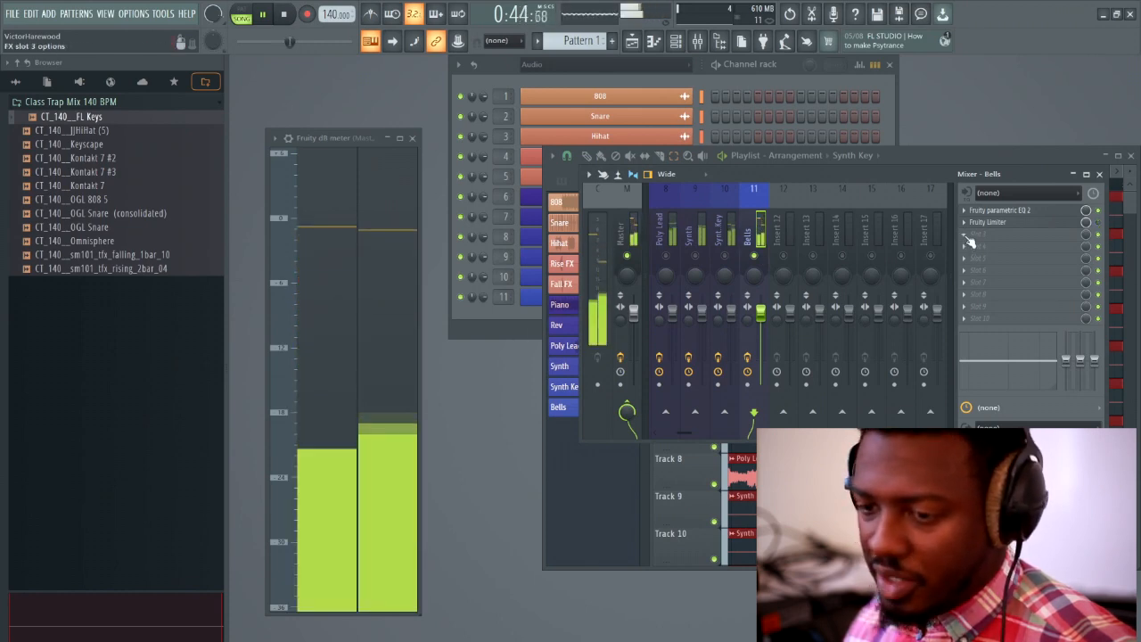
Try Transient Processor in the Bells track's third slot, moving its window clear of the dB meter and looking through its presets.
left_click(969, 241)
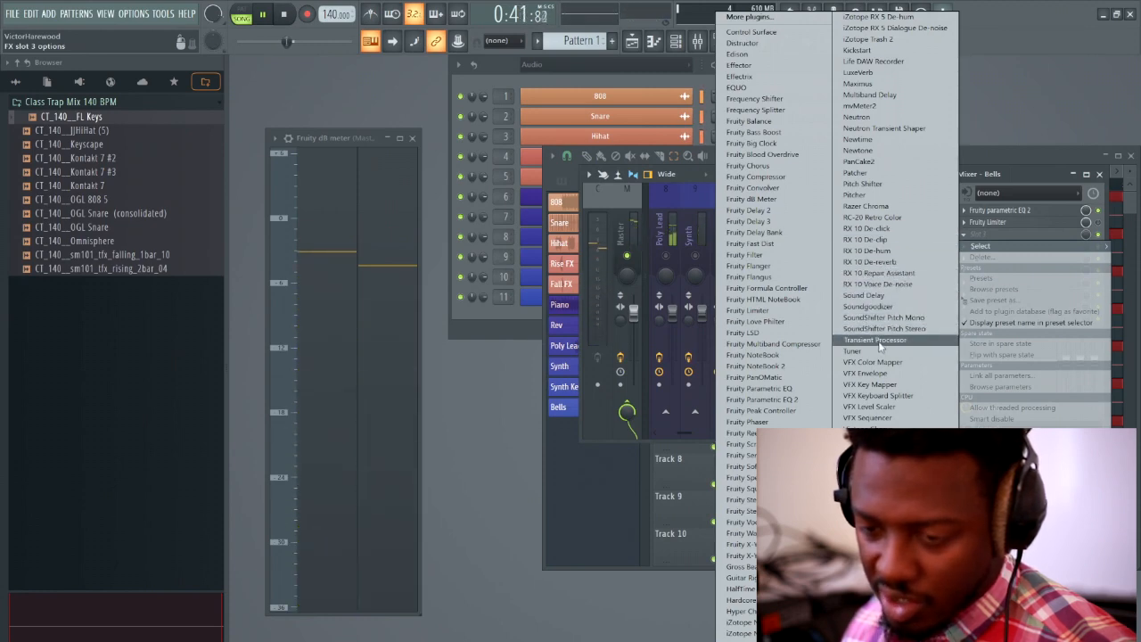
left_click(878, 340)
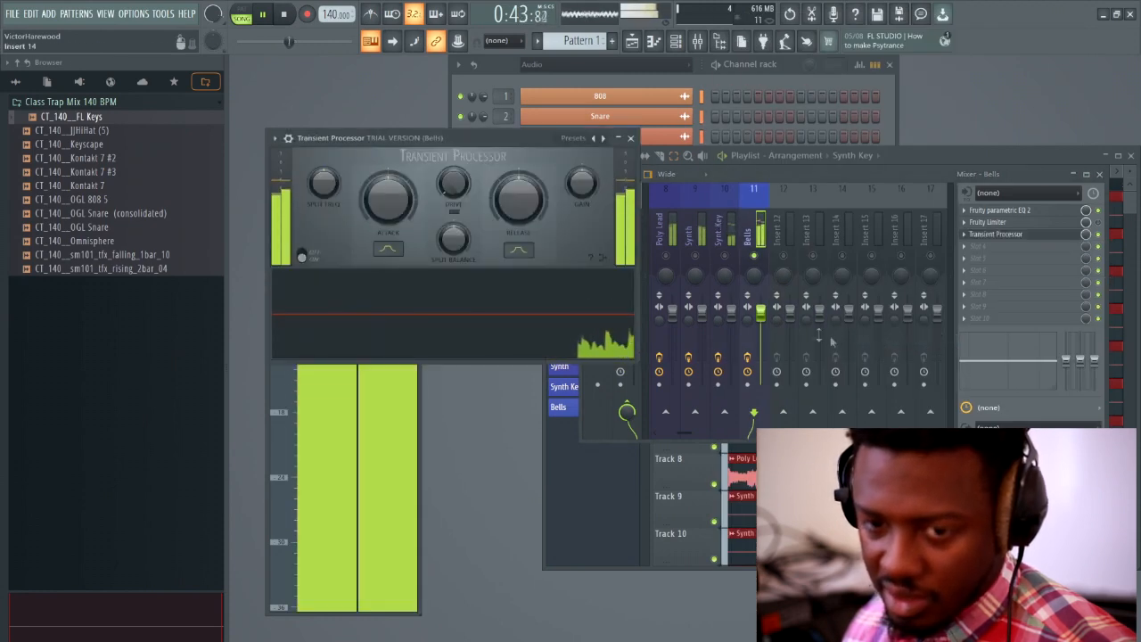
left_click_drag(405, 139, 620, 162)
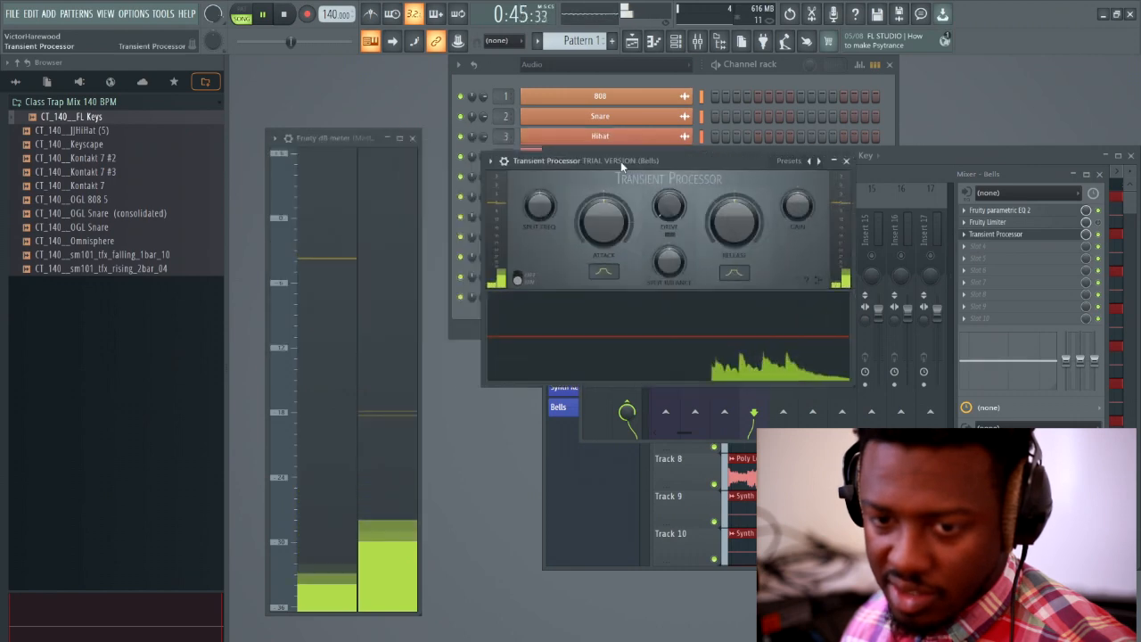
left_click(491, 162)
mouse_move(527, 207)
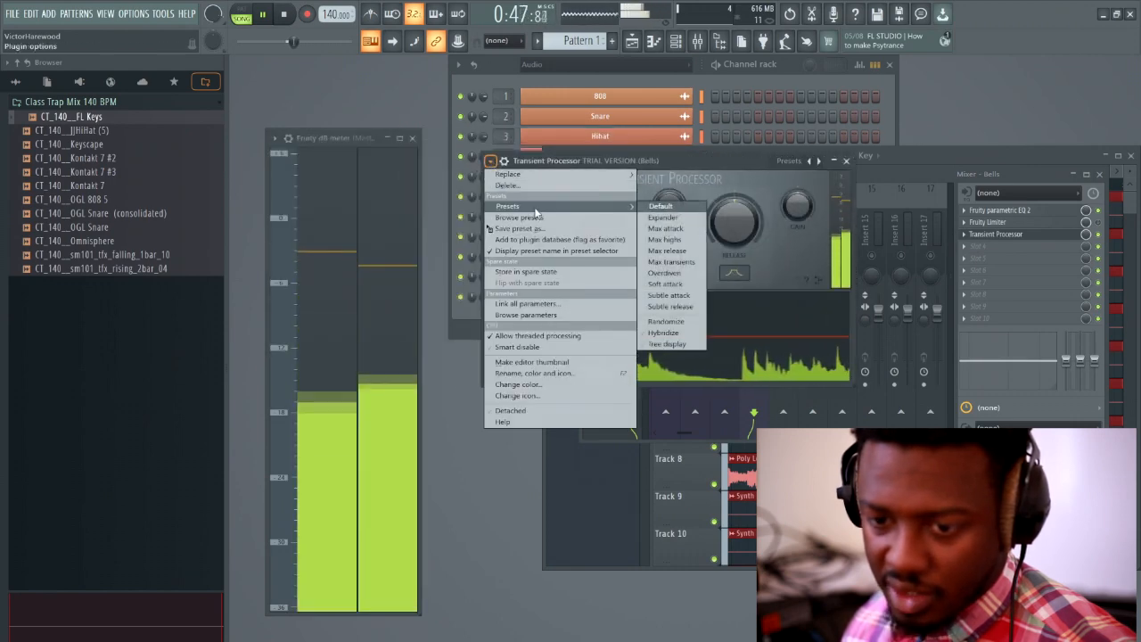
left_click(713, 164)
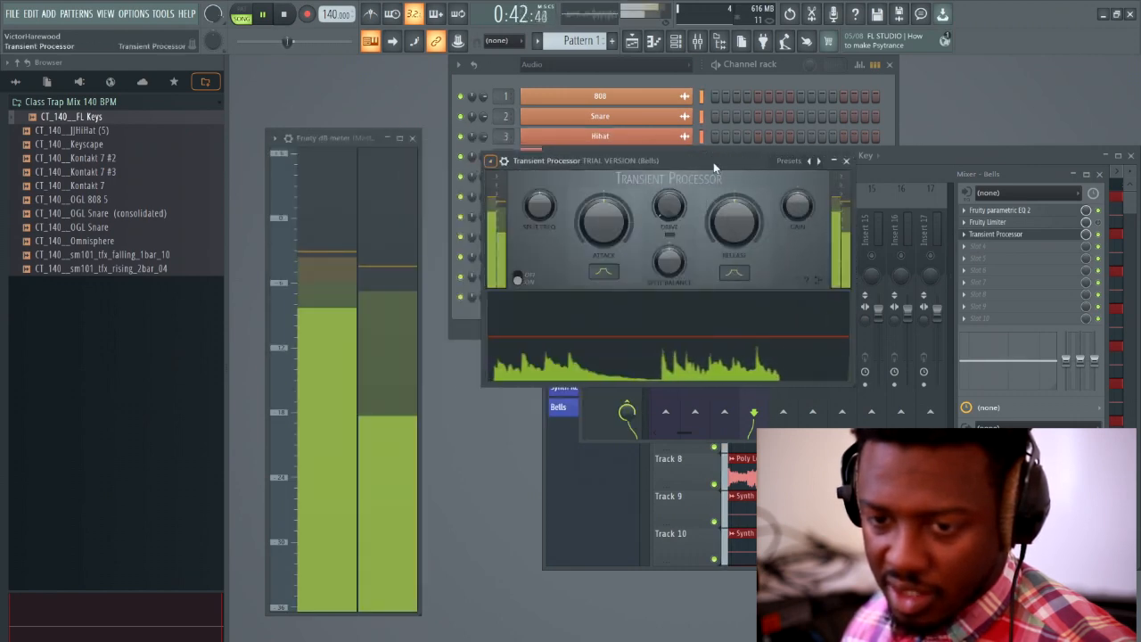
Delete Transient Processor from the Bells track's third slot, confirm the deletion, and briefly check the track's Fruity Limiter.
left_click(846, 161)
left_click(965, 234)
left_click(977, 258)
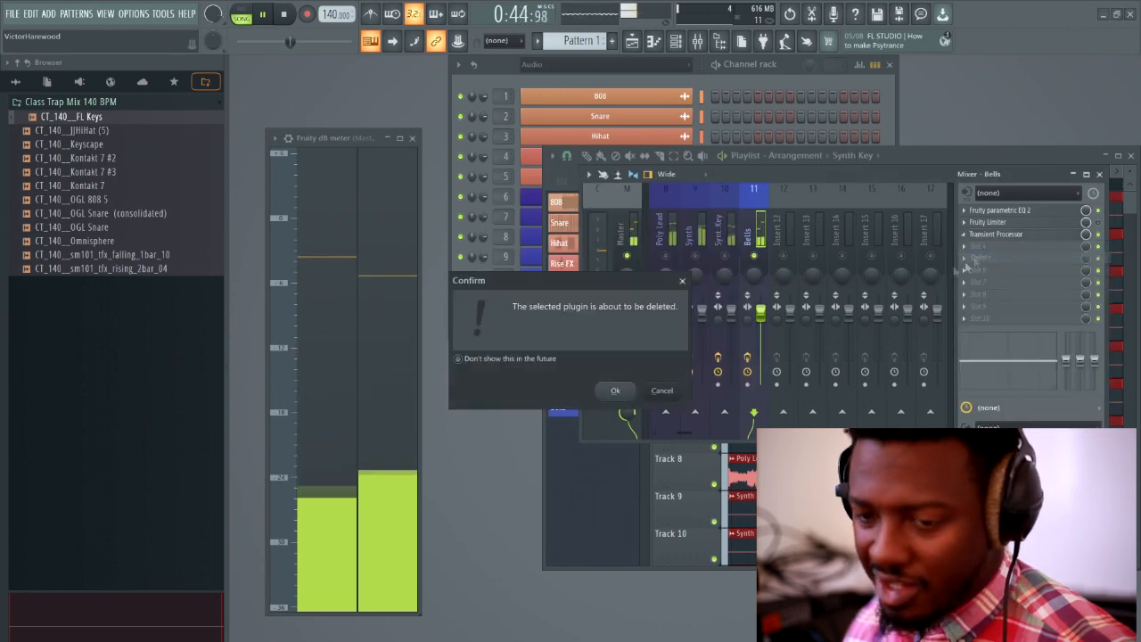
left_click(622, 391)
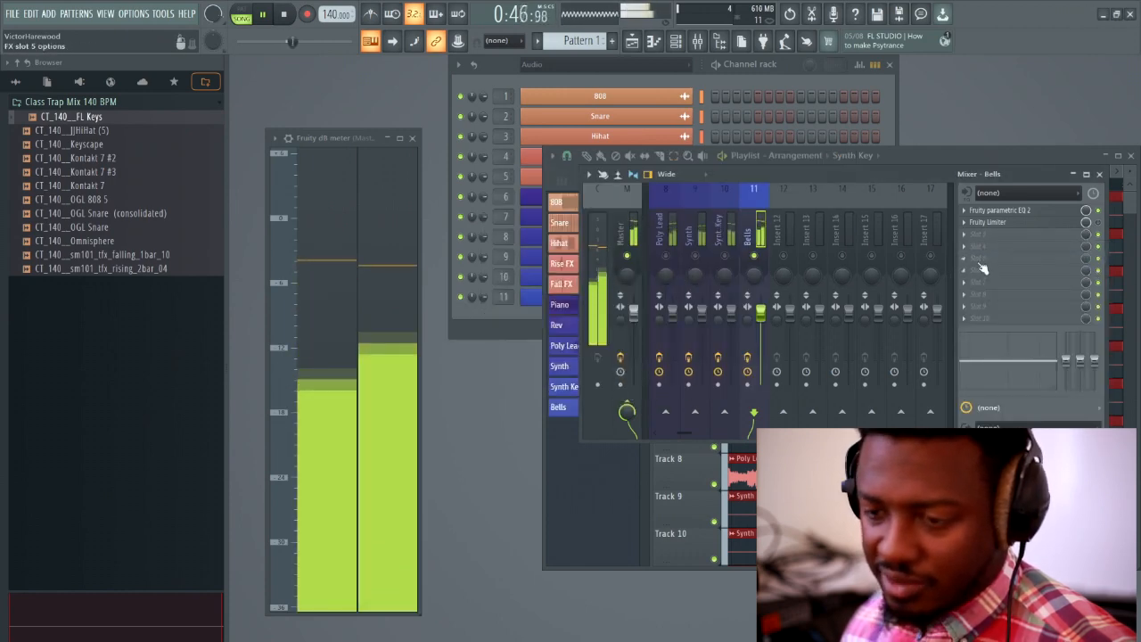
left_click(994, 222)
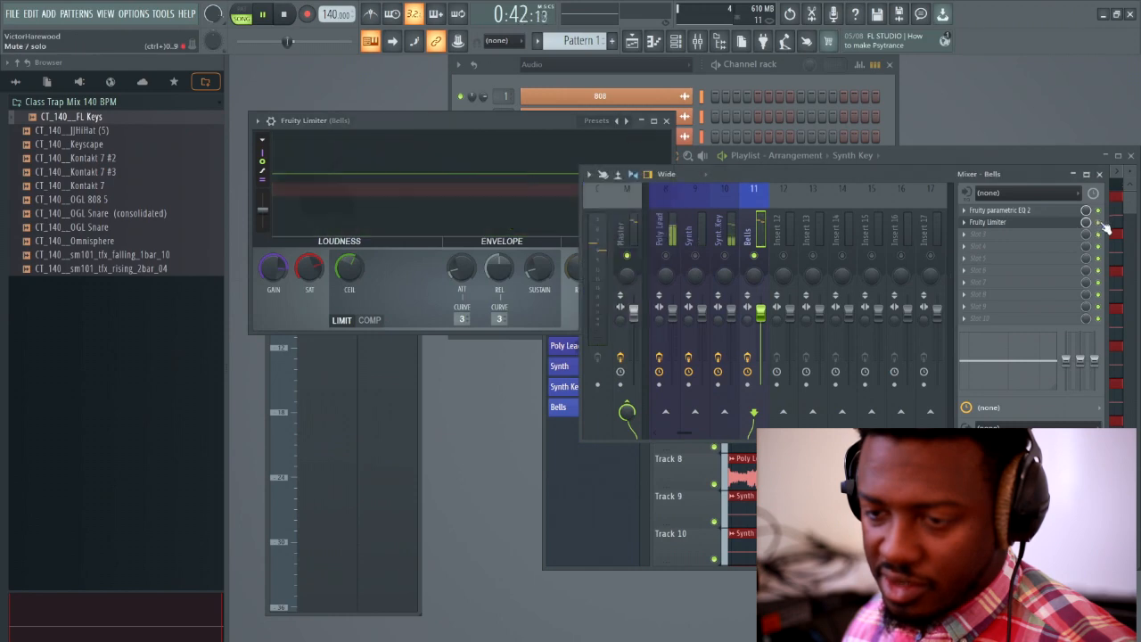
left_click(668, 123)
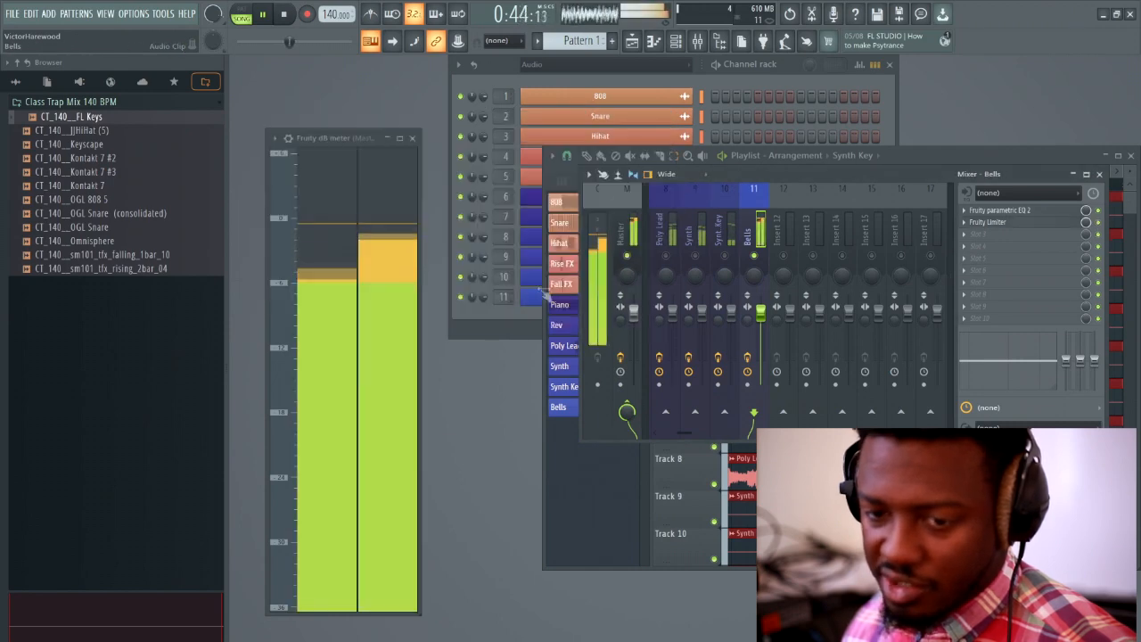
Lower the Bells channel's volume multiplier to about 45% (-14.3 dB), with its settings window clear of the dB meter, and stop playback.
left_click(533, 302)
left_click(335, 180)
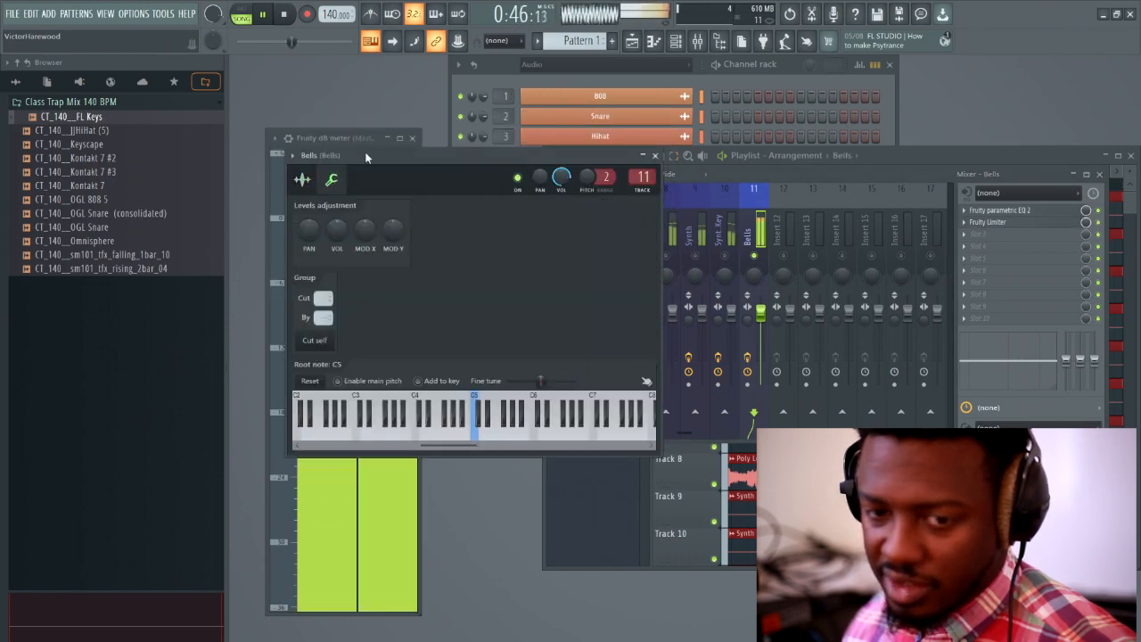
left_click_drag(366, 154, 642, 165)
left_click_drag(613, 241, 612, 251)
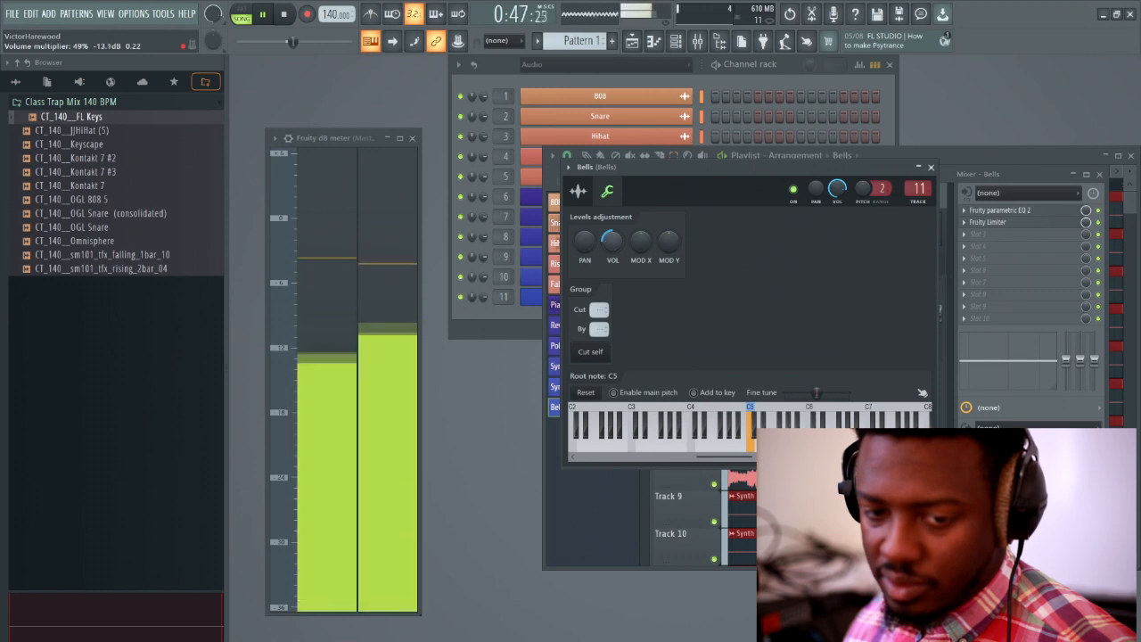
left_click_drag(612, 251, 610, 254)
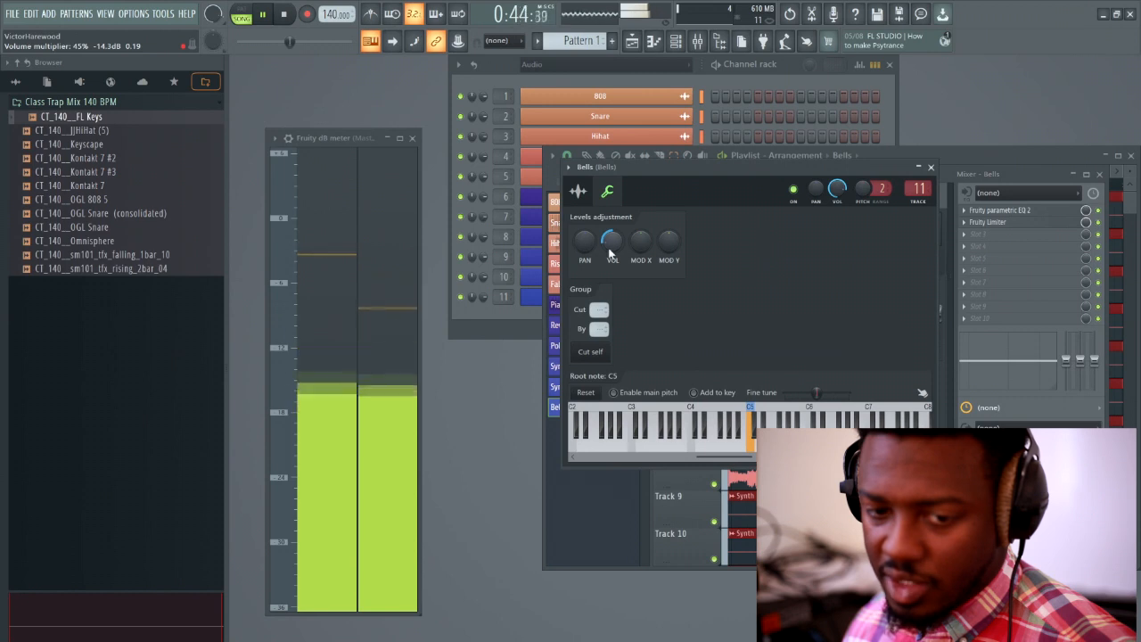
left_click(931, 167)
key("space")
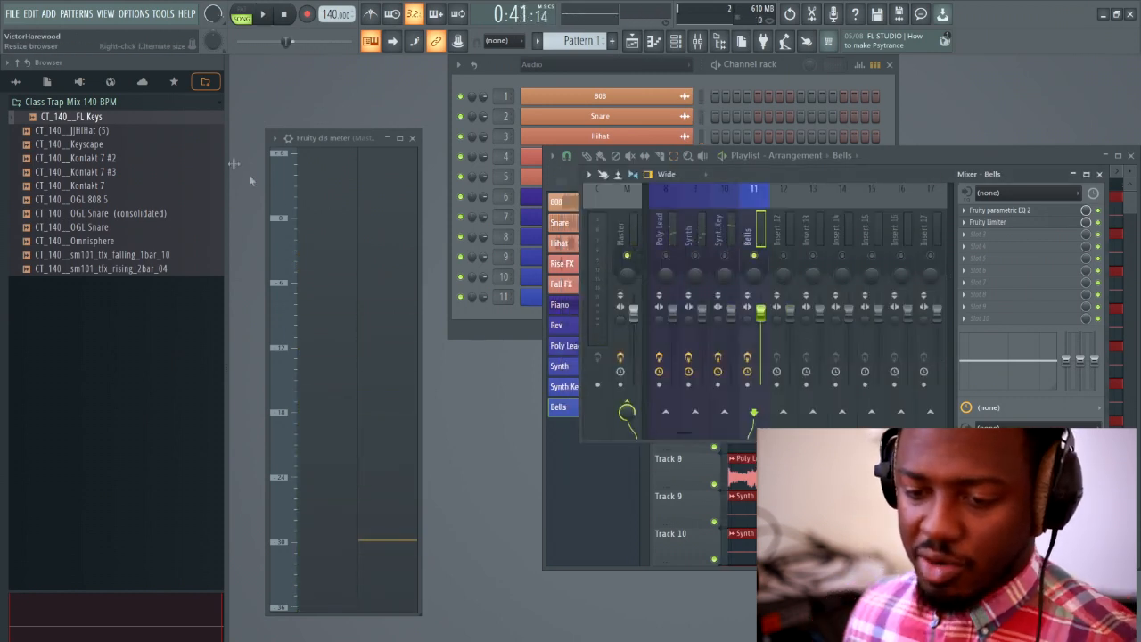
Unmute all mixer tracks and play the full mix against the dB meter.
left_click_drag(684, 434, 657, 437)
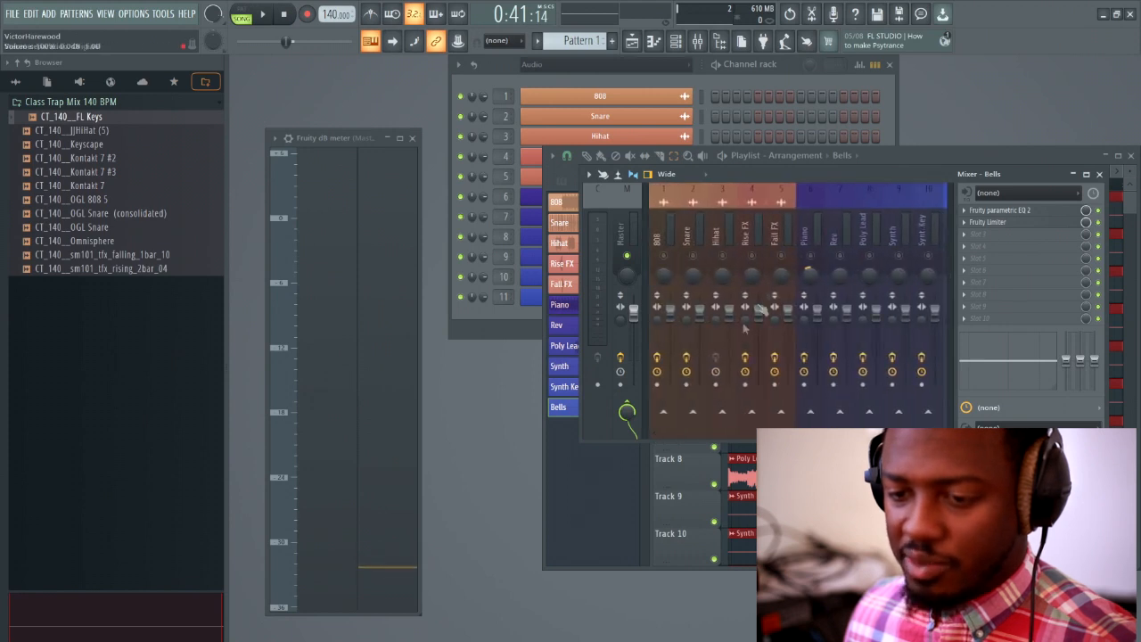
right_click(819, 260)
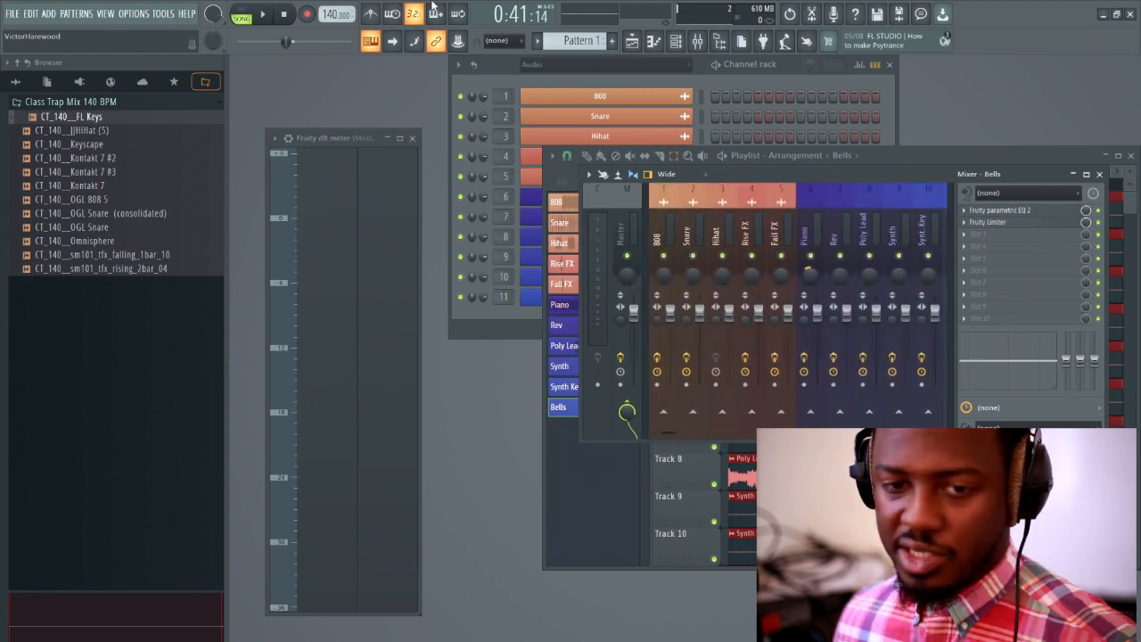
key("space")
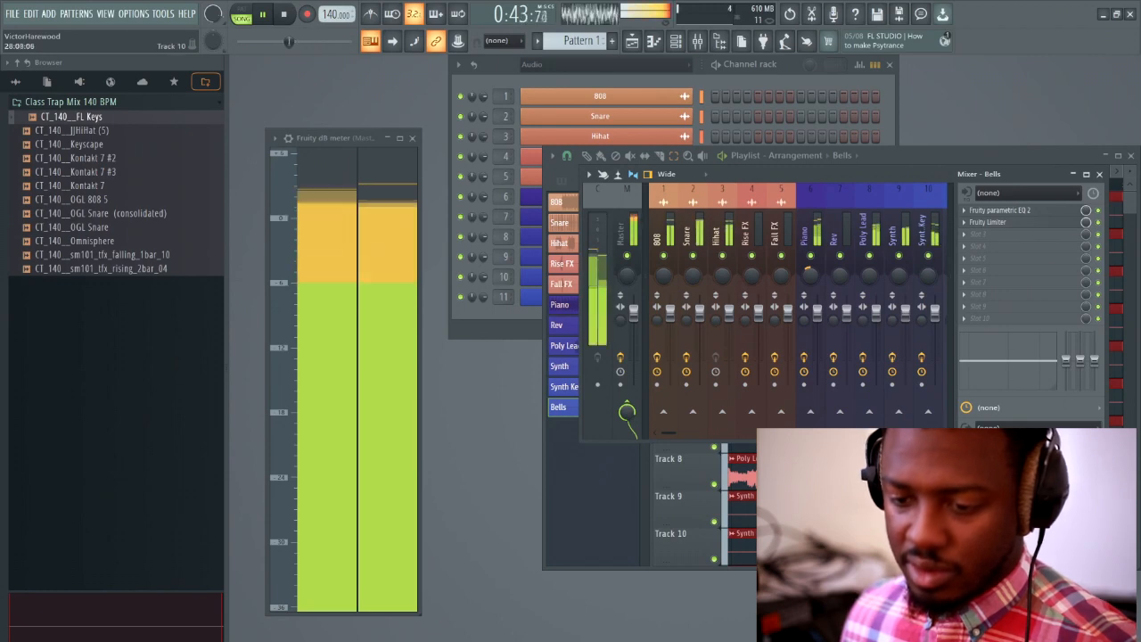
Hide the mixer, extend the Playlist window downward to reveal Track 12, and reopen the mixer with playback stopped.
key("F9")
left_click_drag(894, 571, 894, 640)
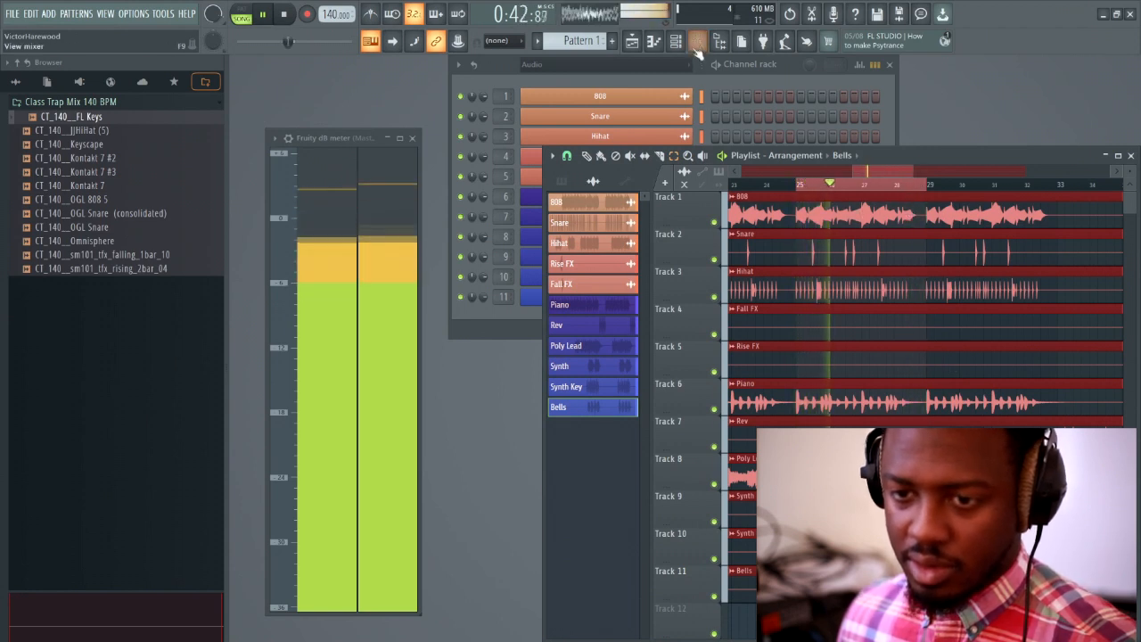
key("space")
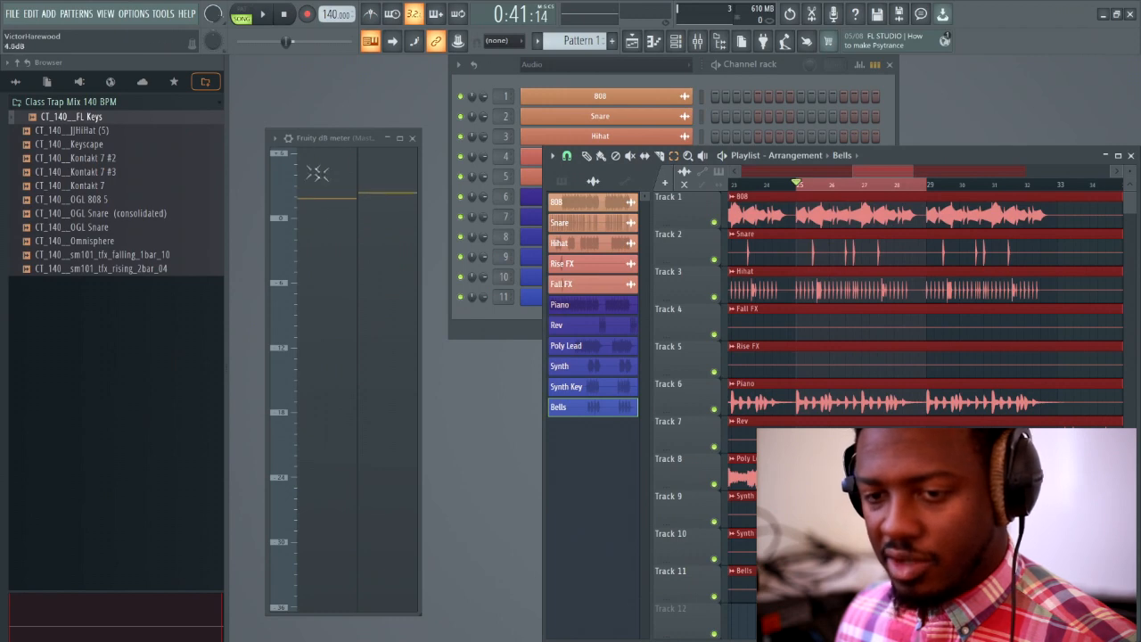
left_click(698, 40)
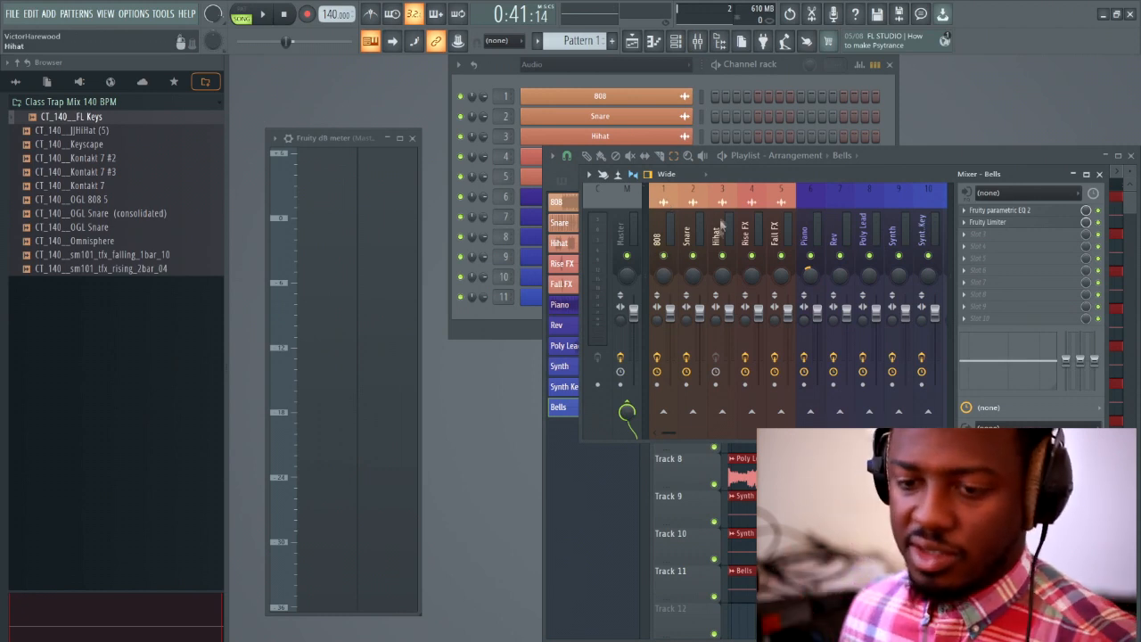
Play the drums without the melodic tracks and lower the 808 (below about 88%), Snare and Hihat mixer faders against the dB meter.
key("space")
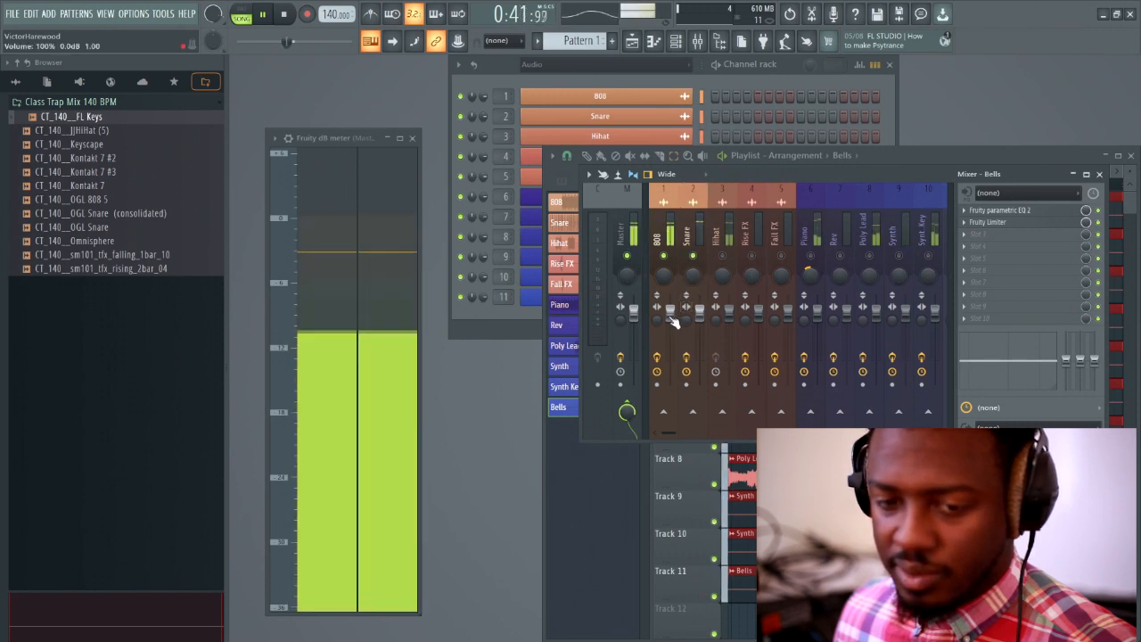
left_click_drag(672, 318, 672, 323)
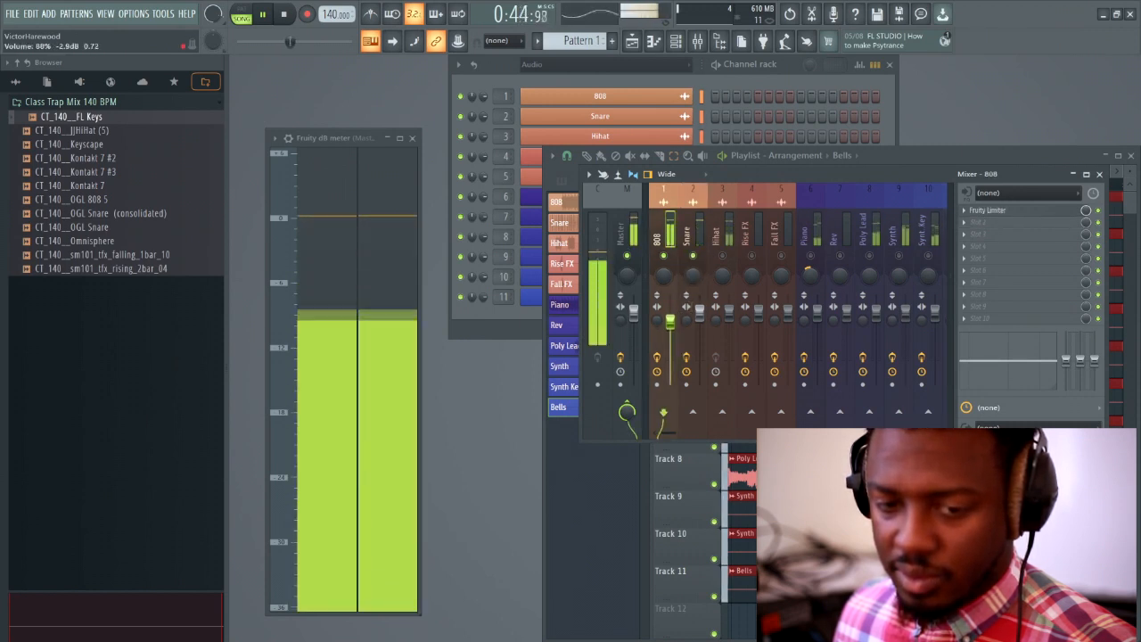
left_click_drag(700, 311, 701, 322)
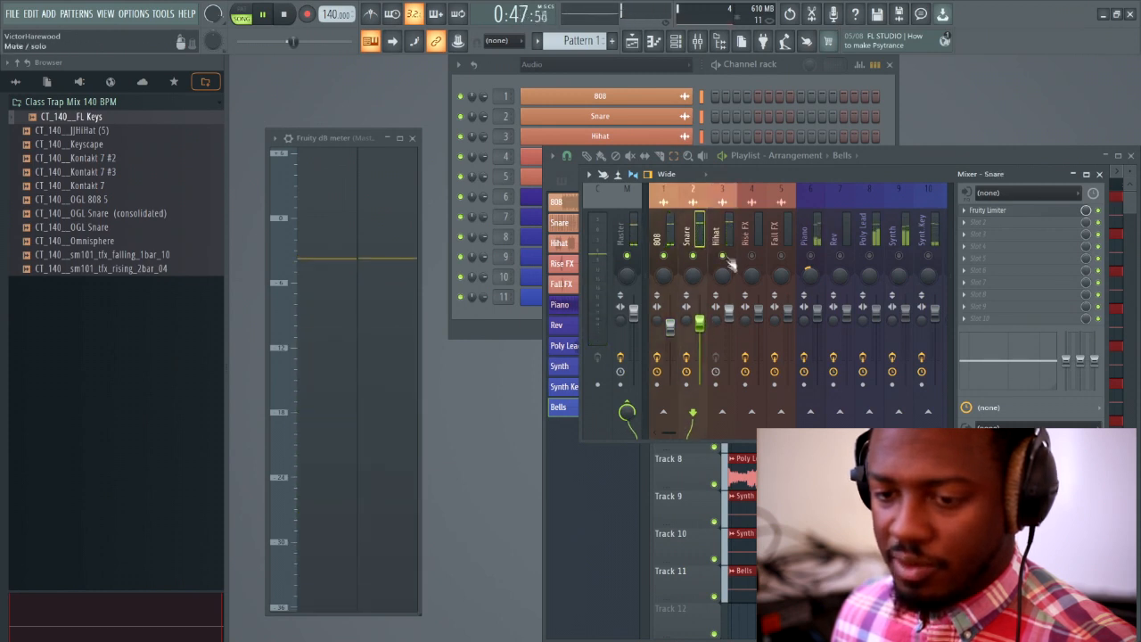
left_click(729, 313)
left_click_drag(729, 322, 729, 331)
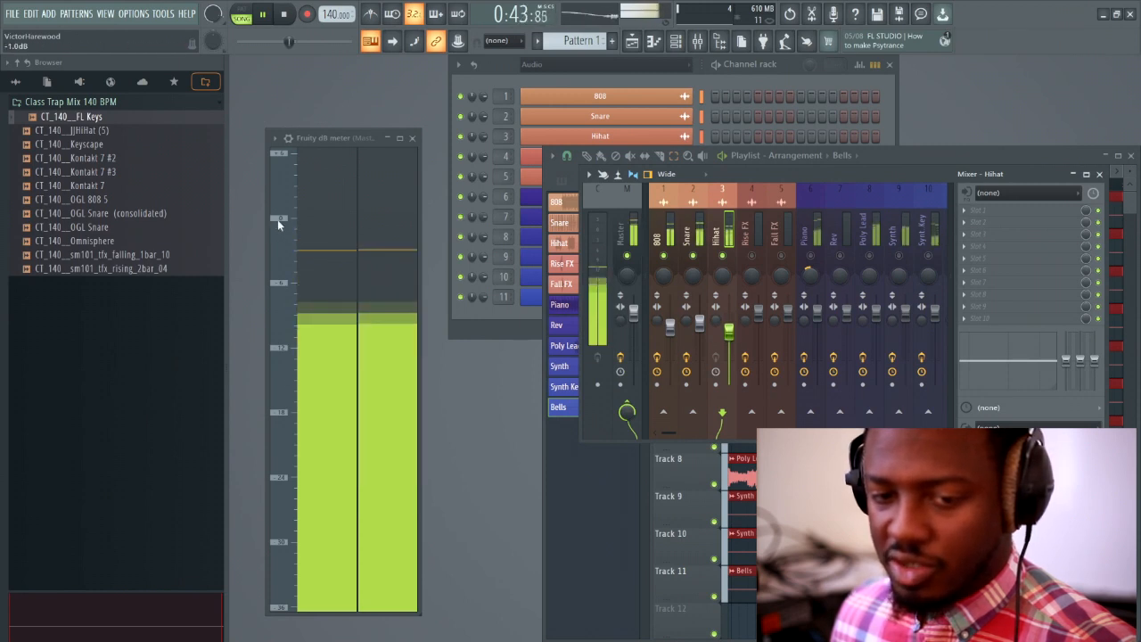
Select the 808, Snare and Hihat mixer tracks together, lower their faders slightly as a group, and leave only Hihat selected.
left_click(671, 236)
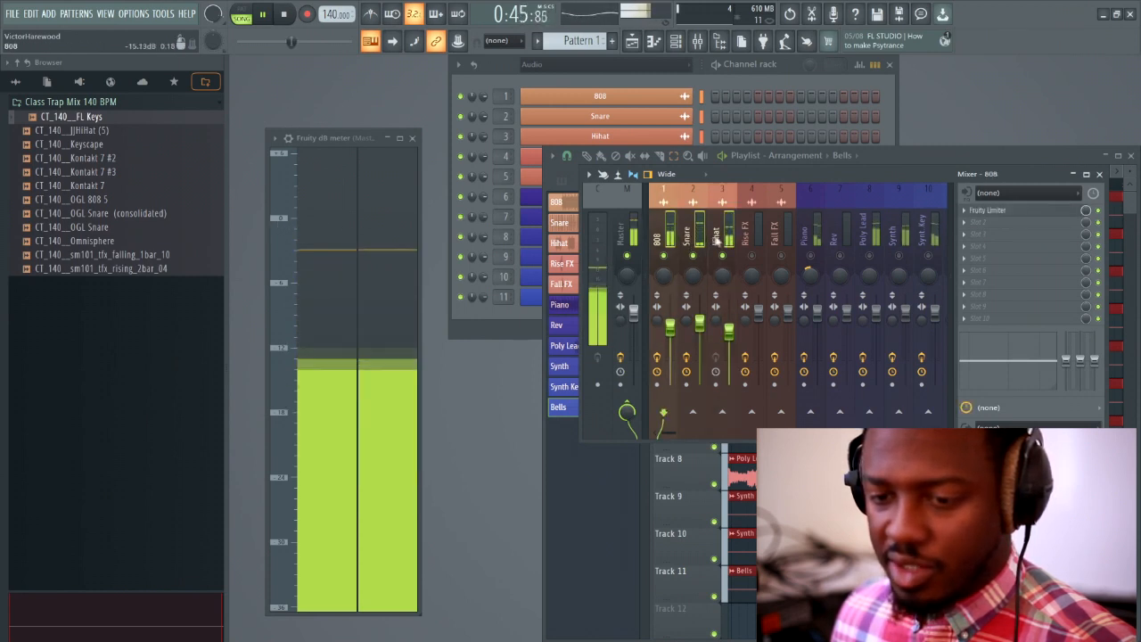
left_click(700, 326)
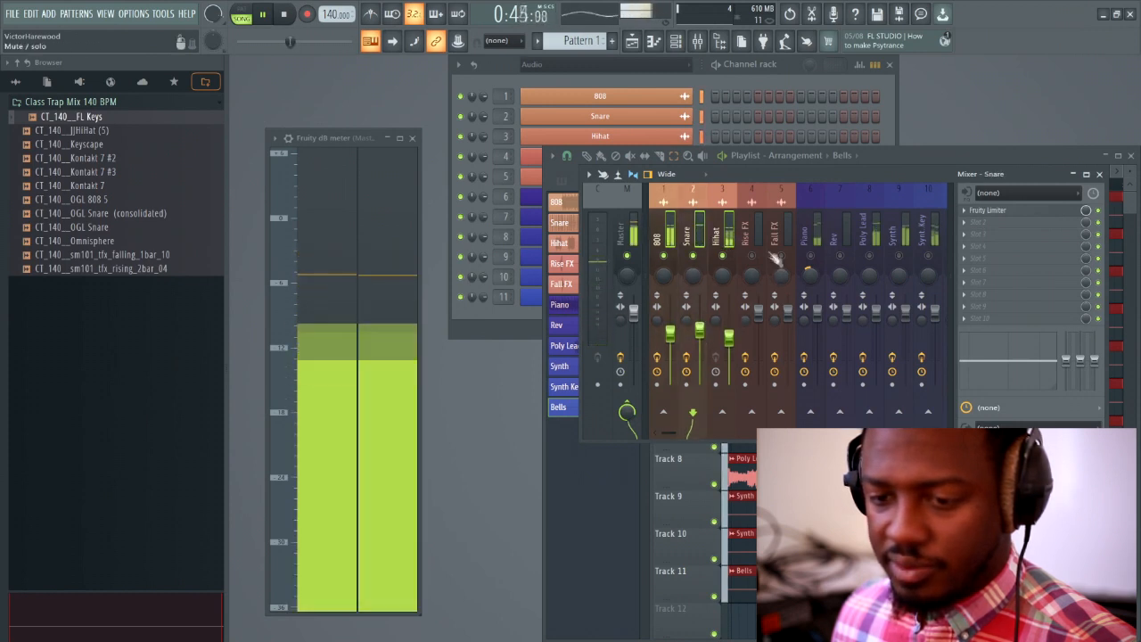
left_click(735, 242)
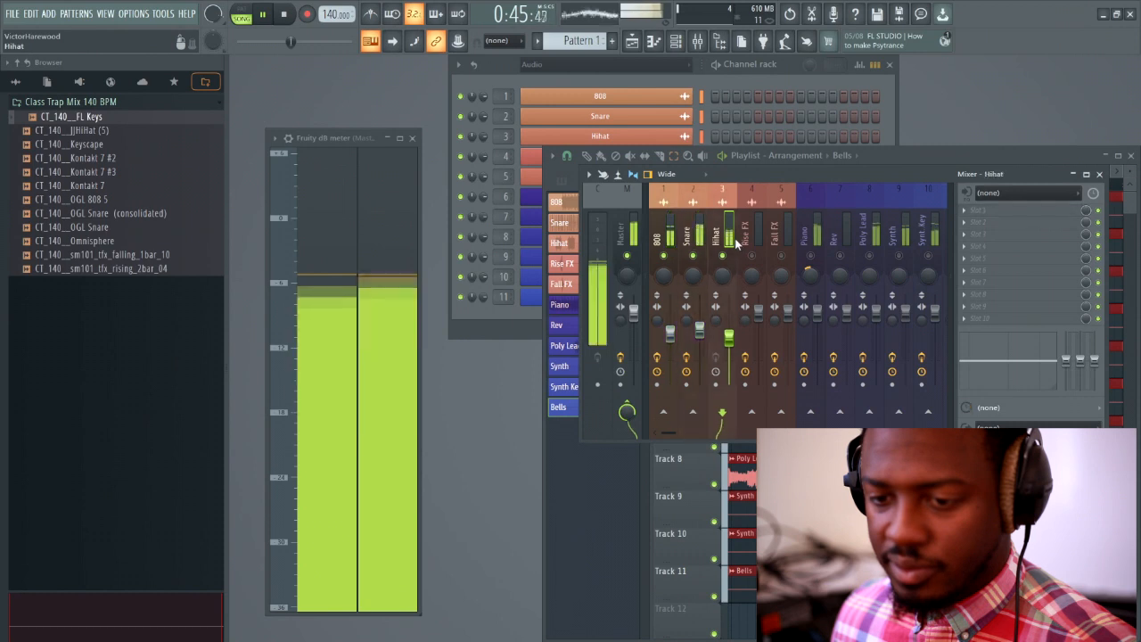
Select the Piano mixer track and move it two positions left to track 4, beside Hihat.
left_click(817, 231)
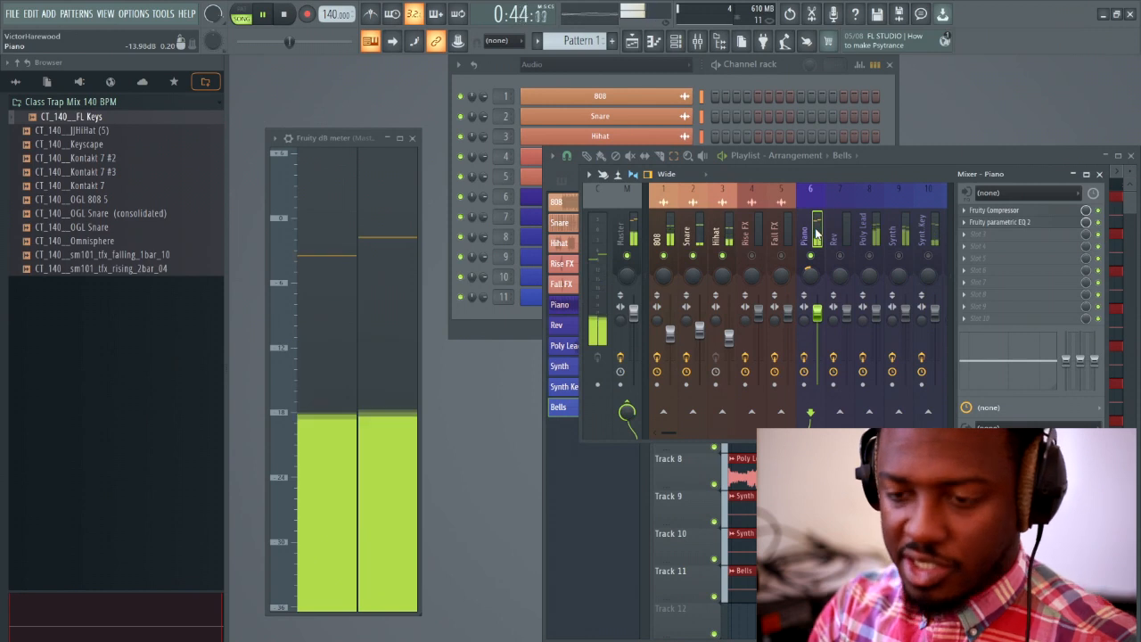
key("alt+Left")
key("alt+Left")
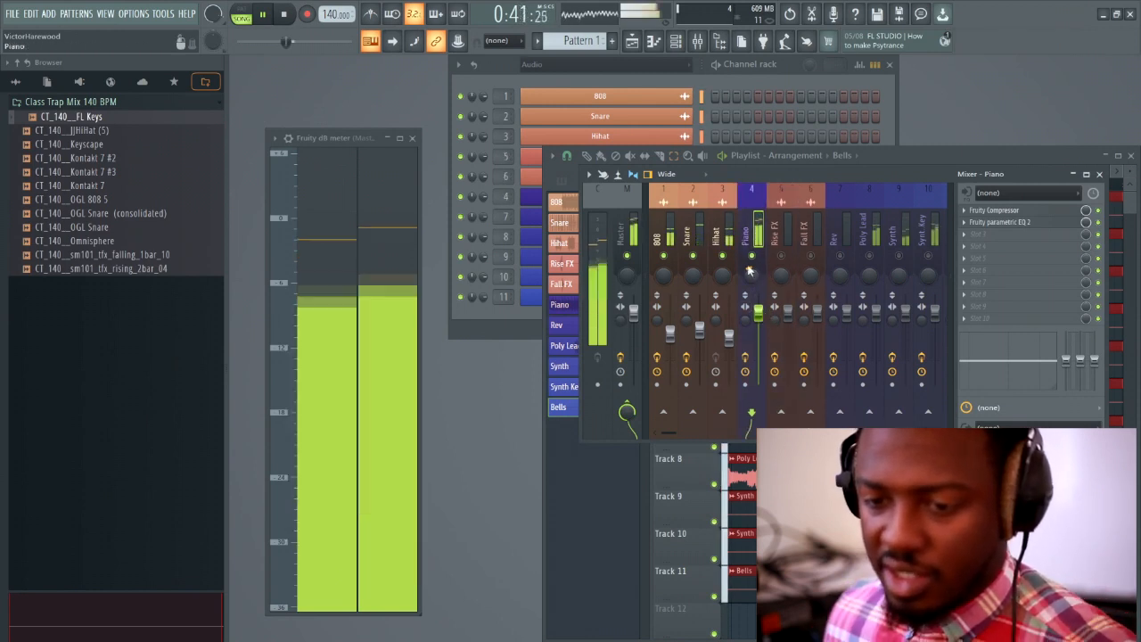
Lower the Piano track's mixer fader to slightly below 70% (-7.1 dB) while checking it against the drums, and stop playback.
key("space")
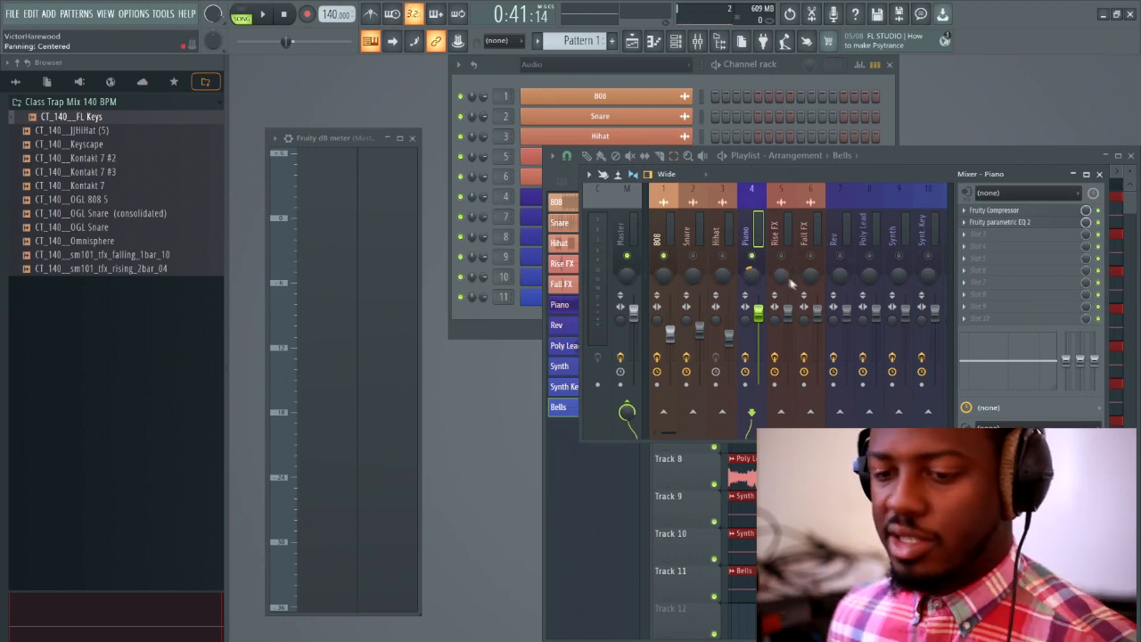
key("space")
left_click_drag(759, 312, 759, 323)
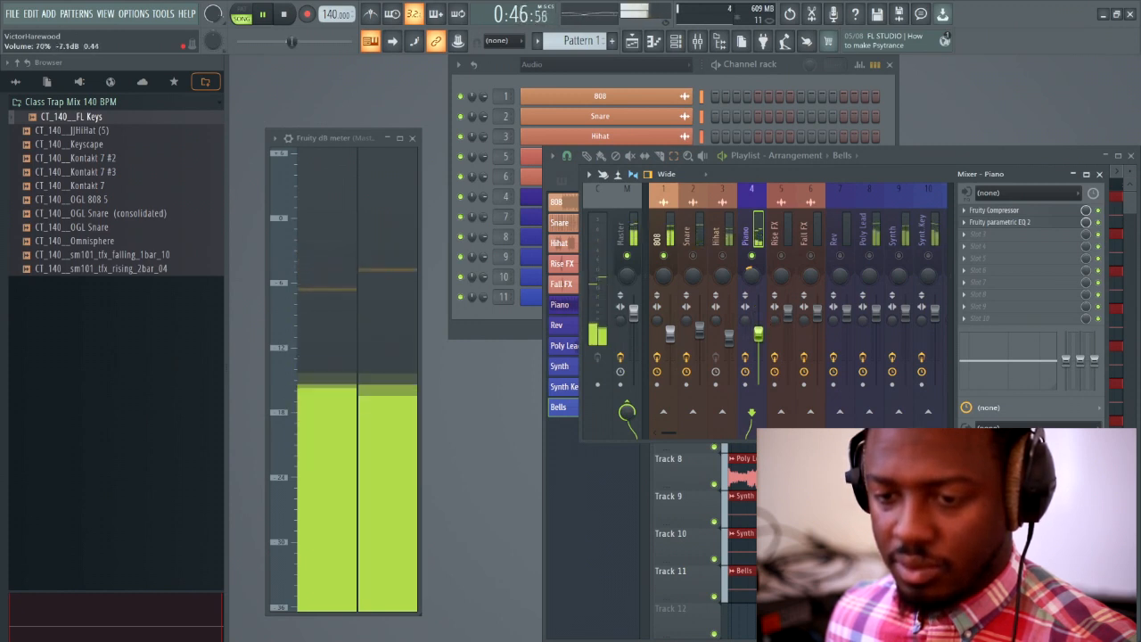
left_click_drag(759, 337, 759, 339)
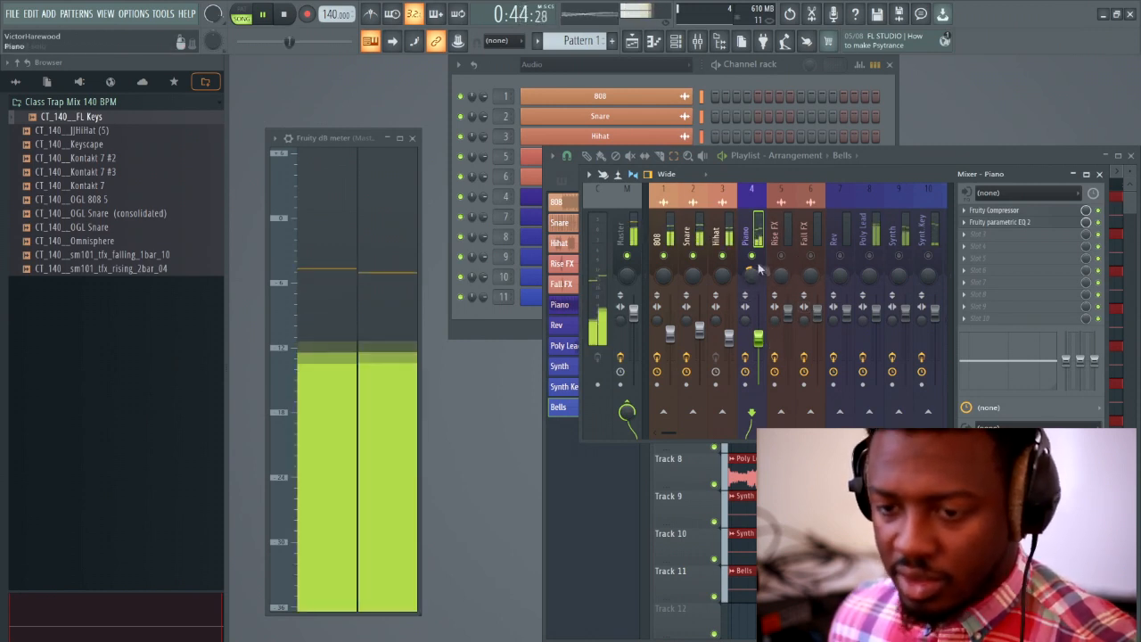
key("space")
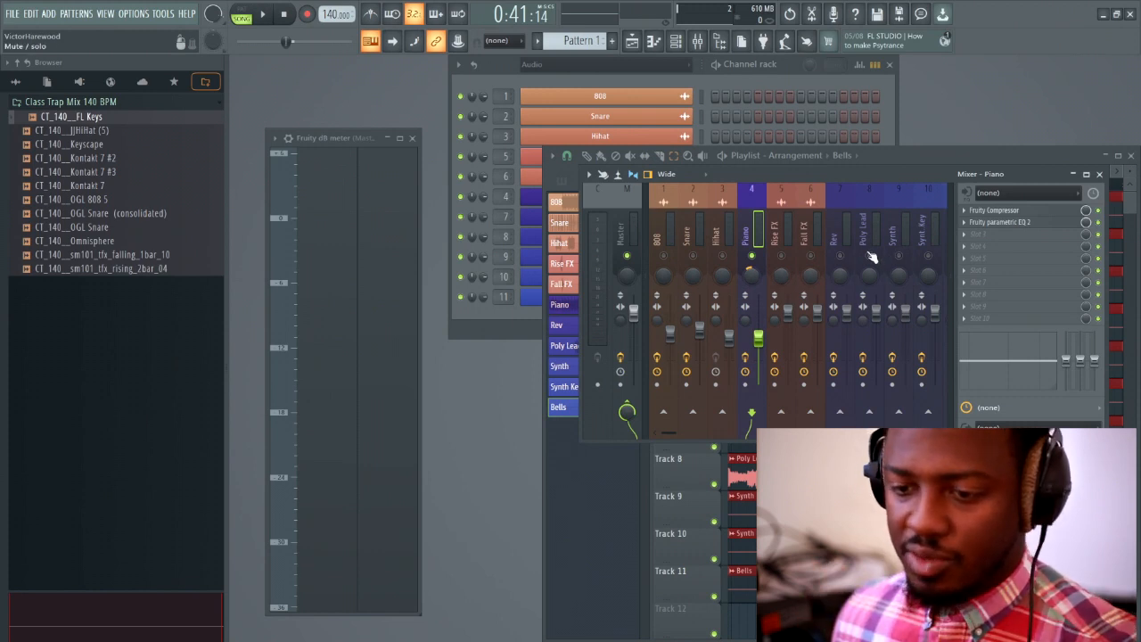
Play Piano with Poly Lead unmuted, and move the Poly Lead mixer track three positions left to track 5, beside Piano.
key("space")
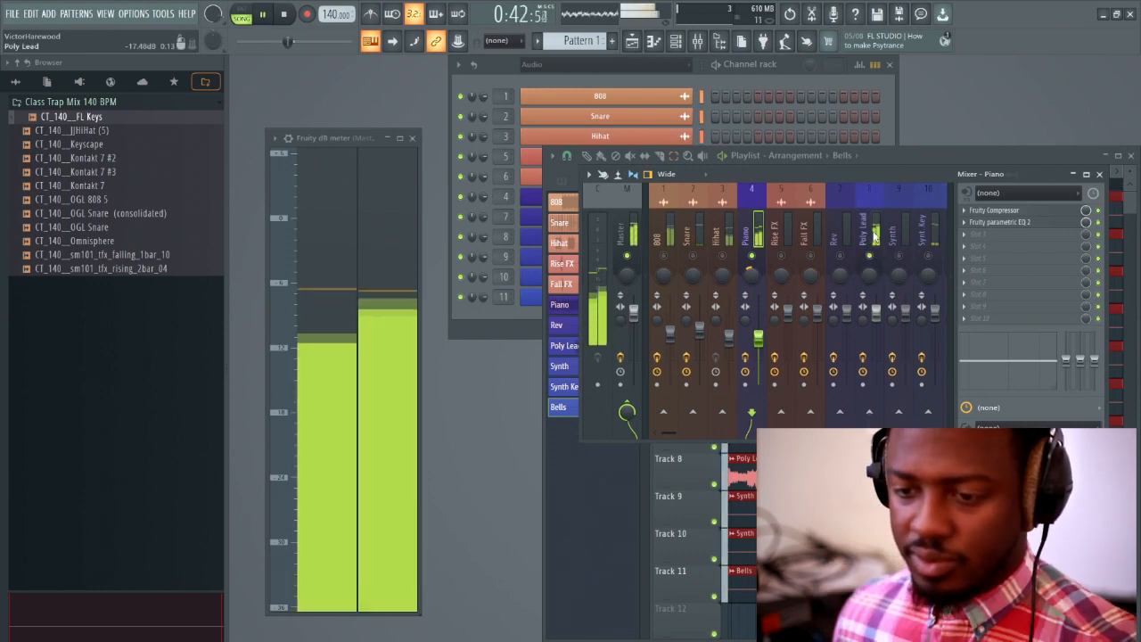
left_click(877, 233)
key("alt+Left")
key("alt+Left")
key("alt+Left")
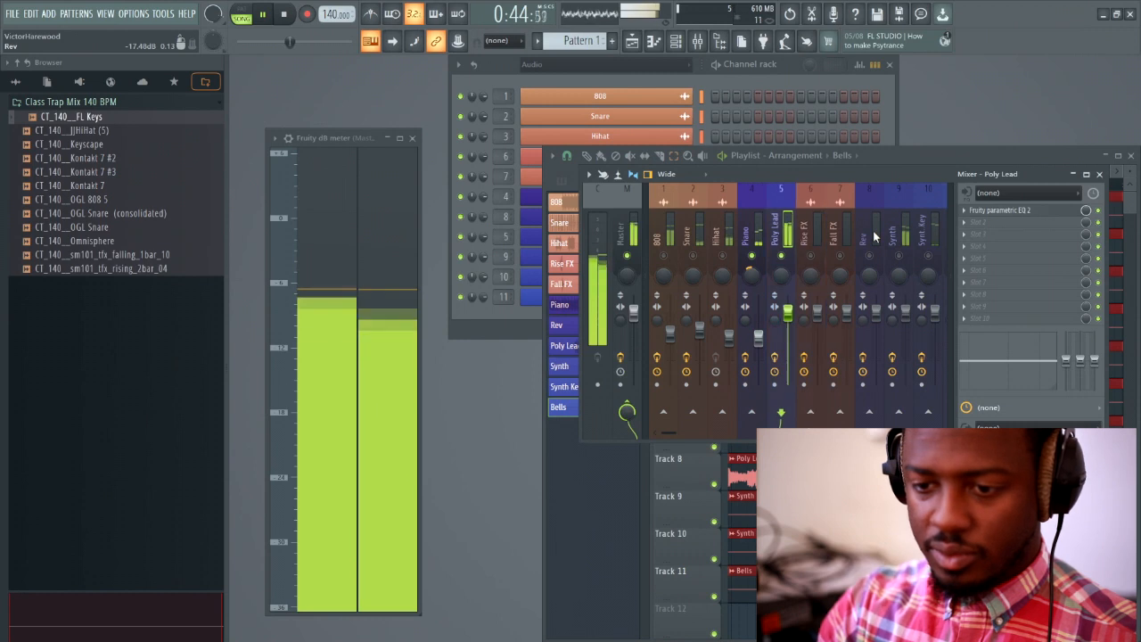
Lower the Poly Lead track's mixer fader to about 38% (-16.6 dB) and replay it with the Piano.
left_click_drag(788, 310, 788, 356)
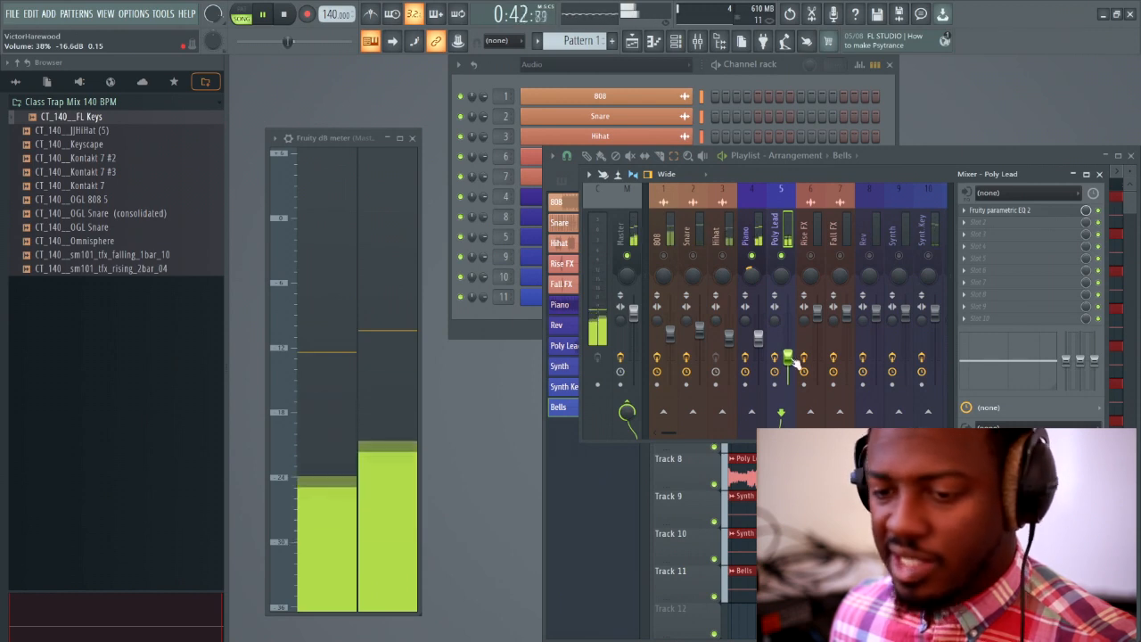
key("space")
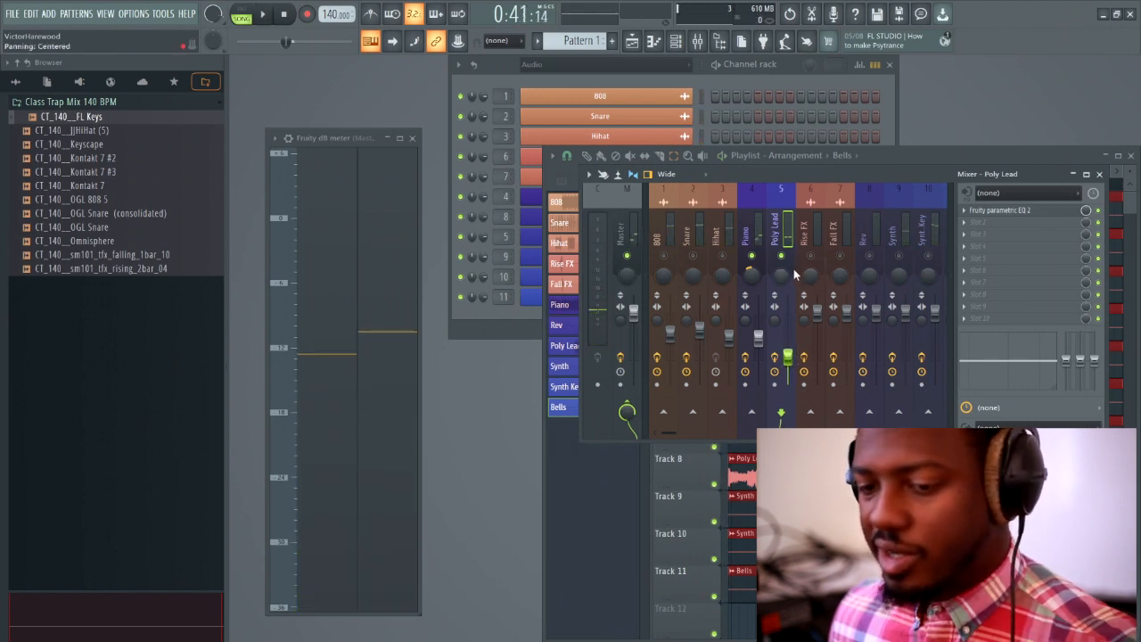
key("space")
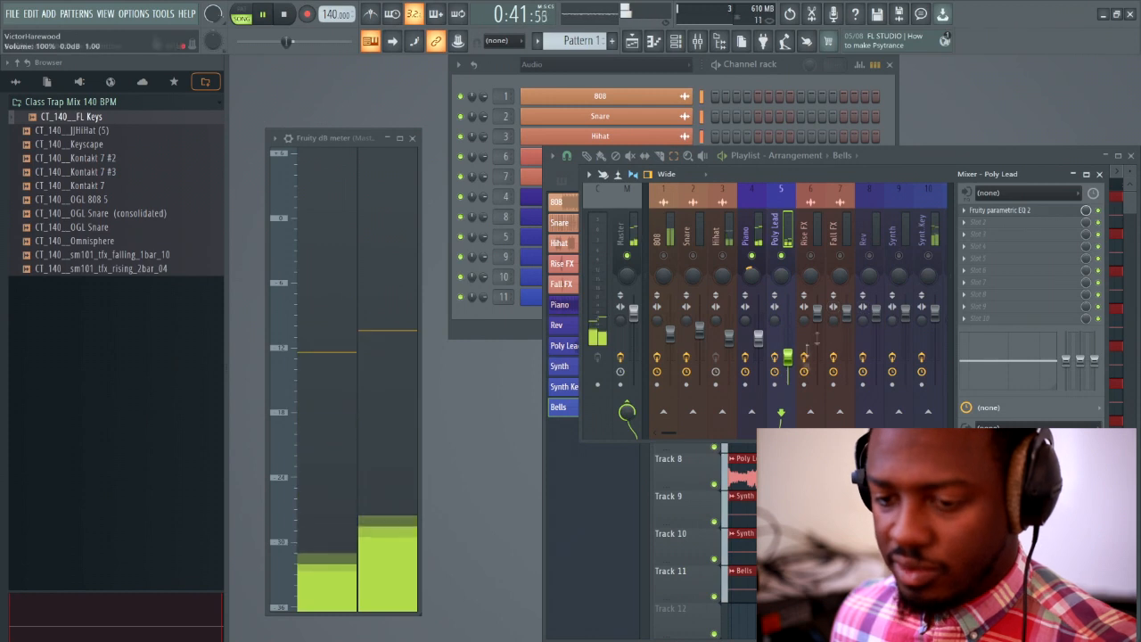
Lower the Synth track's mixer fader to around 44% (-14.5 dB) while it plays with Piano and Poly Lead.
scroll(675, 433, "right", 2)
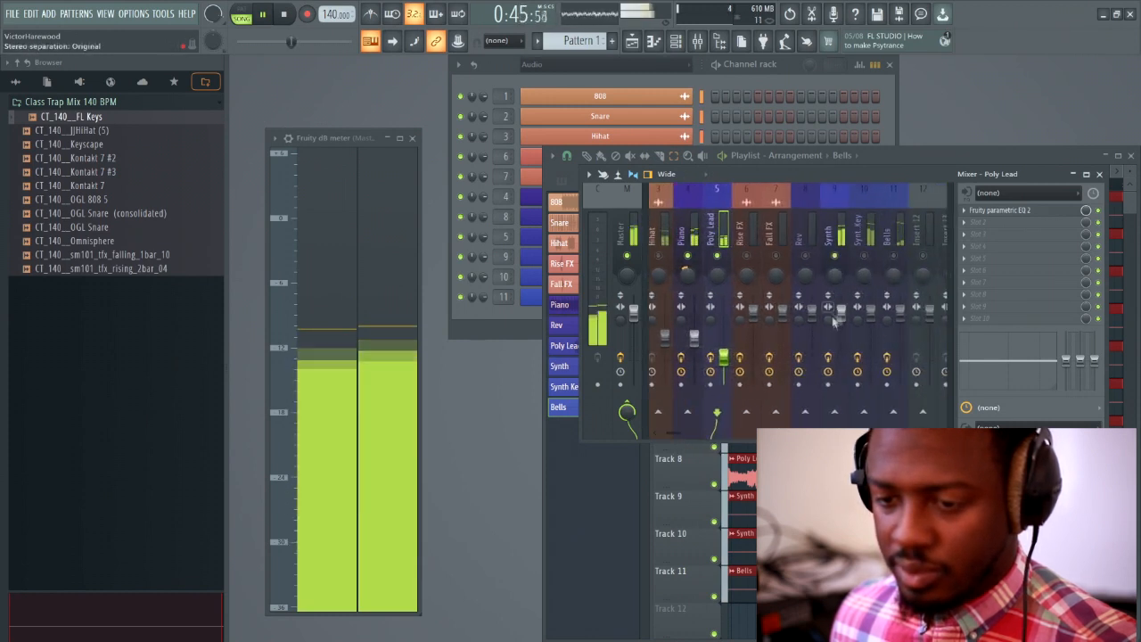
left_click_drag(842, 311, 841, 339)
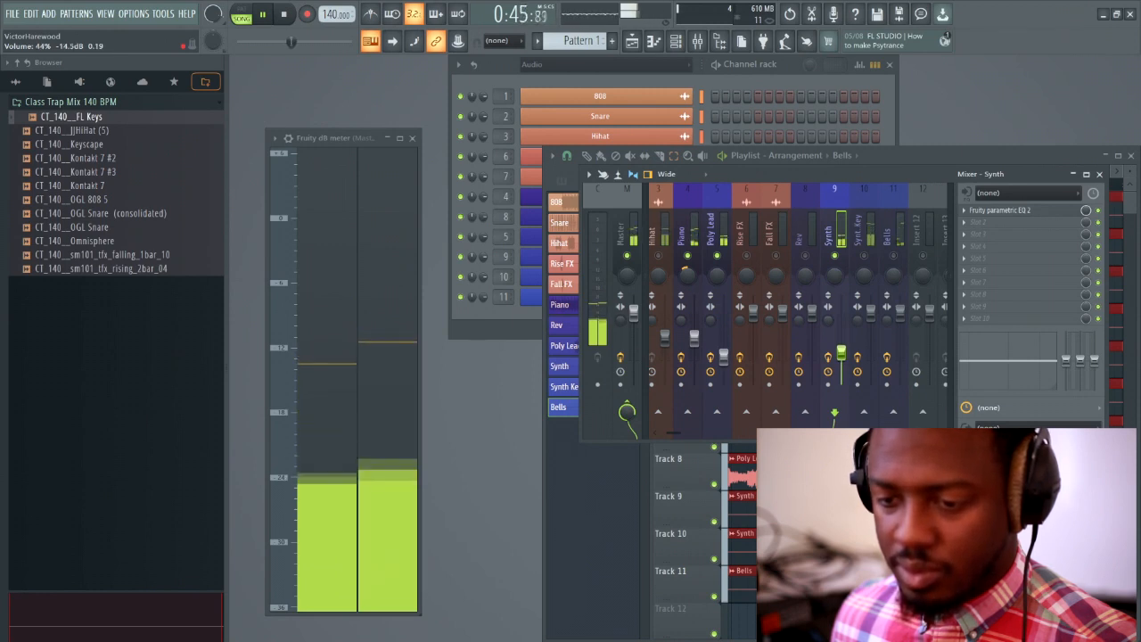
left_click_drag(841, 353, 841, 351)
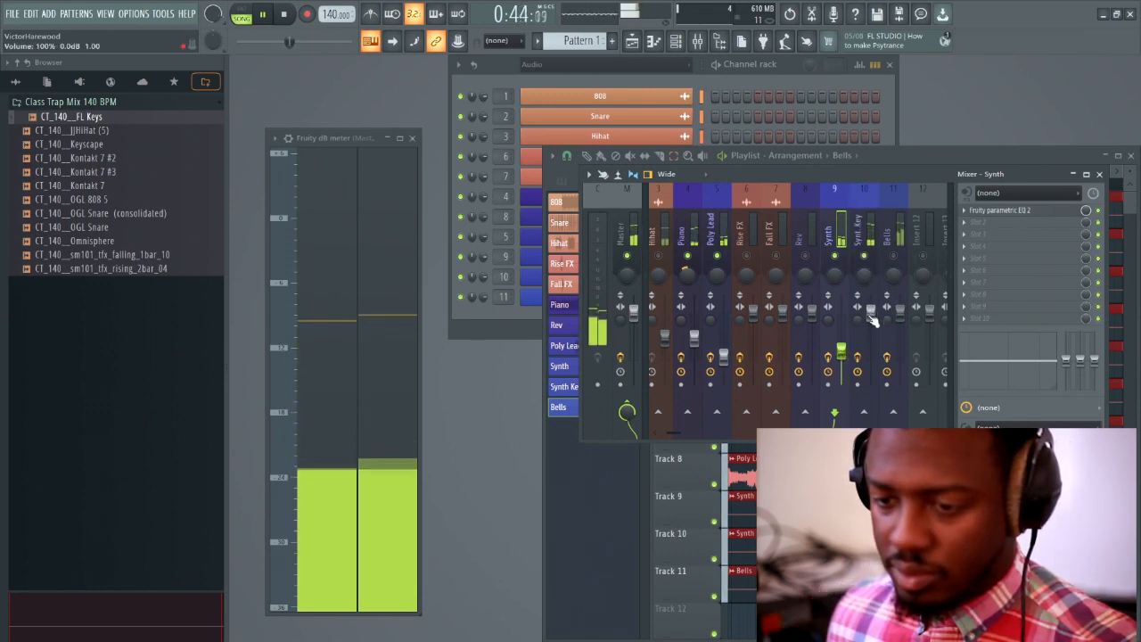
Lower the Synth Key track's mixer fader to 53% (-11.9 dB), then unmute Bells and lower it to 46% (-13.9 dB).
left_click_drag(870, 316, 870, 335)
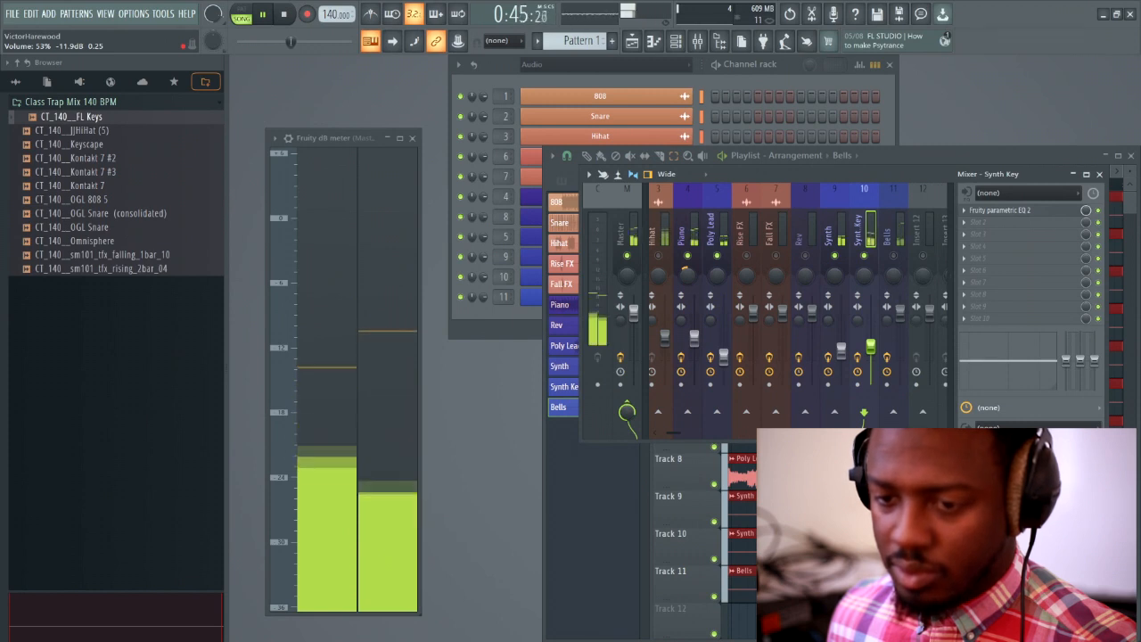
left_click(900, 264)
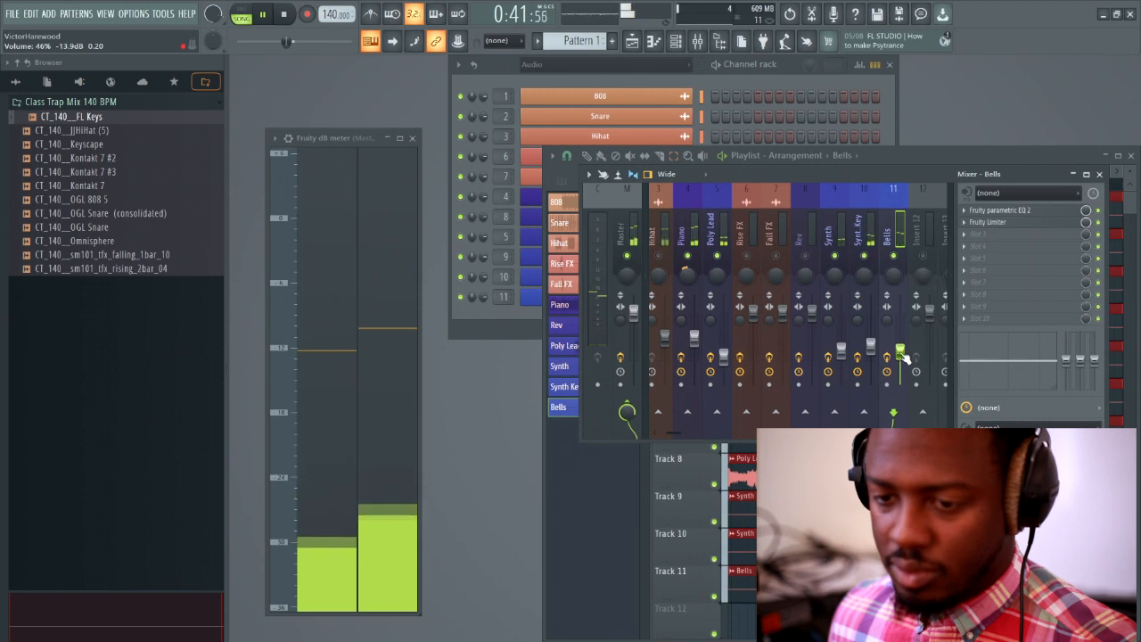
Move the Synth, Synth Key and Bells mixer tracks together to tracks 6 to 8 beside Poly Lead, check the playing mix and stop playback.
left_click(839, 234)
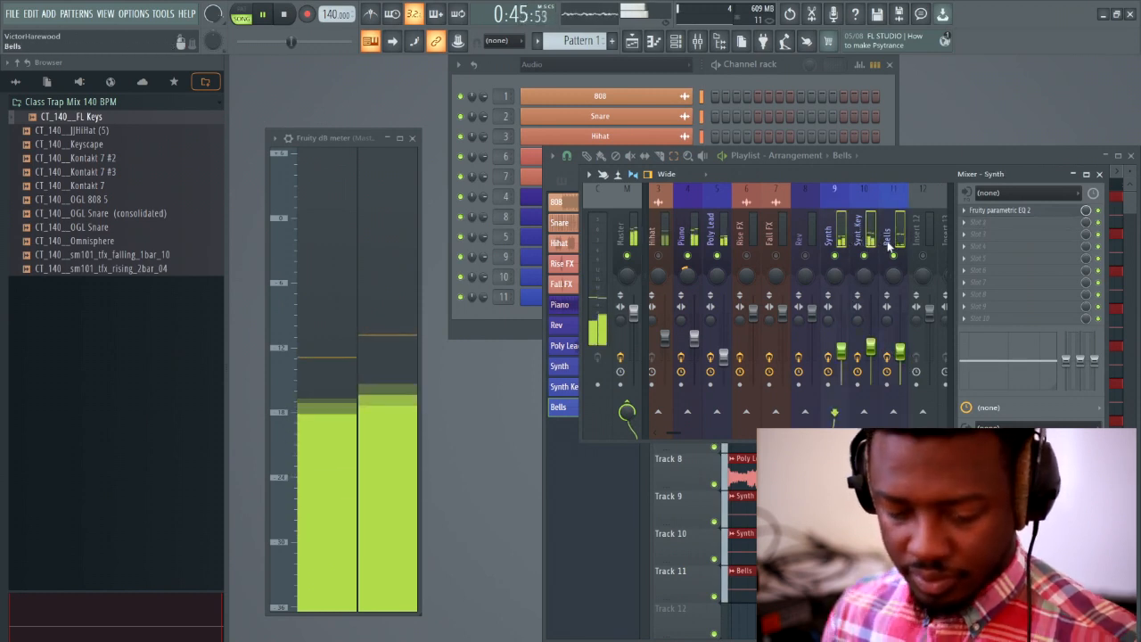
key("alt+Left")
key("alt+Left")
key("alt+Left")
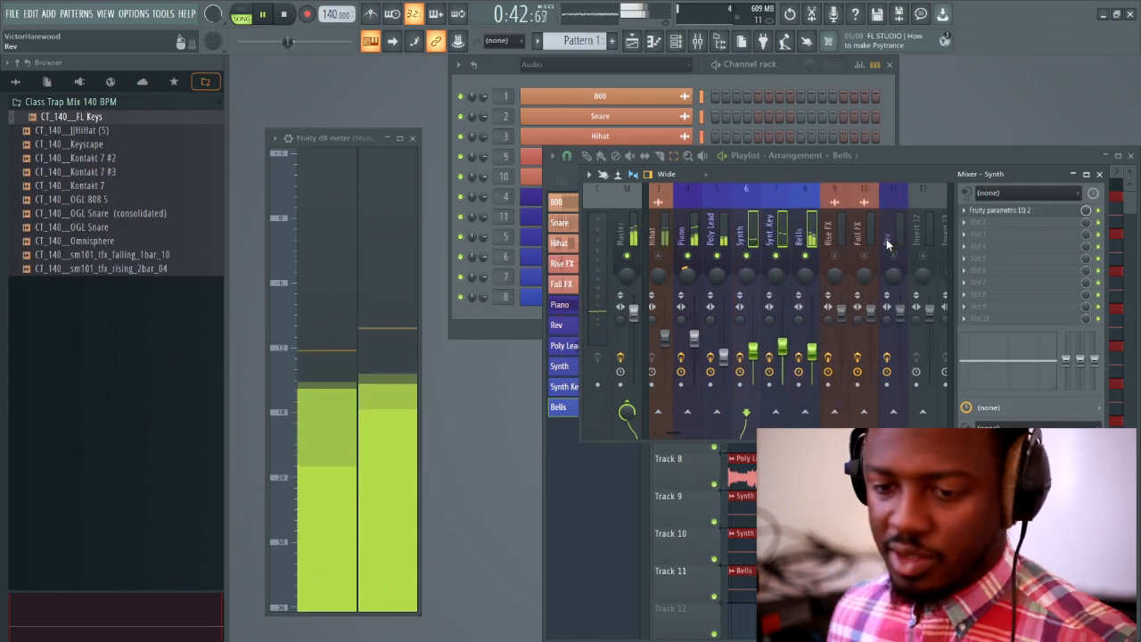
scroll(686, 426, "up", 2)
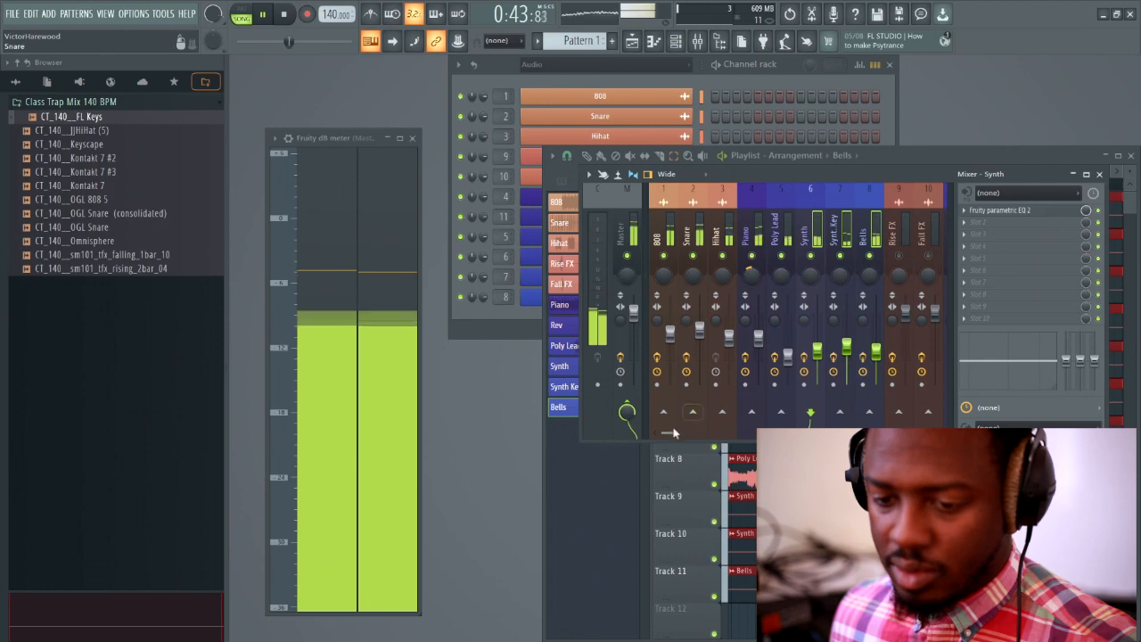
scroll(815, 256, "down", 5)
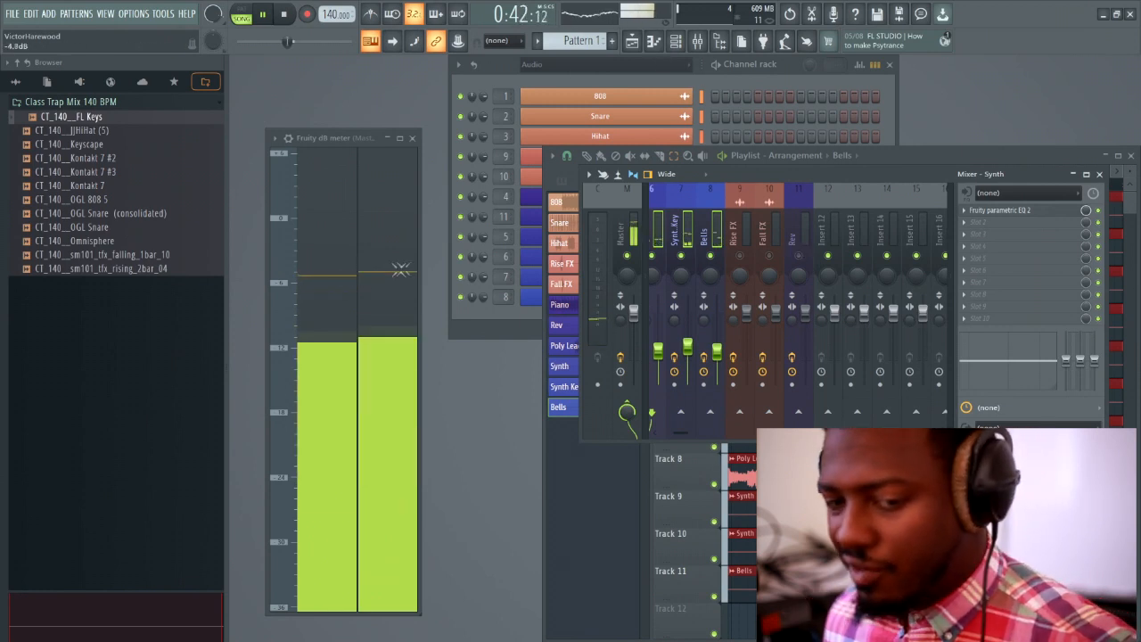
key("space")
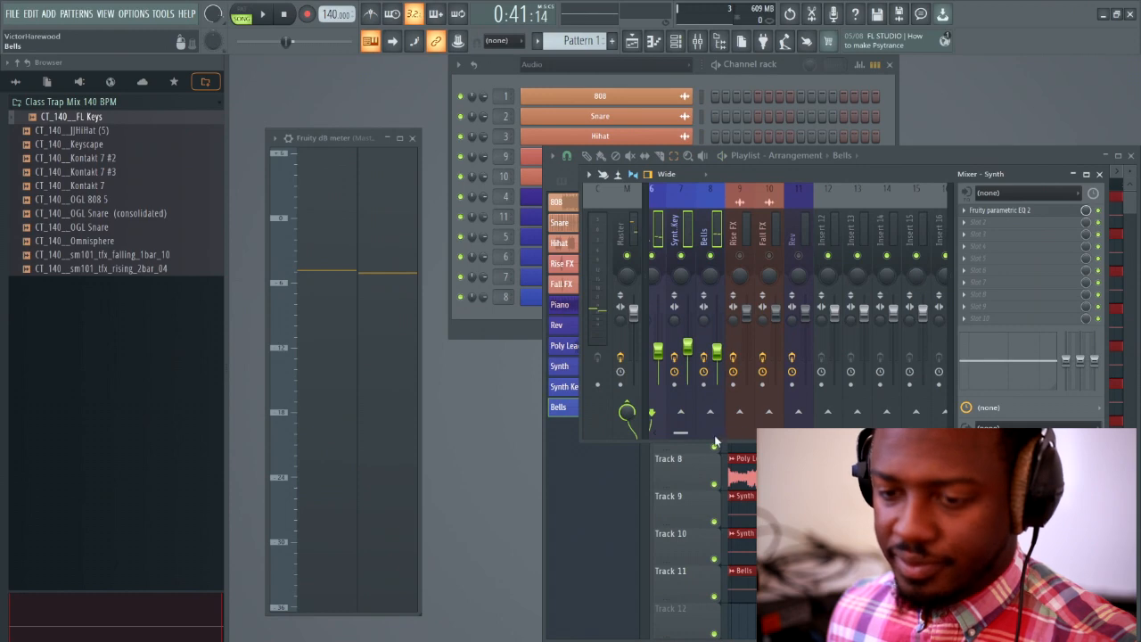
Set the playlist's time selection to bars 33 to 37, where the Rev part plays.
key("space")
key("space")
left_click(946, 621, "ctrl")
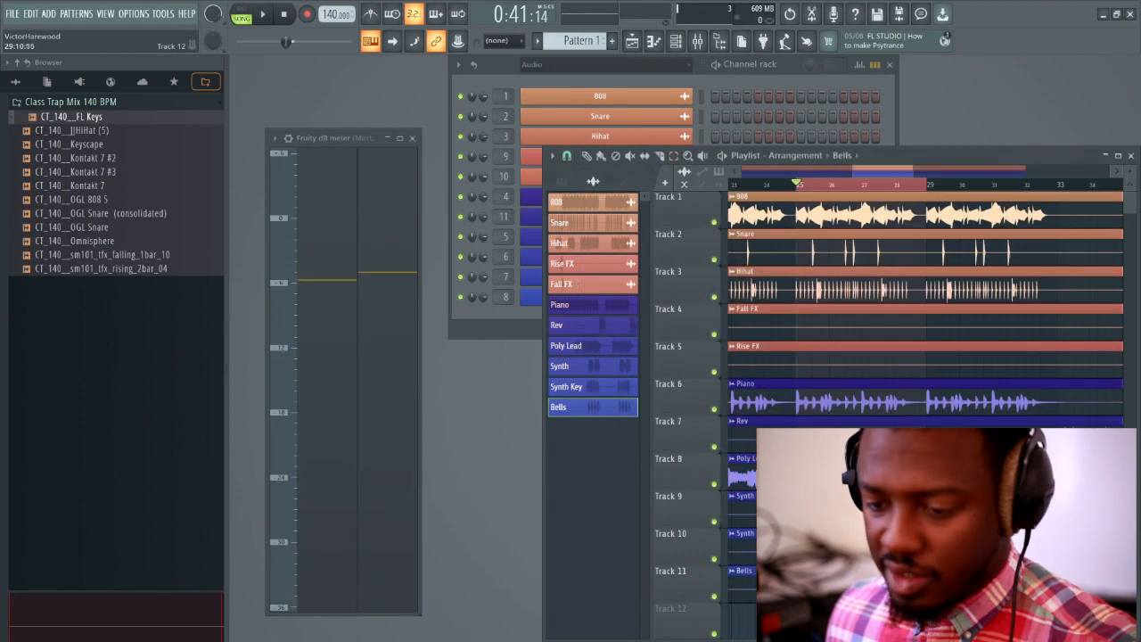
left_click_drag(888, 171, 929, 179)
left_click_drag(803, 187, 931, 193)
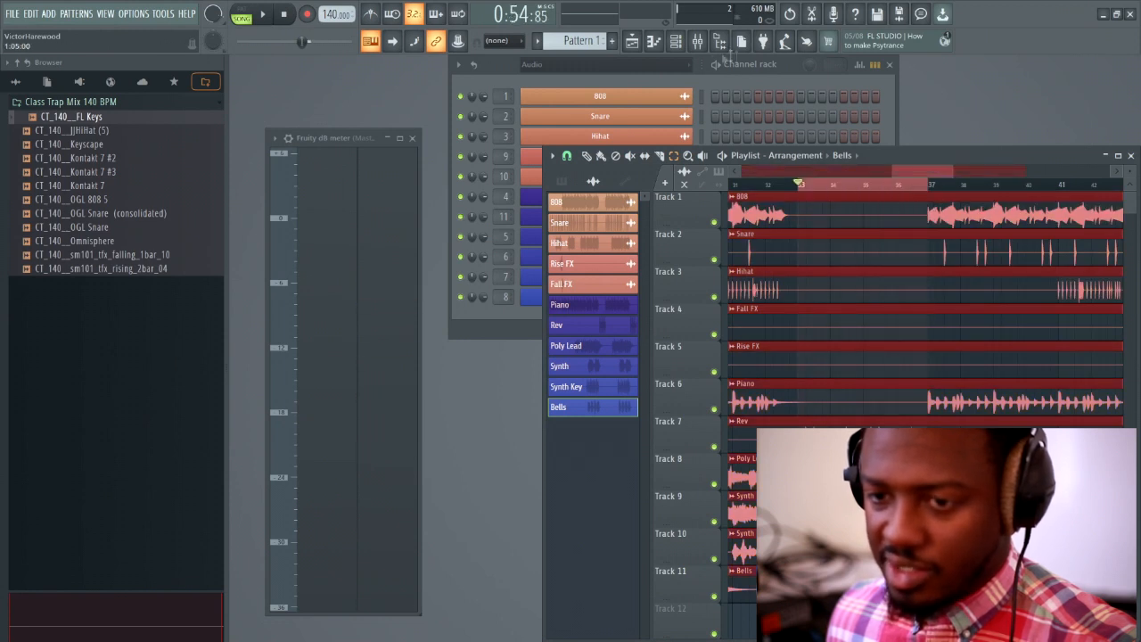
Play the selection with the Rev mixer track unmuted, lower its fader to 87% (-3.1 dB) and stop playback.
left_click(698, 45)
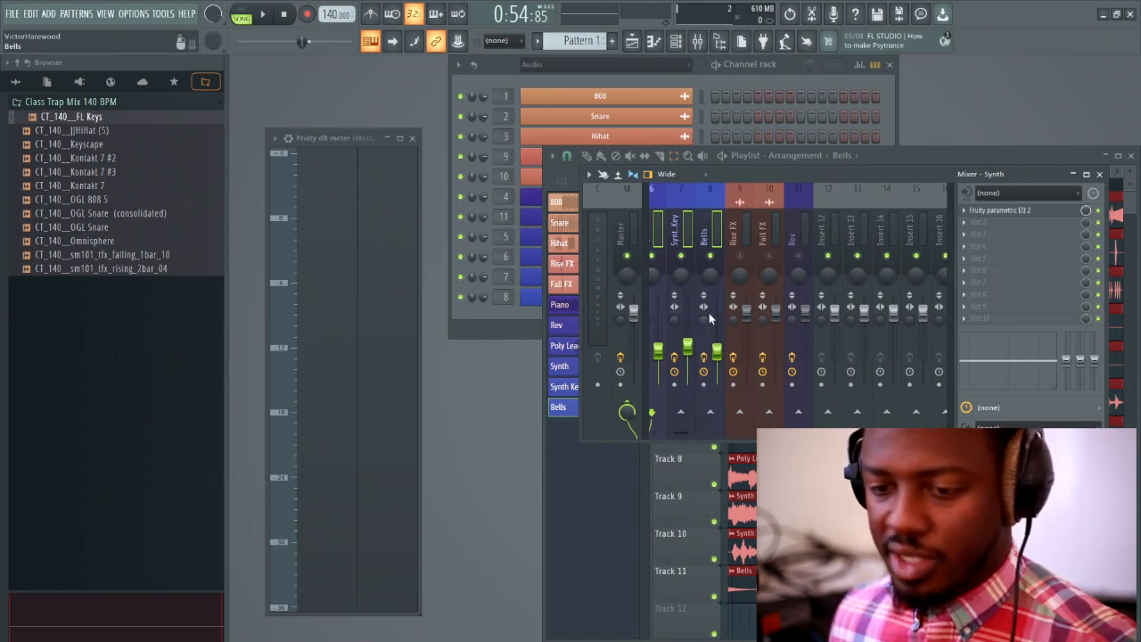
key("space")
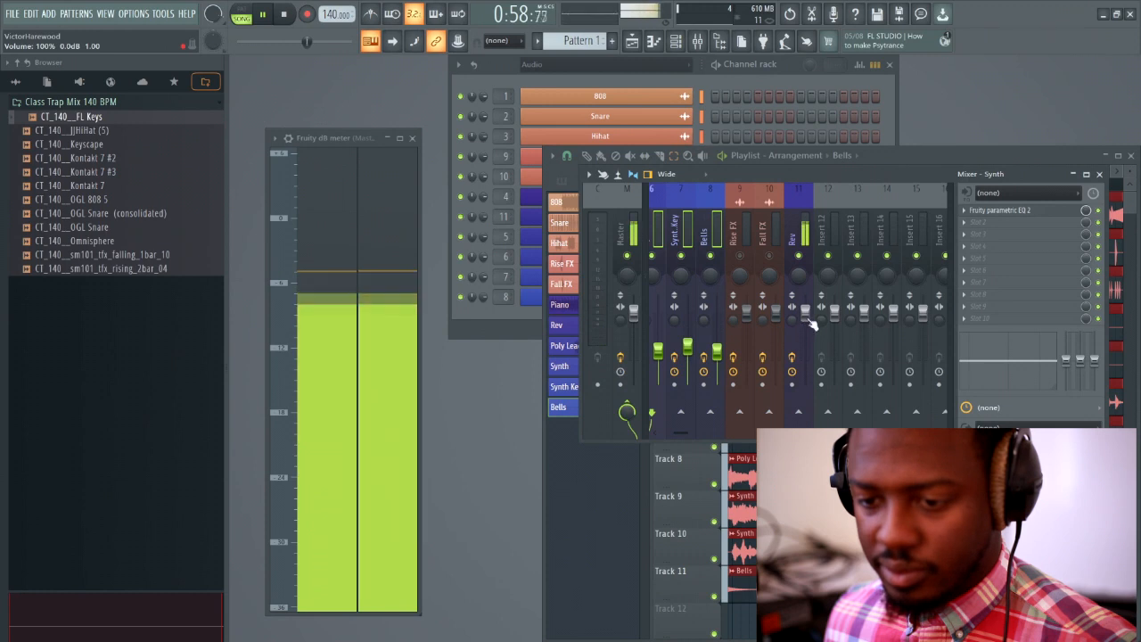
left_click_drag(805, 312, 805, 323)
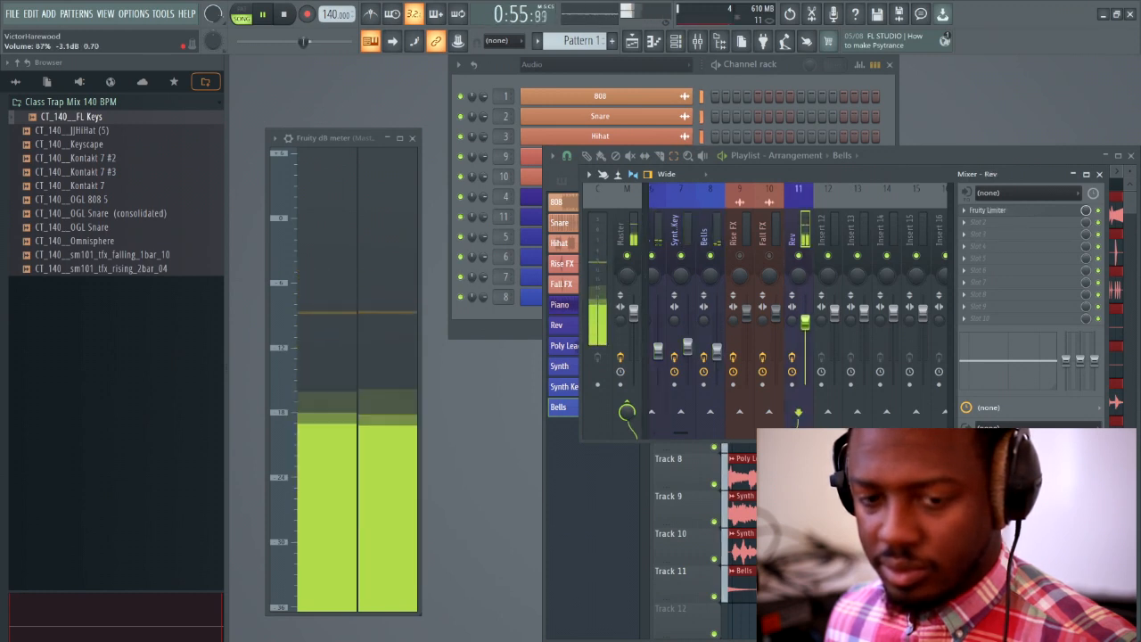
key("F9")
key("space")
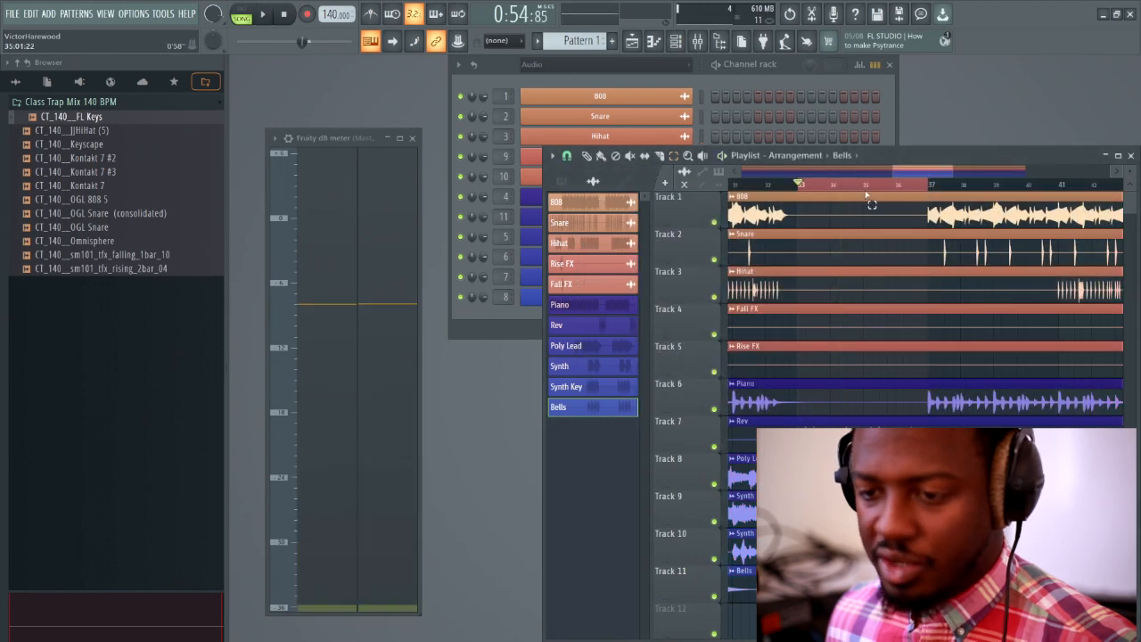
Loop bars 29 to 37 from the start of the selection and lower the Rev track's mixer fader to 85% (-3.5 dB).
scroll(927, 182, "left", 5)
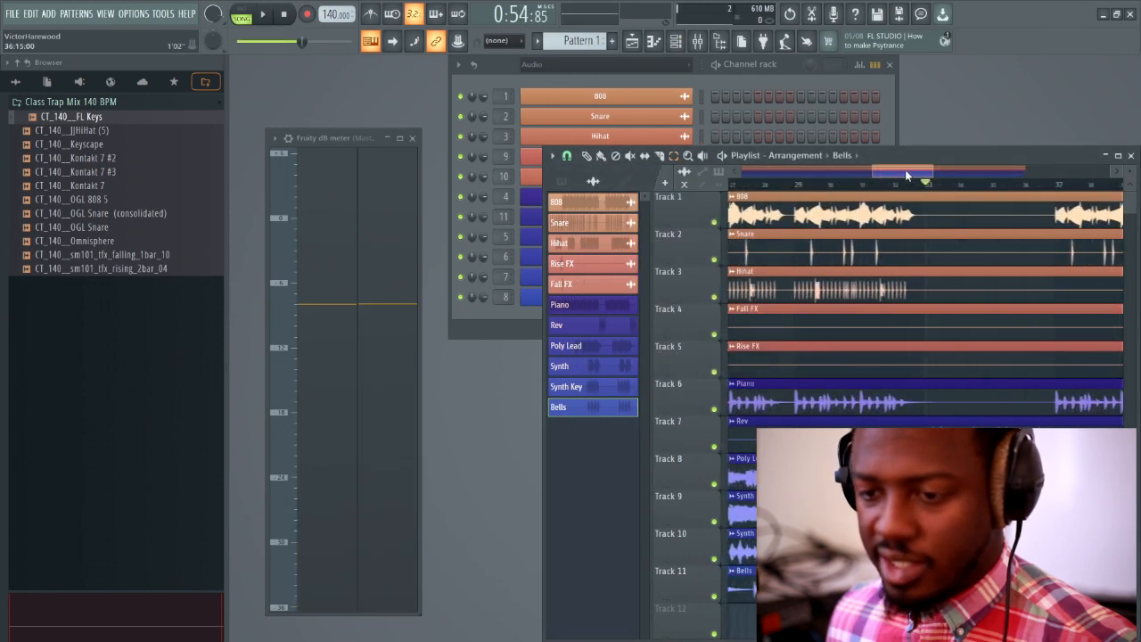
left_click_drag(843, 186, 1105, 217)
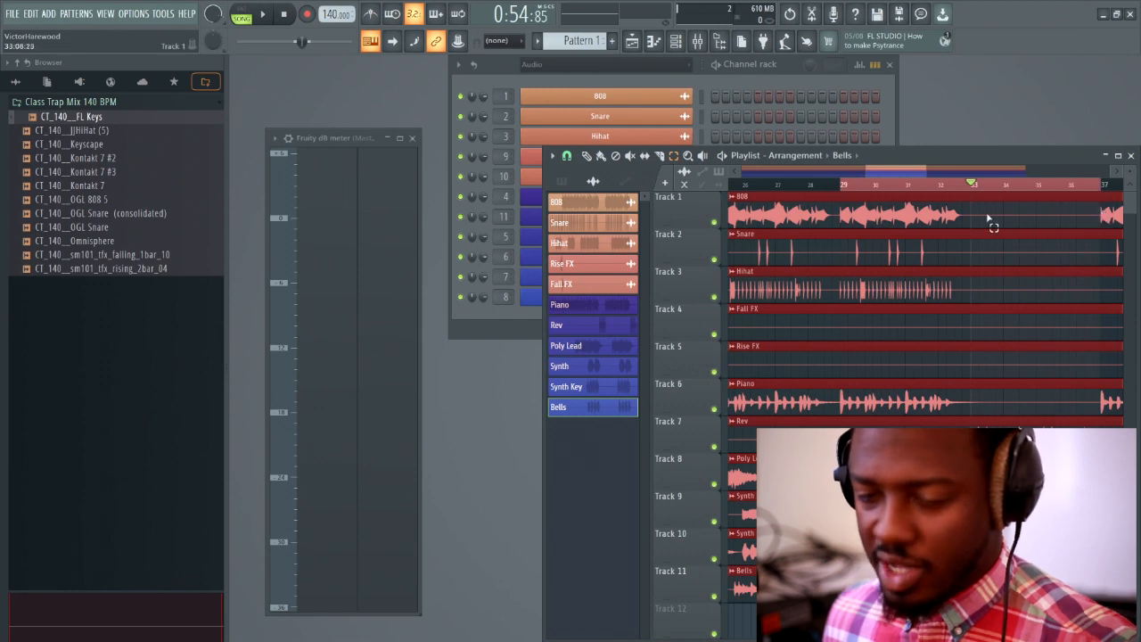
key("space")
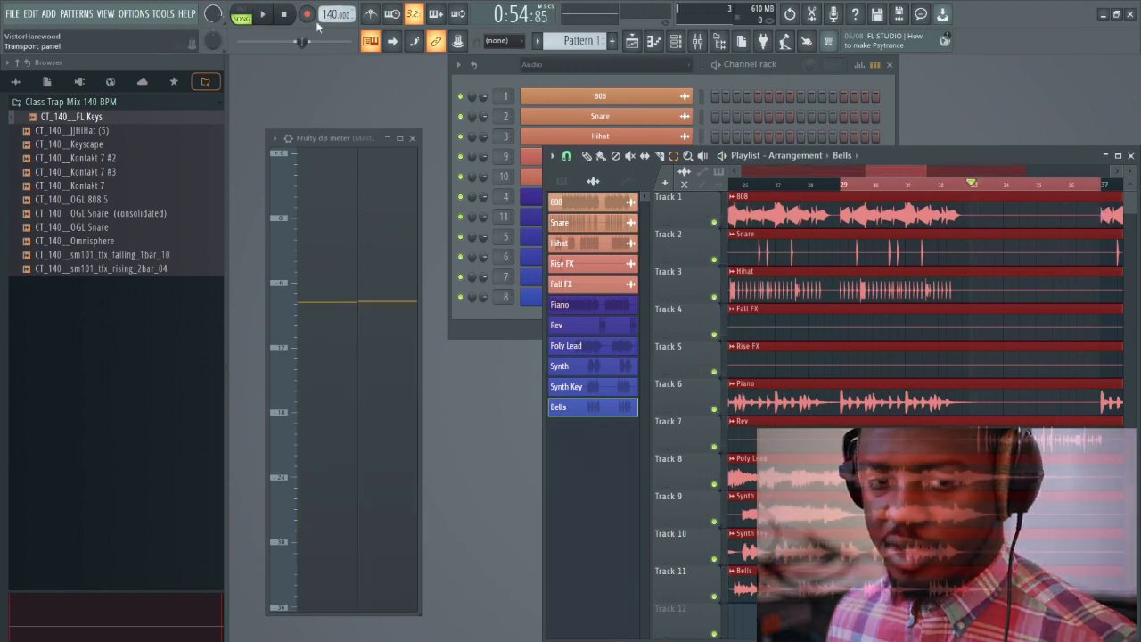
left_click(285, 14)
key("space")
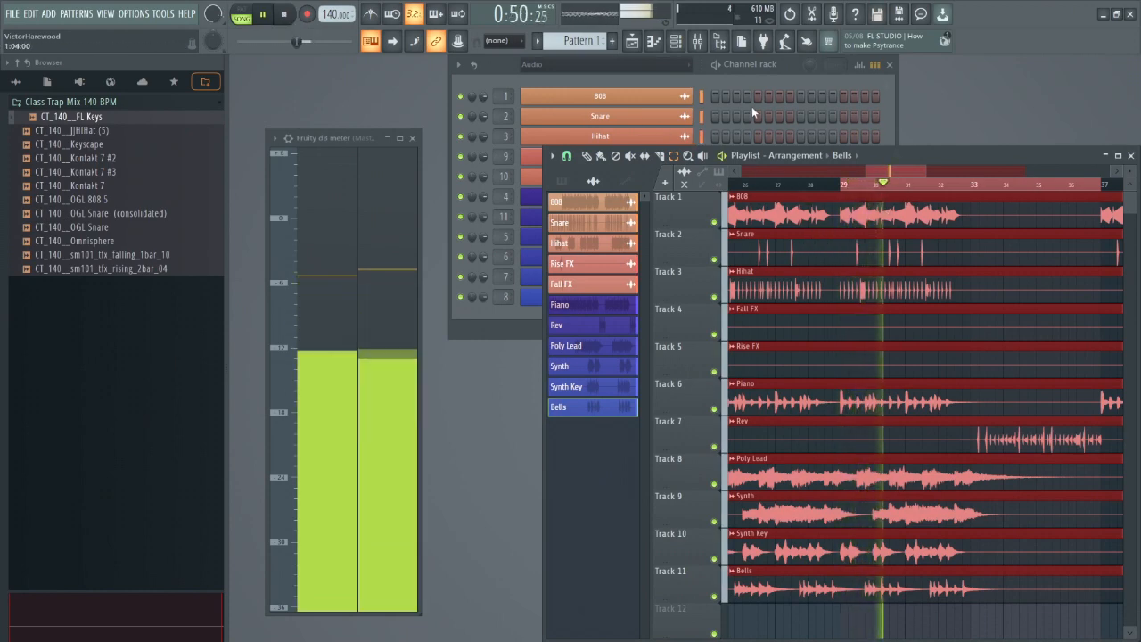
key("F9")
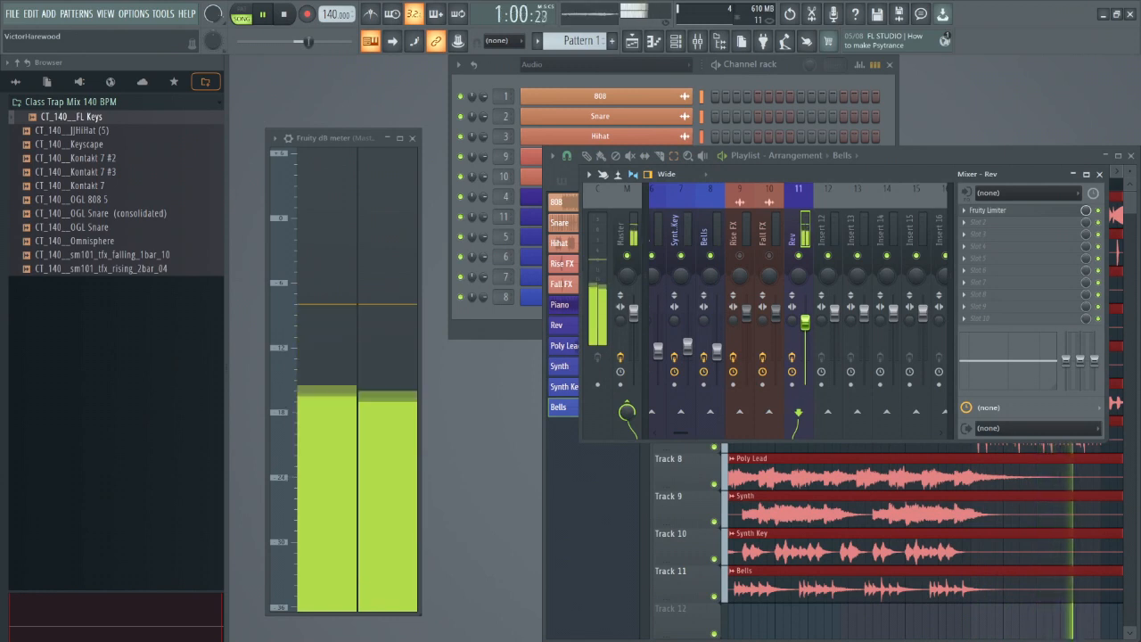
left_click_drag(805, 321, 805, 323)
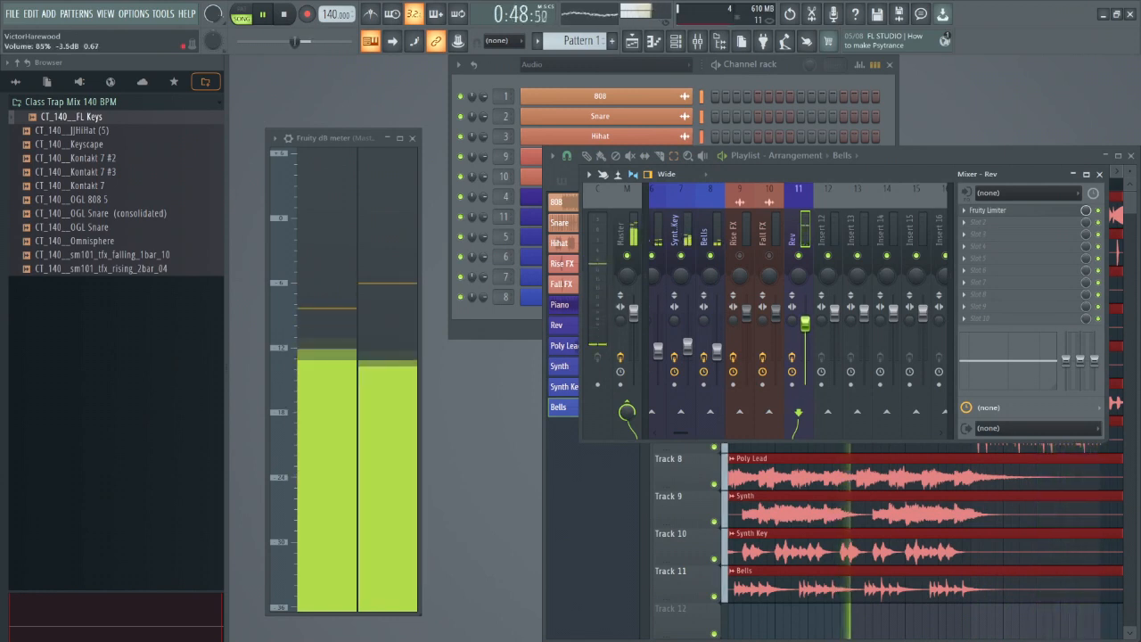
Clear the playlist's time selection and show the rest of the arrangement while the song keeps playing.
left_click(922, 157)
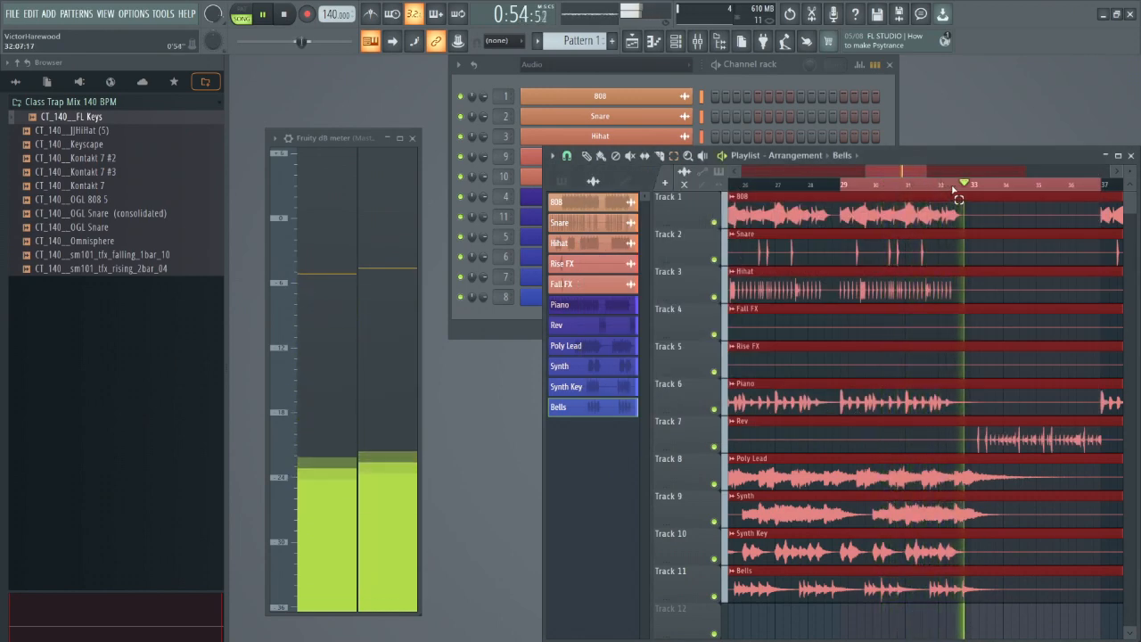
left_click(946, 184)
left_click_drag(922, 172, 1077, 175)
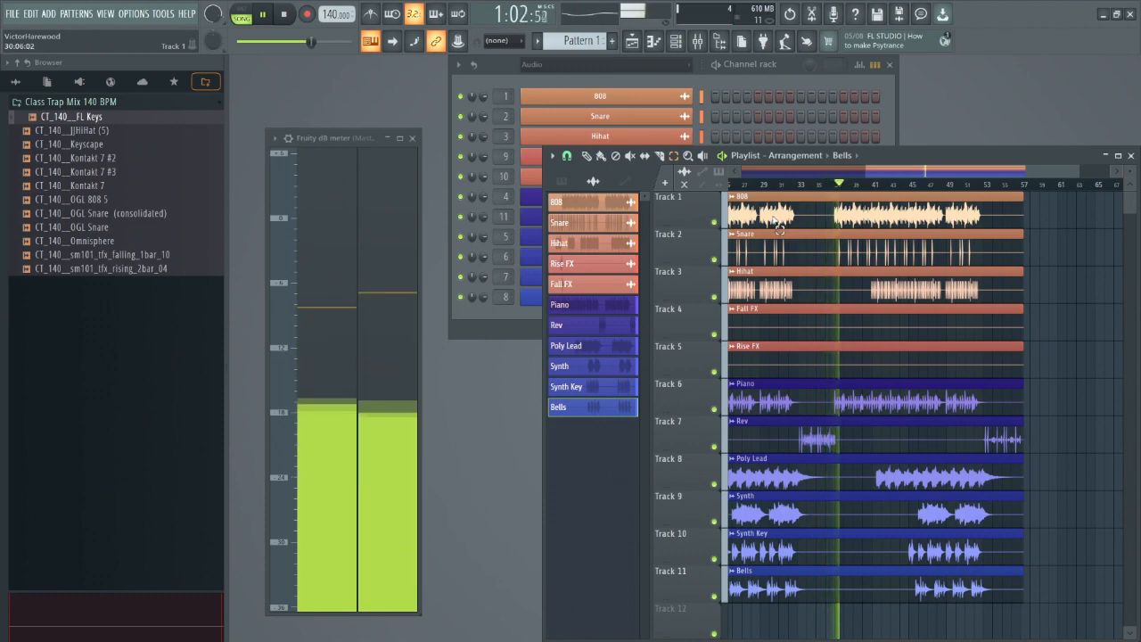
Fine-tune the 808 track's mixer fader to about 70% (-7.3 dB) during playback.
left_click(698, 45)
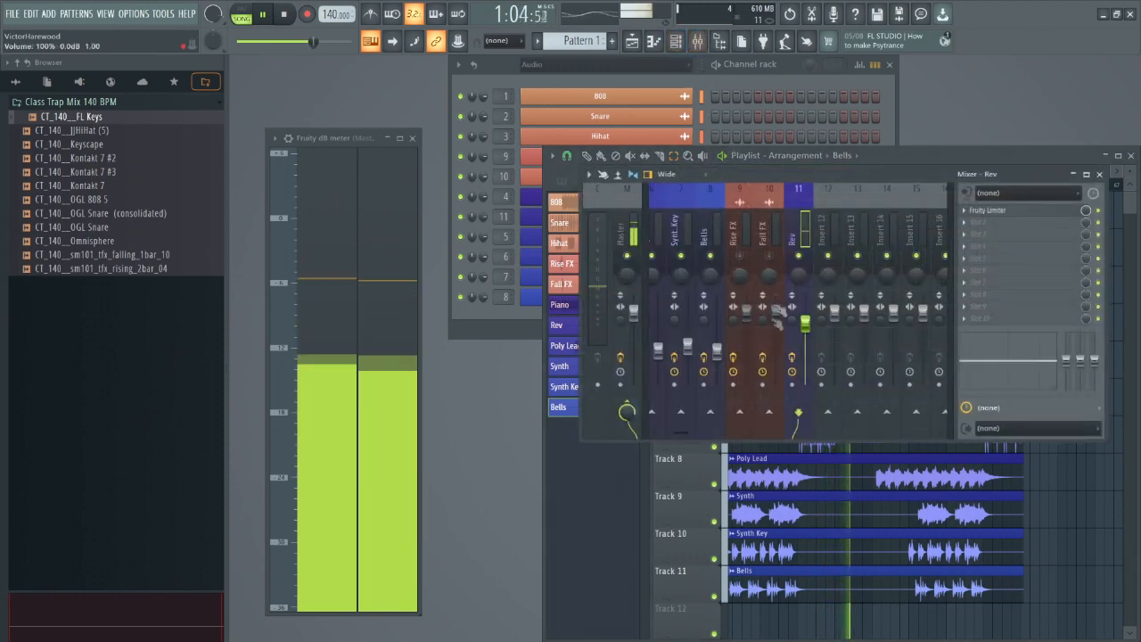
left_click_drag(681, 432, 649, 432)
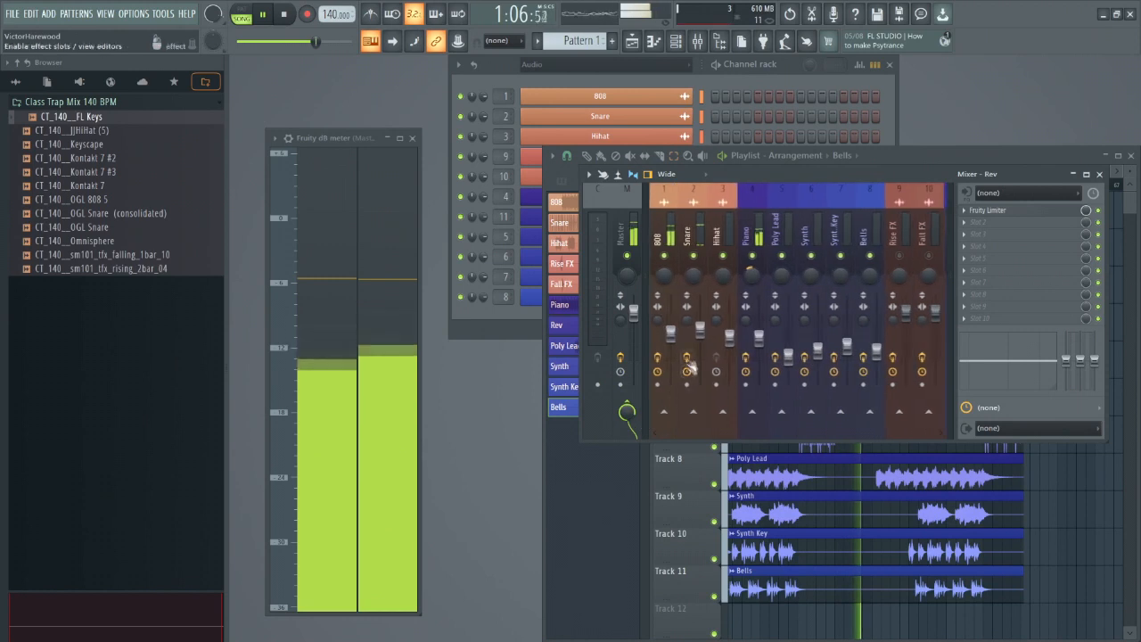
left_click(671, 335)
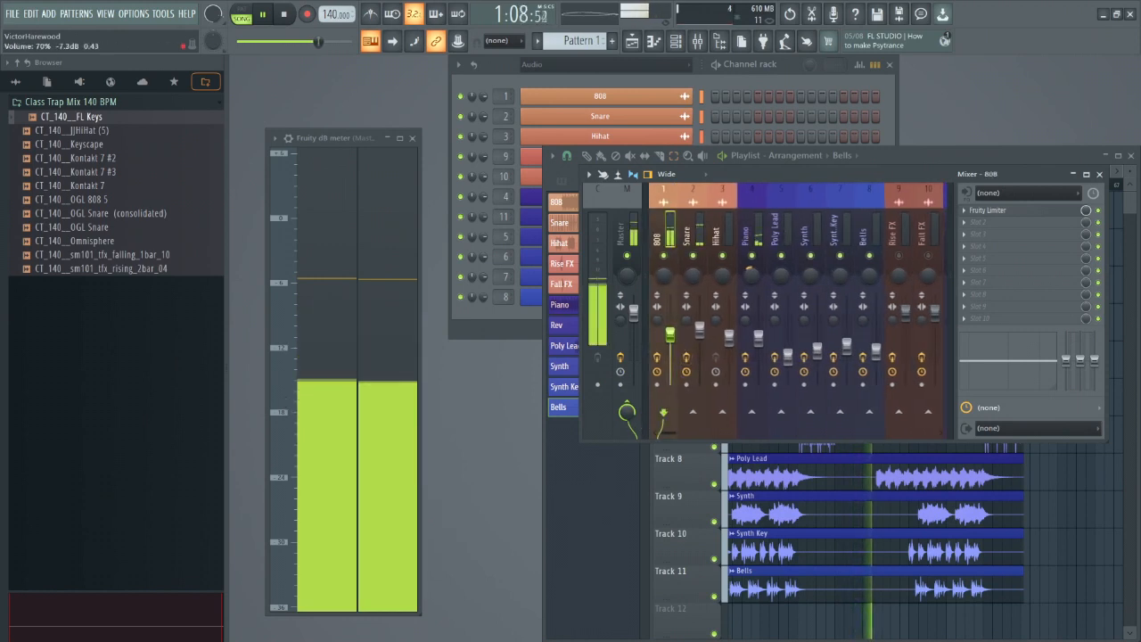
left_click_drag(670, 334, 670, 335)
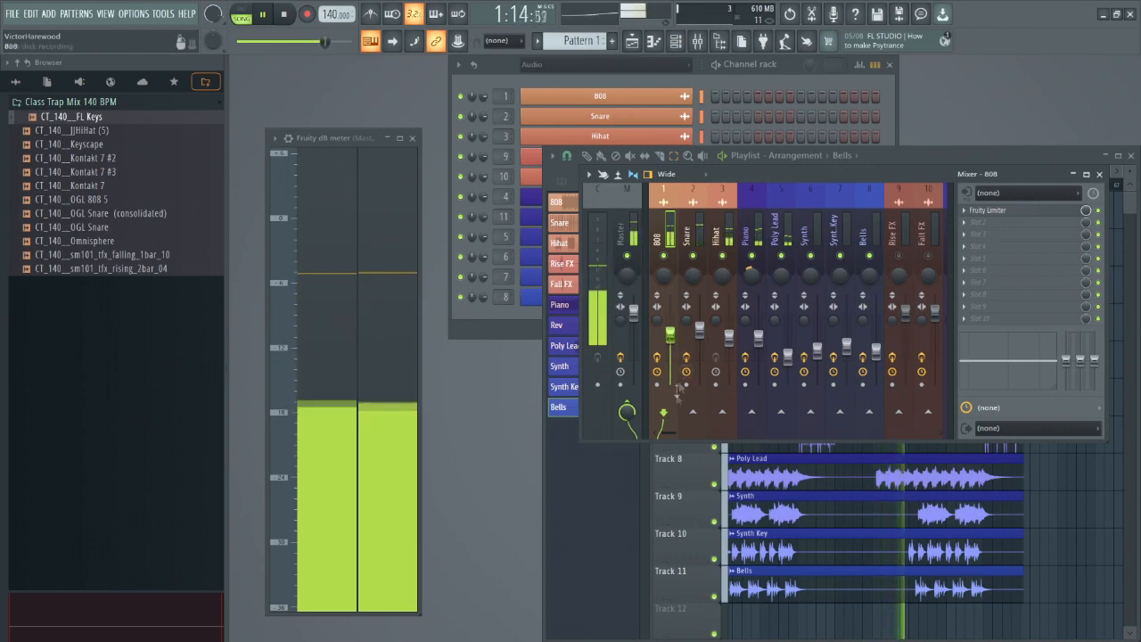
Raise the Bells track's mixer fader to 51% (-12.3 dB), check the mix from the playlist and stop playback.
left_click_drag(674, 429, 688, 439)
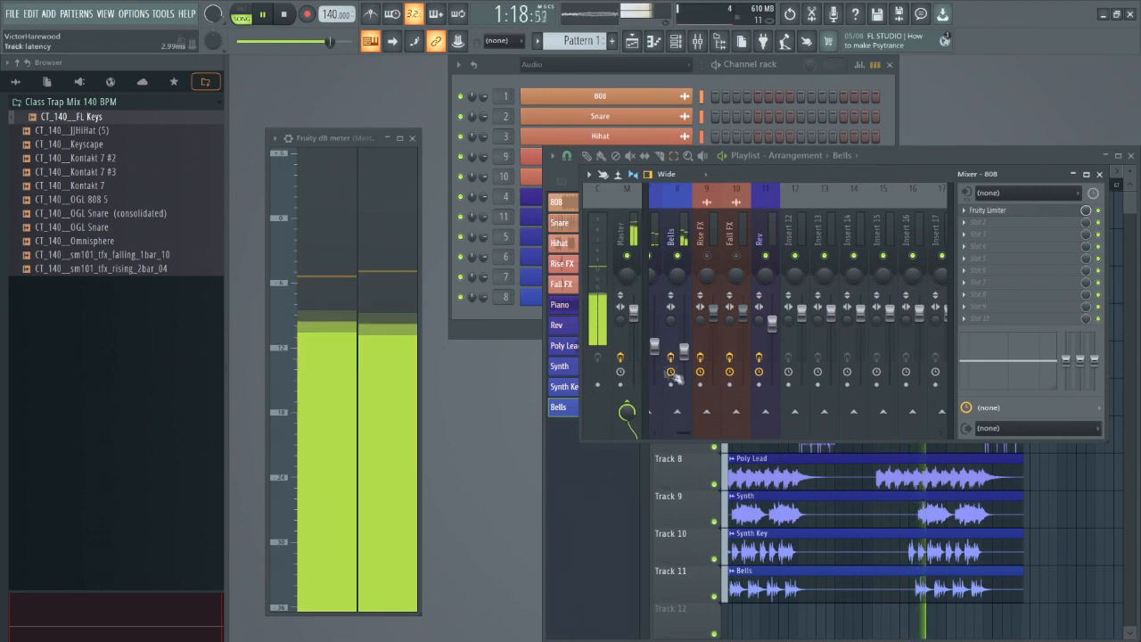
left_click(684, 347)
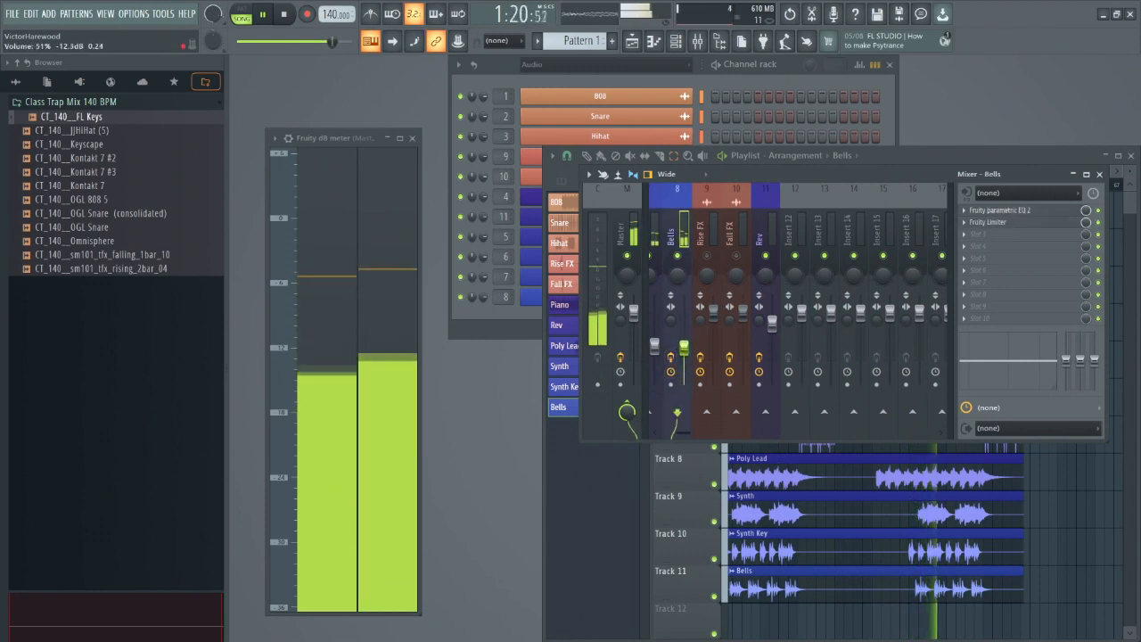
key("F9")
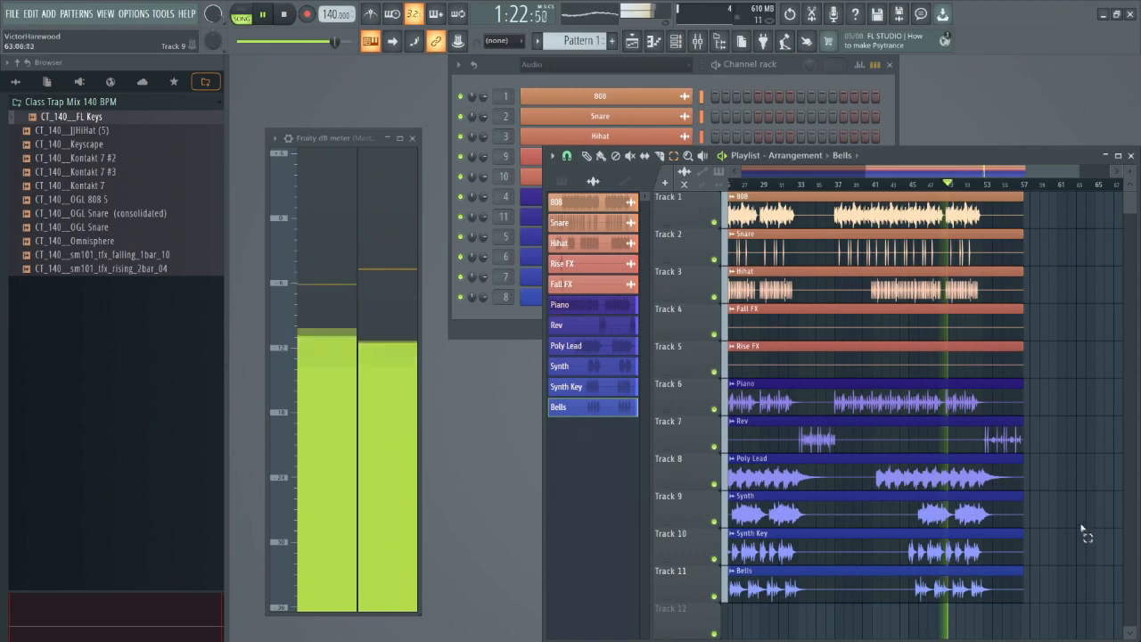
key("space")
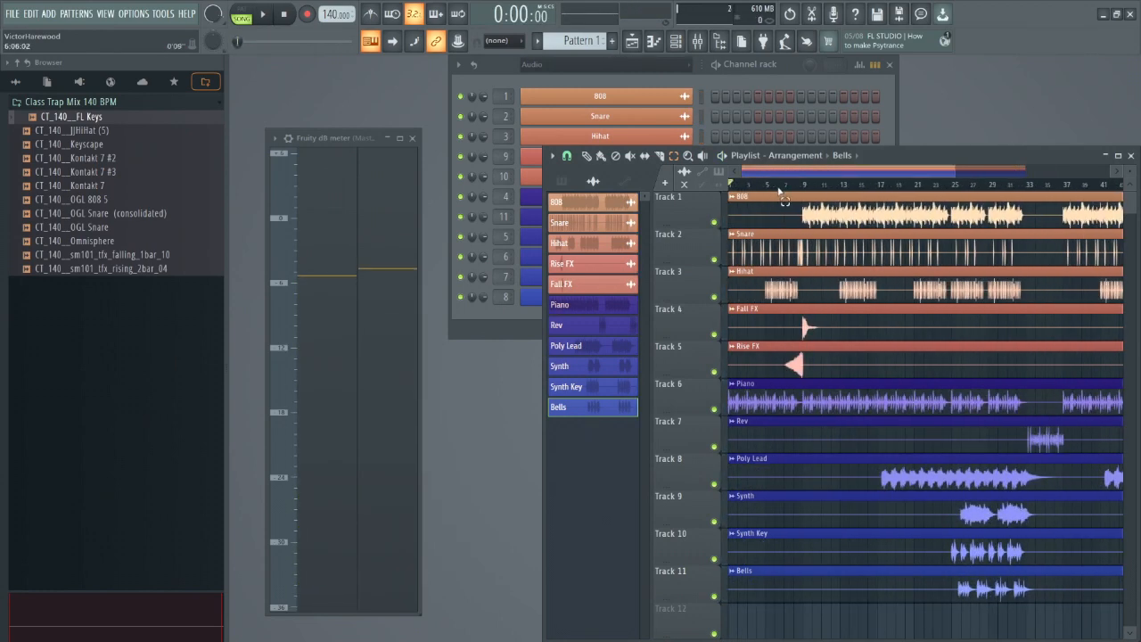
Loop bars 6 to 12 around the effects, unmute the Rise FX mixer track and lower its fader to slightly under half.
left_click_drag(777, 190, 793, 196)
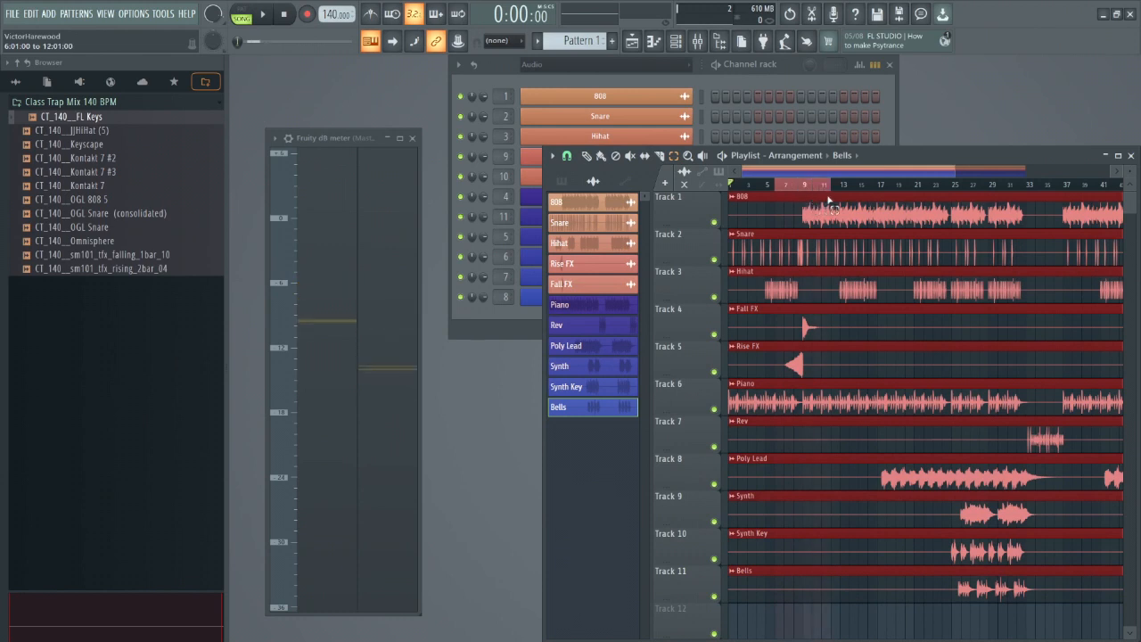
key("space")
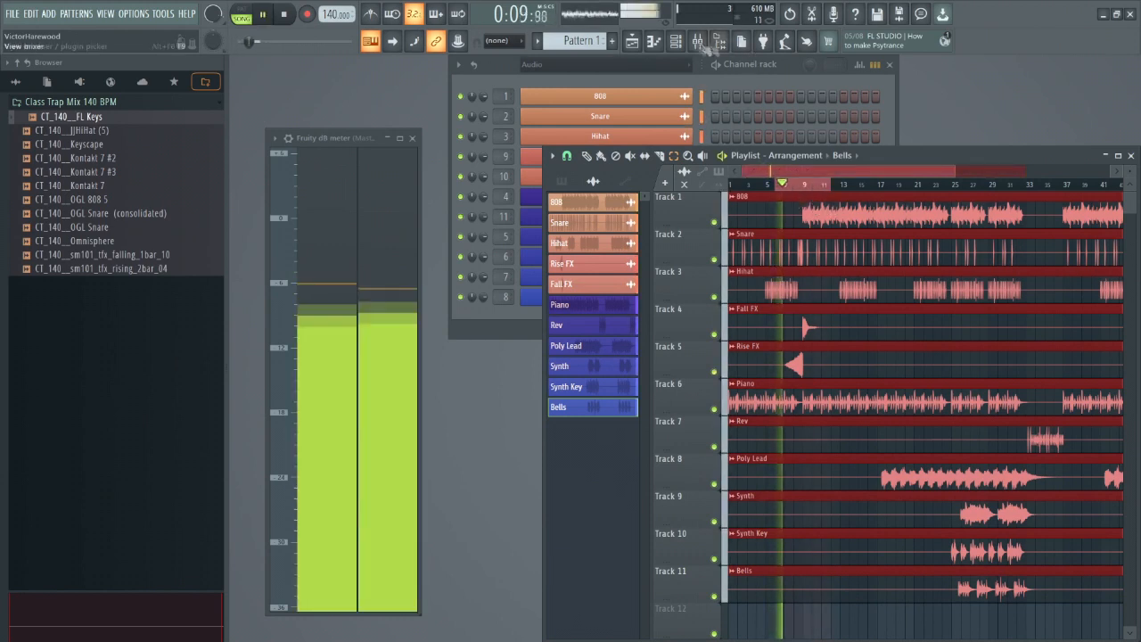
left_click(698, 41)
key("space")
key("space")
left_click(713, 262)
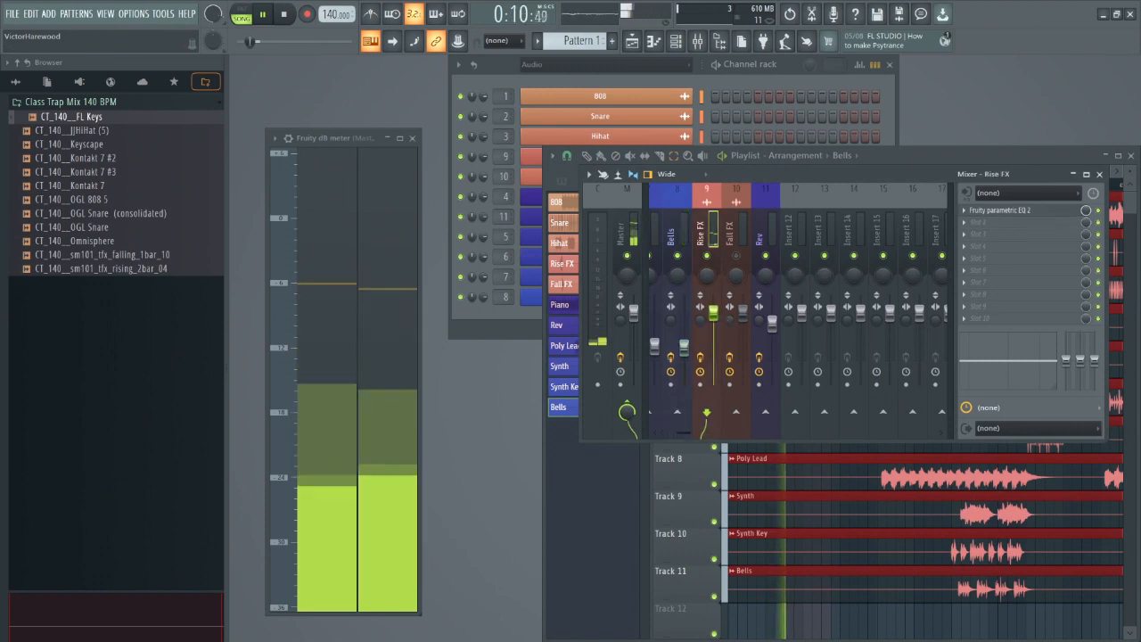
left_click_drag(713, 313, 714, 353)
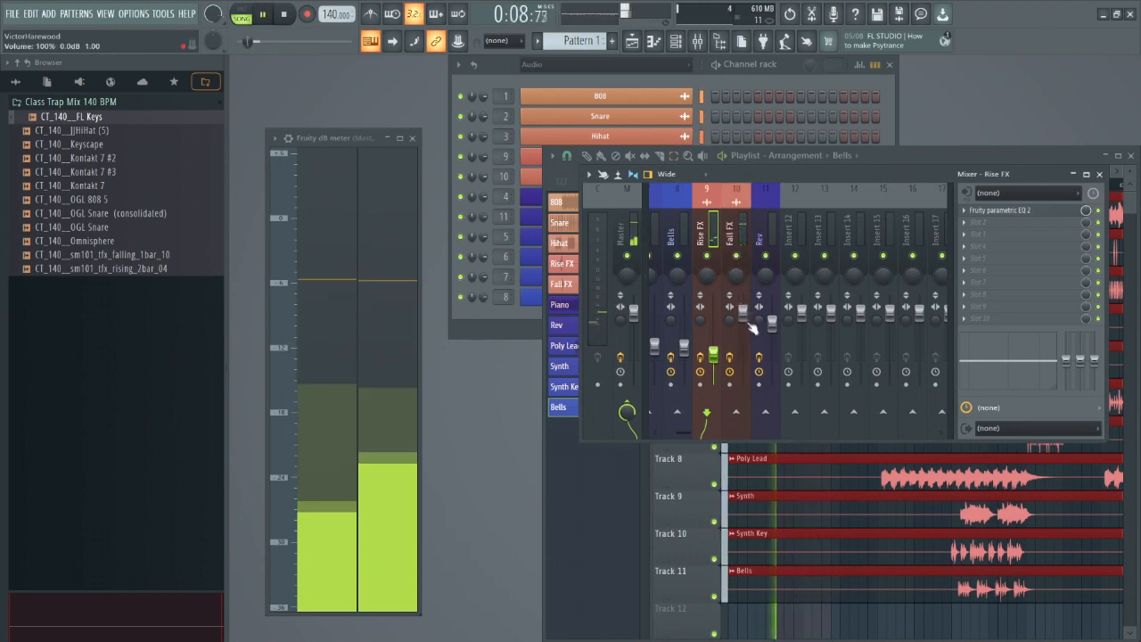
Unmute the Fall FX mixer track and lower its fader to about 43% (-14.8 dB) during playback.
left_click_drag(742, 310, 743, 353)
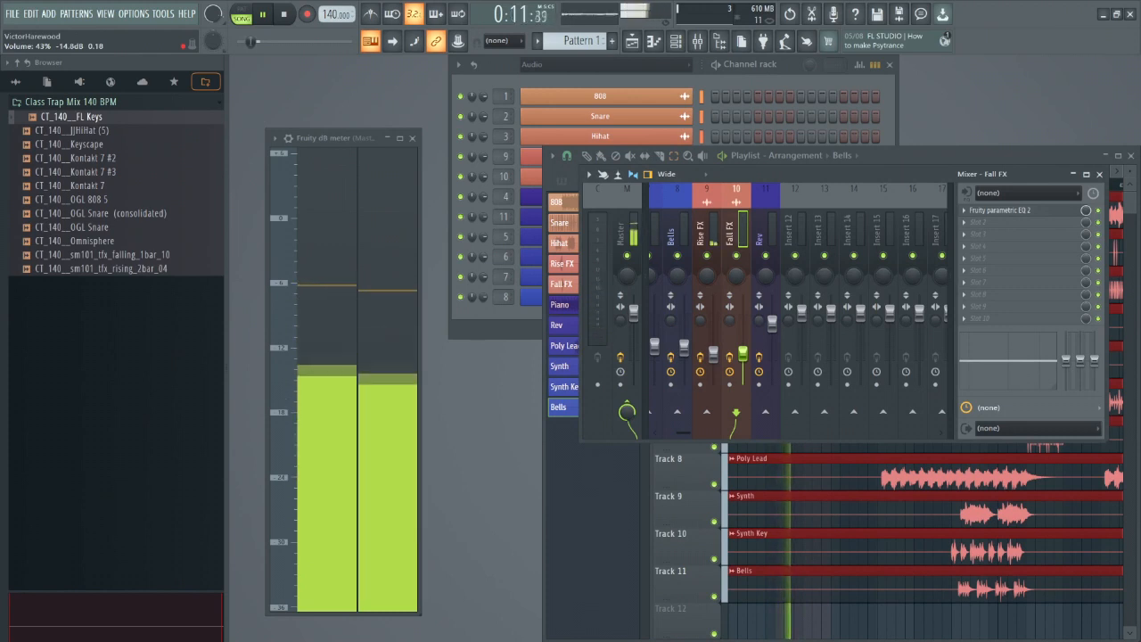
left_click_drag(742, 353, 742, 352)
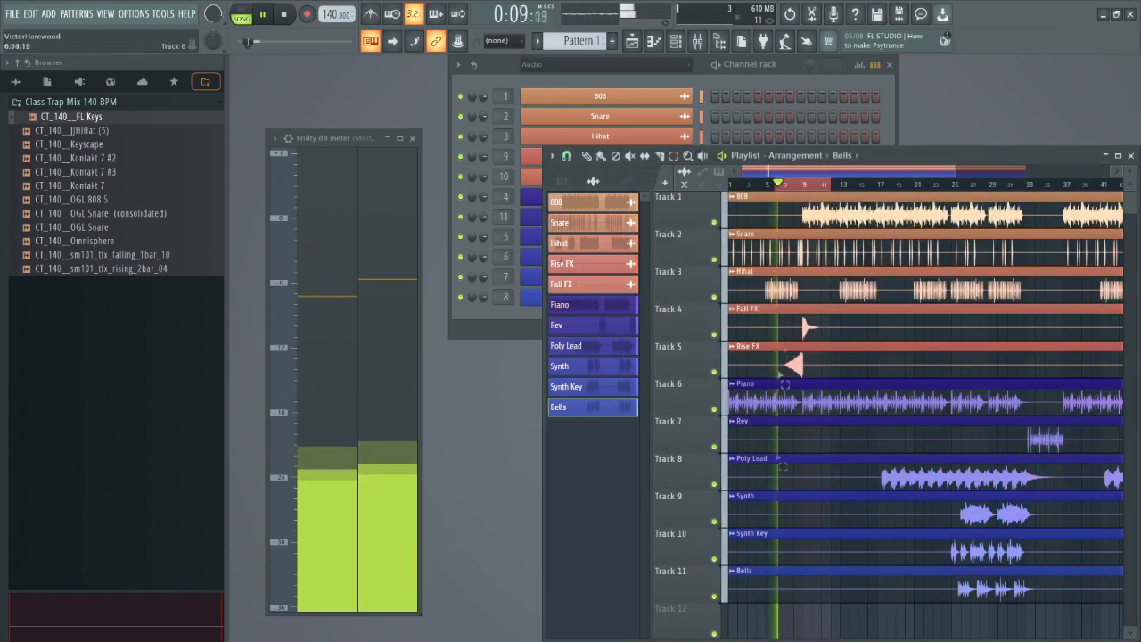
Review the full arrangement's playback across all mixer tracks and the dB meter, check the playlist through to its end, and stop playback.
left_click(700, 51)
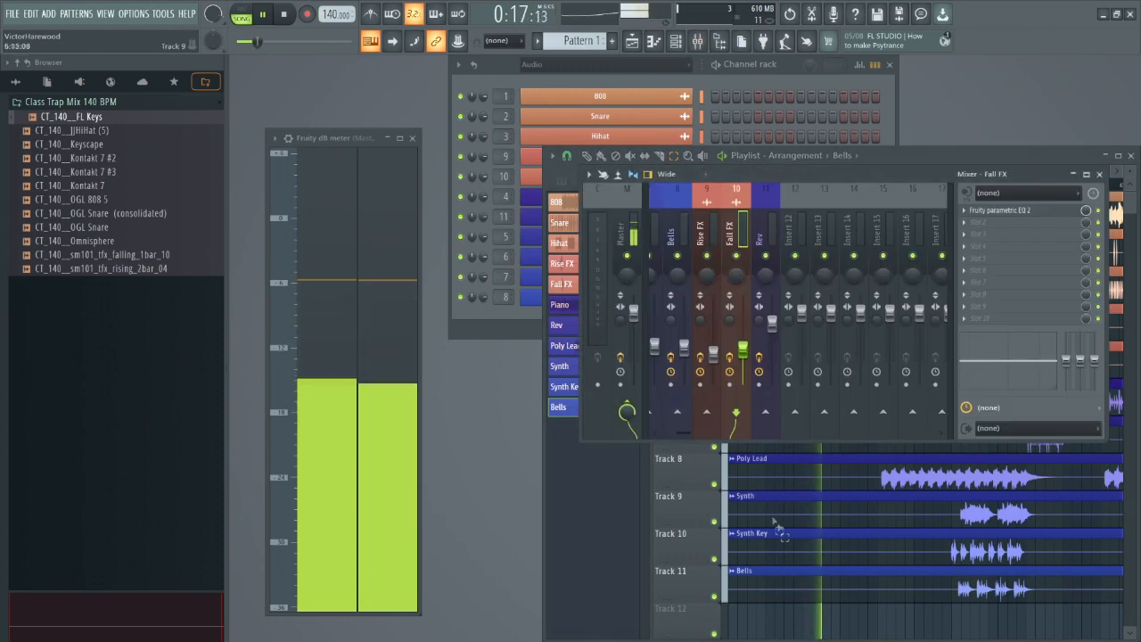
left_click_drag(687, 433, 658, 435)
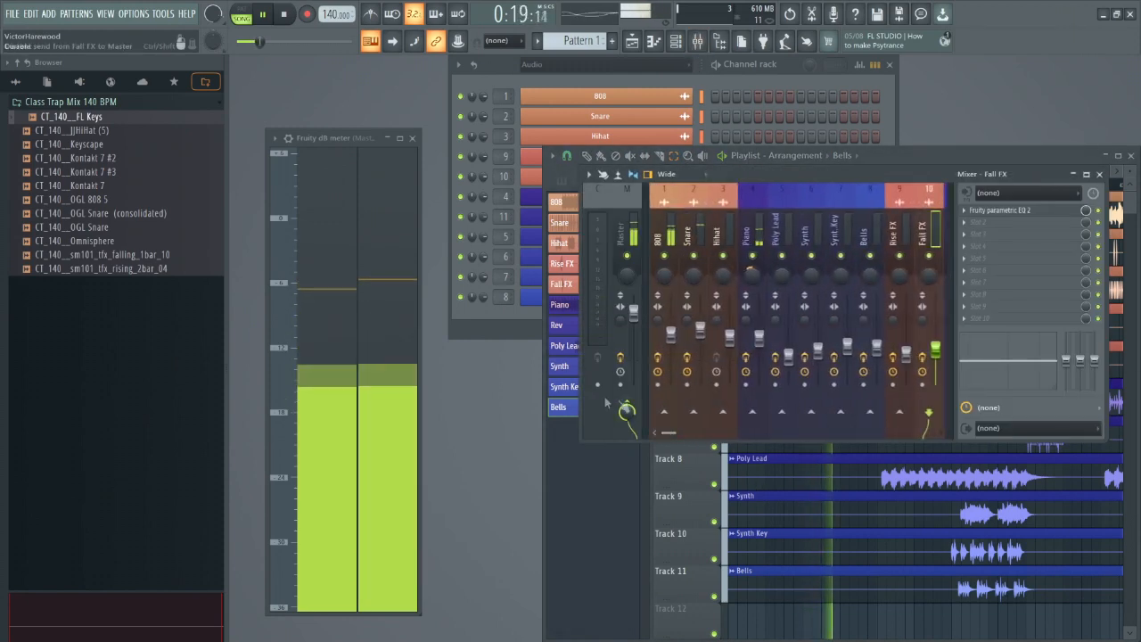
left_click_drag(585, 390, 546, 393)
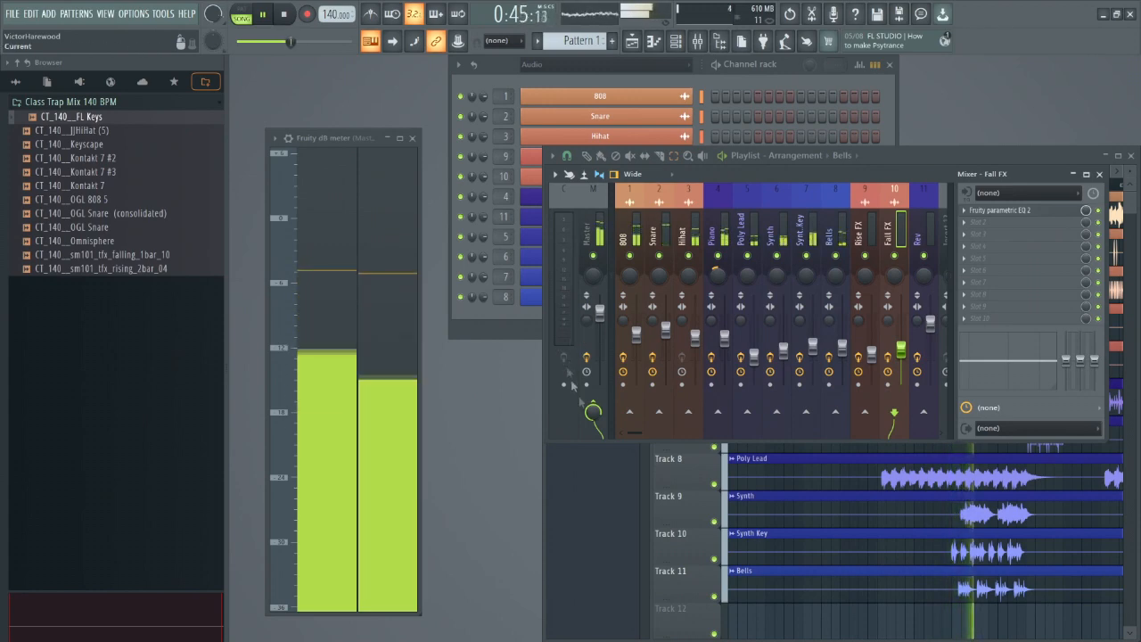
left_click_drag(631, 437, 642, 436)
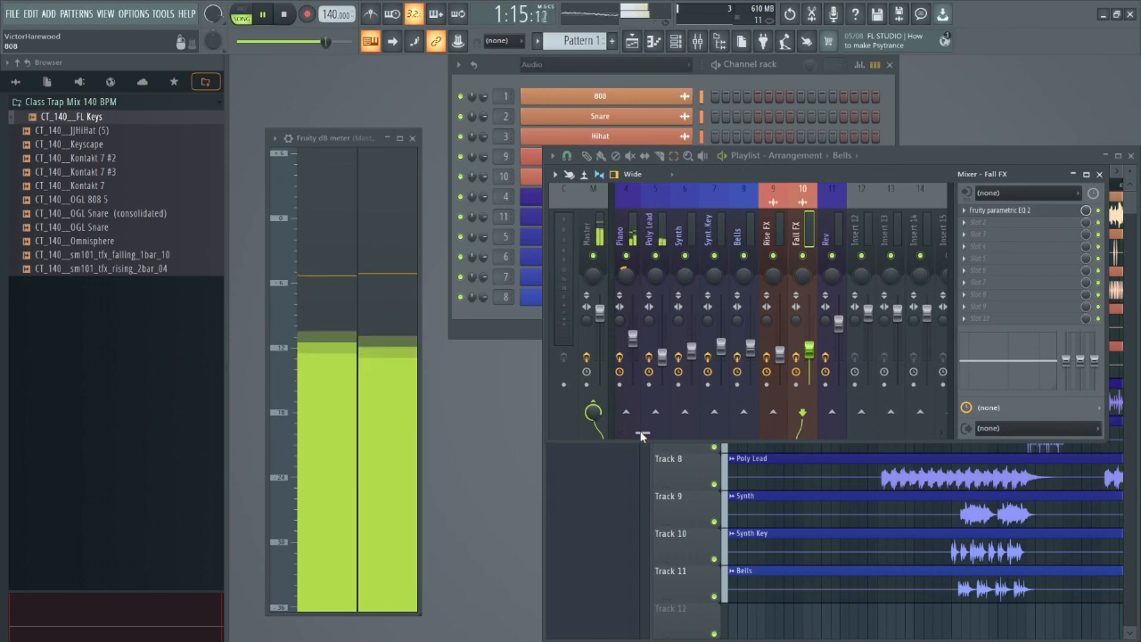
left_click(936, 164)
left_click_drag(928, 177, 1100, 196)
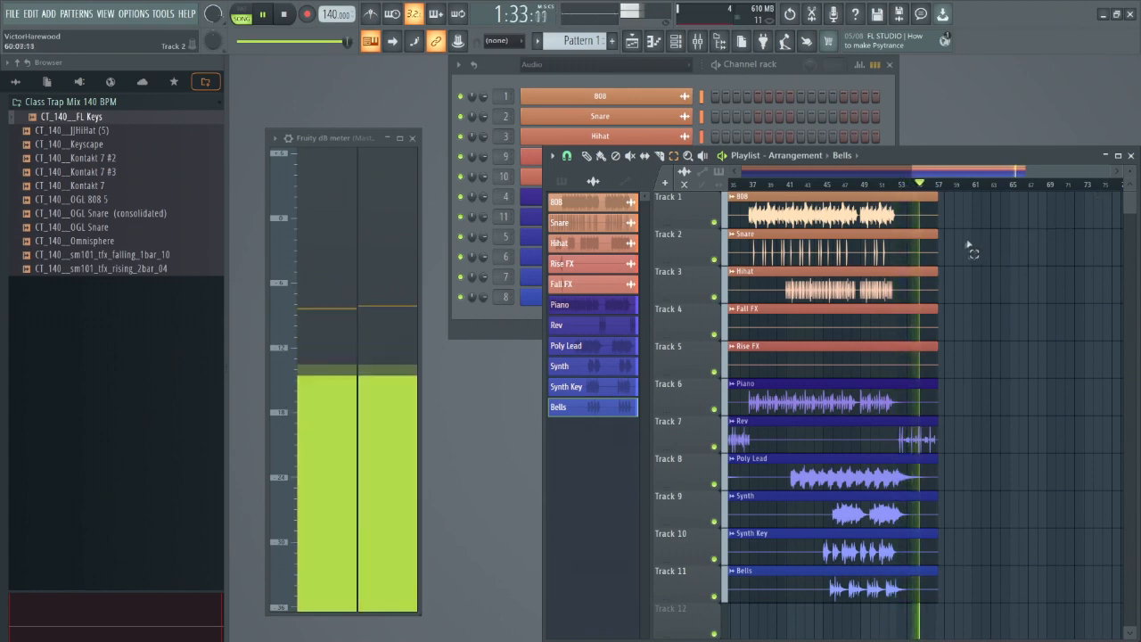
left_click_drag(948, 172, 753, 175)
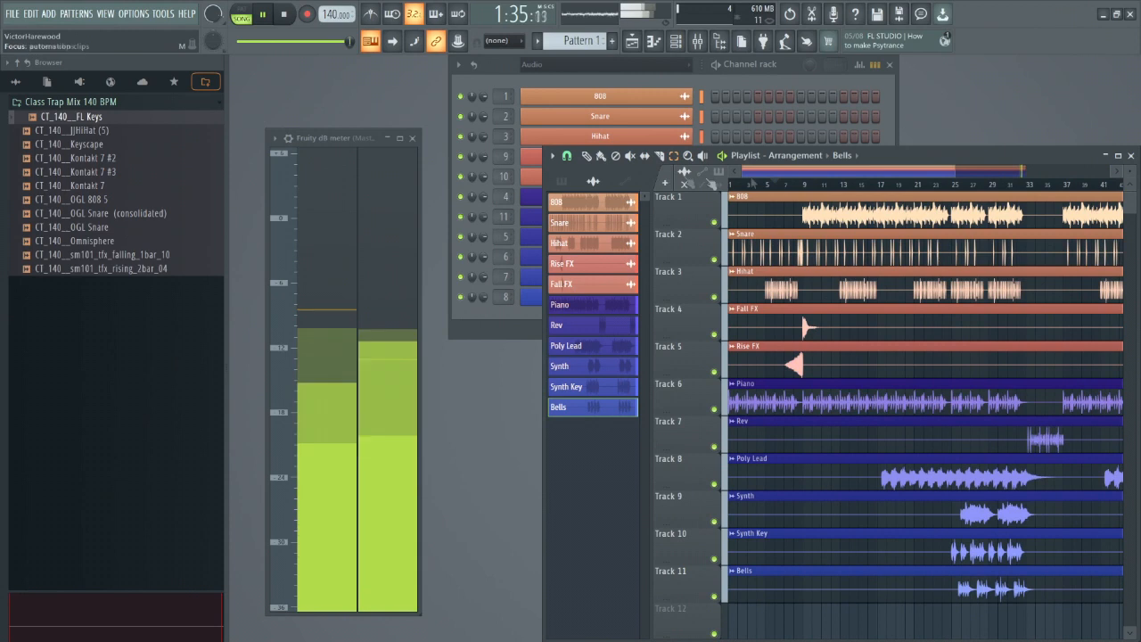
left_click(285, 14)
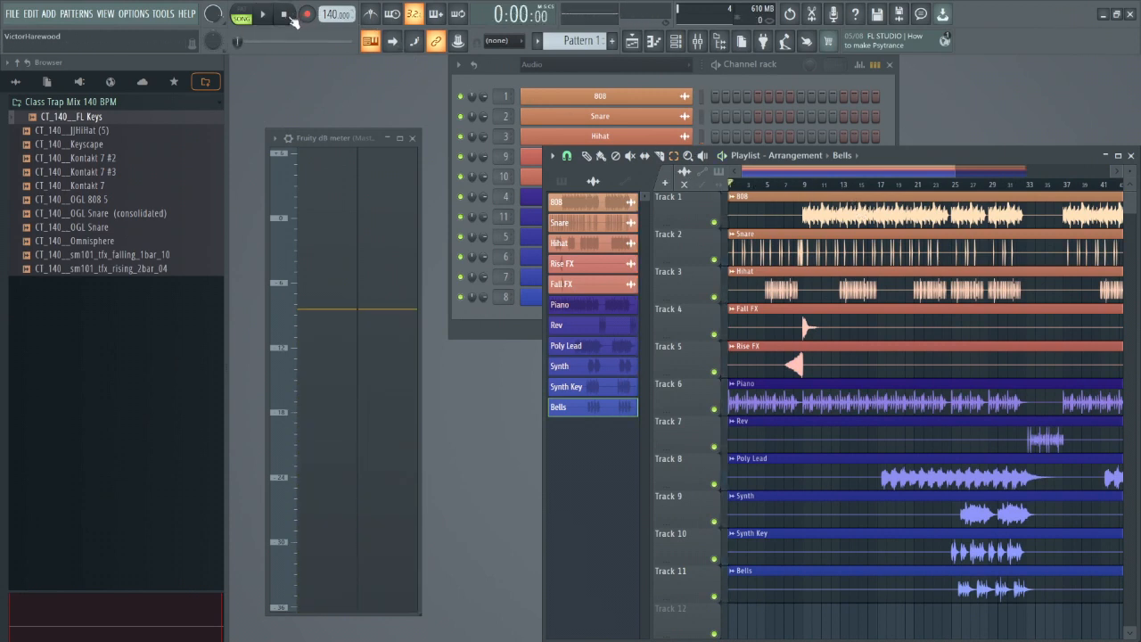
Start an MP3 export of the song, choosing the Desktop as the save location and selecting the file name for editing.
left_click(13, 16)
mouse_move(214, 140)
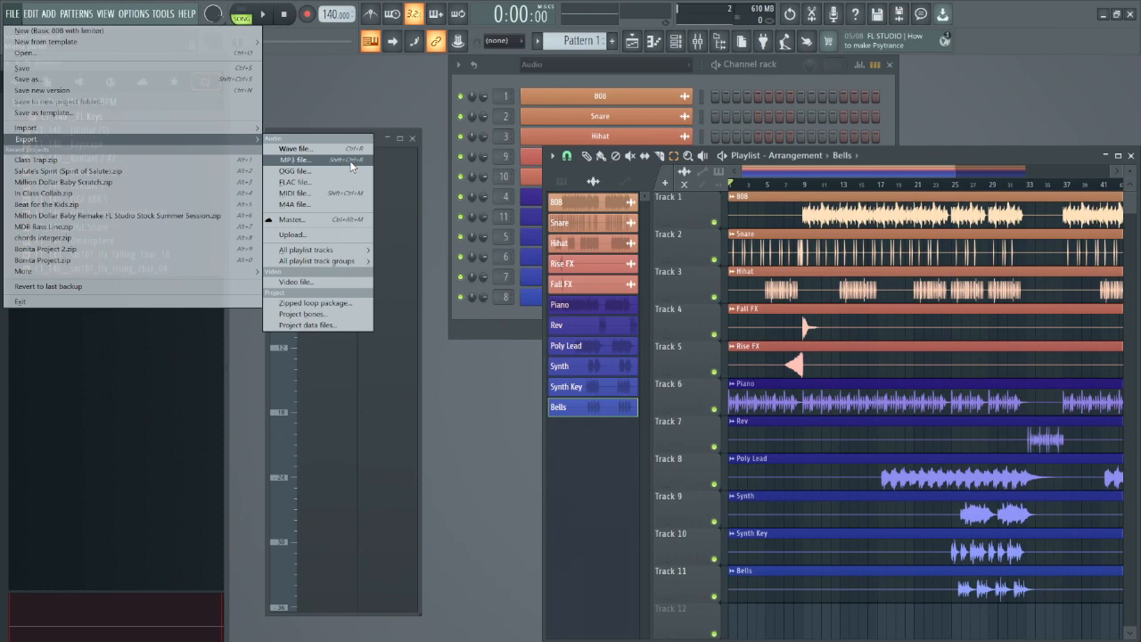
left_click(351, 162)
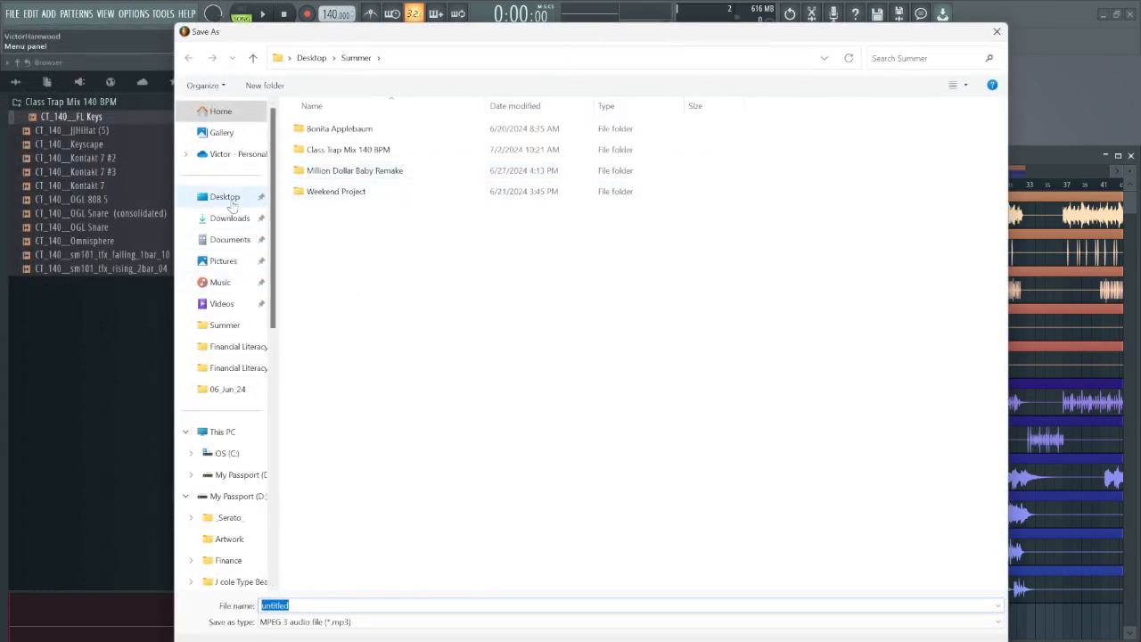
left_click(227, 198)
left_click(316, 606)
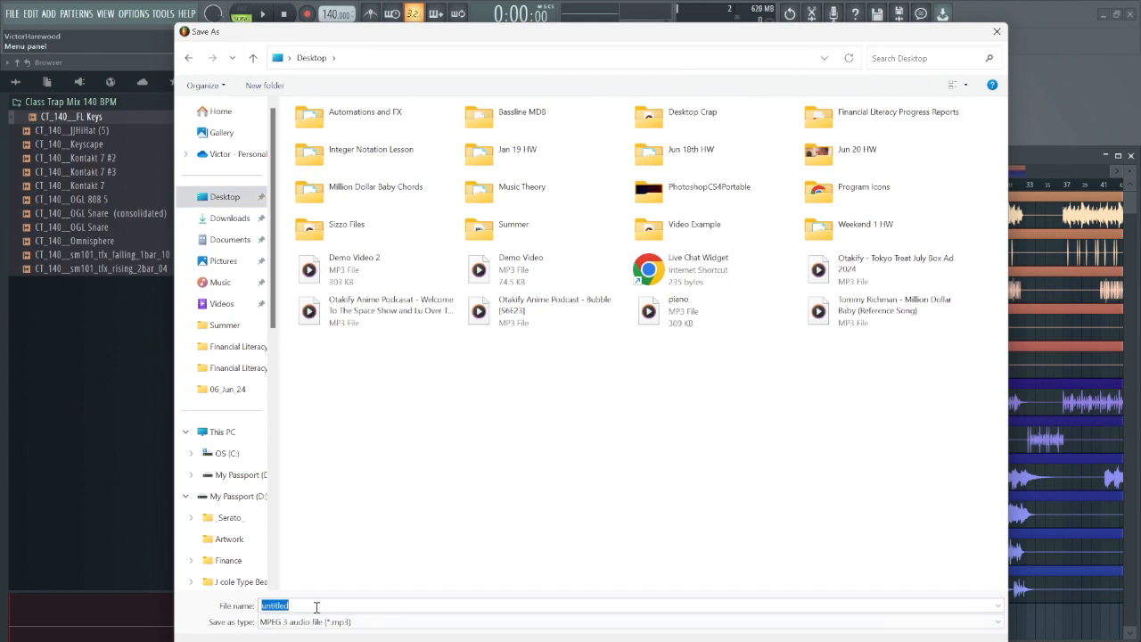